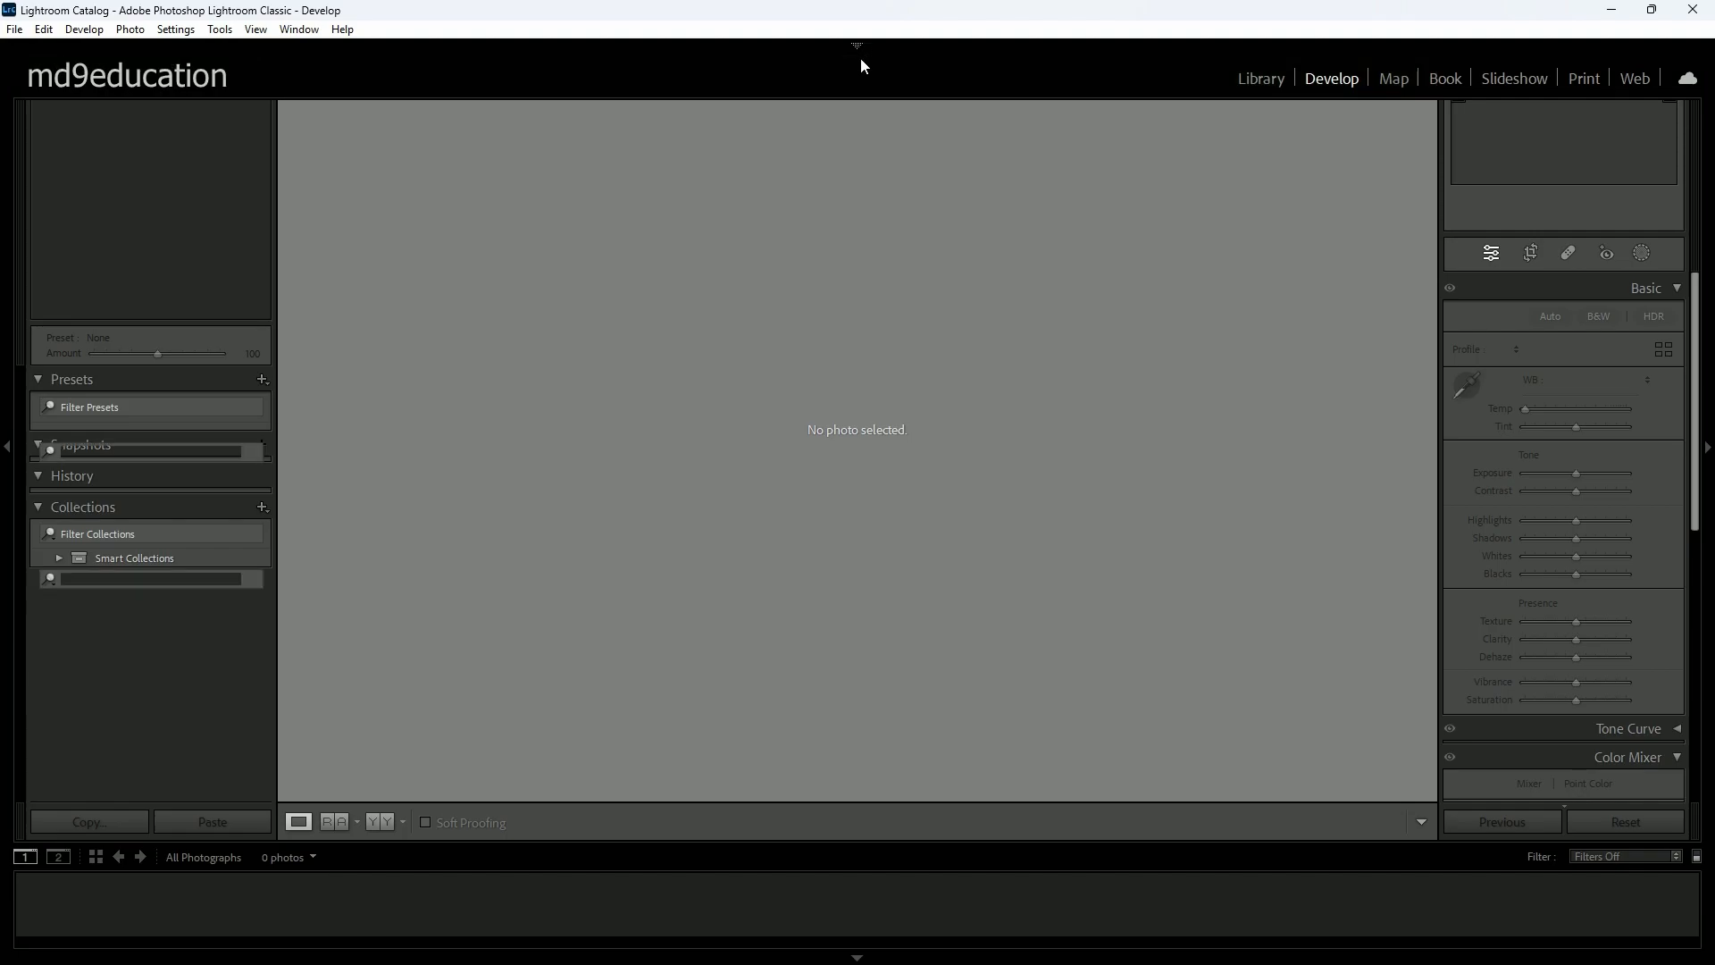
# - Hide the module picker bar and show it again
pyautogui.click(859, 52)
pyautogui.click(859, 50)
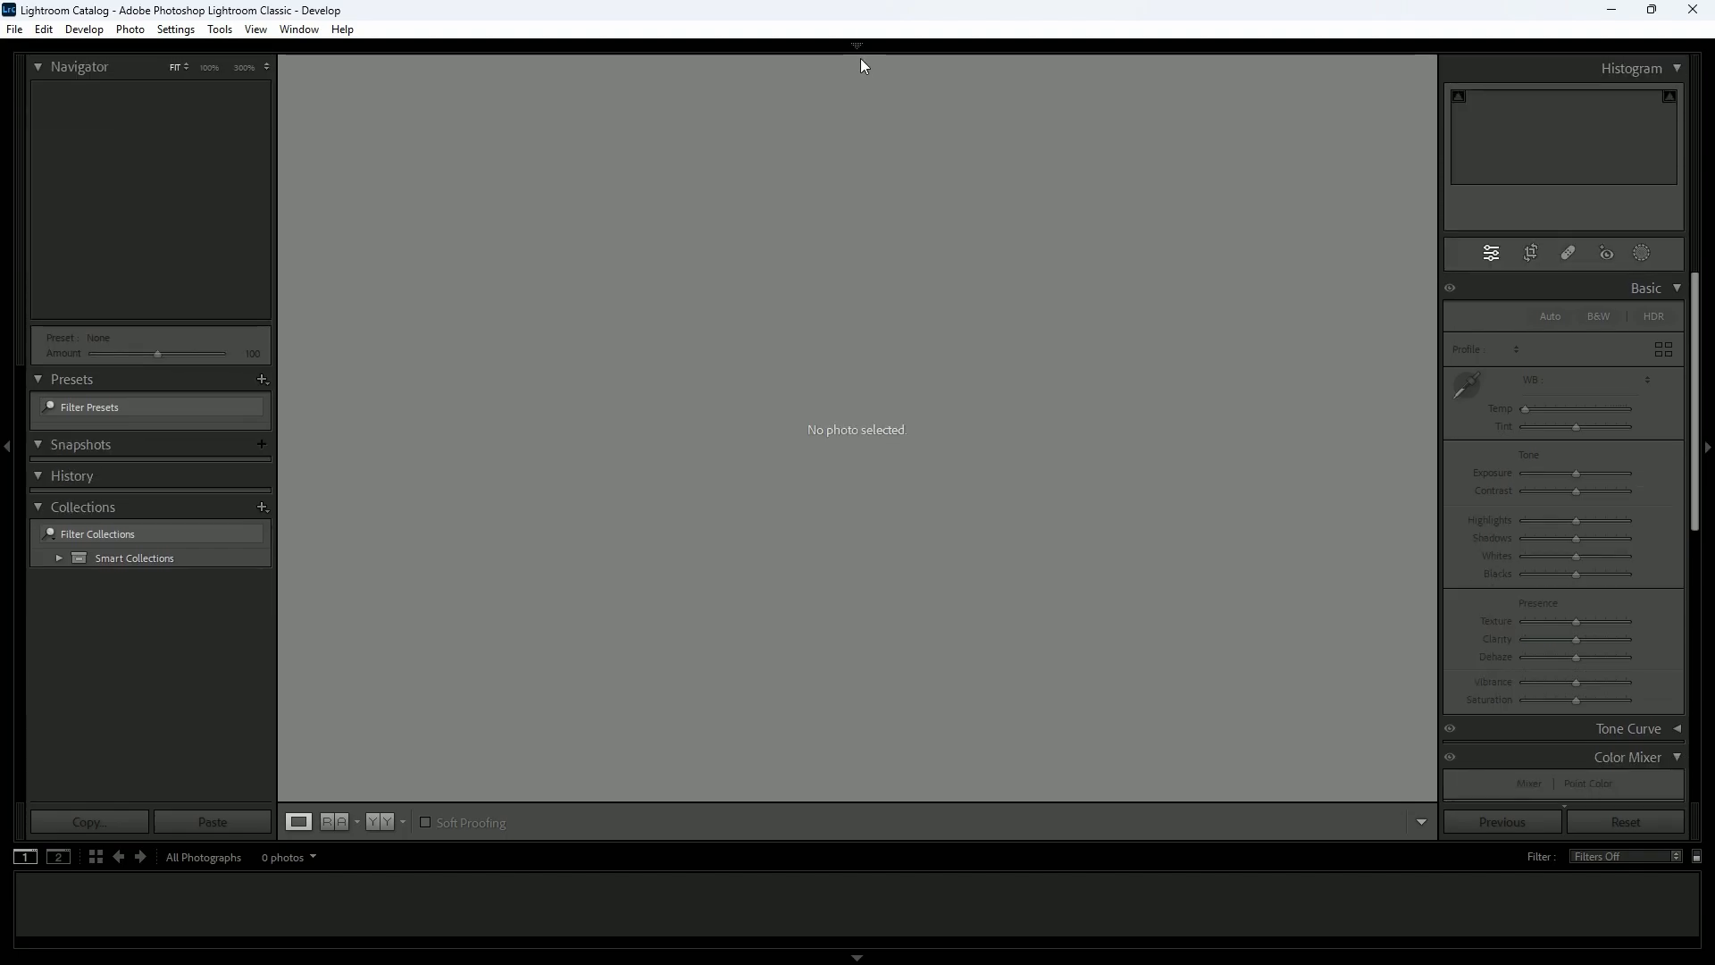
pyautogui.click(859, 48)
pyautogui.moveTo(853, 50)
pyautogui.click(856, 46)
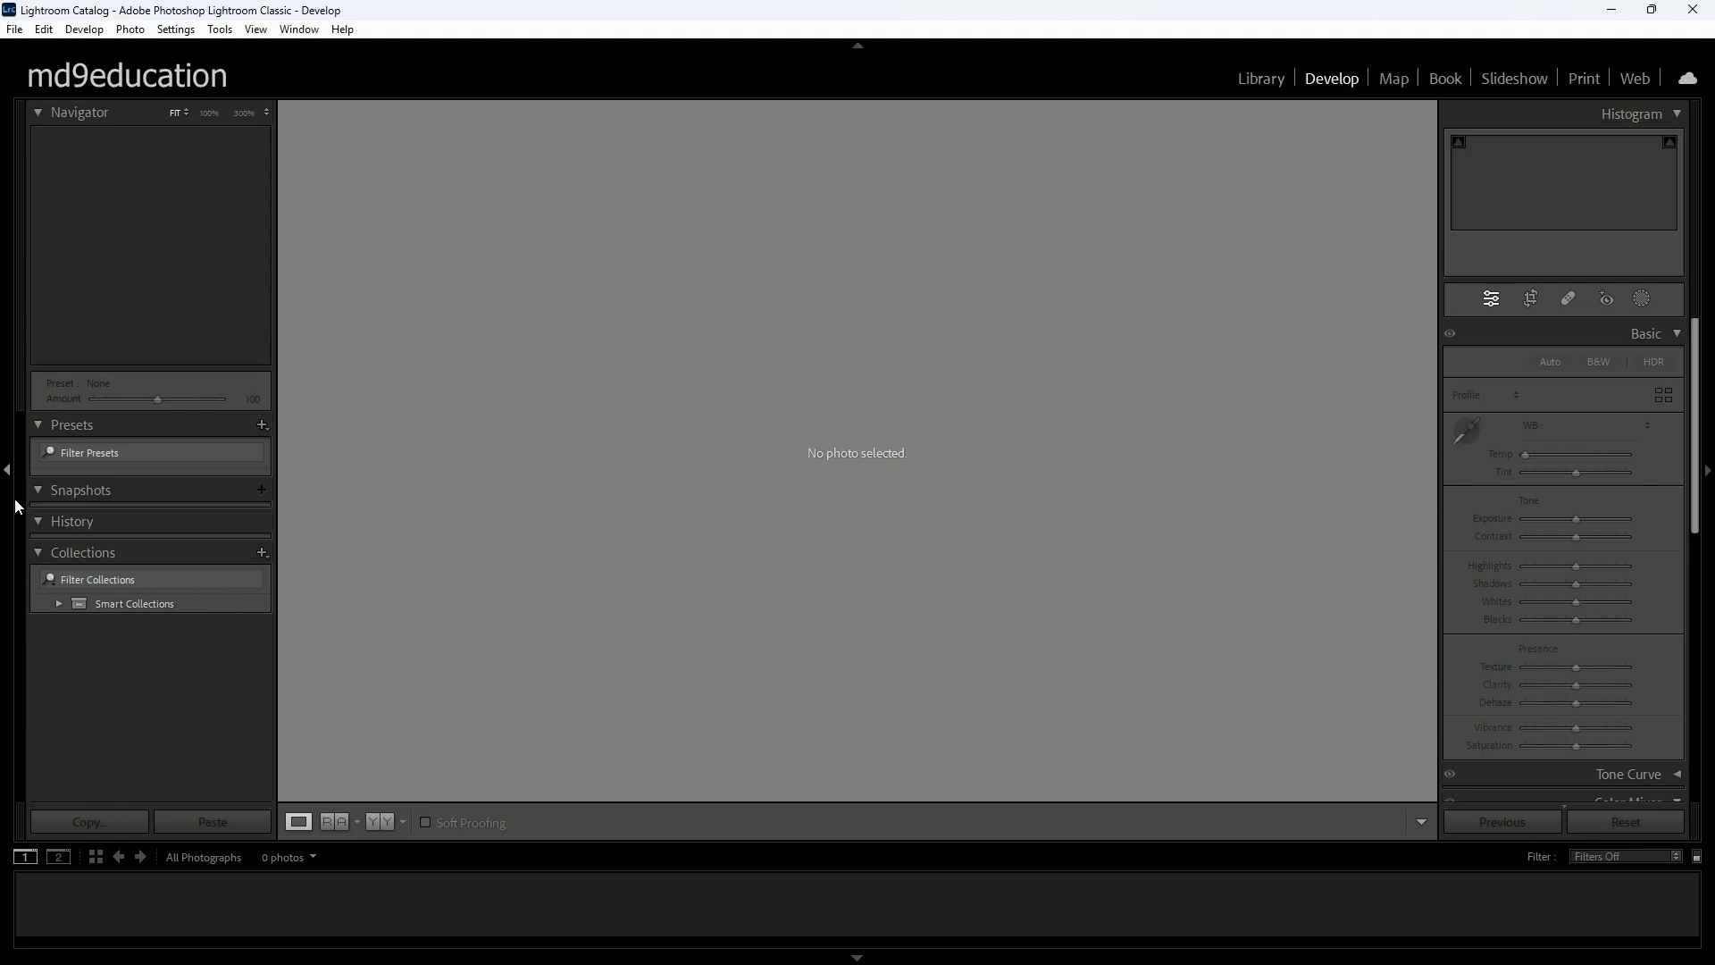
# - Toggle the left panel group, the filmstrip and the right panel group off and back on
pyautogui.click(6, 472)
pyautogui.click(6, 472)
pyautogui.click(6, 471)
pyautogui.click(6, 472)
pyautogui.click(7, 471)
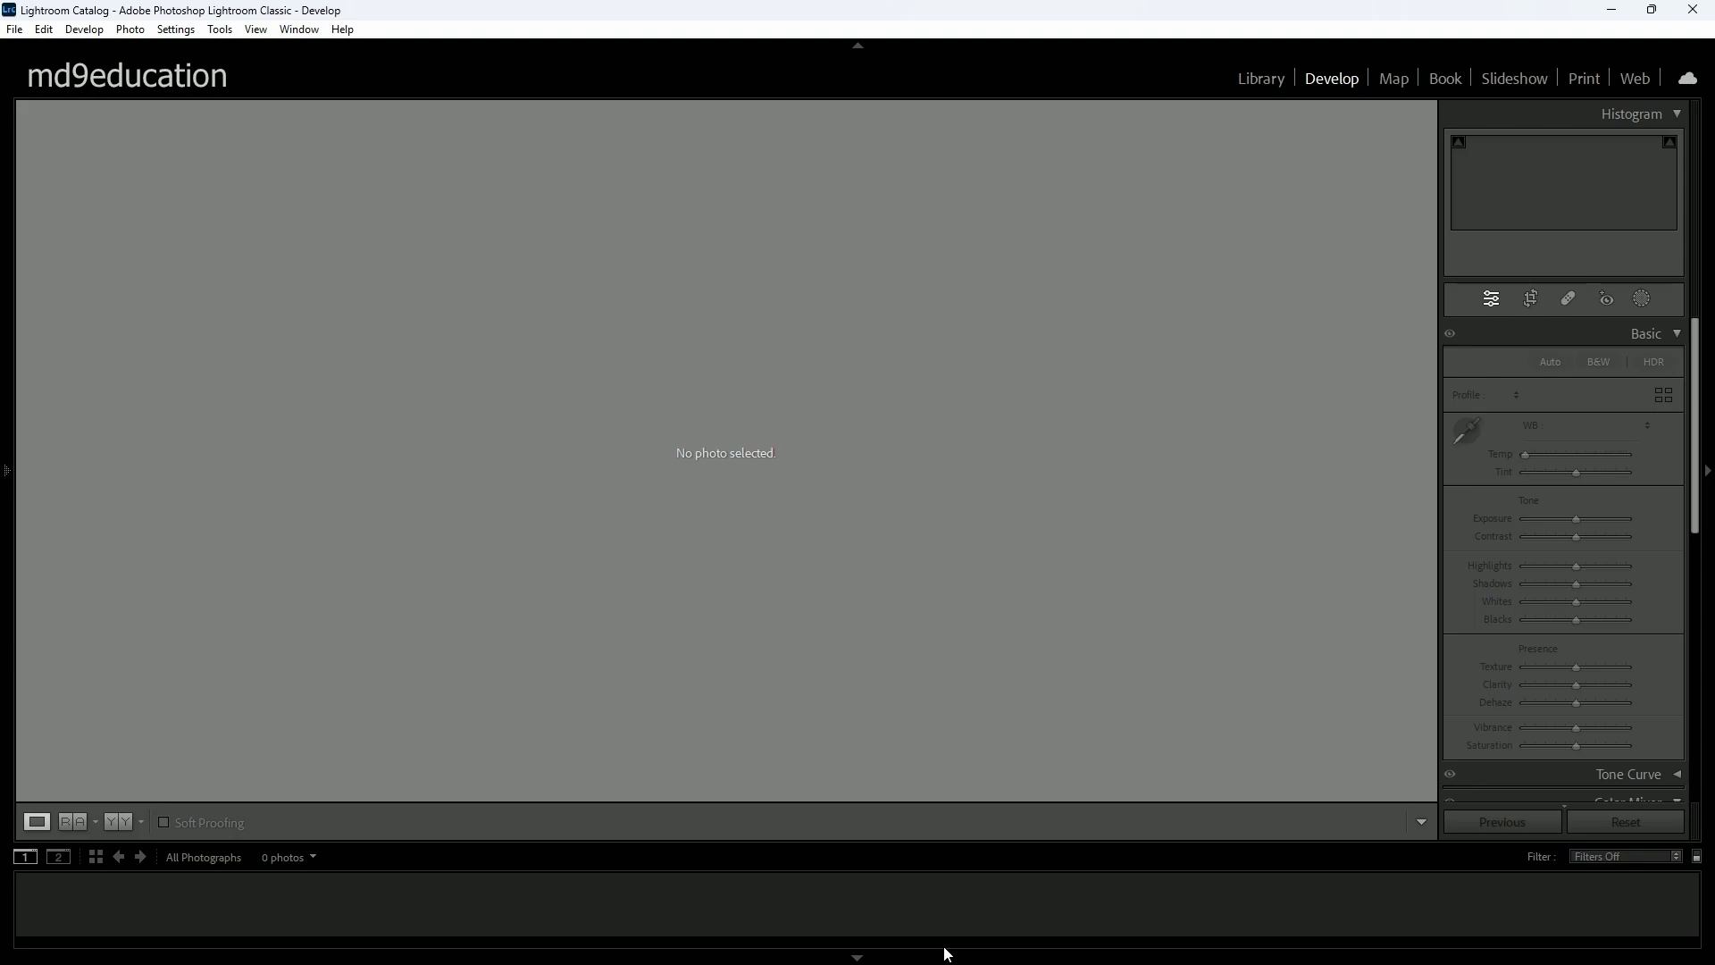
pyautogui.click(857, 956)
pyautogui.click(859, 956)
pyautogui.click(1706, 474)
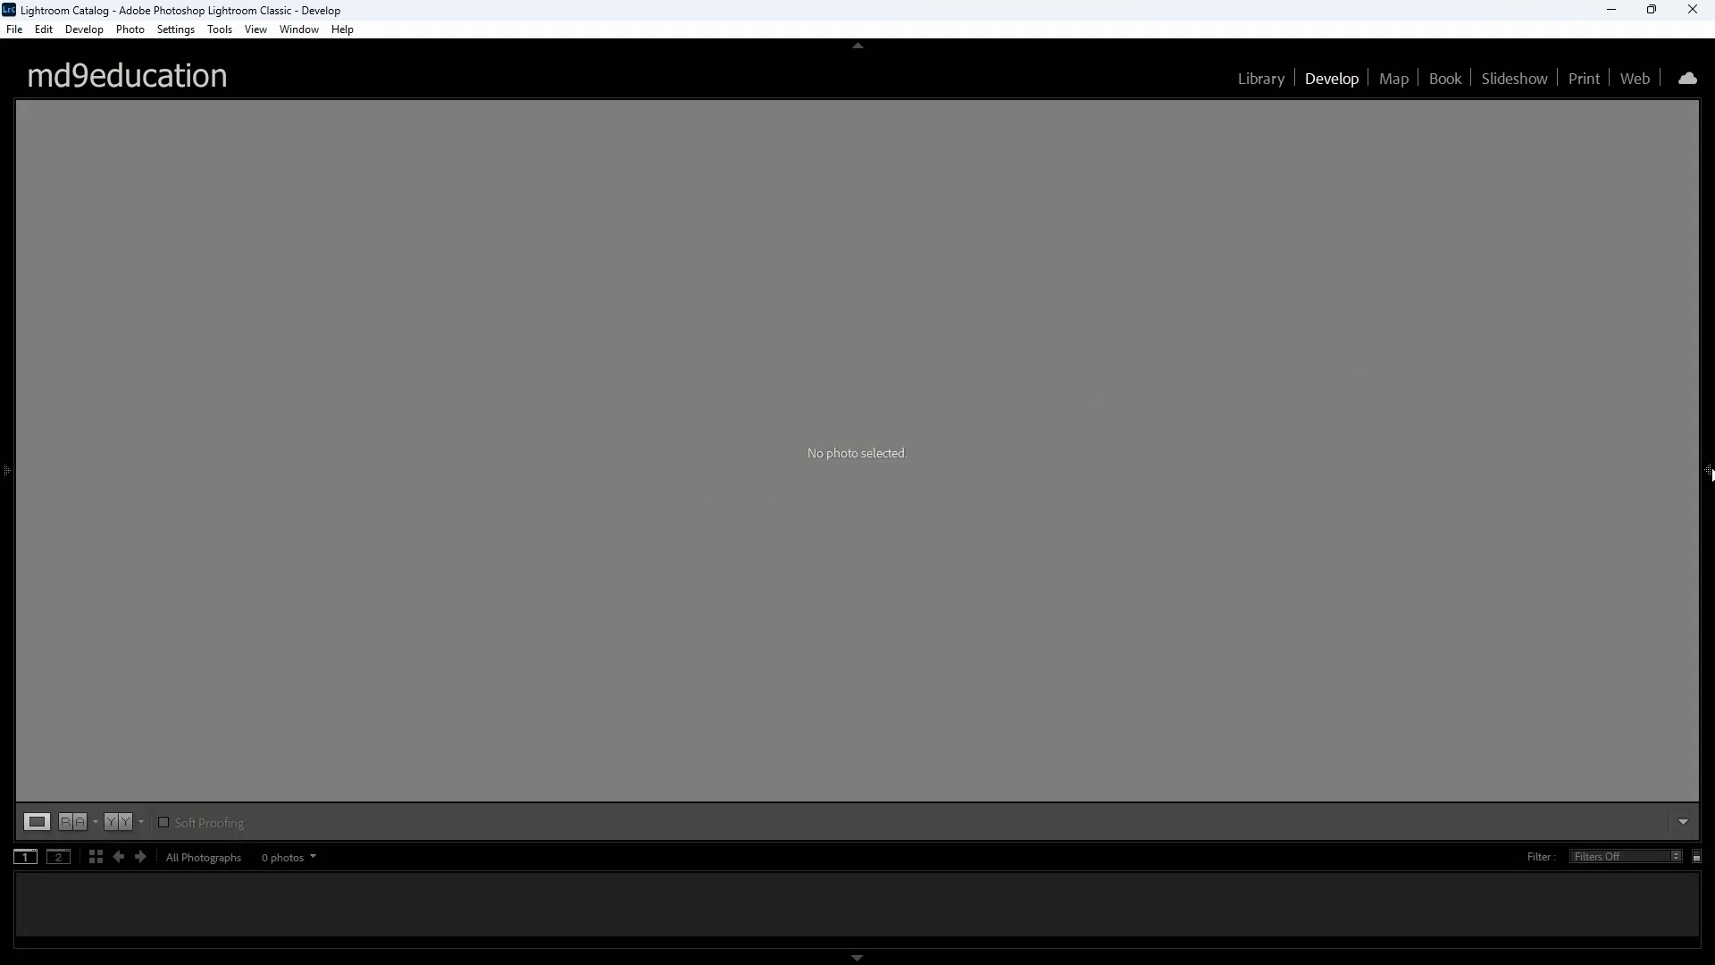
pyautogui.click(1706, 474)
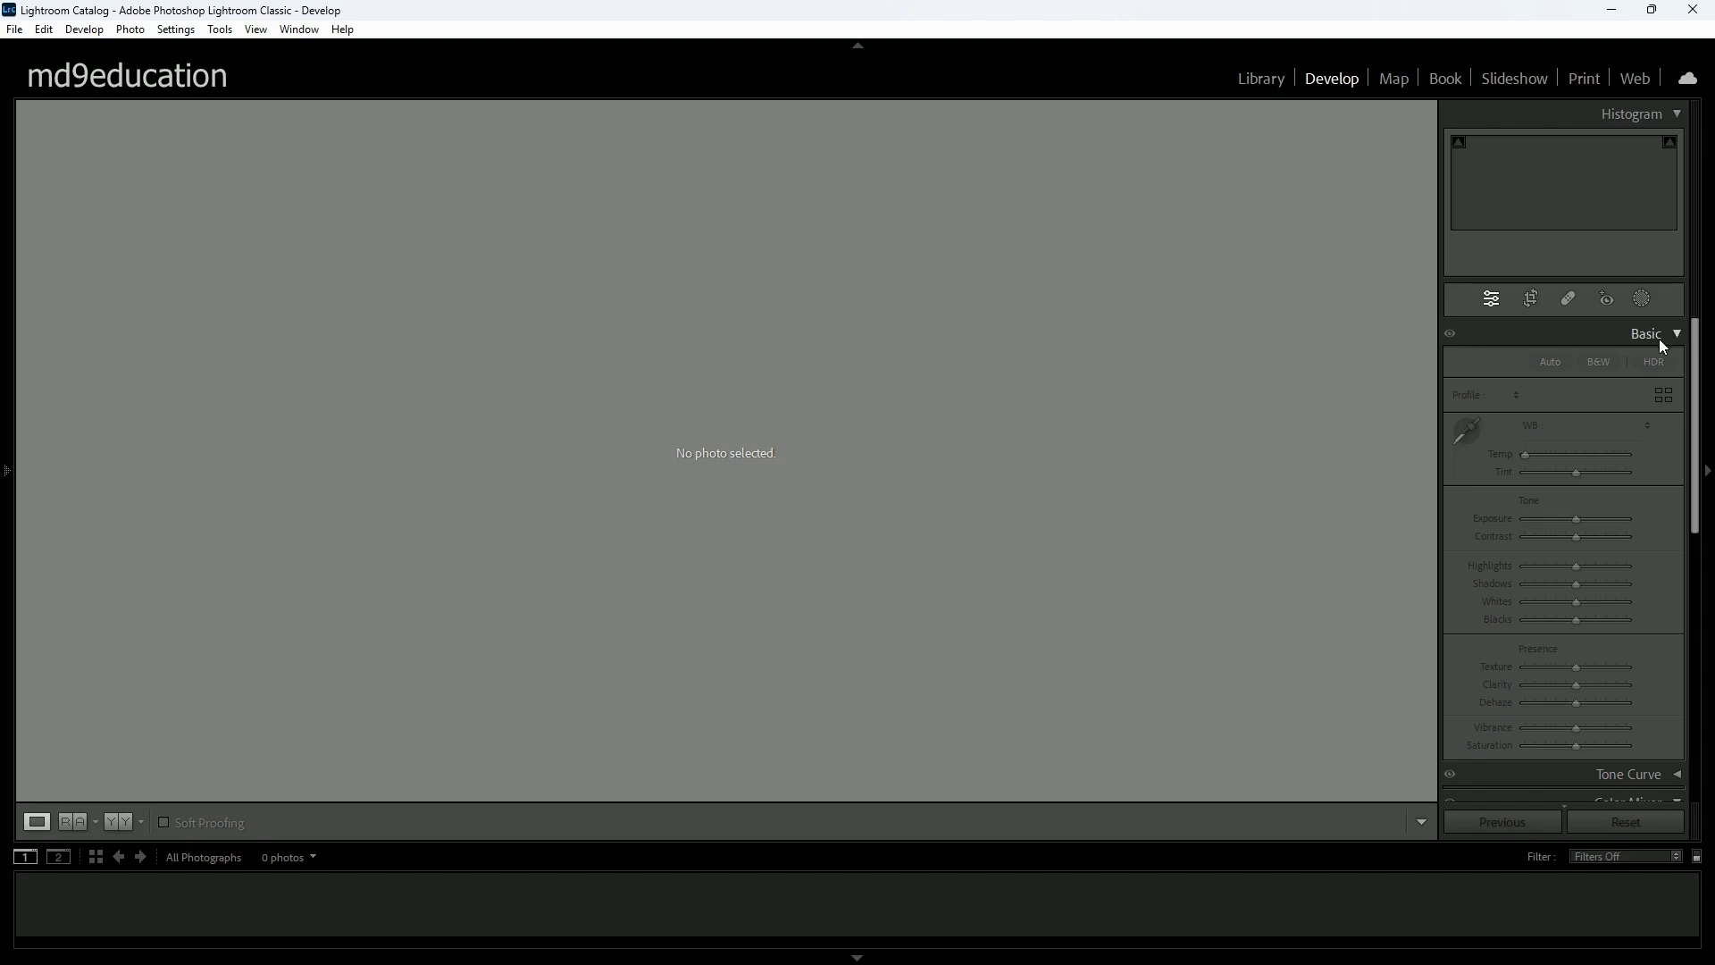
pyautogui.click(7, 468)
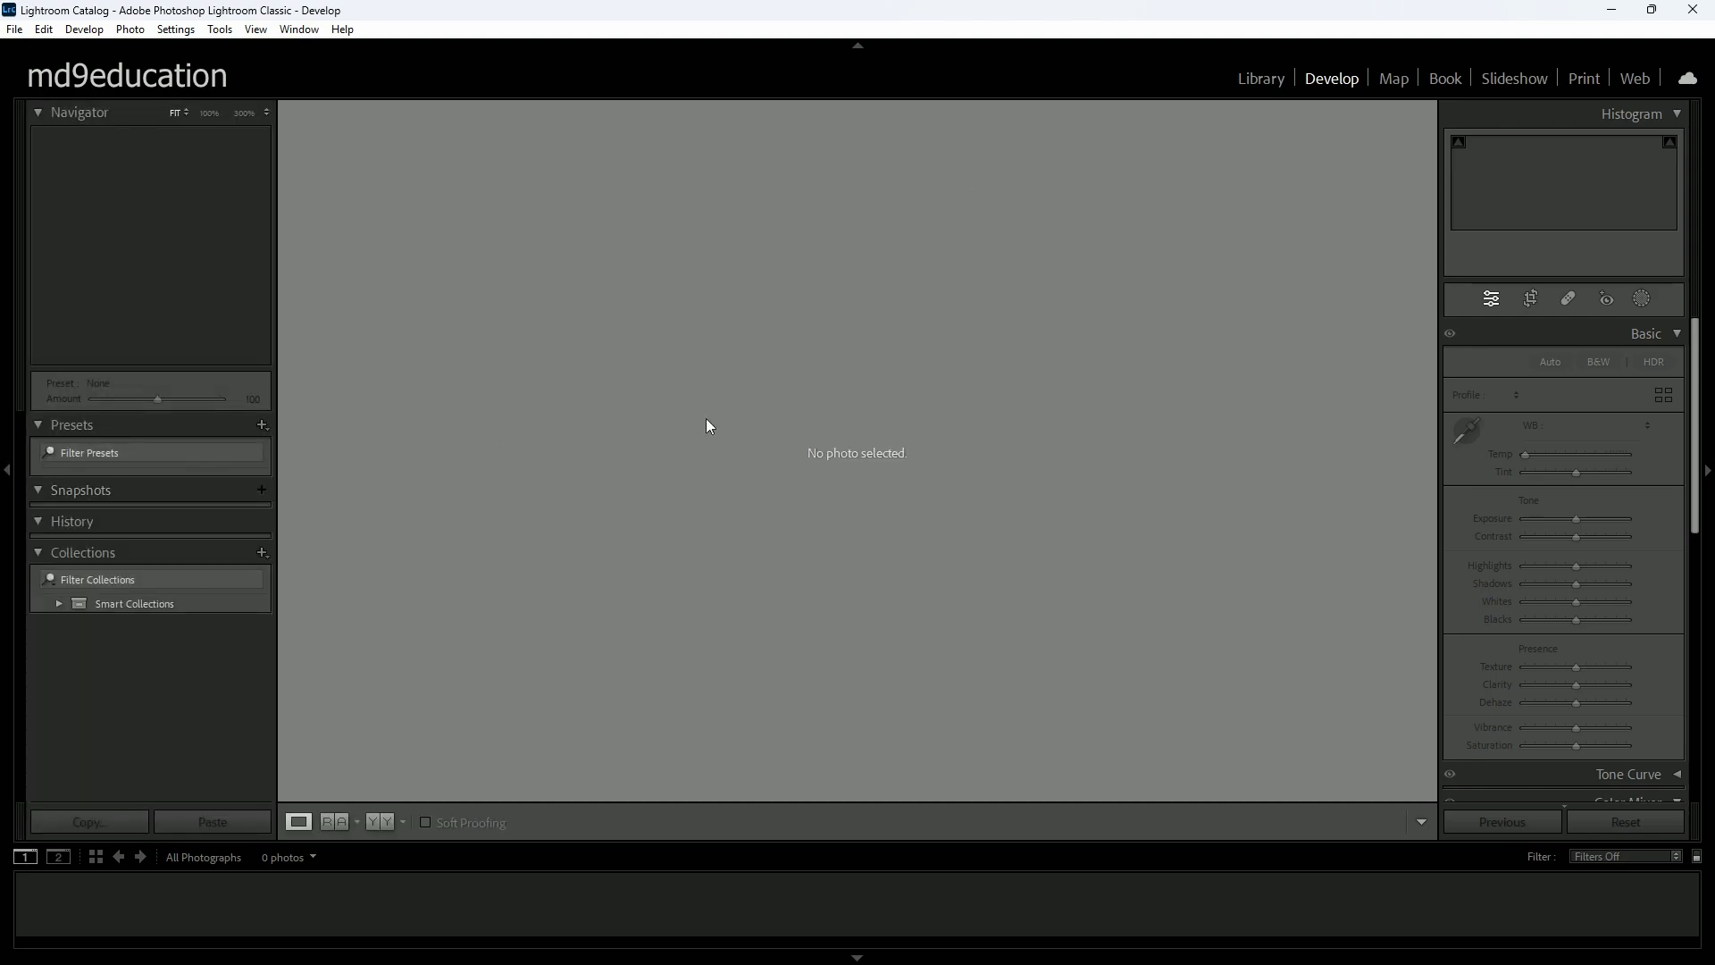
# - Hide and restore the filmstrip and the module picker bar
pyautogui.click(863, 958)
pyautogui.click(876, 949)
pyautogui.click(861, 52)
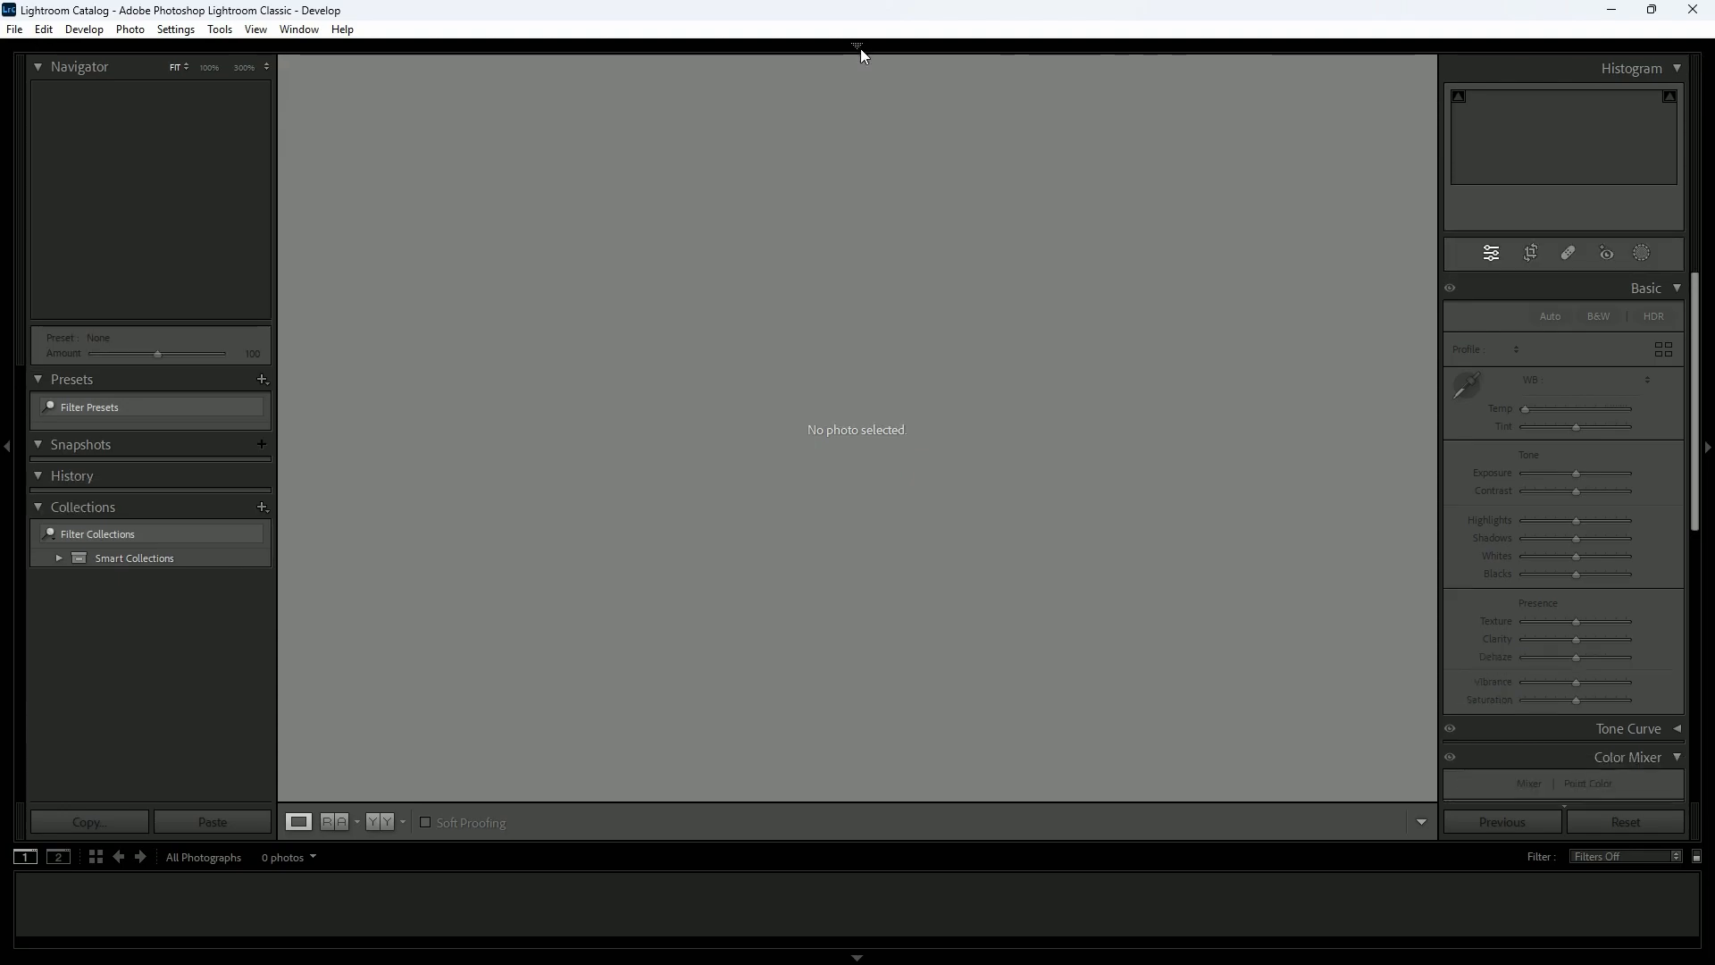
pyautogui.click(860, 53)
pyautogui.click(859, 49)
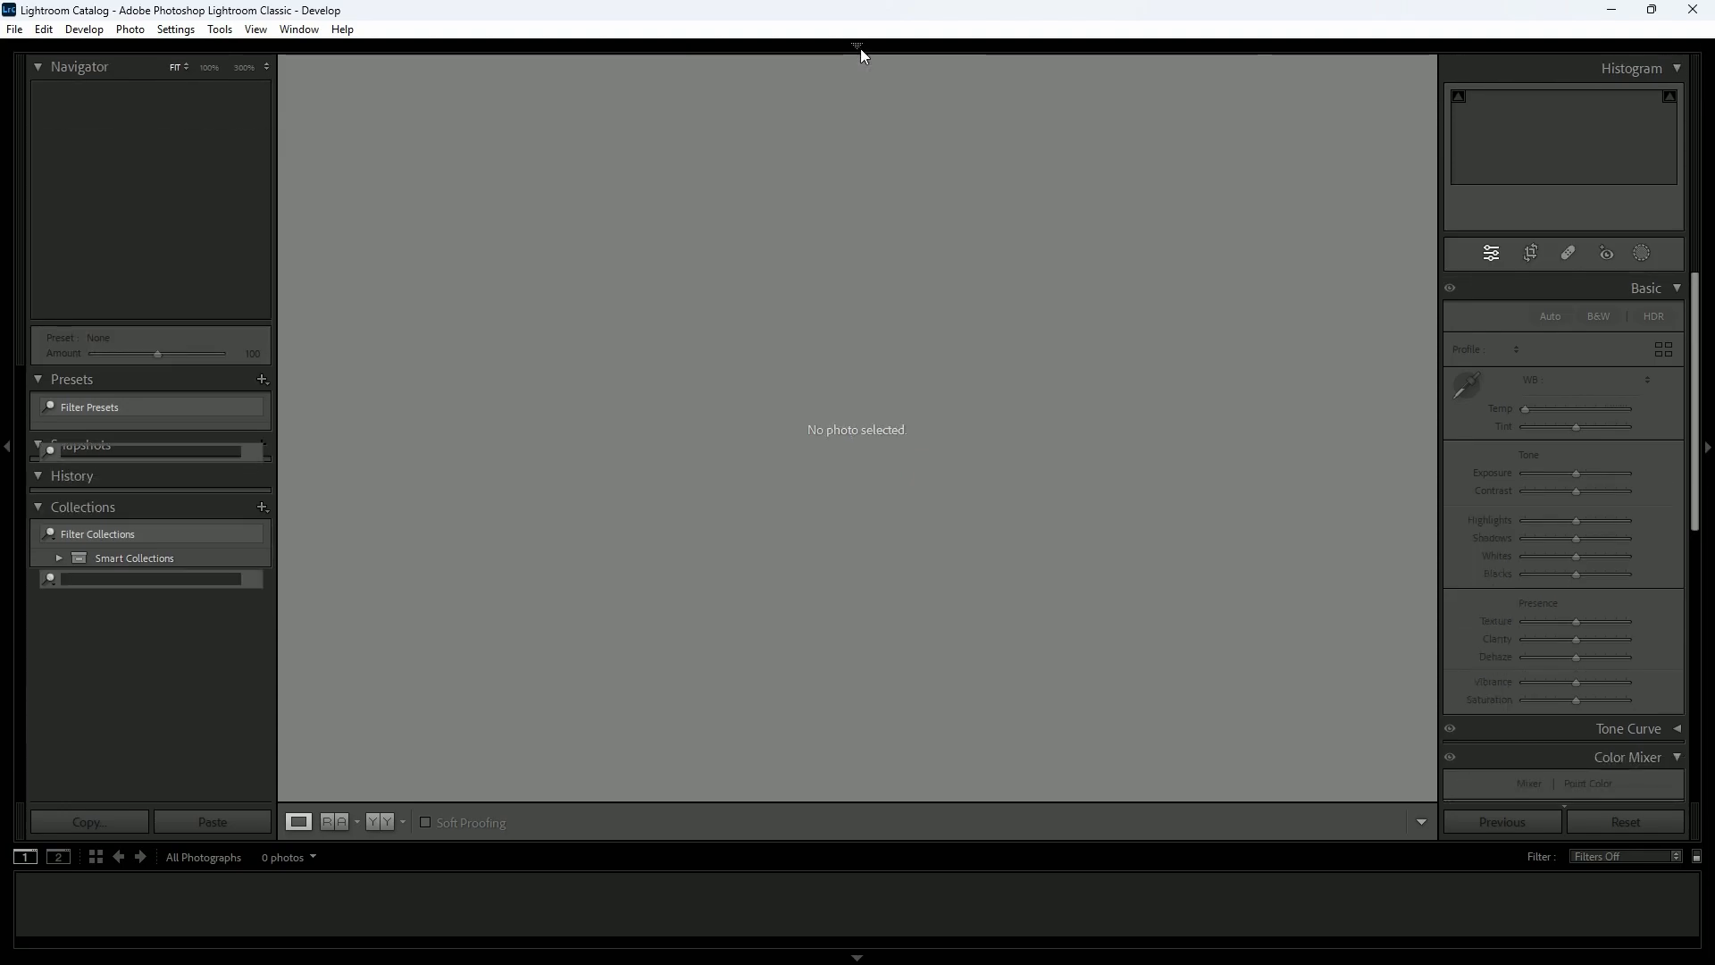
pyautogui.click(860, 49)
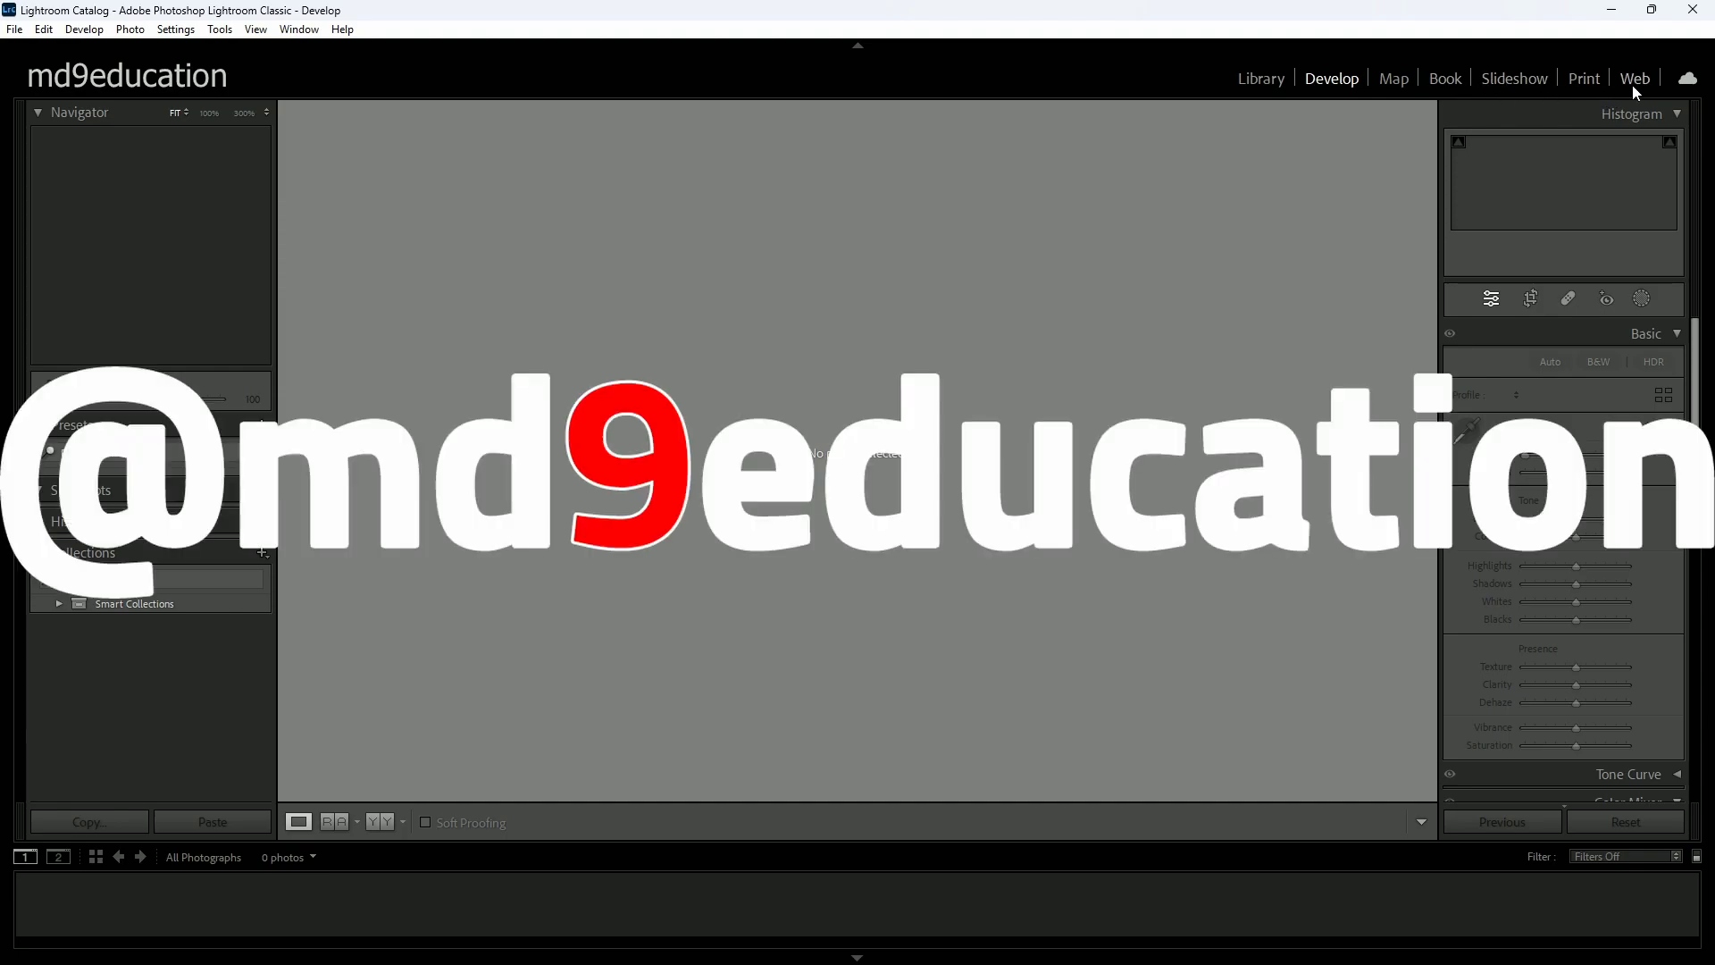
# - Hide the Web, Print, Slideshow and Map modules from the module picker
pyautogui.rightClick(1110, 66)
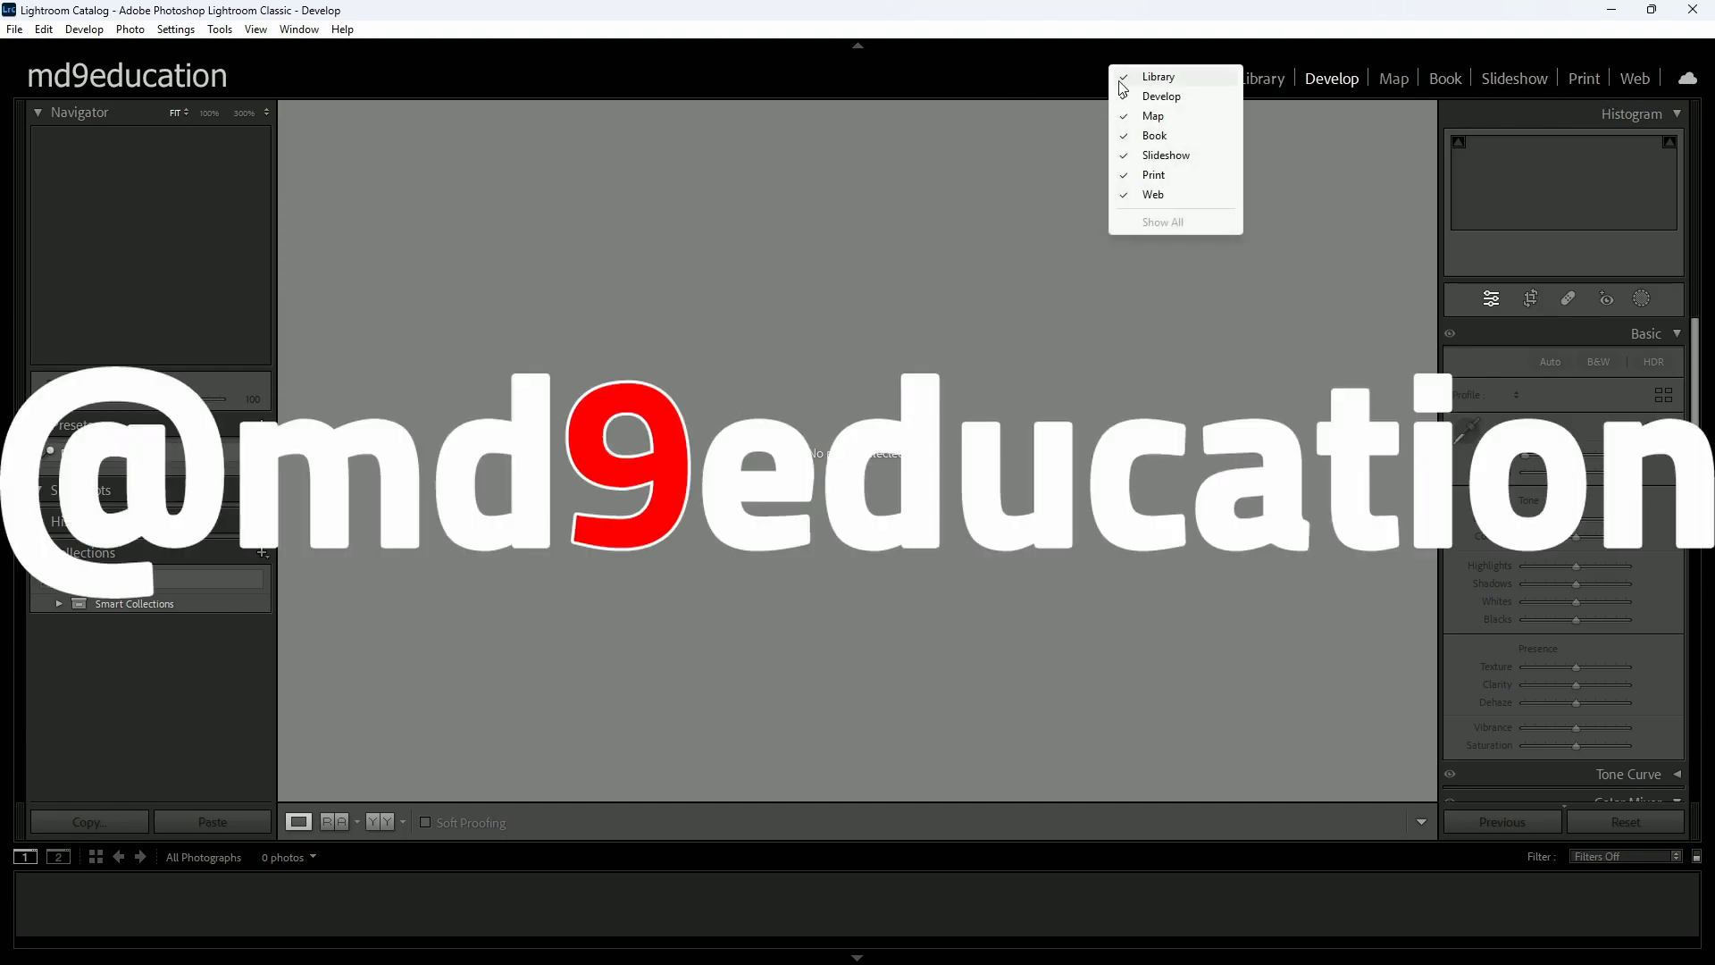
pyautogui.click(1152, 194)
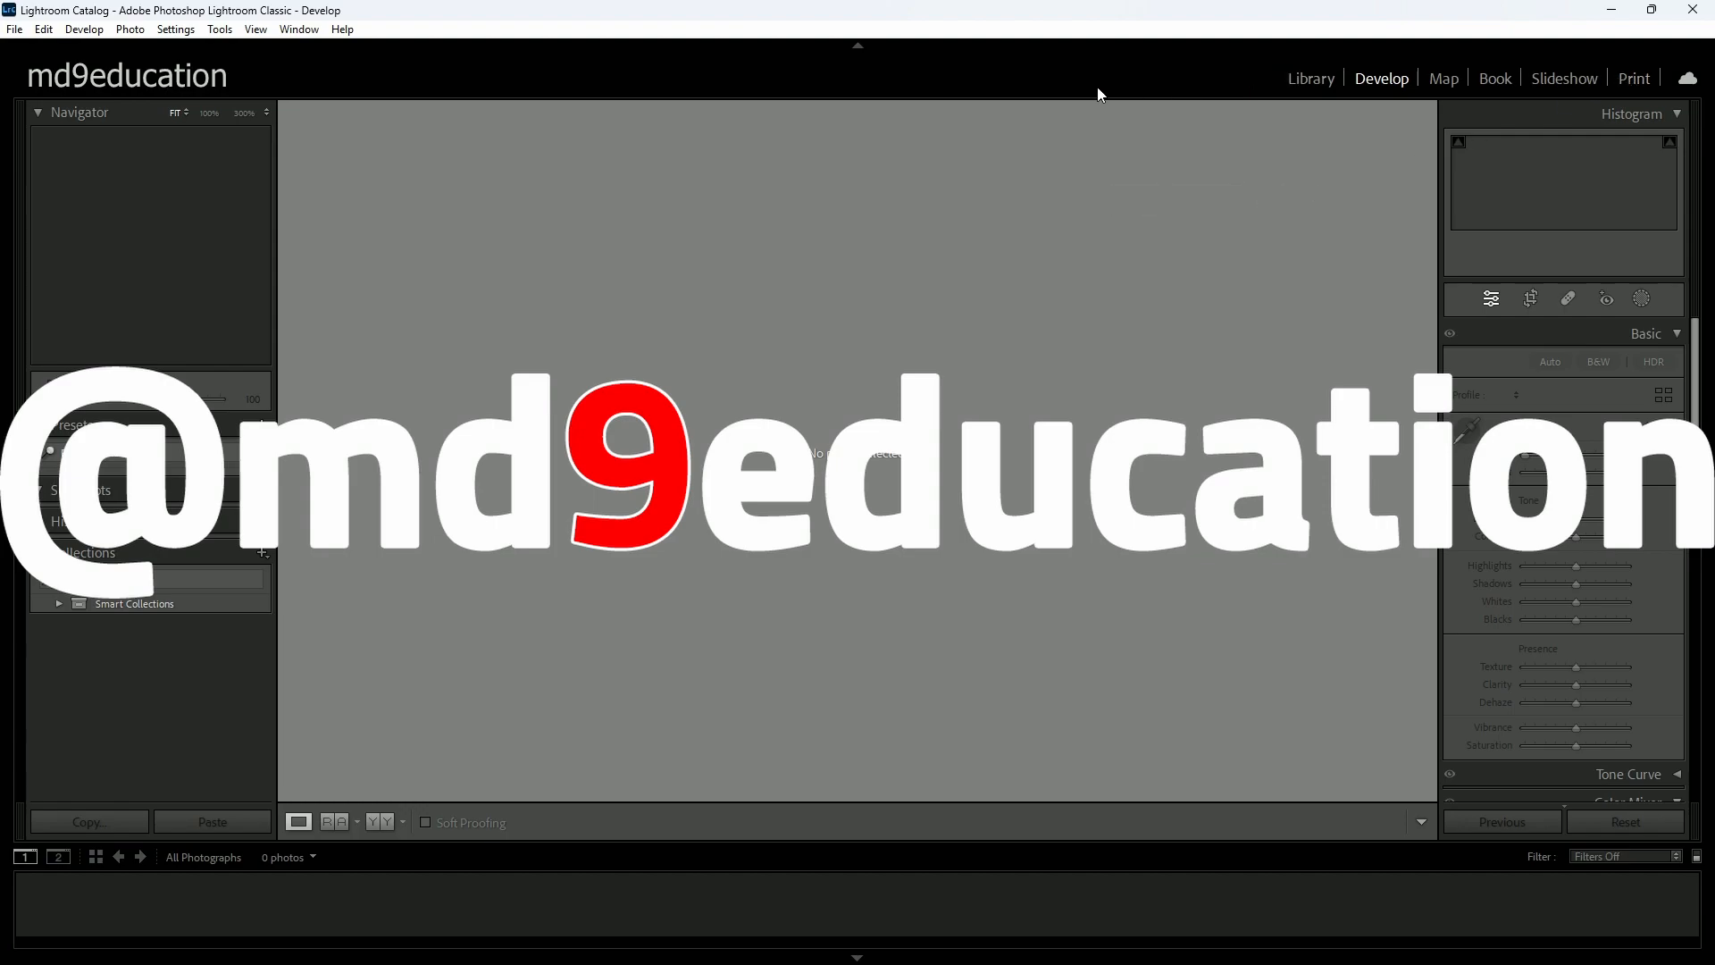
pyautogui.rightClick(1087, 78)
pyautogui.click(1131, 184)
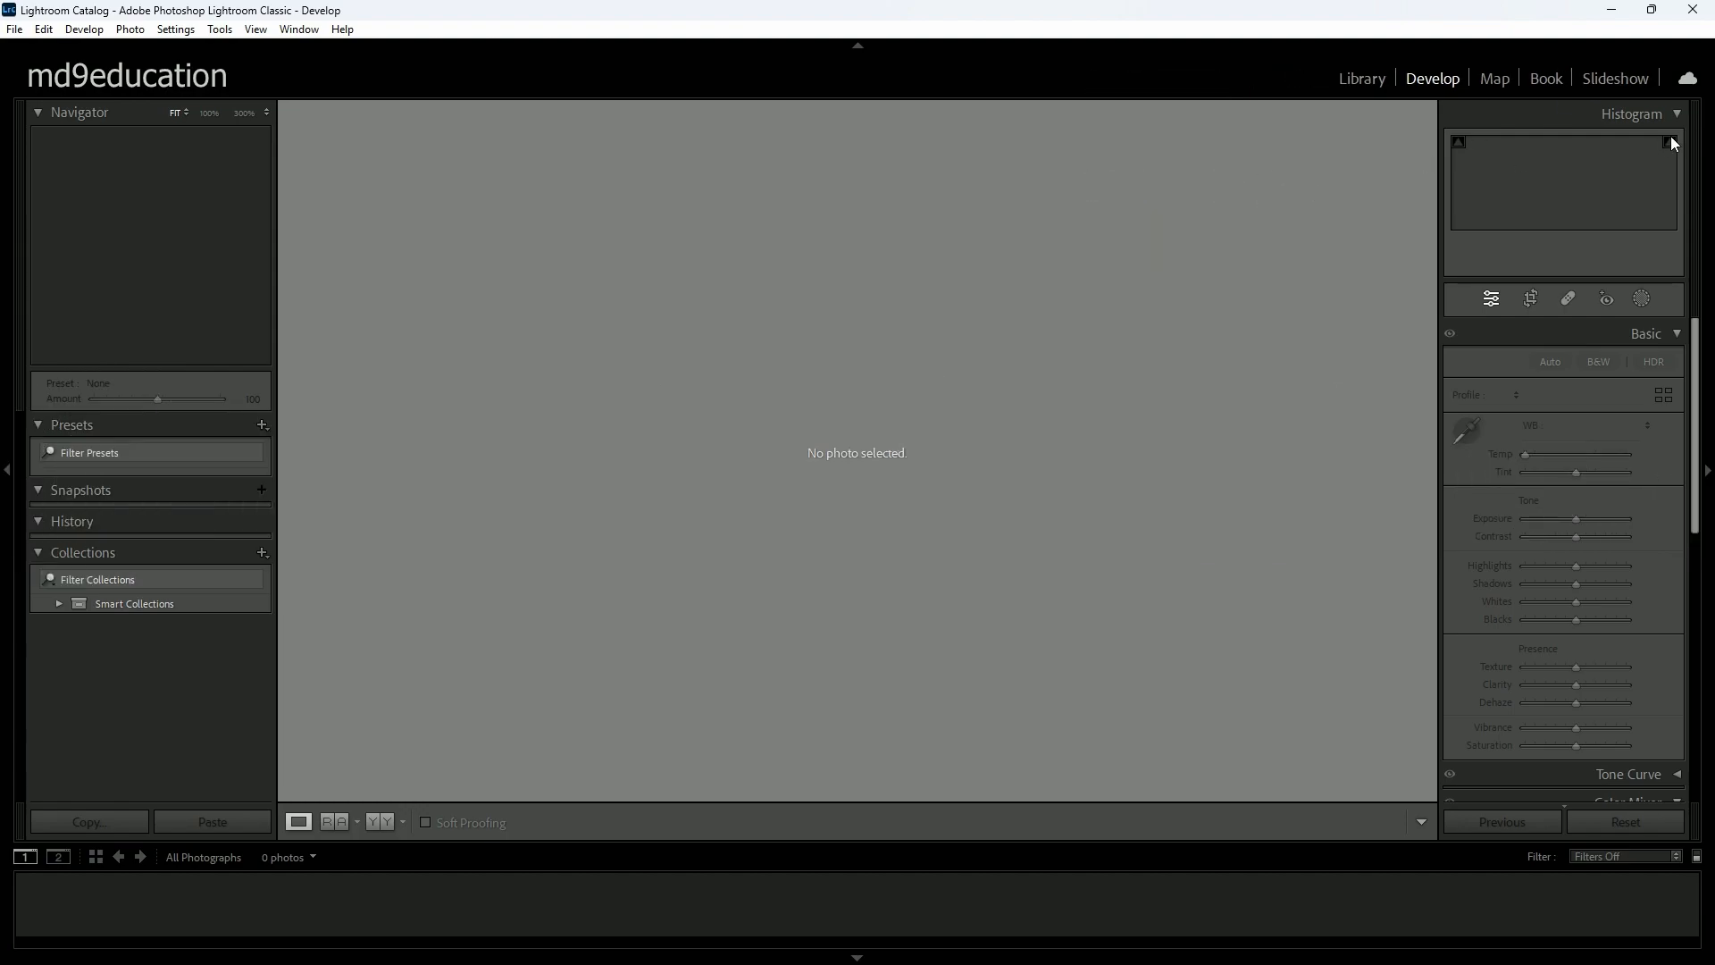
pyautogui.rightClick(1056, 79)
pyautogui.click(1129, 169)
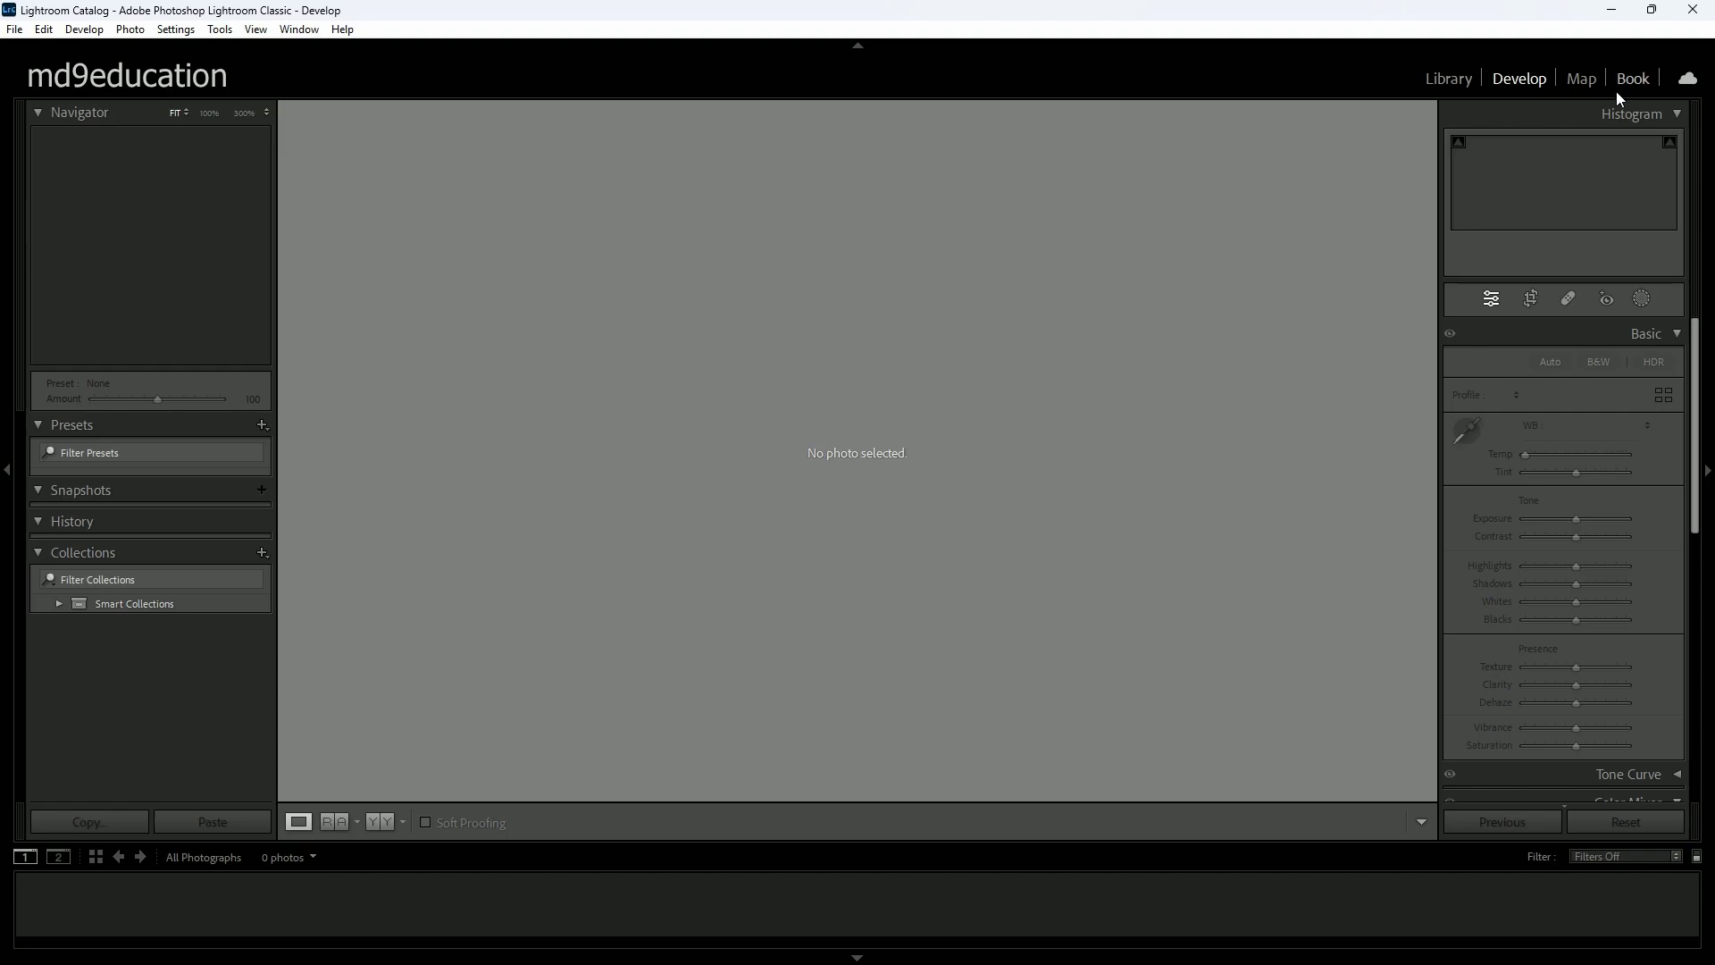
pyautogui.rightClick(1187, 84)
pyautogui.click(1259, 135)
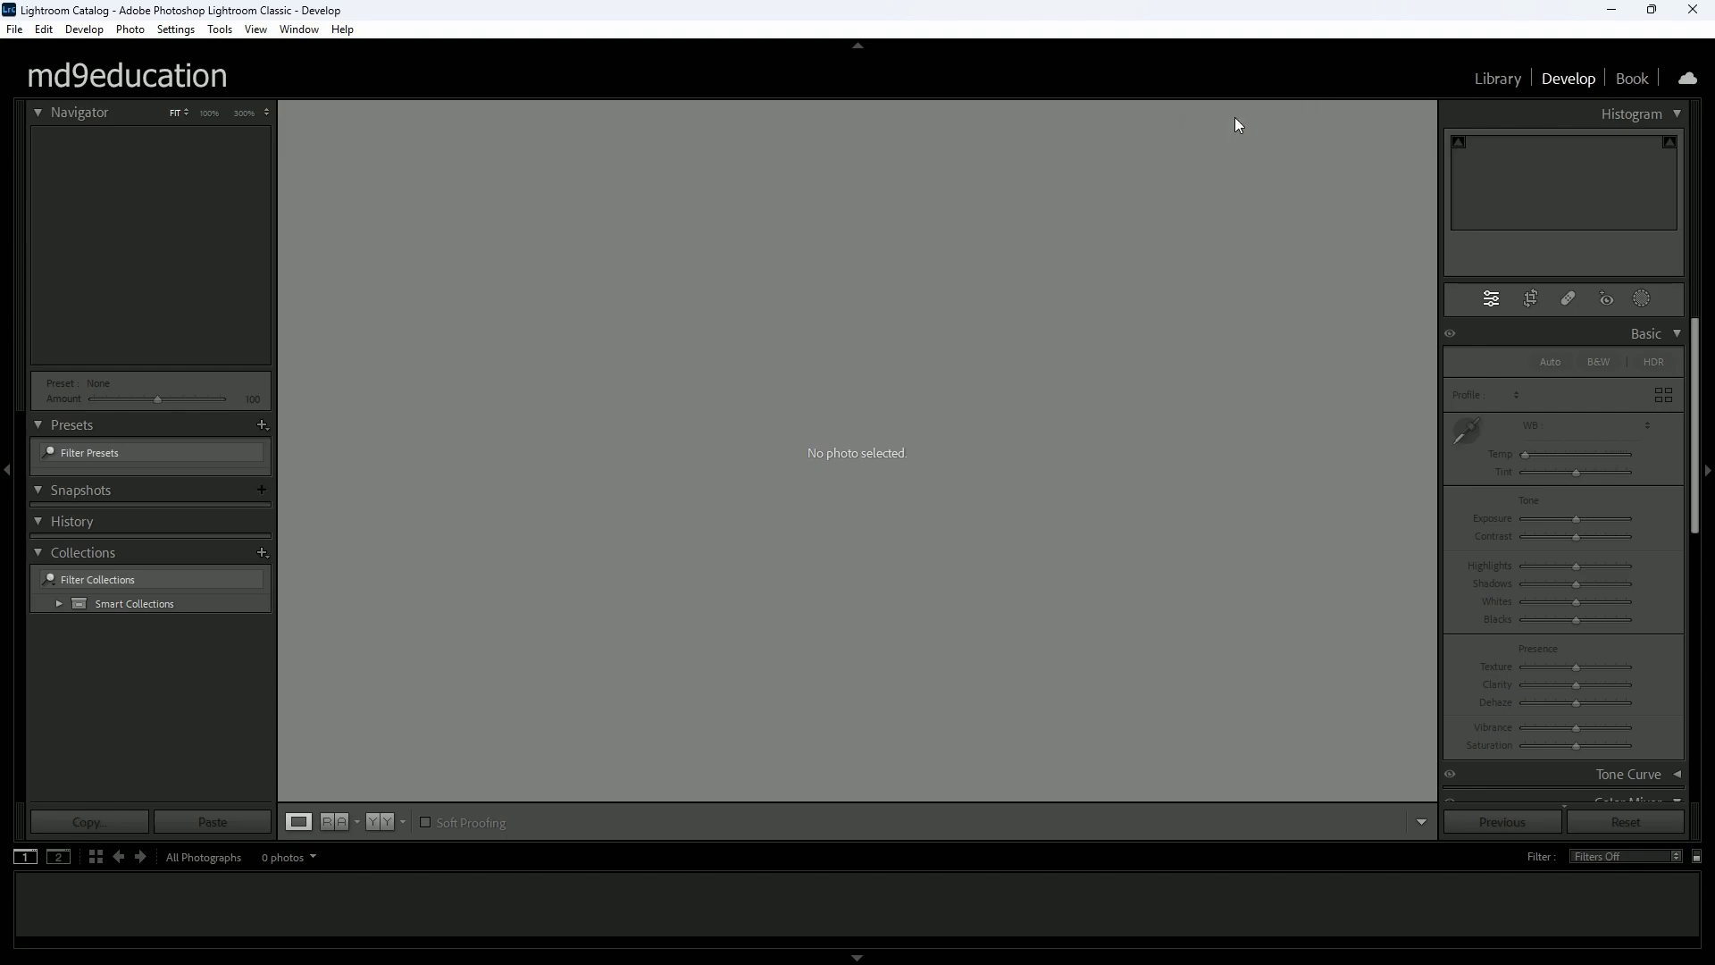
pyautogui.rightClick(1243, 91)
pyautogui.click(1279, 159)
# - Hide the Book and Print modules from the module picker, and restore all modules
pyautogui.rightClick(1104, 50)
pyautogui.rightClick(1107, 67)
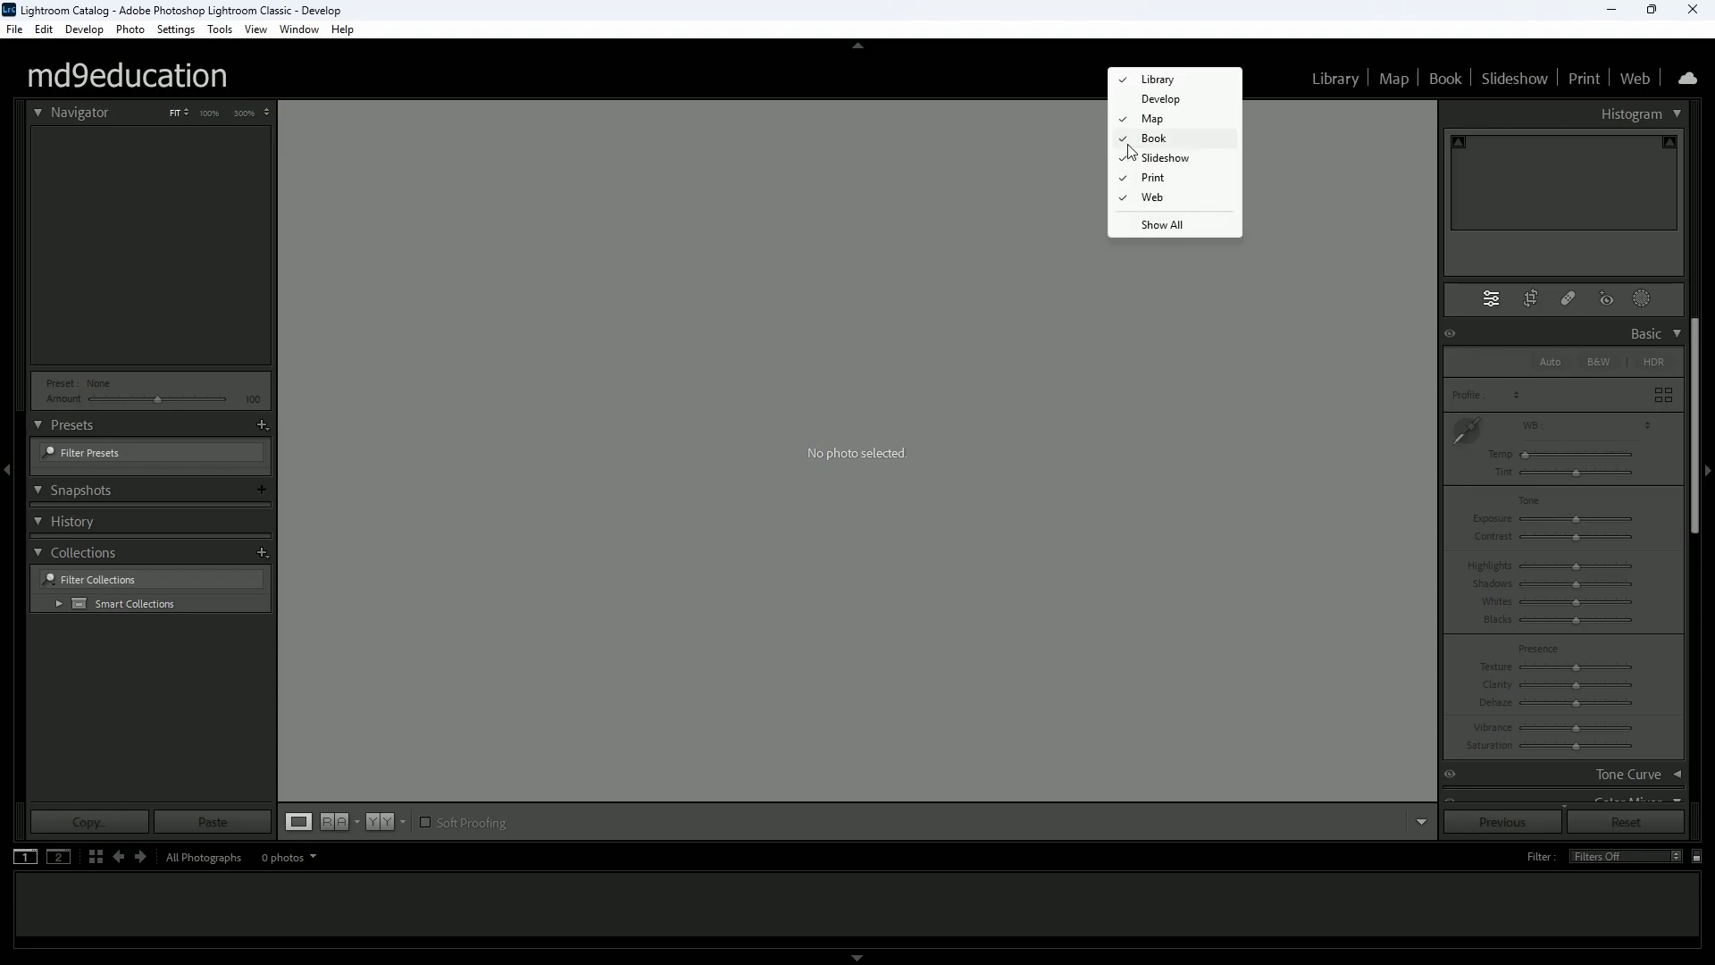
pyautogui.click(1127, 141)
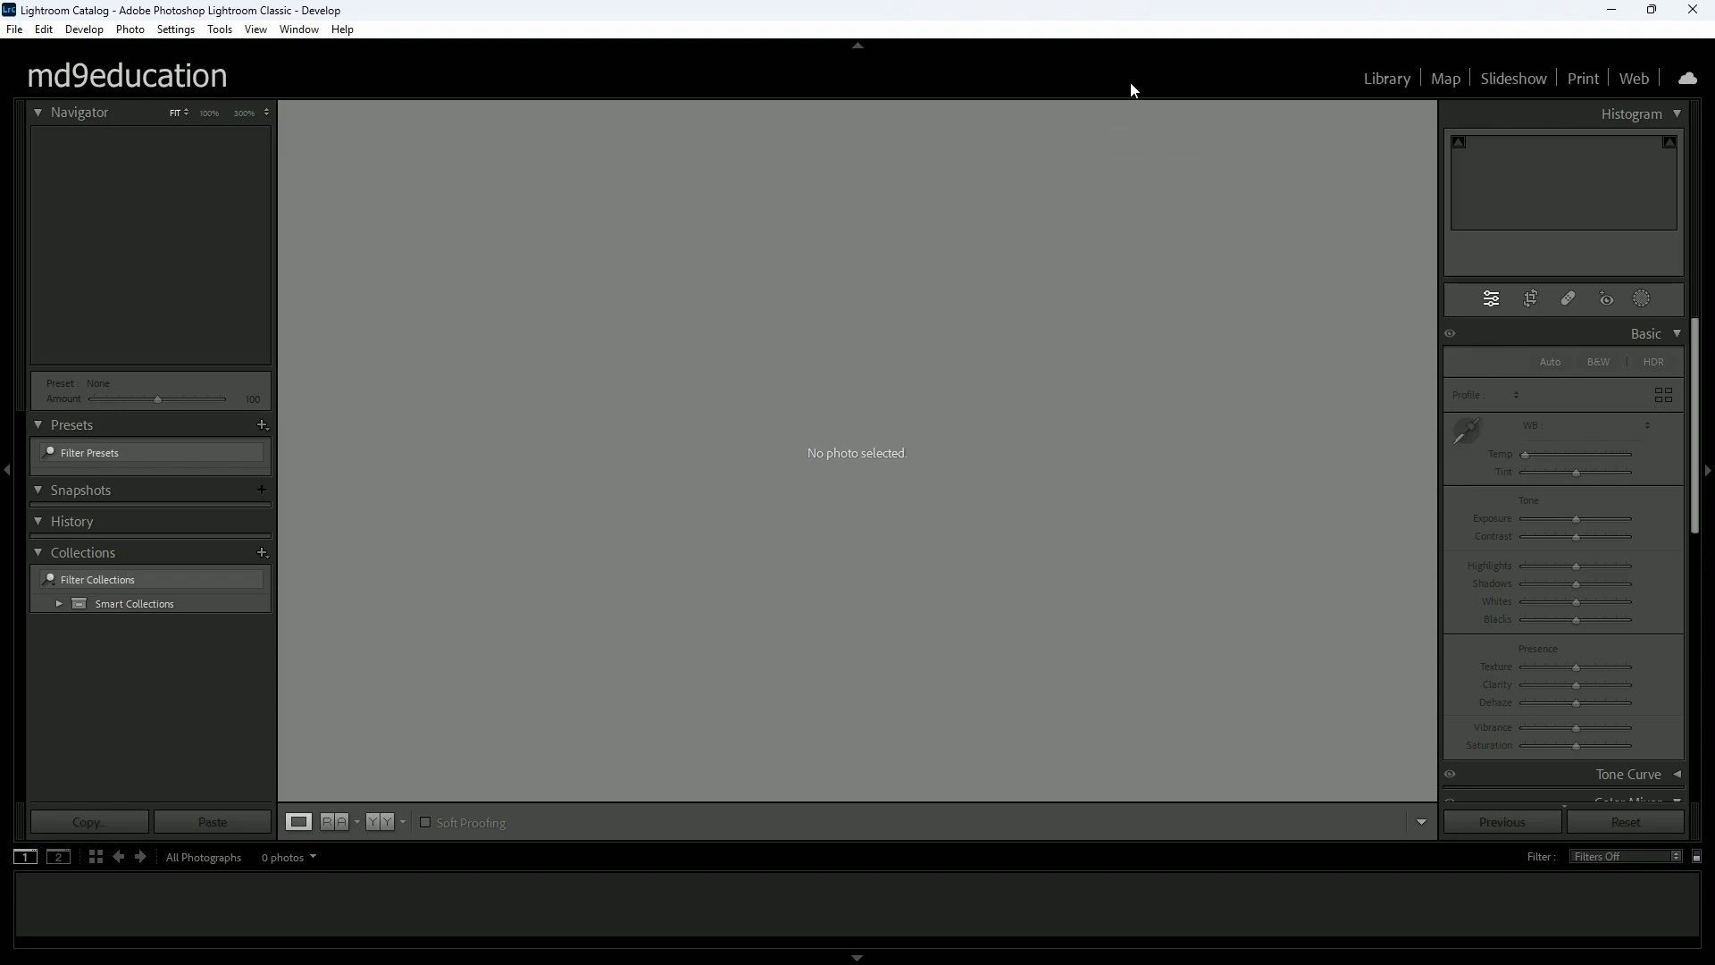
pyautogui.rightClick(1131, 66)
pyautogui.click(1146, 176)
pyautogui.rightClick(1143, 77)
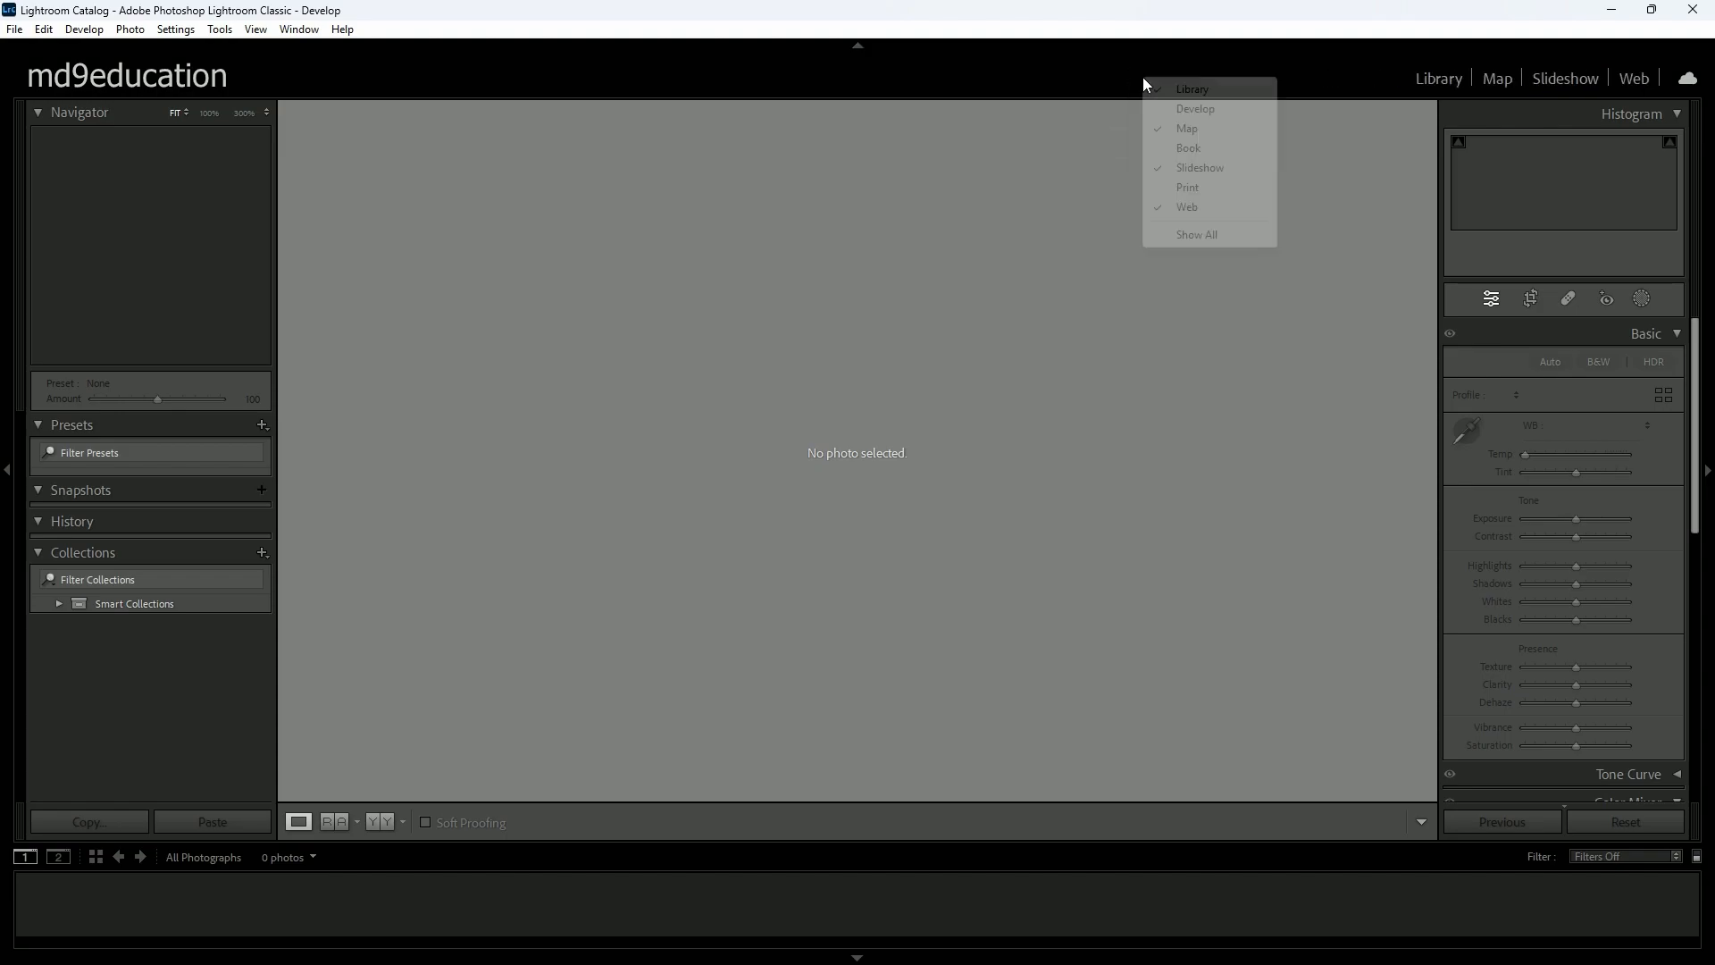
pyautogui.click(1203, 234)
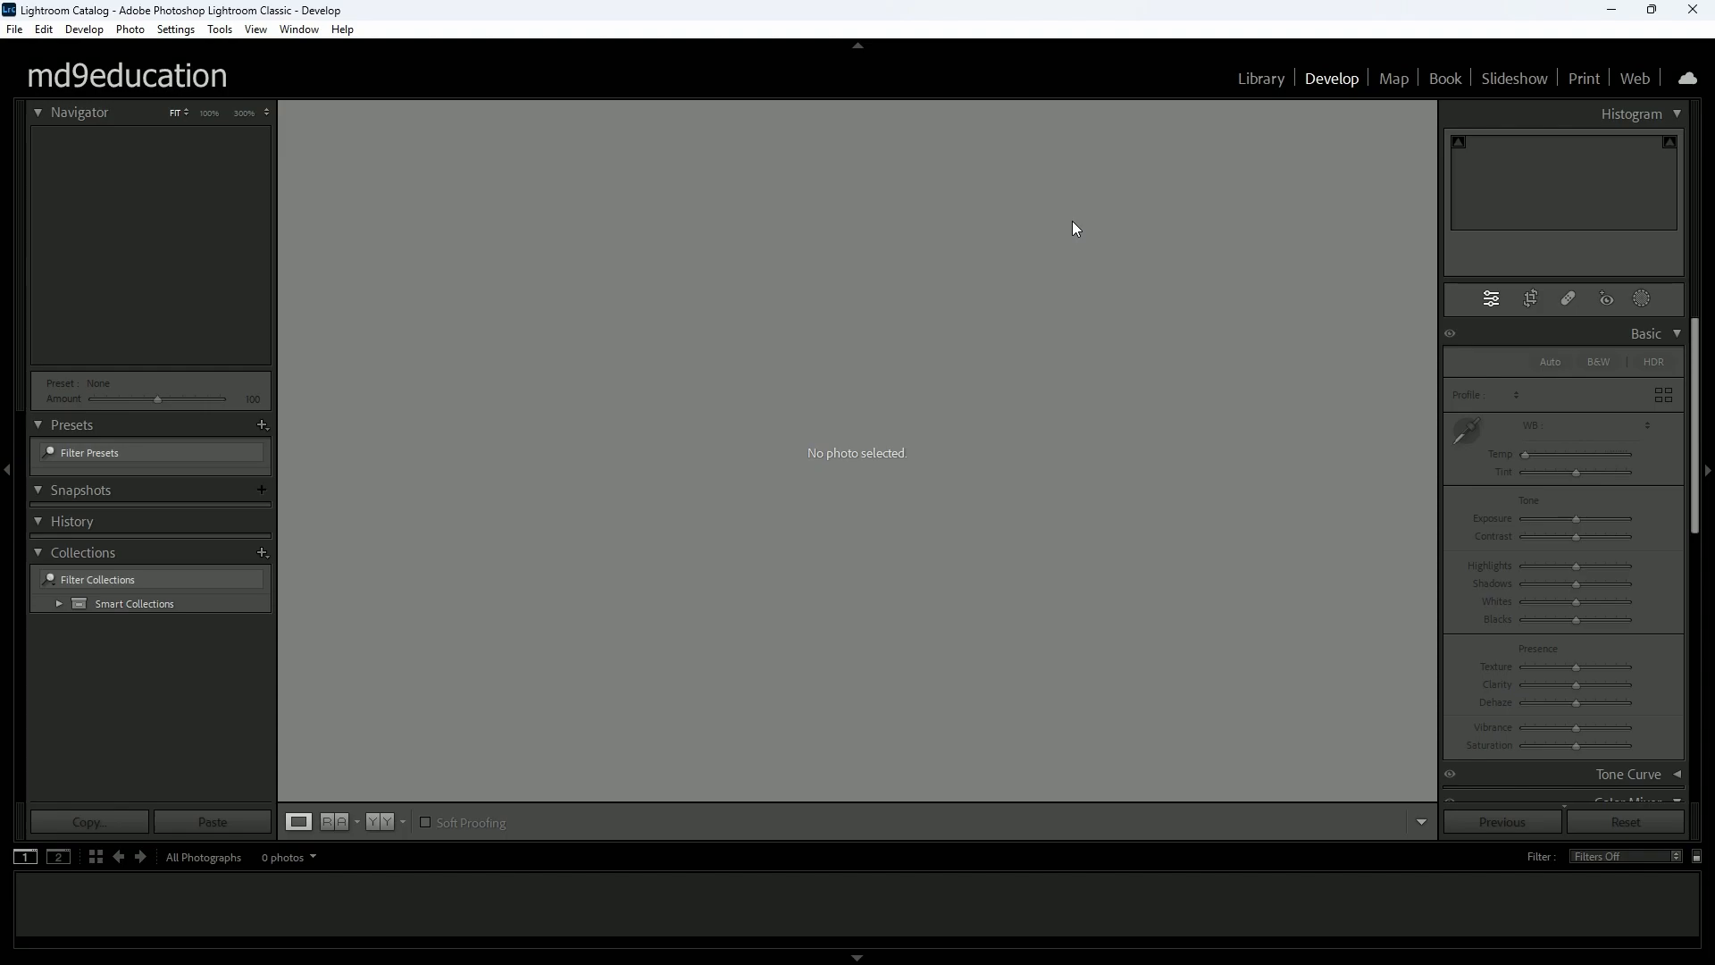
# - Switch to File Explorer and look at the Beatyshoot folder on the GT NEO 64GB (F:) drive
pyautogui.click(1613, 12)
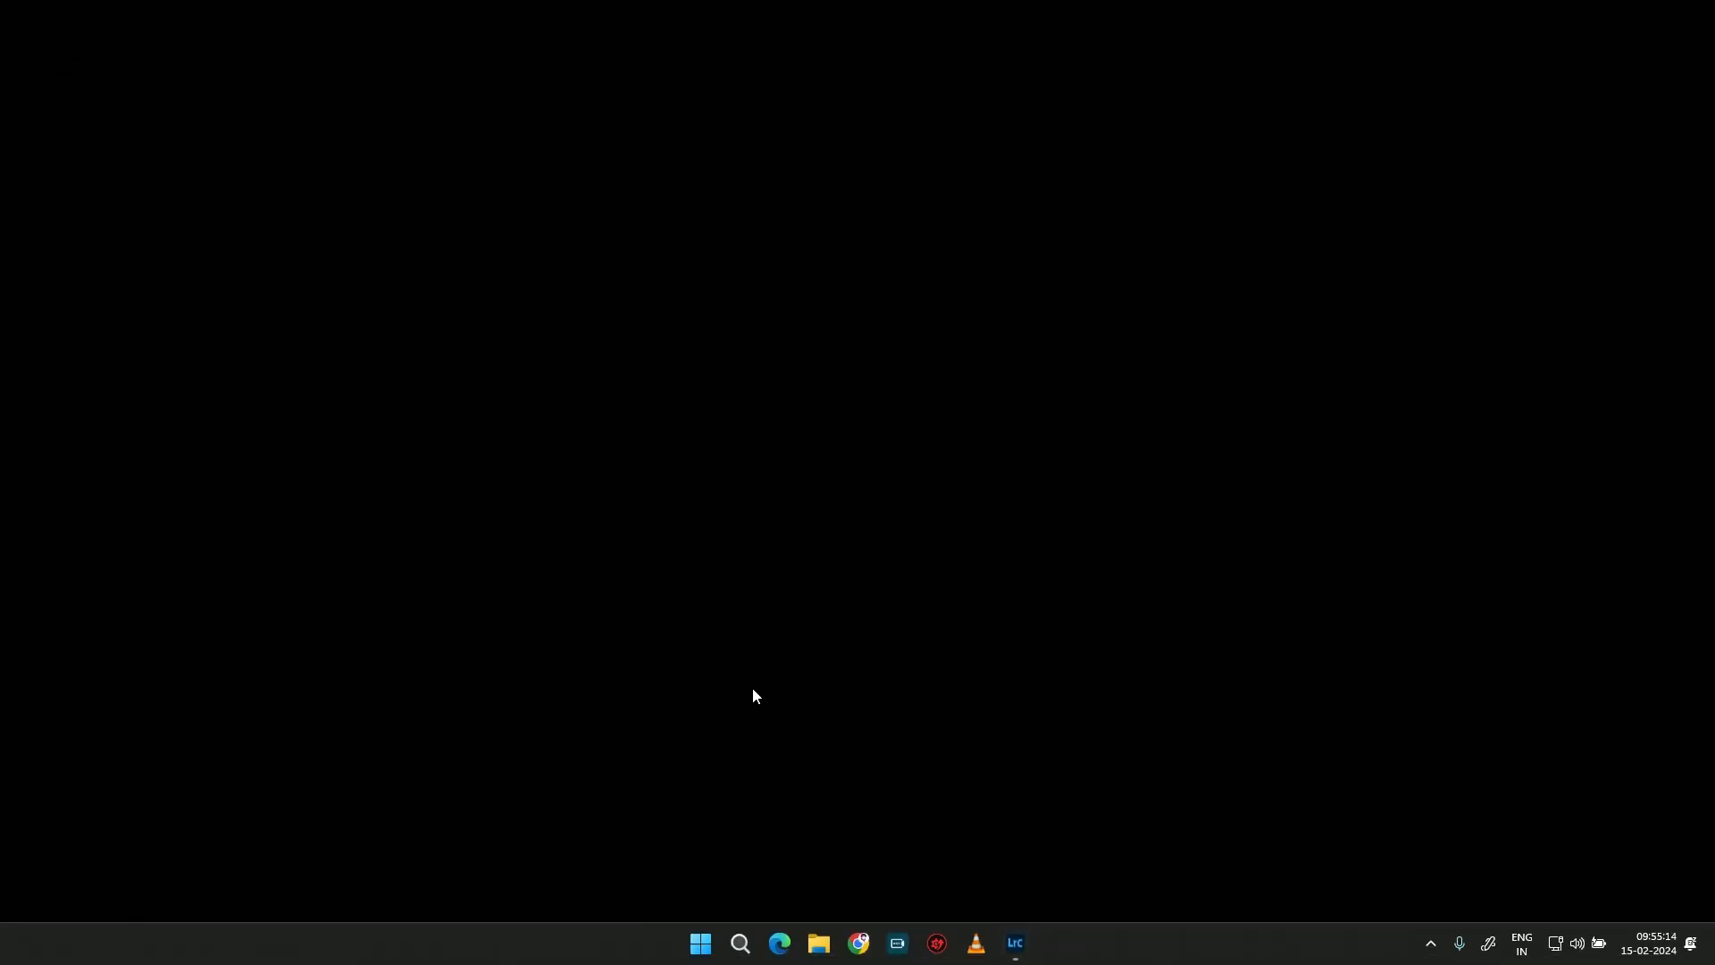
pyautogui.press('super+e')
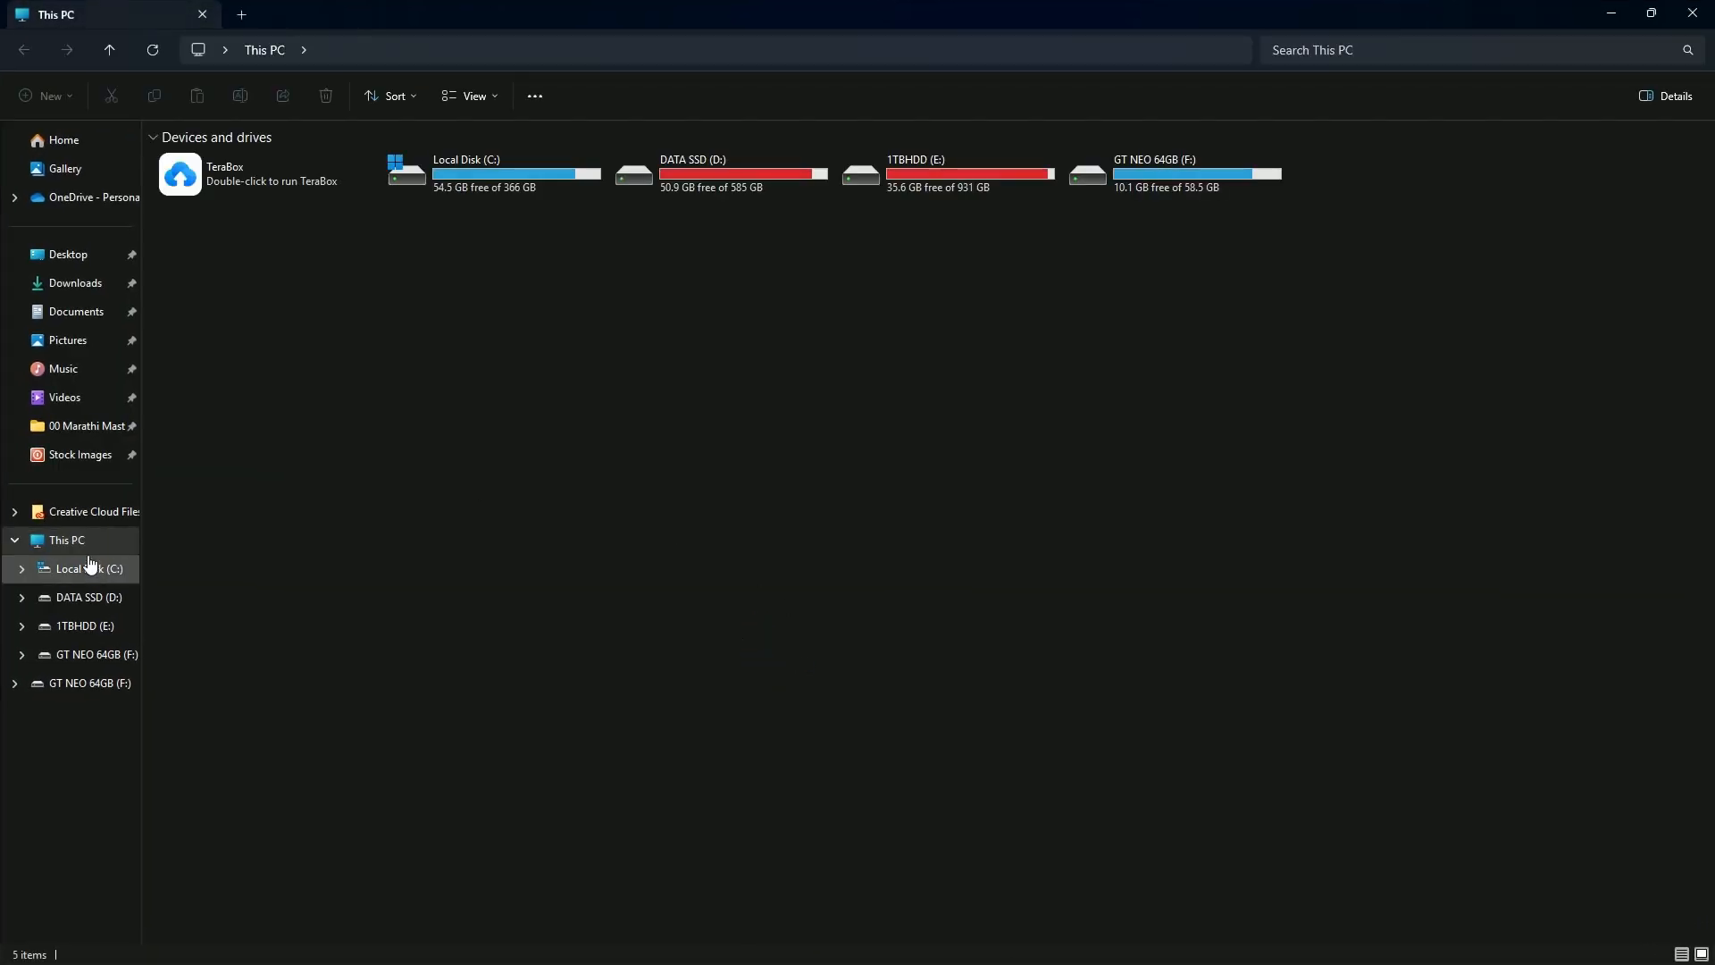
pyautogui.doubleClick(1154, 163)
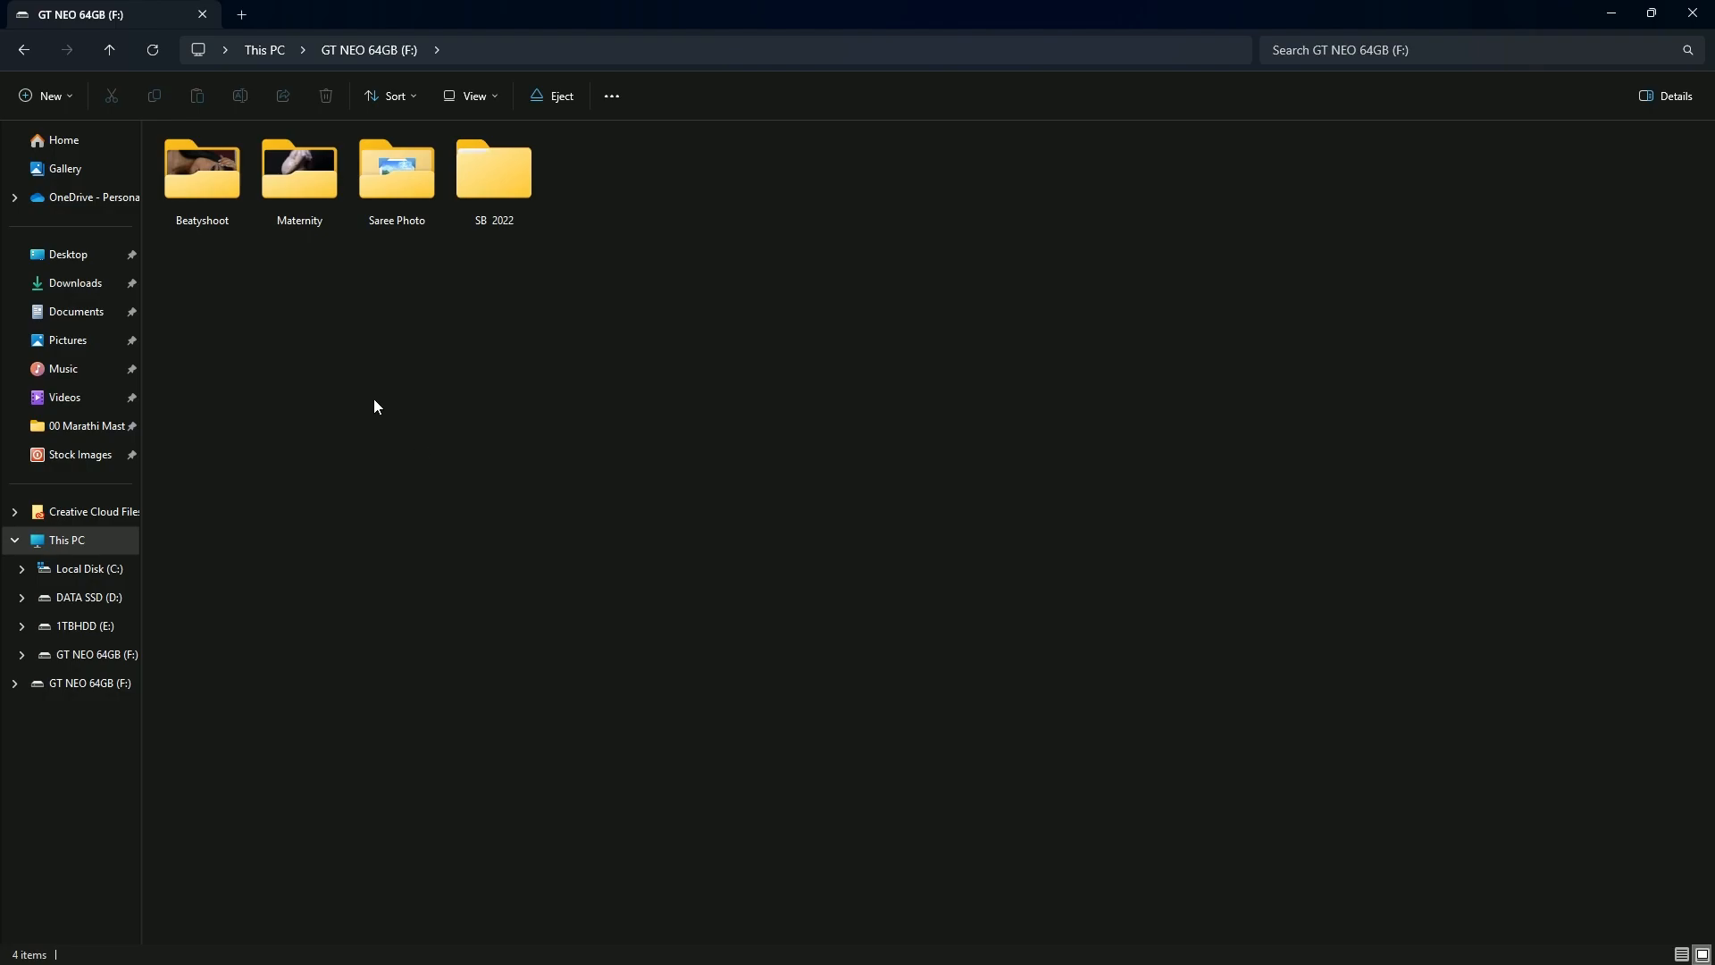
pyautogui.doubleClick(211, 189)
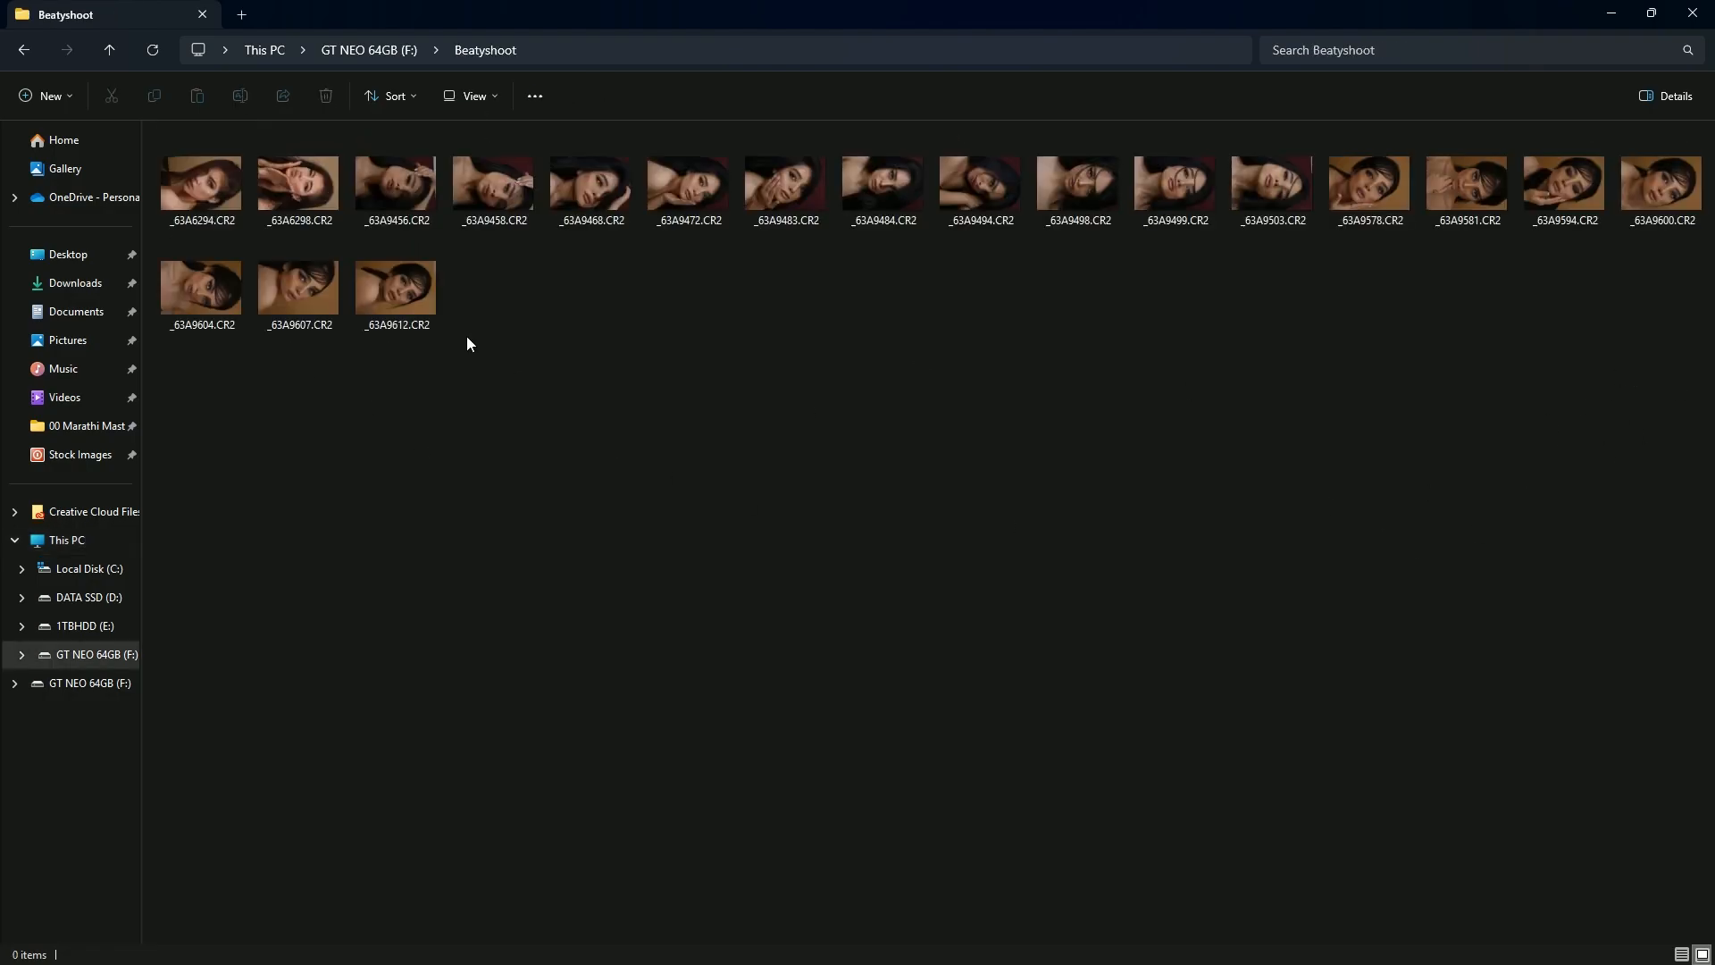
# - Look through the Maternity and Saree Photo folders on the F: drive, and close File Explorer
pyautogui.click(346, 56)
pyautogui.doubleClick(299, 162)
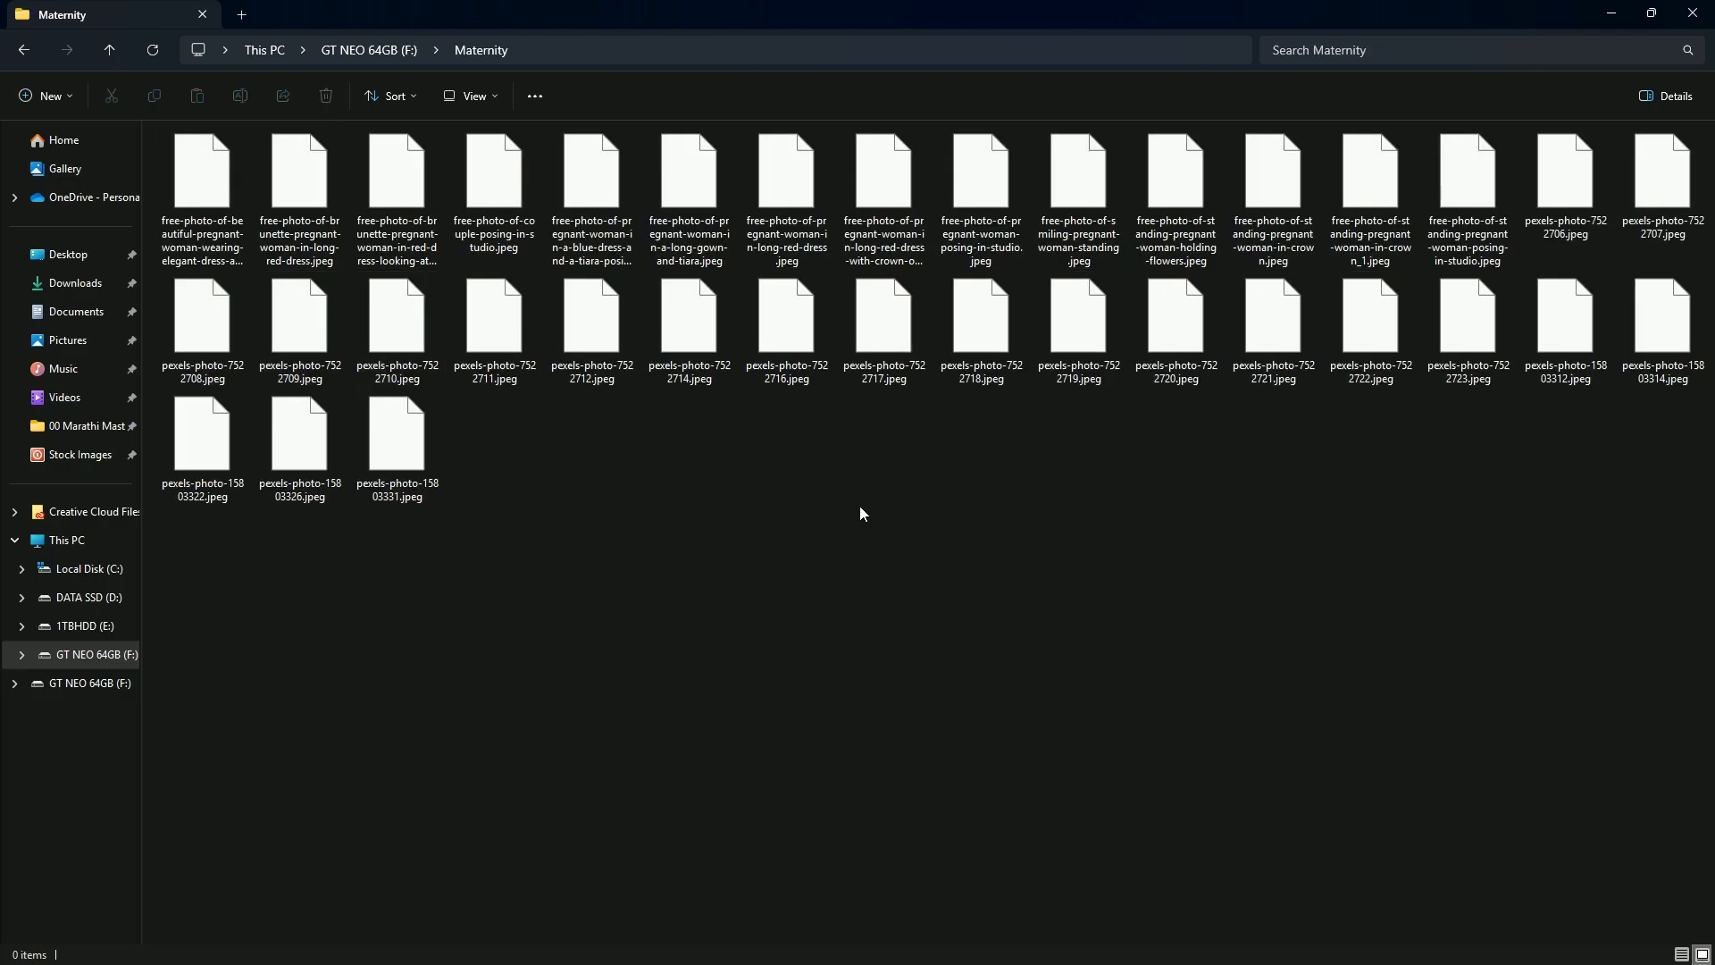
pyautogui.click(379, 51)
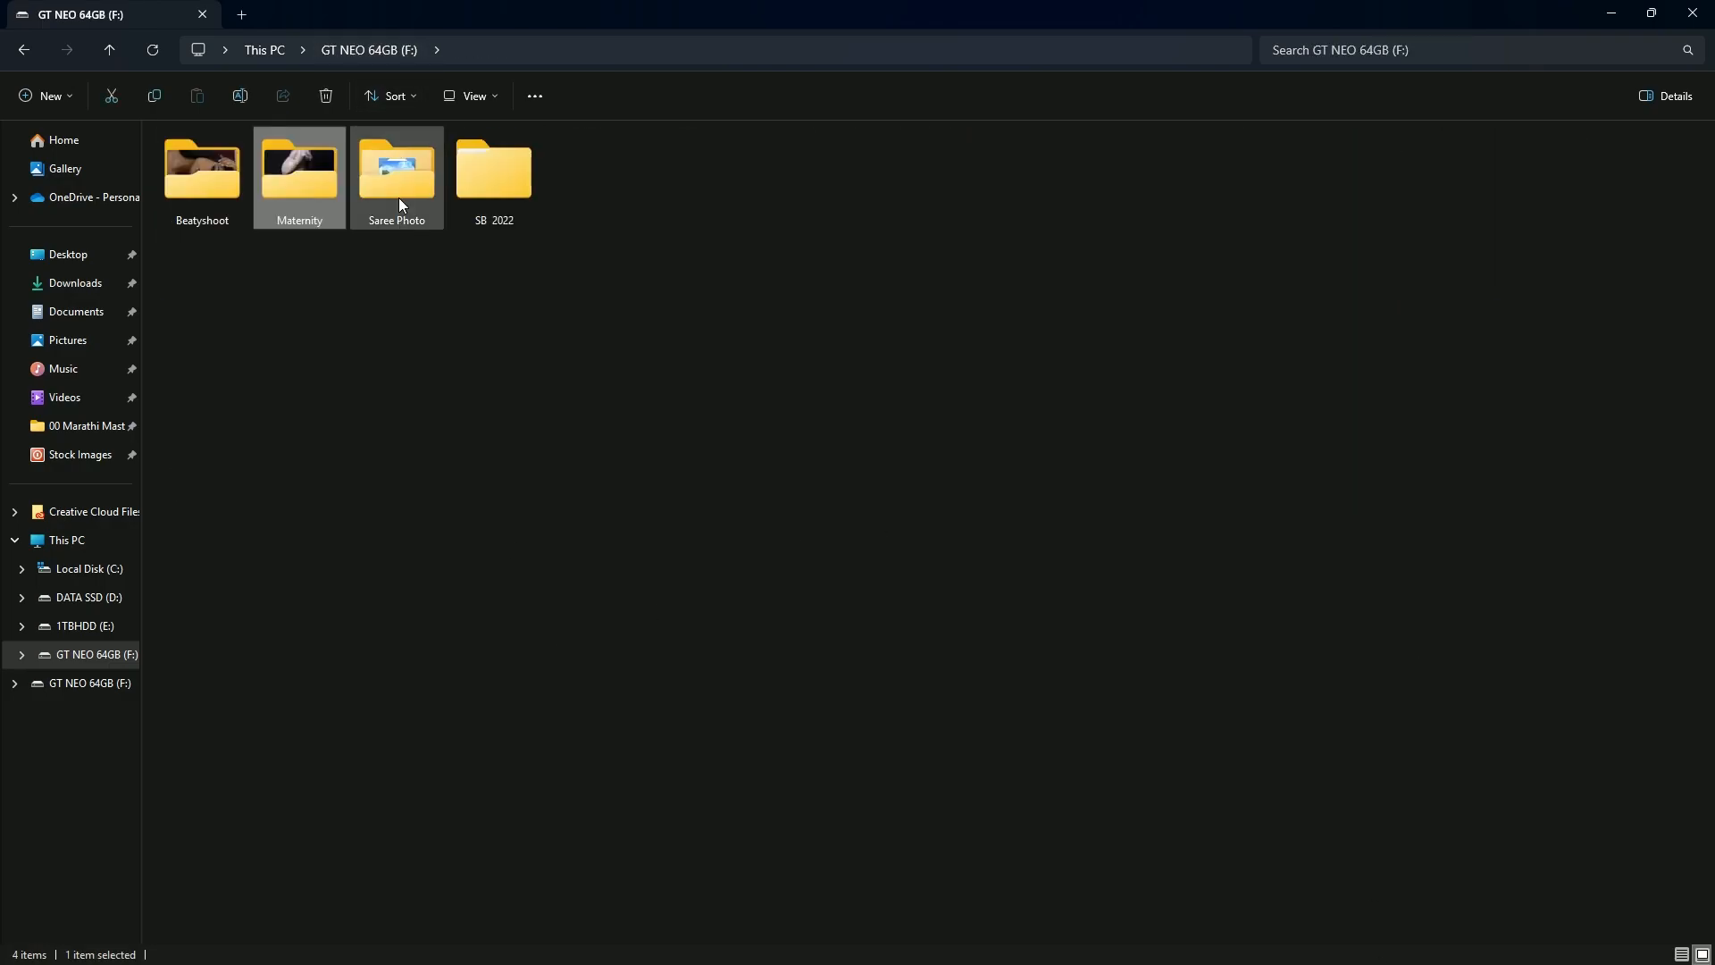
pyautogui.doubleClick(398, 189)
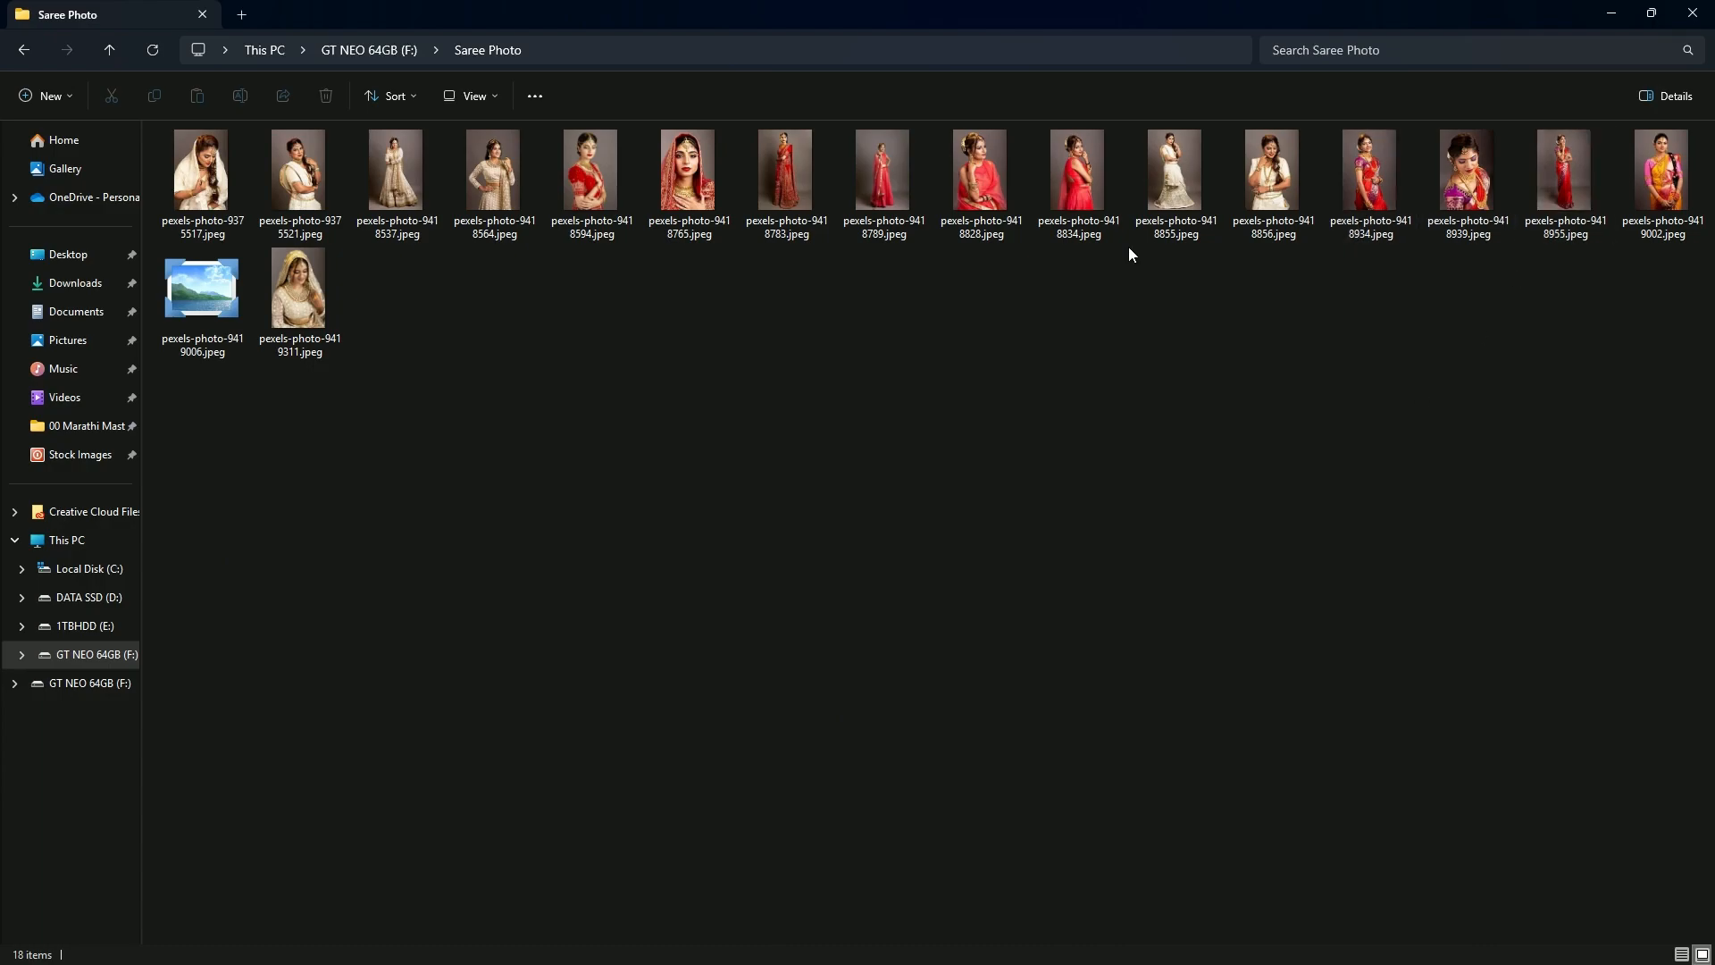
pyautogui.click(1691, 14)
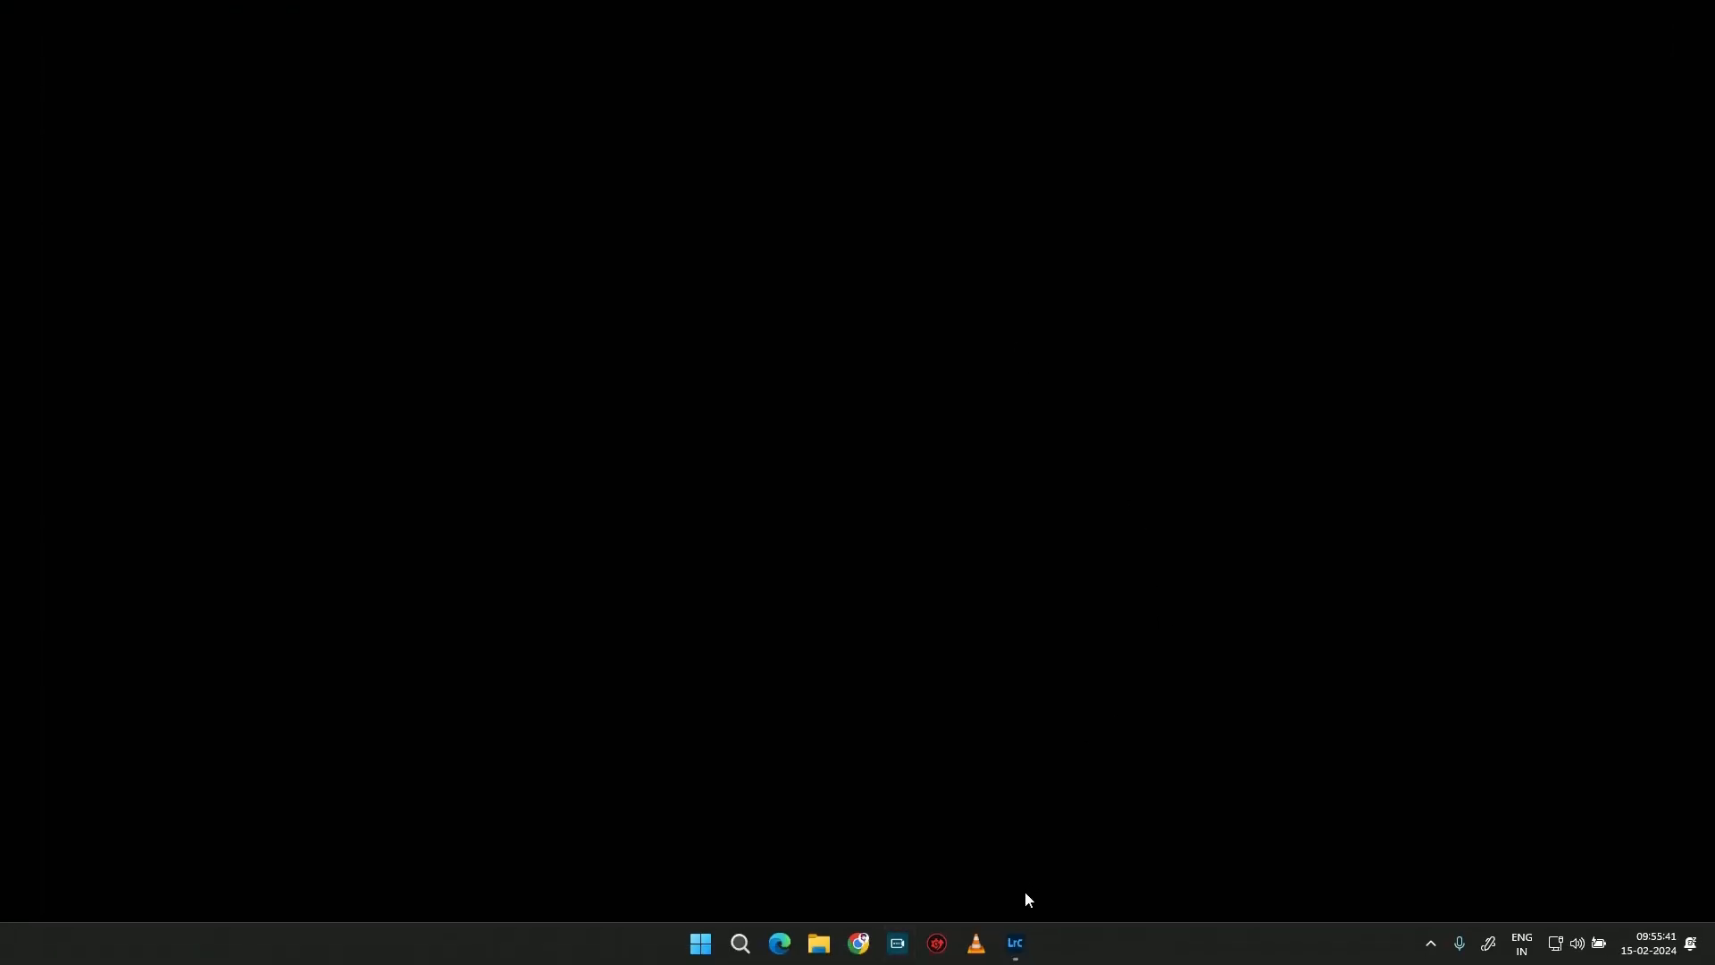
# - Return to Lightroom Classic, start a photo import from the Library module and choose the F:\ GT NEO 64GB device as source
pyautogui.click(1024, 944)
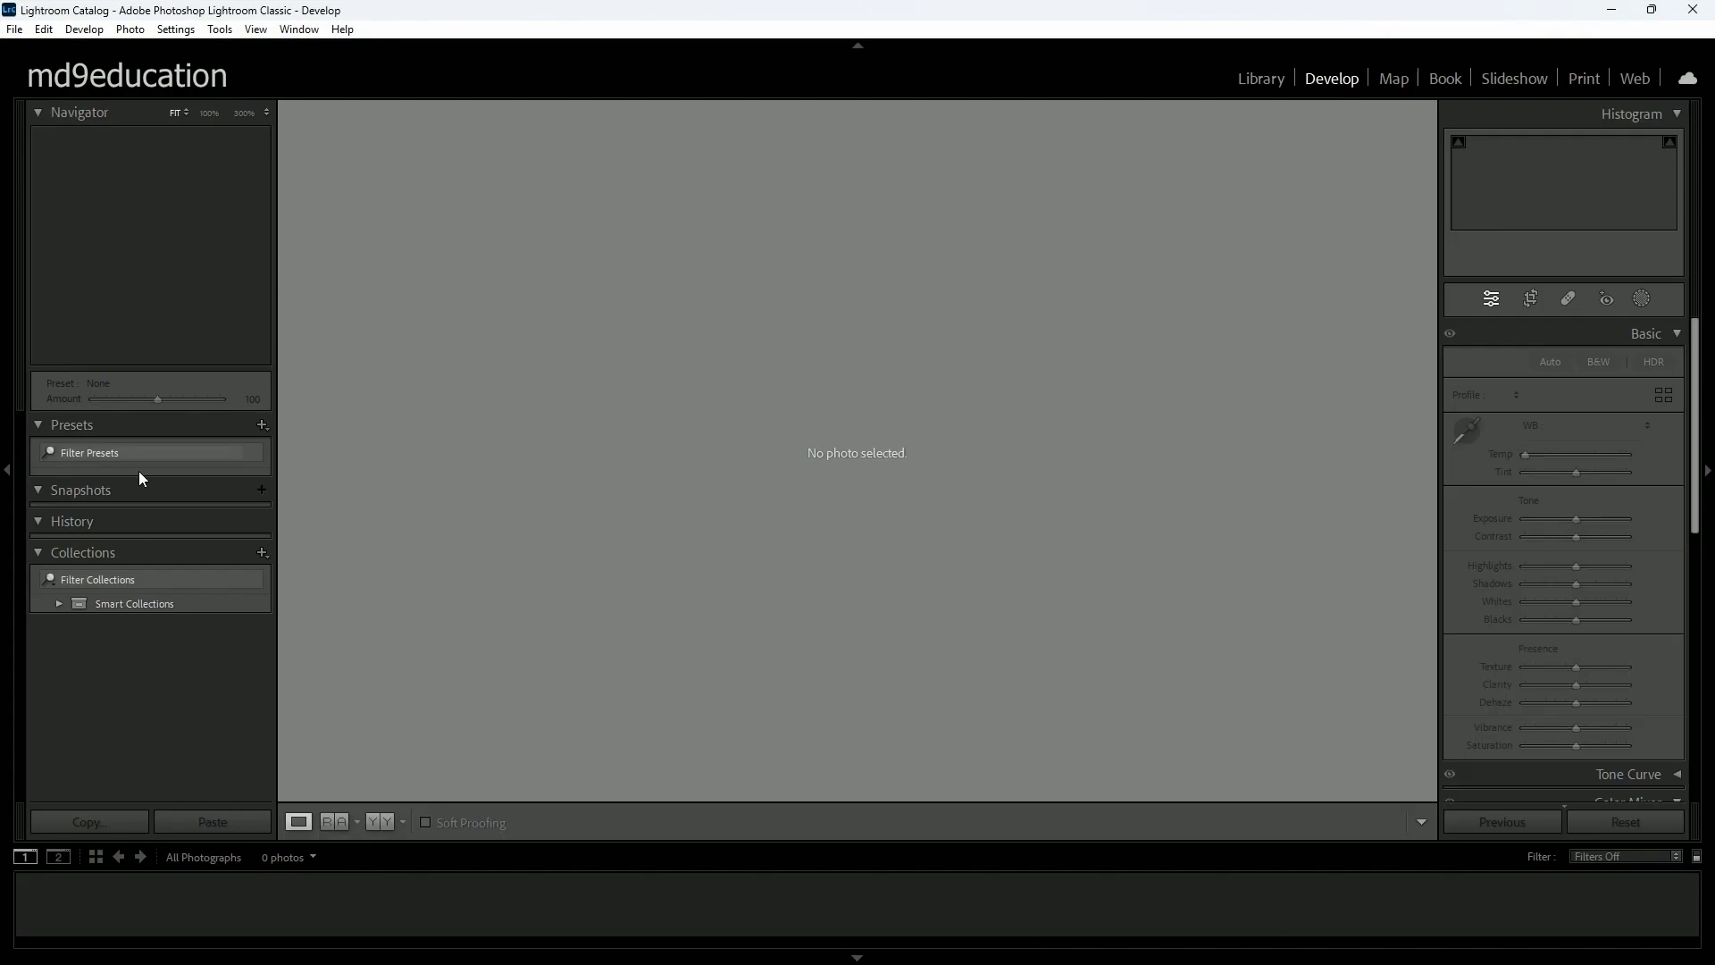
pyautogui.click(1260, 78)
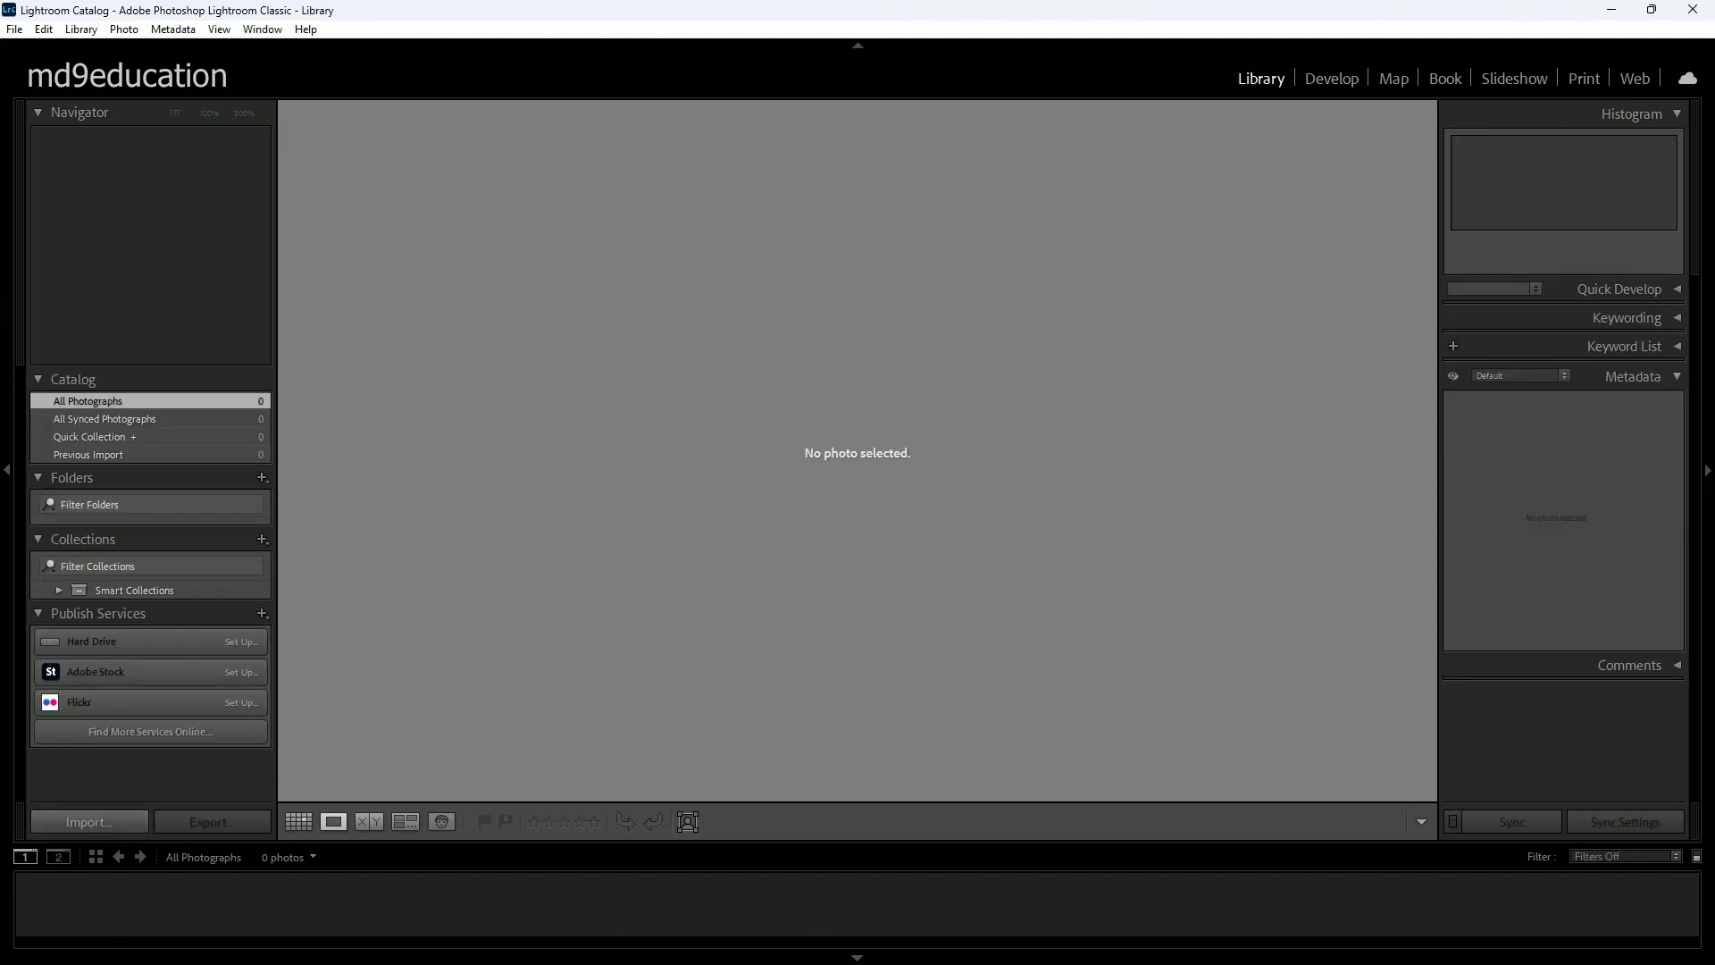
pyautogui.click(89, 821)
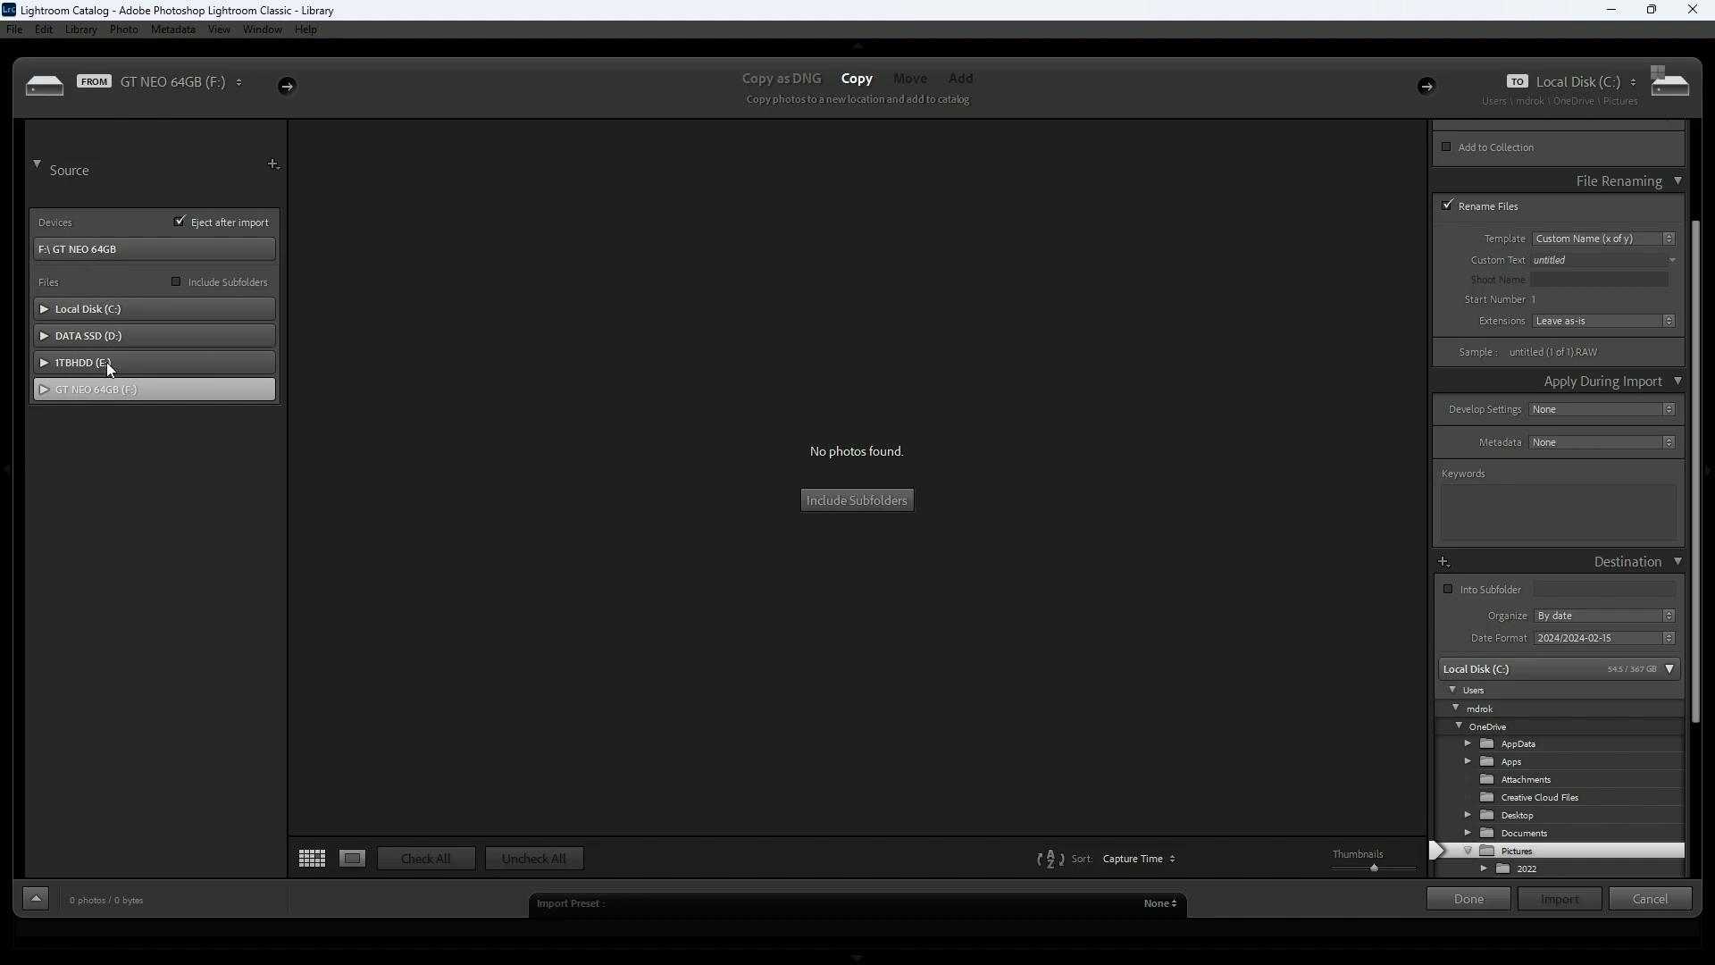
pyautogui.click(116, 248)
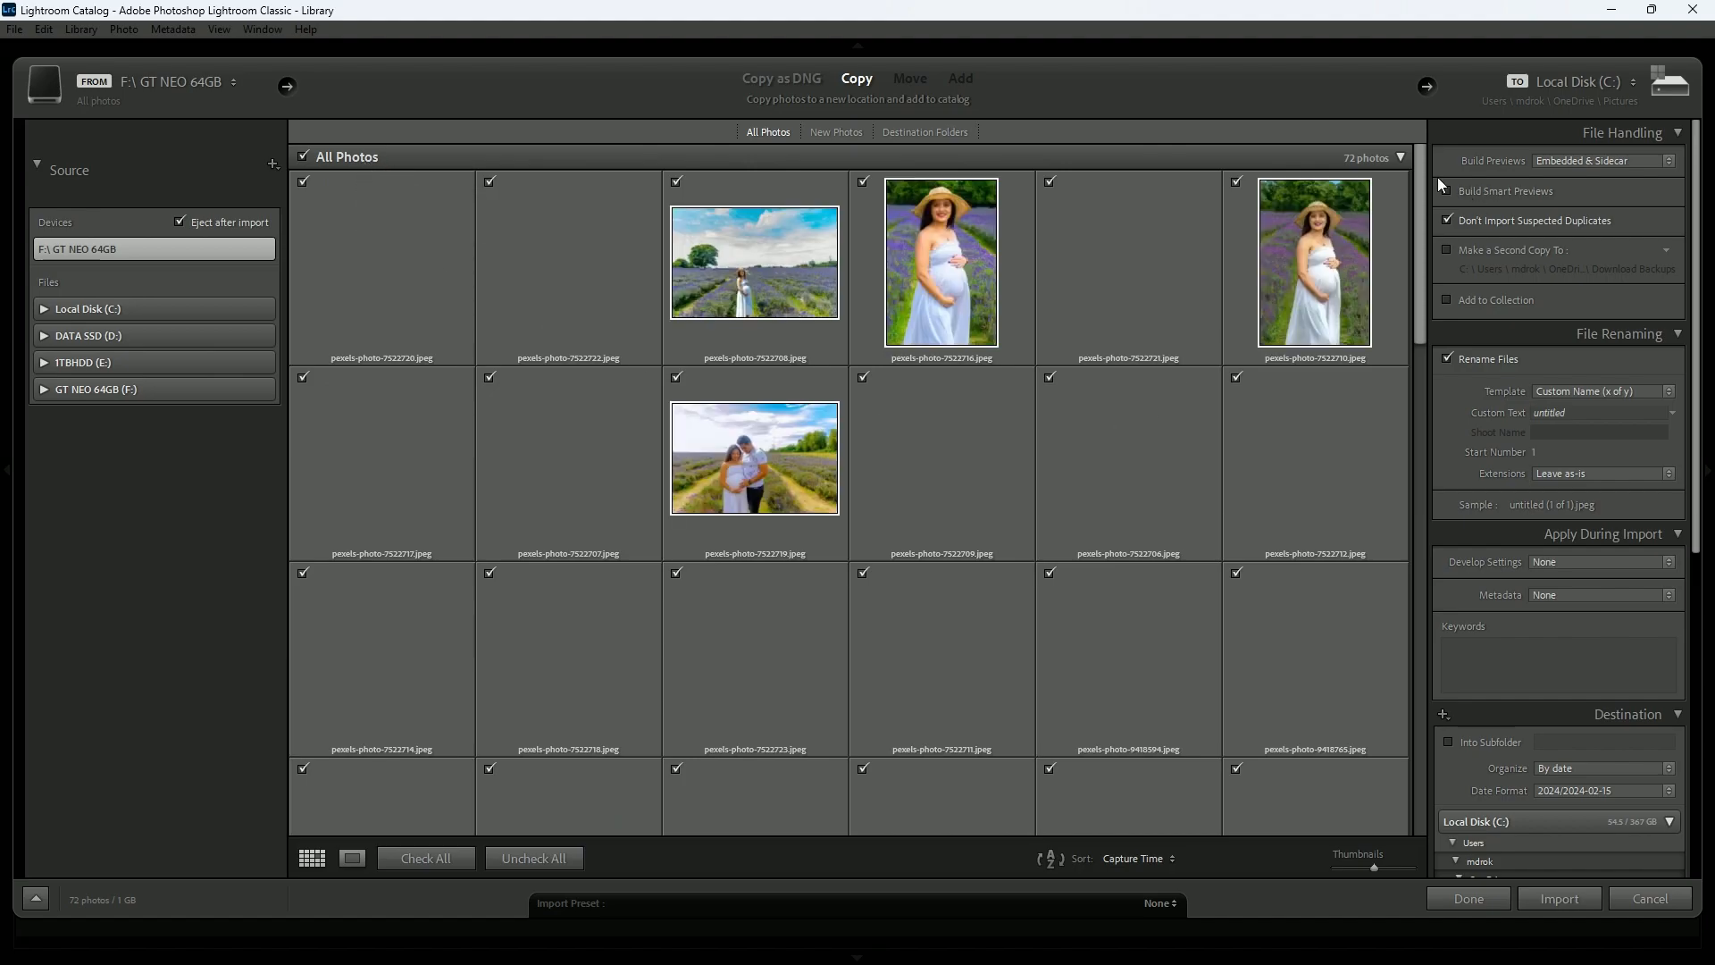
# - Preview pexels-photo-7522720.jpeg enlarged in the import window, and return to the grid of thumbnails
pyautogui.moveTo(1422, 174); pyautogui.dragTo(1381, 100)
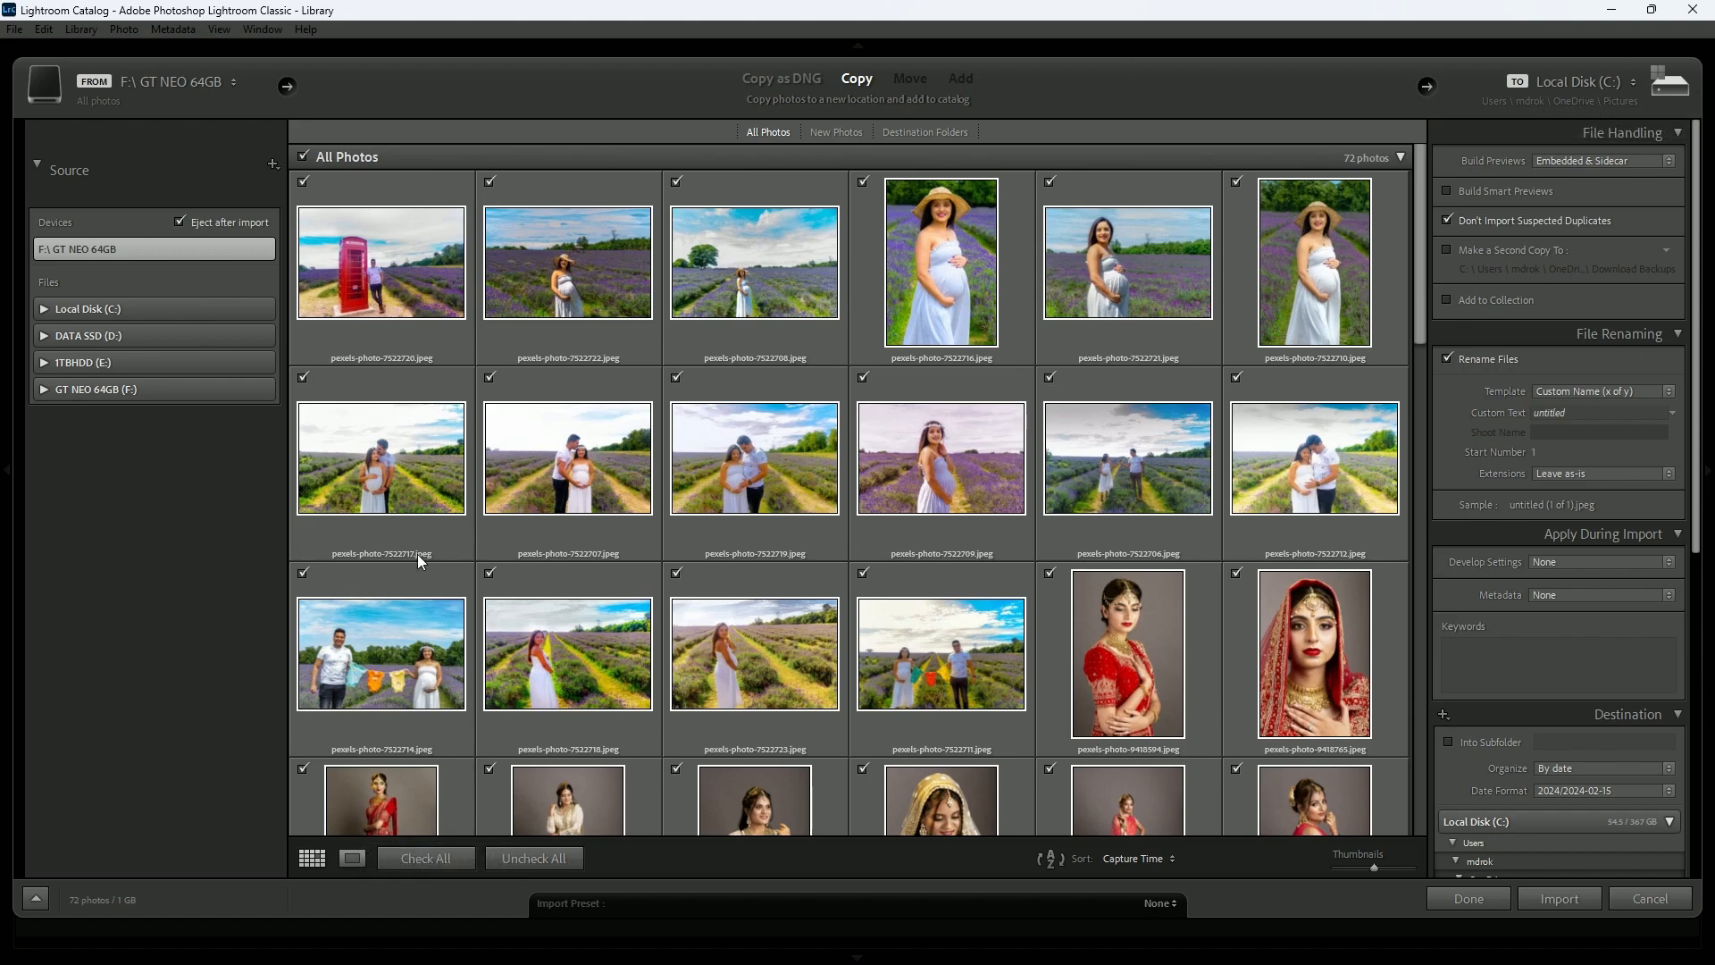
pyautogui.click(527, 259)
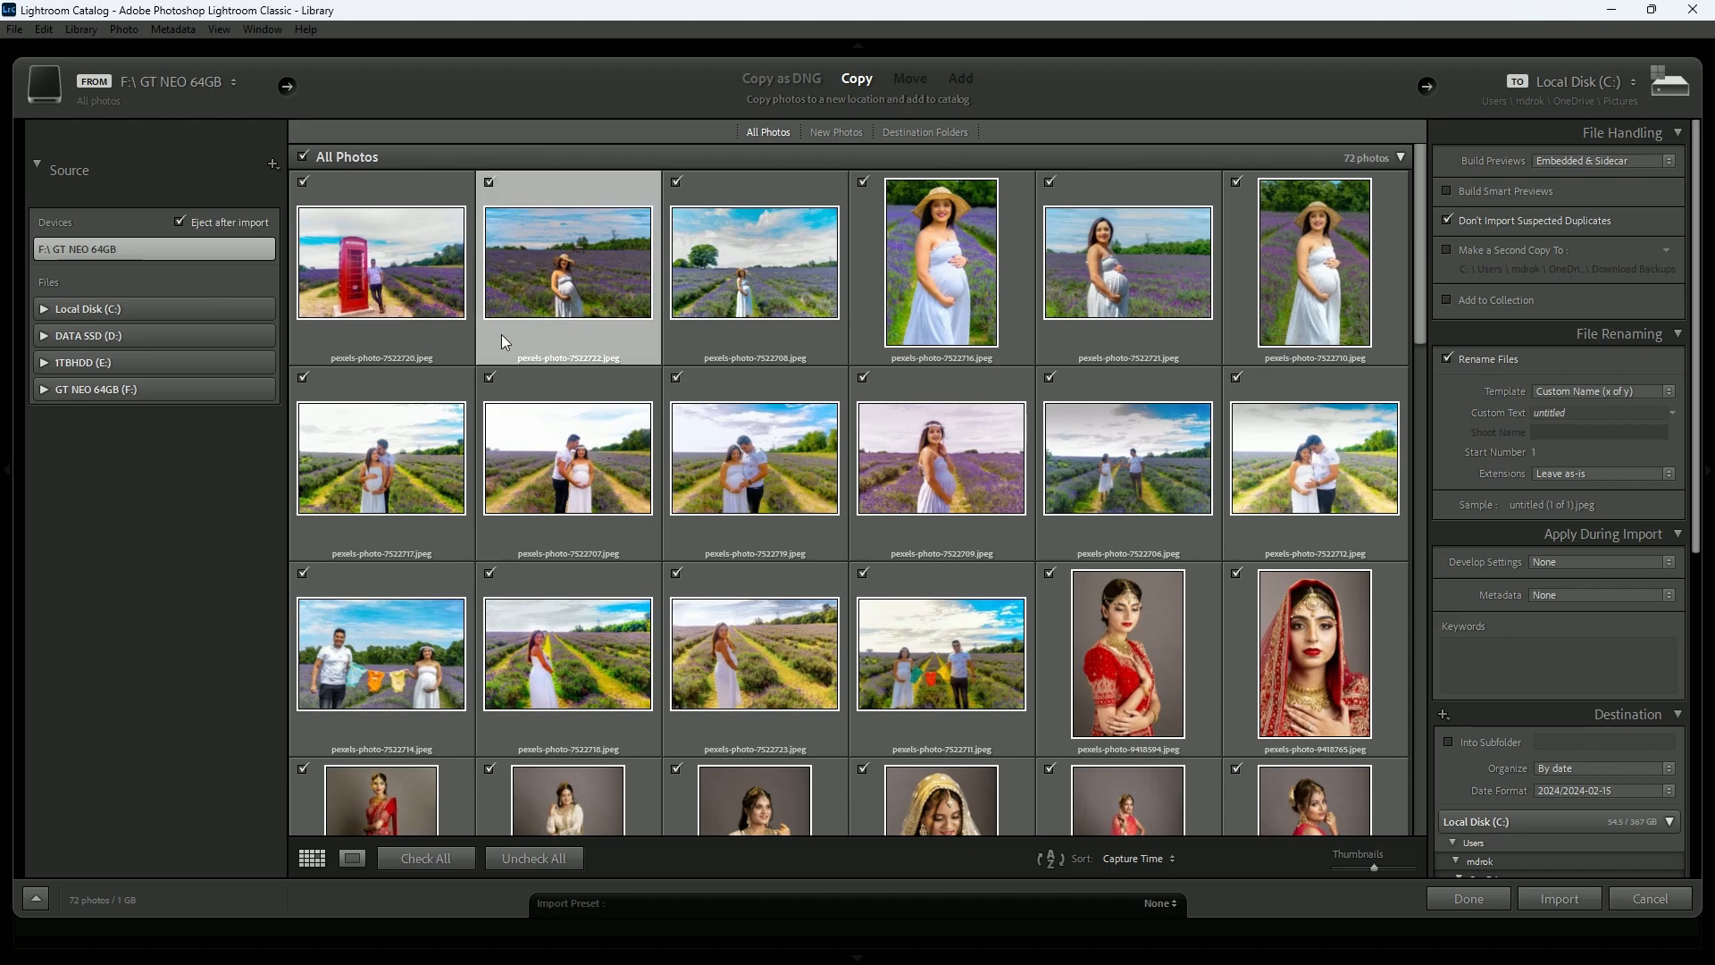
pyautogui.click(368, 294)
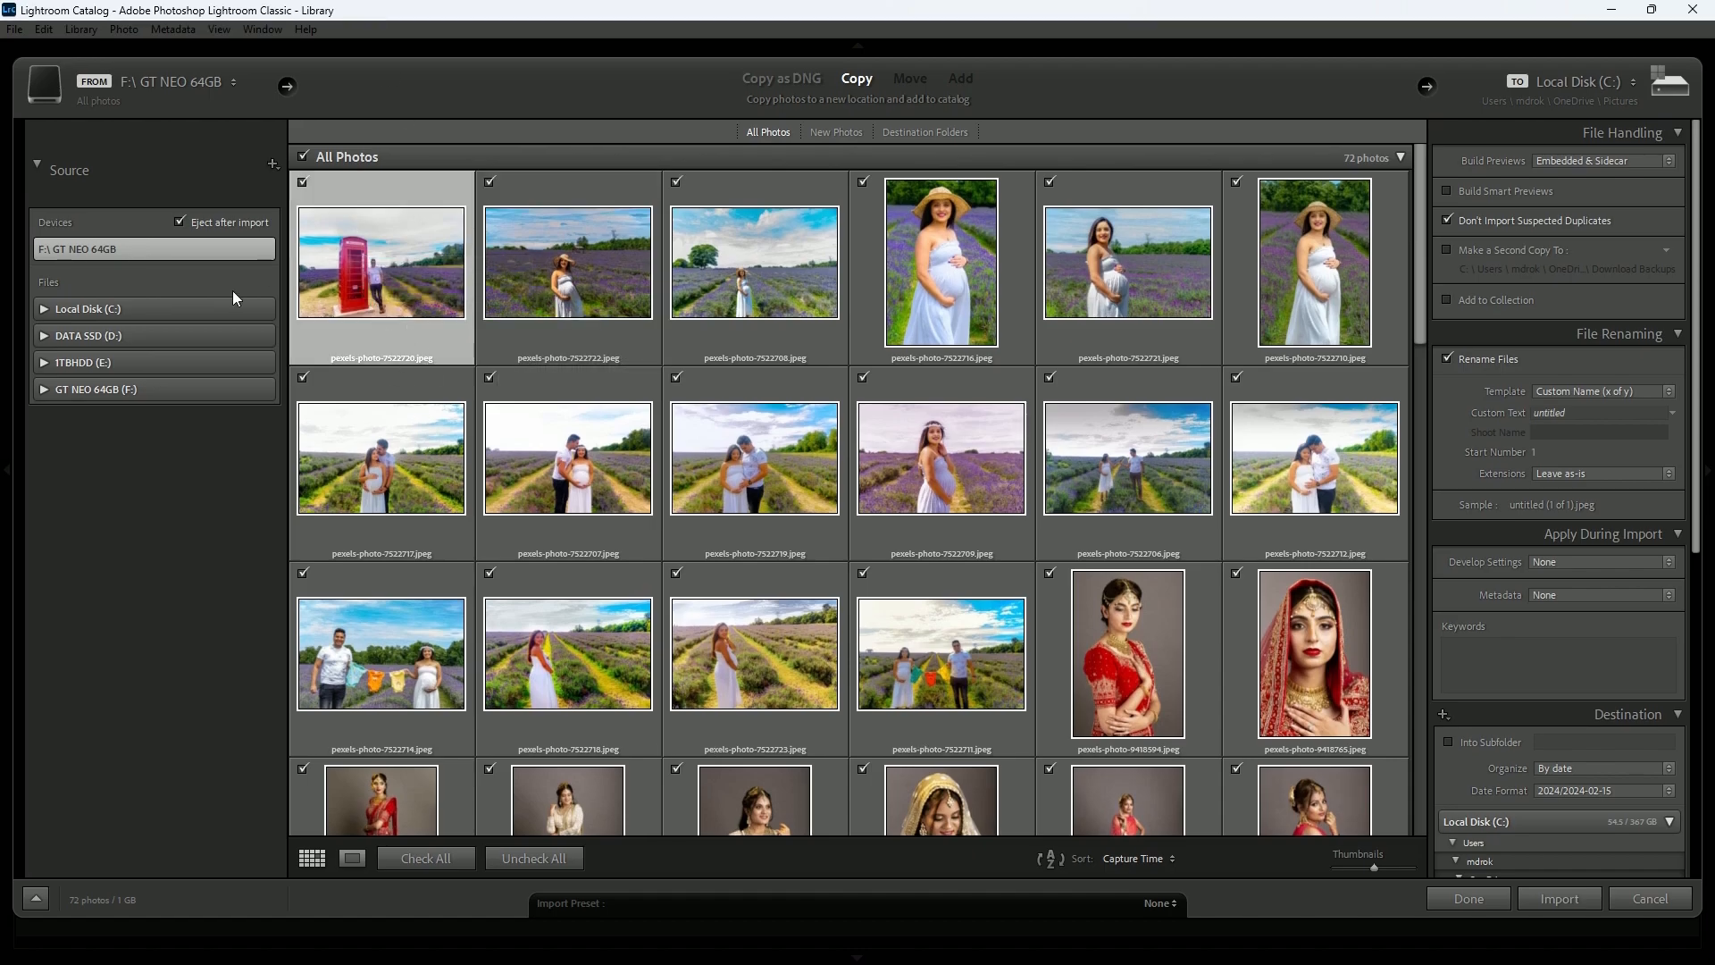
pyautogui.press('e')
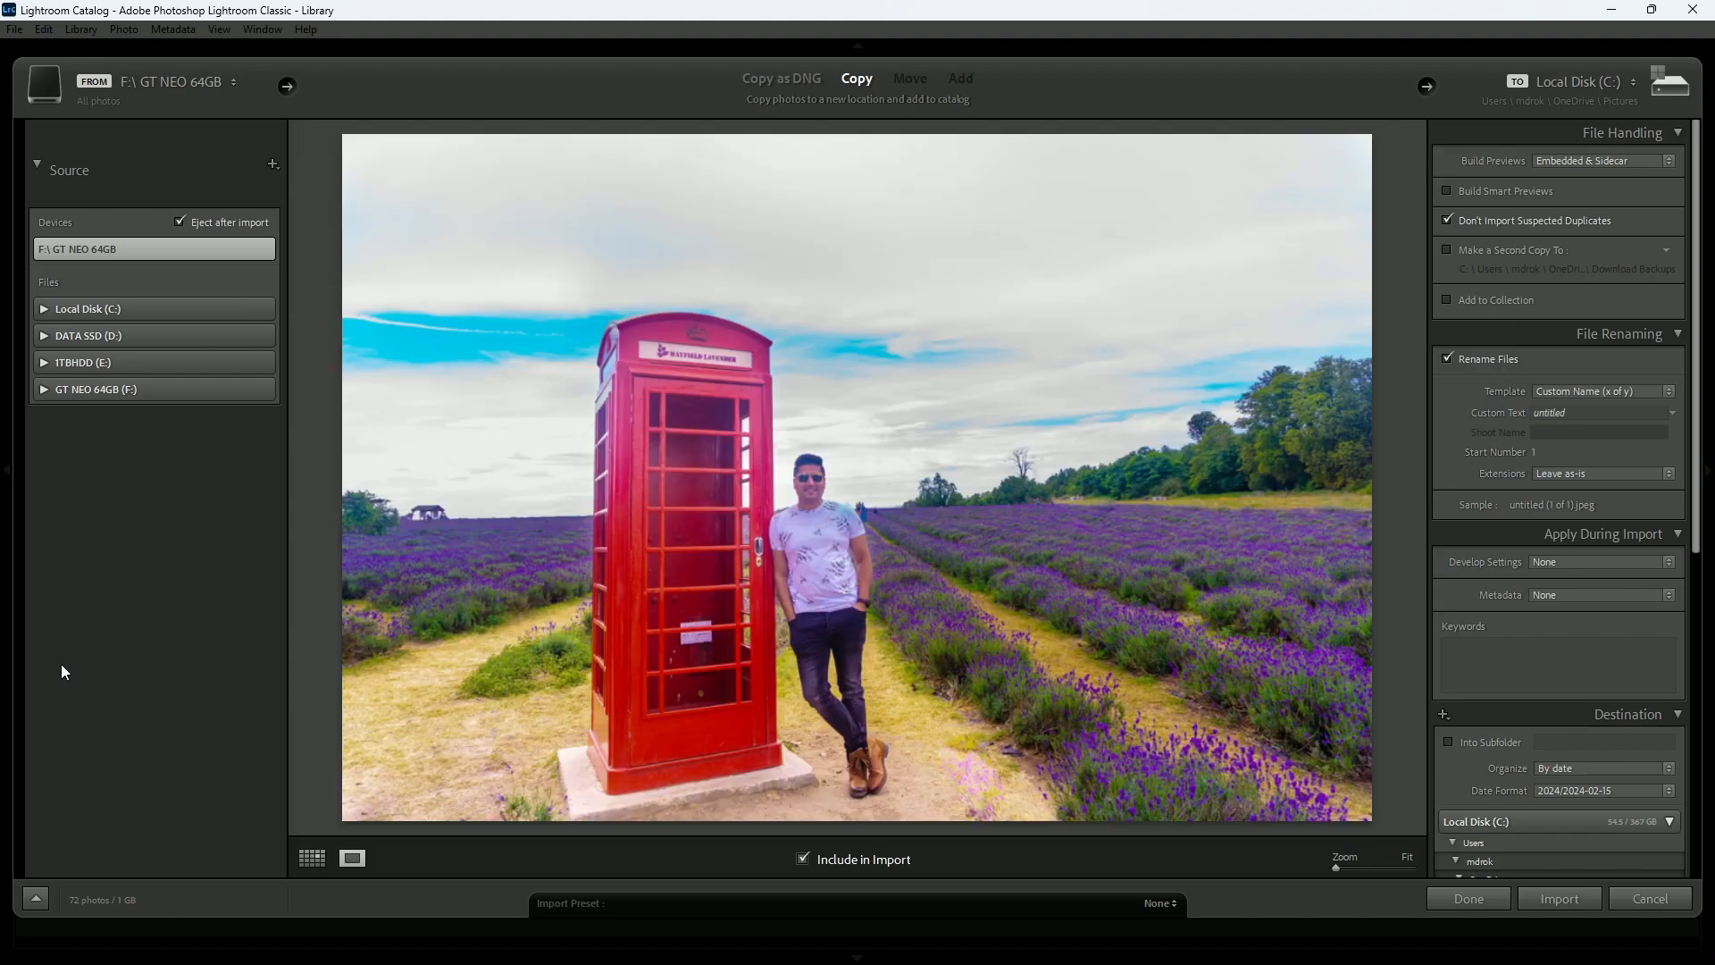
pyautogui.press('g')
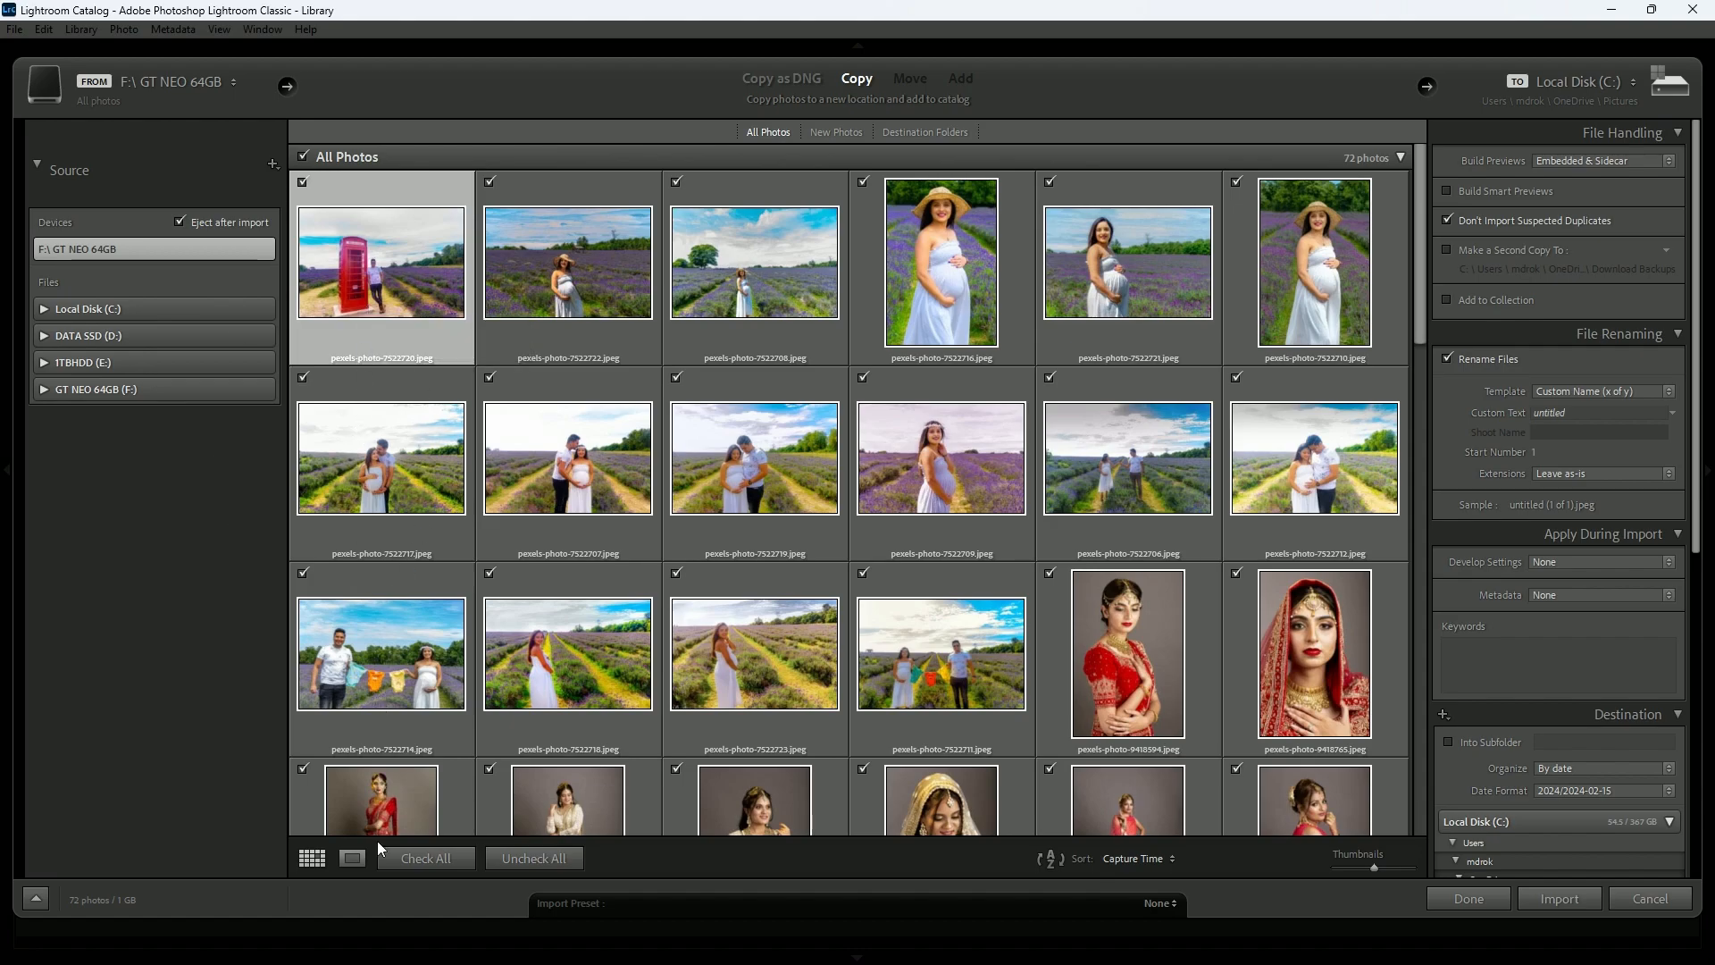
# - Switch twice between the enlarged preview of the red phone box photo and the grid of import thumbnails
pyautogui.click(351, 859)
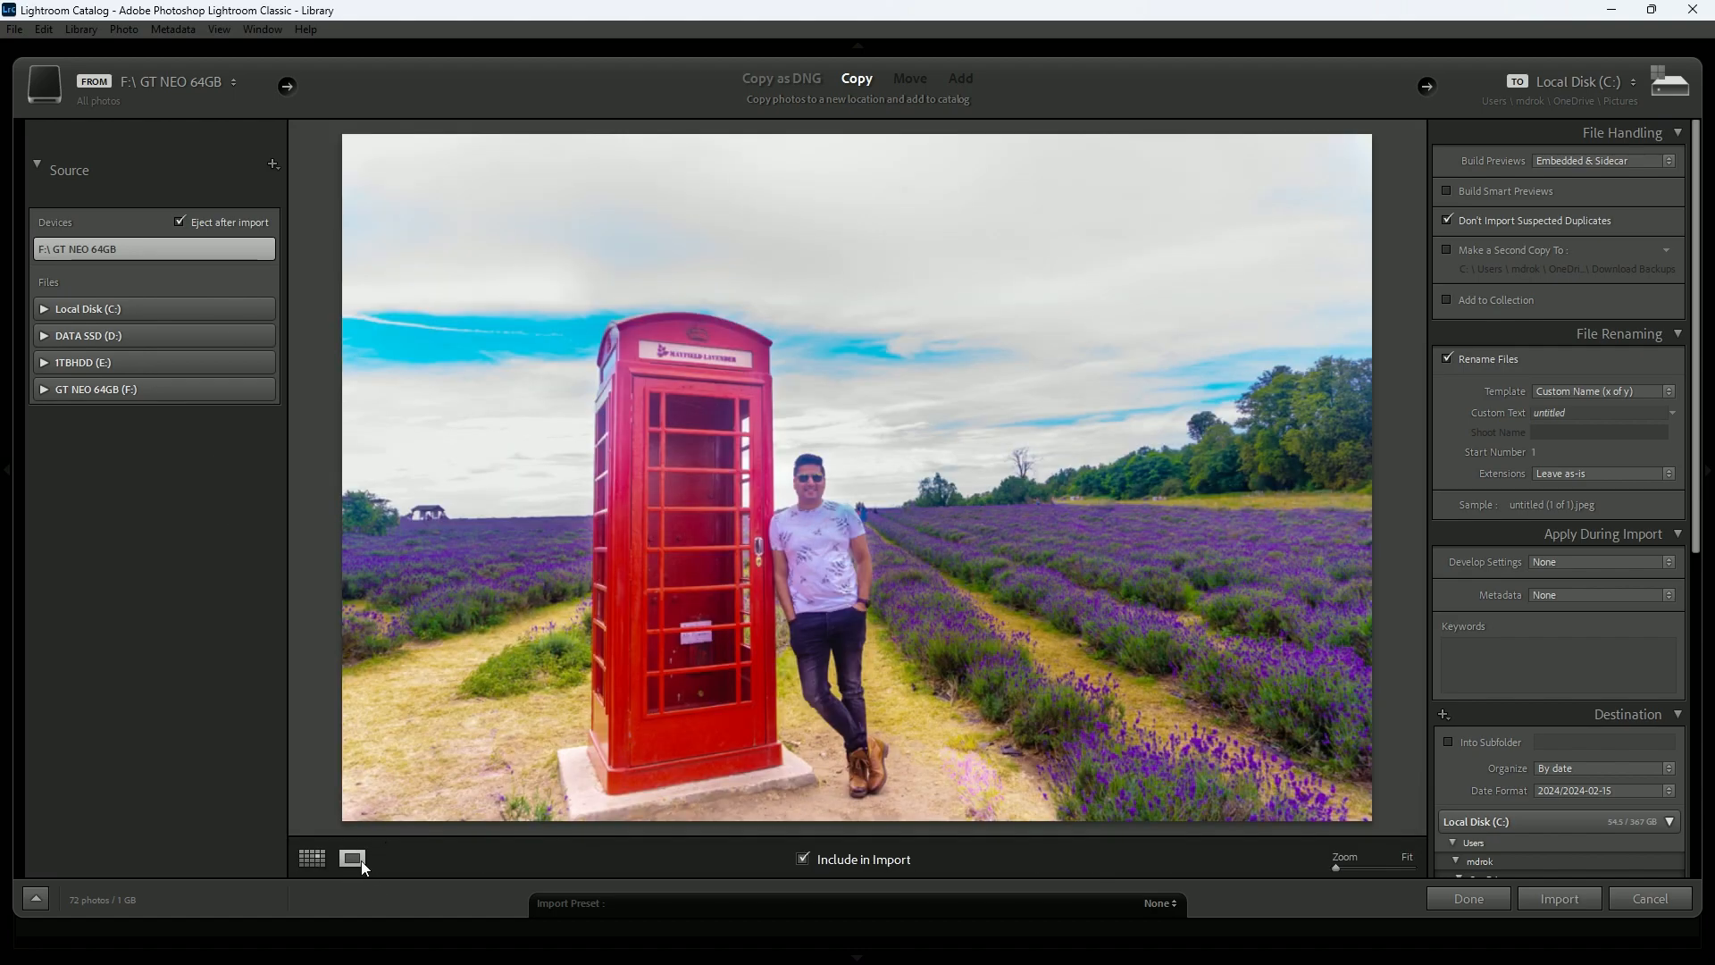
pyautogui.press('g')
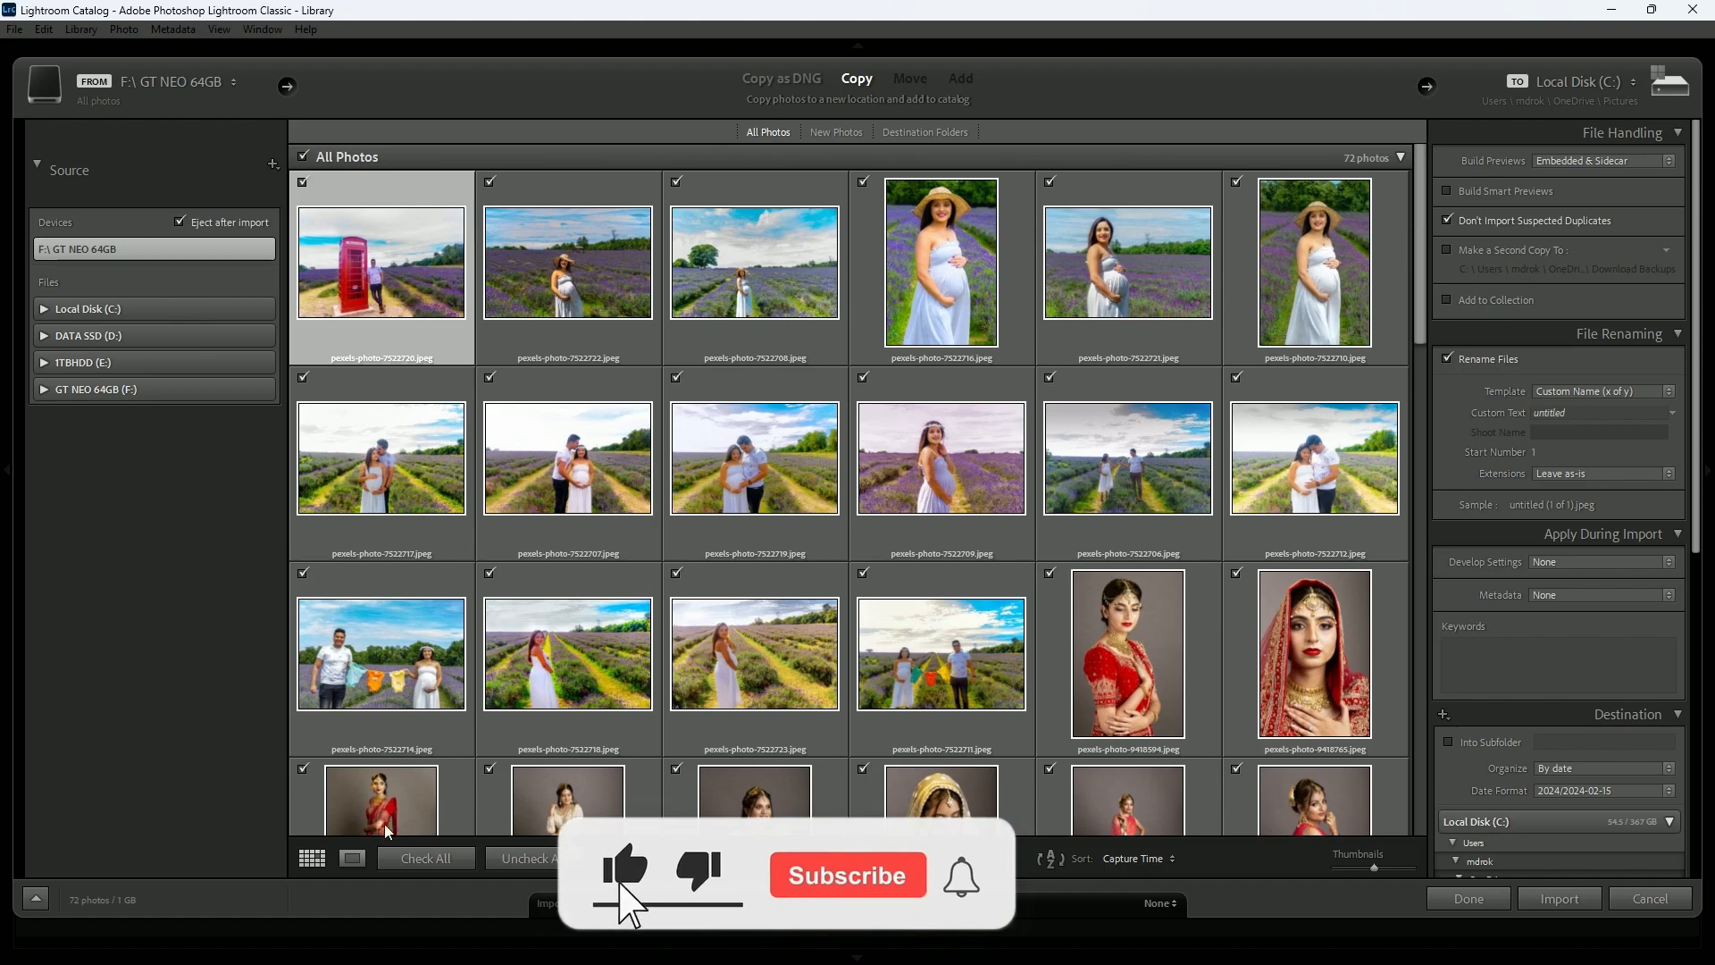
pyautogui.click(354, 858)
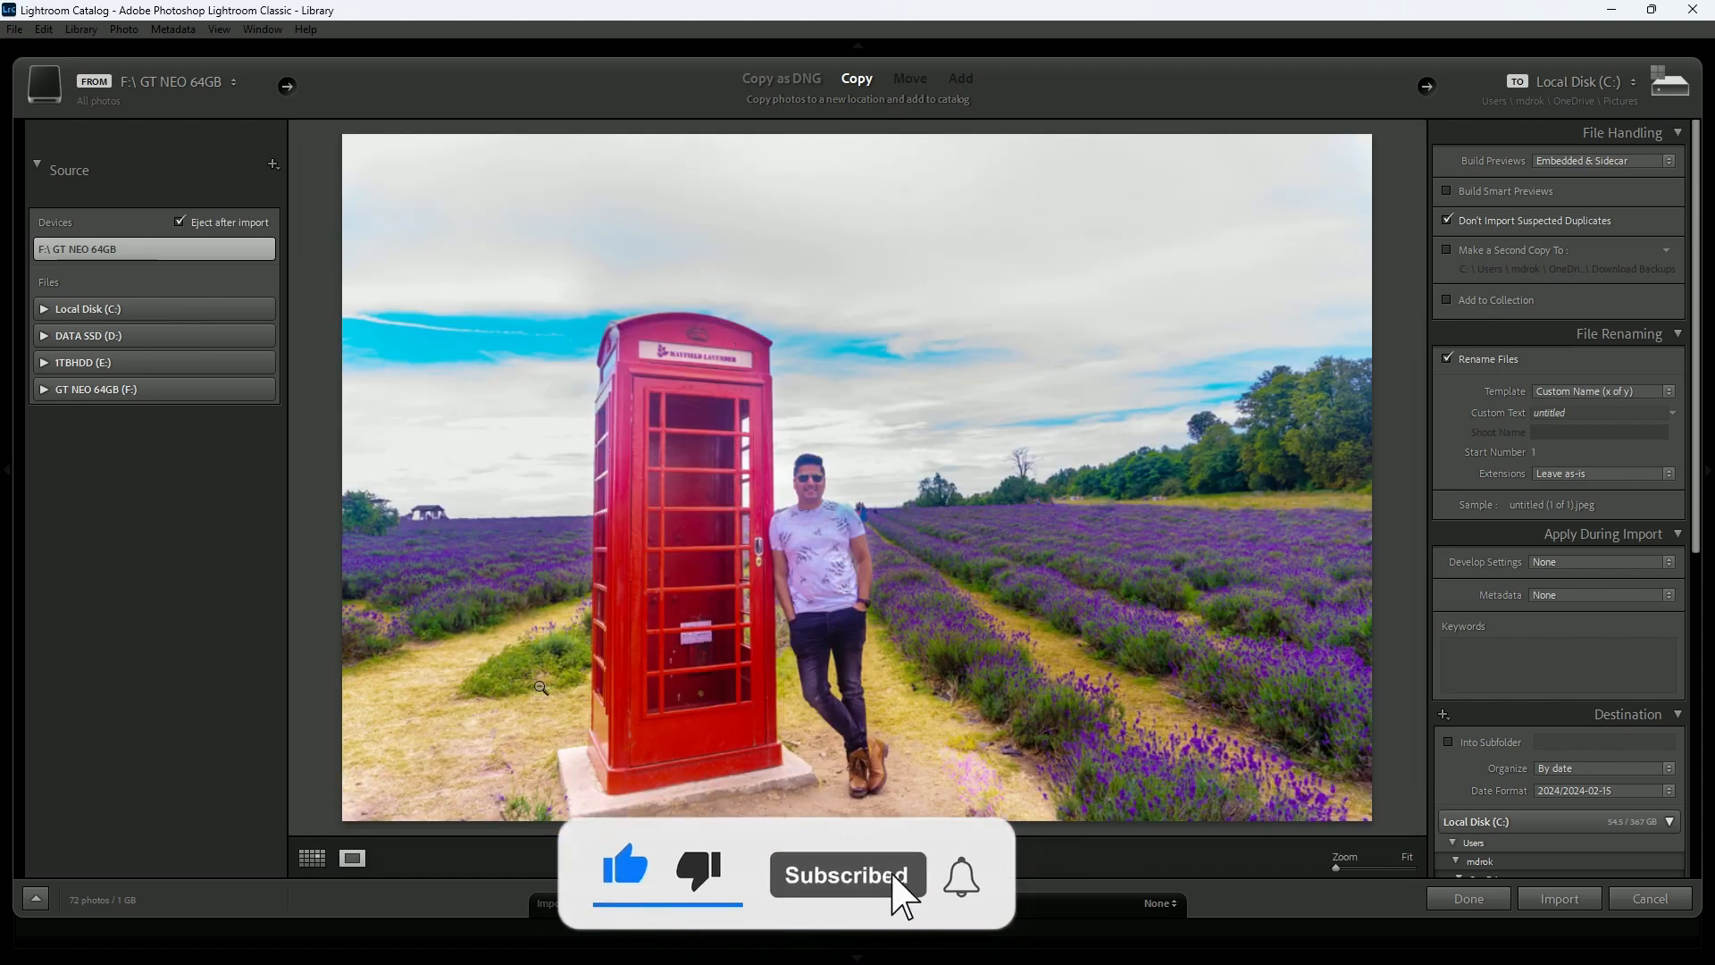
pyautogui.press('g')
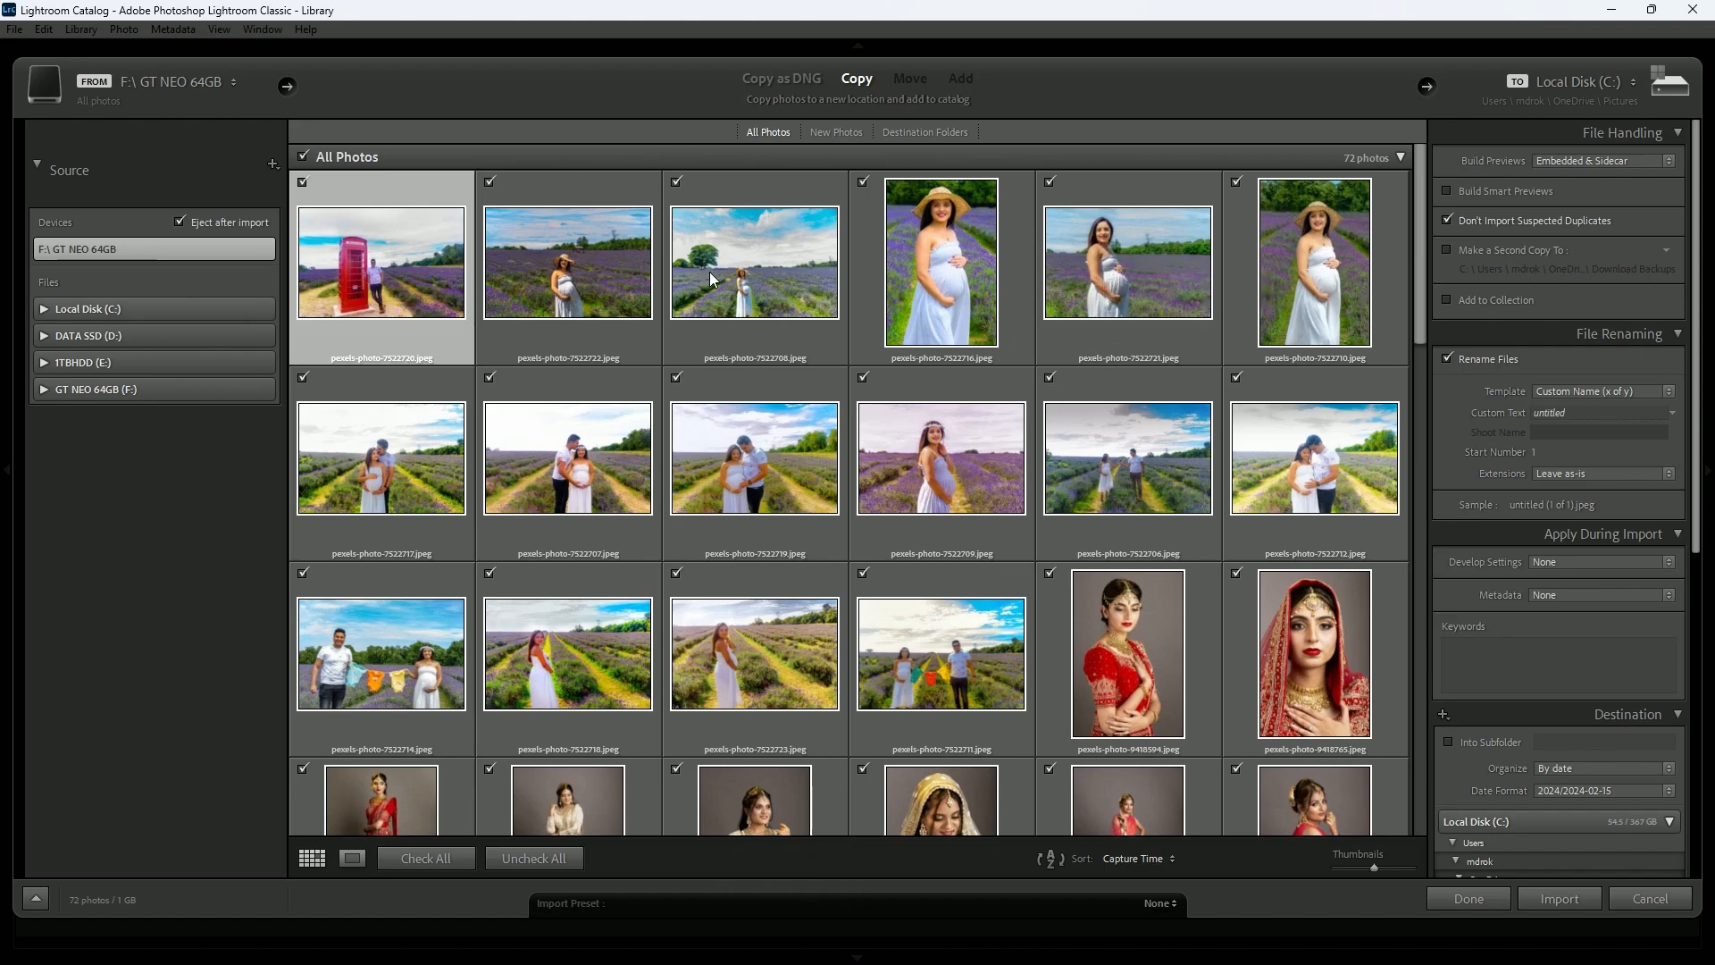
# - Toggle the import selection of all photos at once, leaving every photo unchecked
pyautogui.click(312, 157)
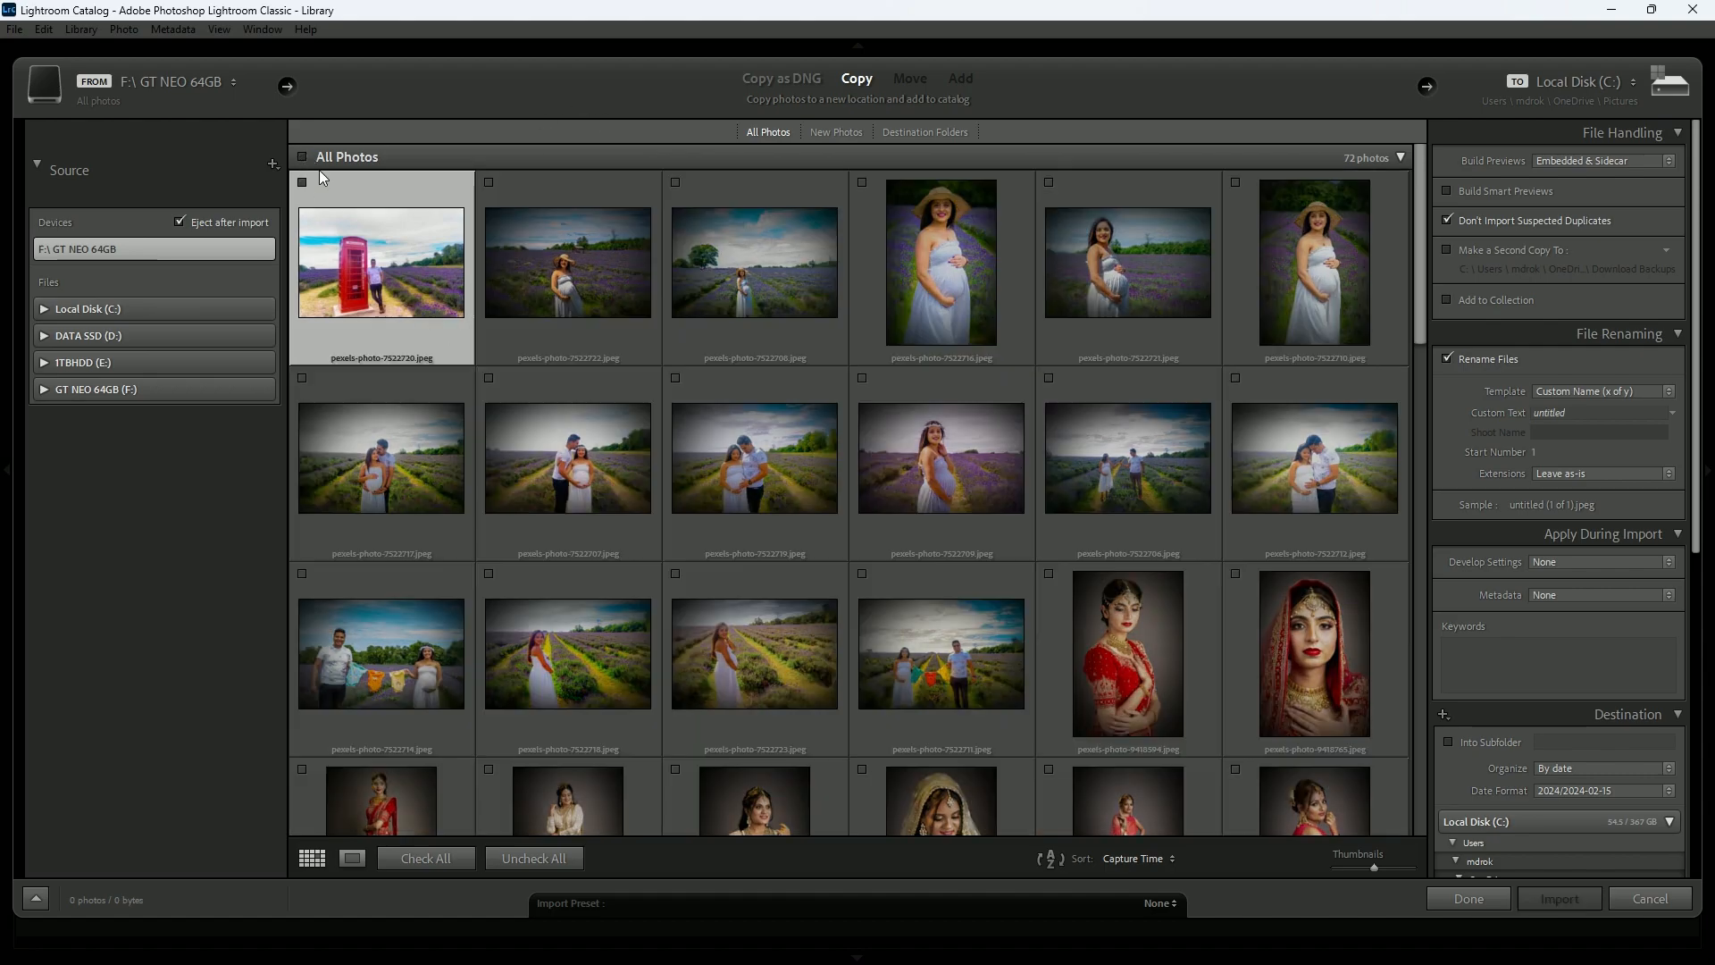
pyautogui.click(303, 158)
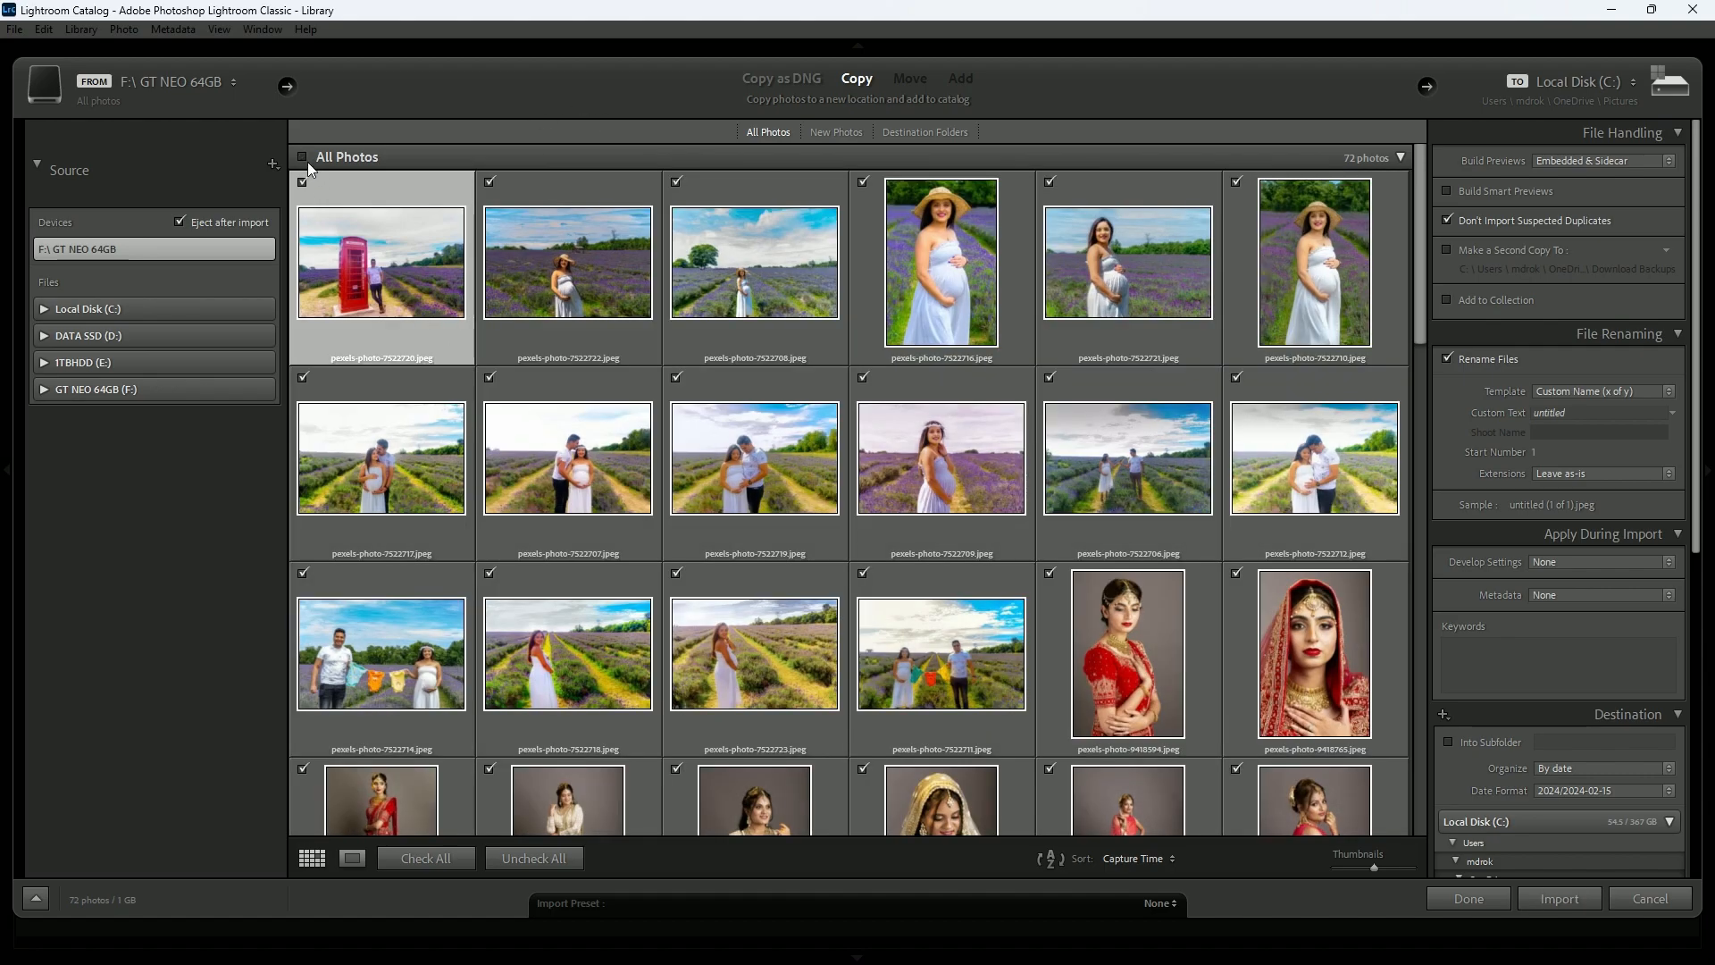
pyautogui.click(306, 159)
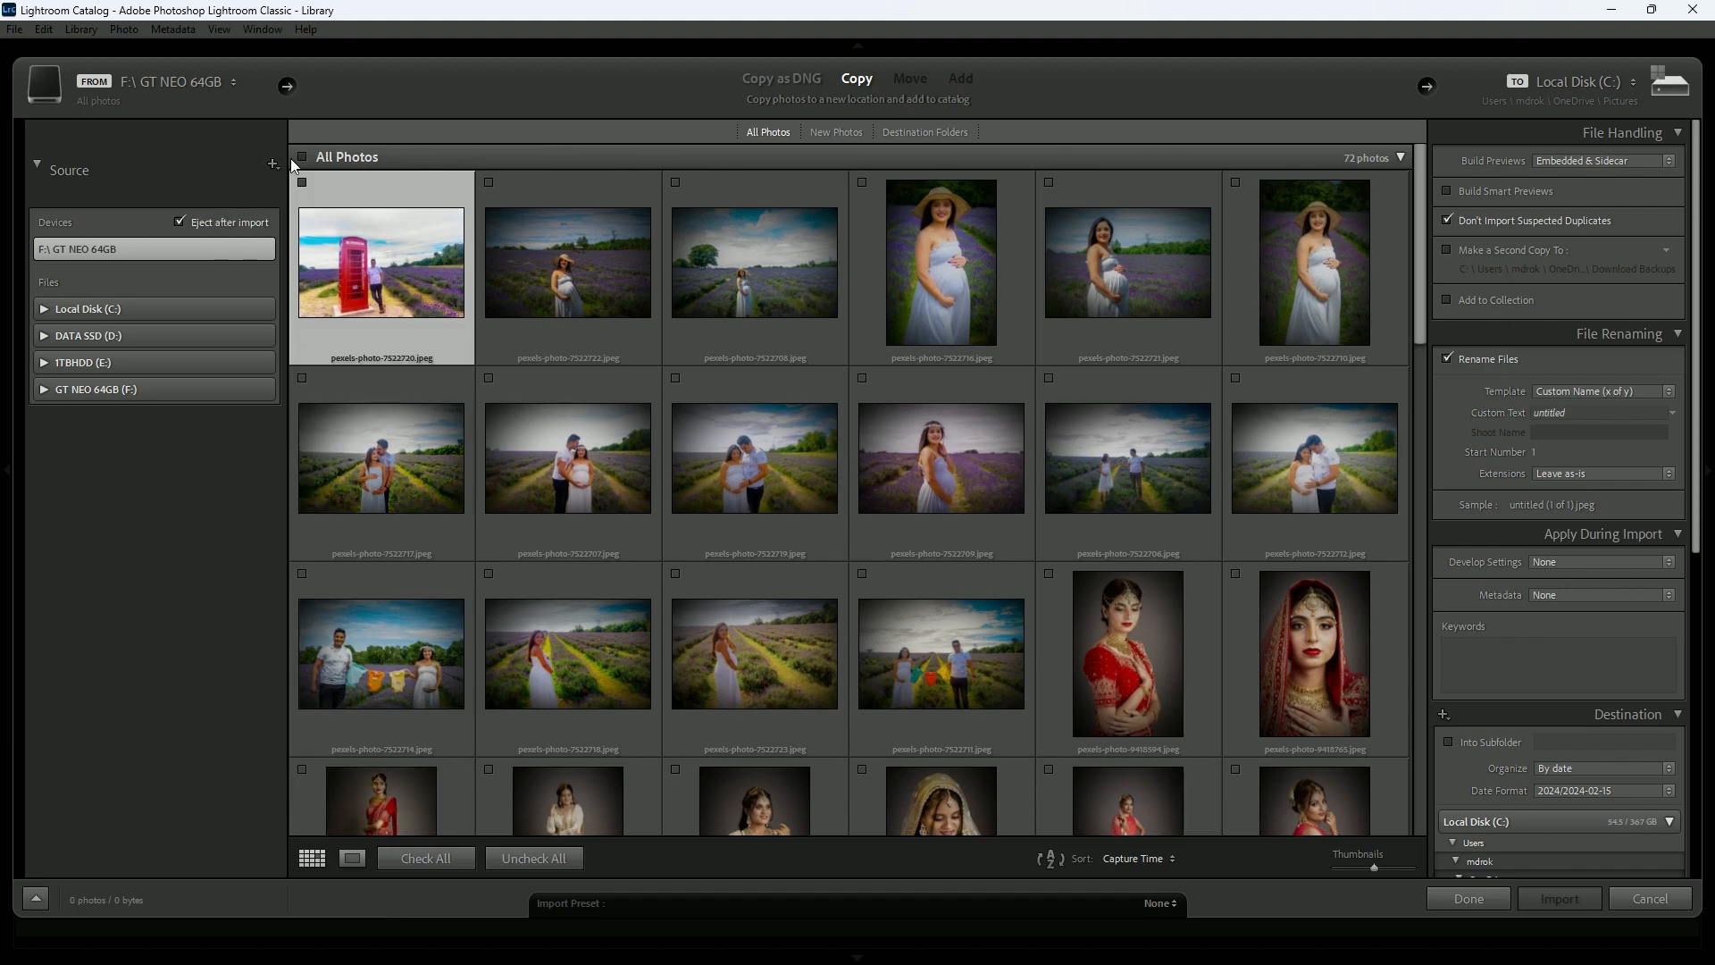
# - Include the first two photos and the two middle lavender photos of the third row individually, and select all photos again
pyautogui.click(303, 181)
pyautogui.click(488, 183)
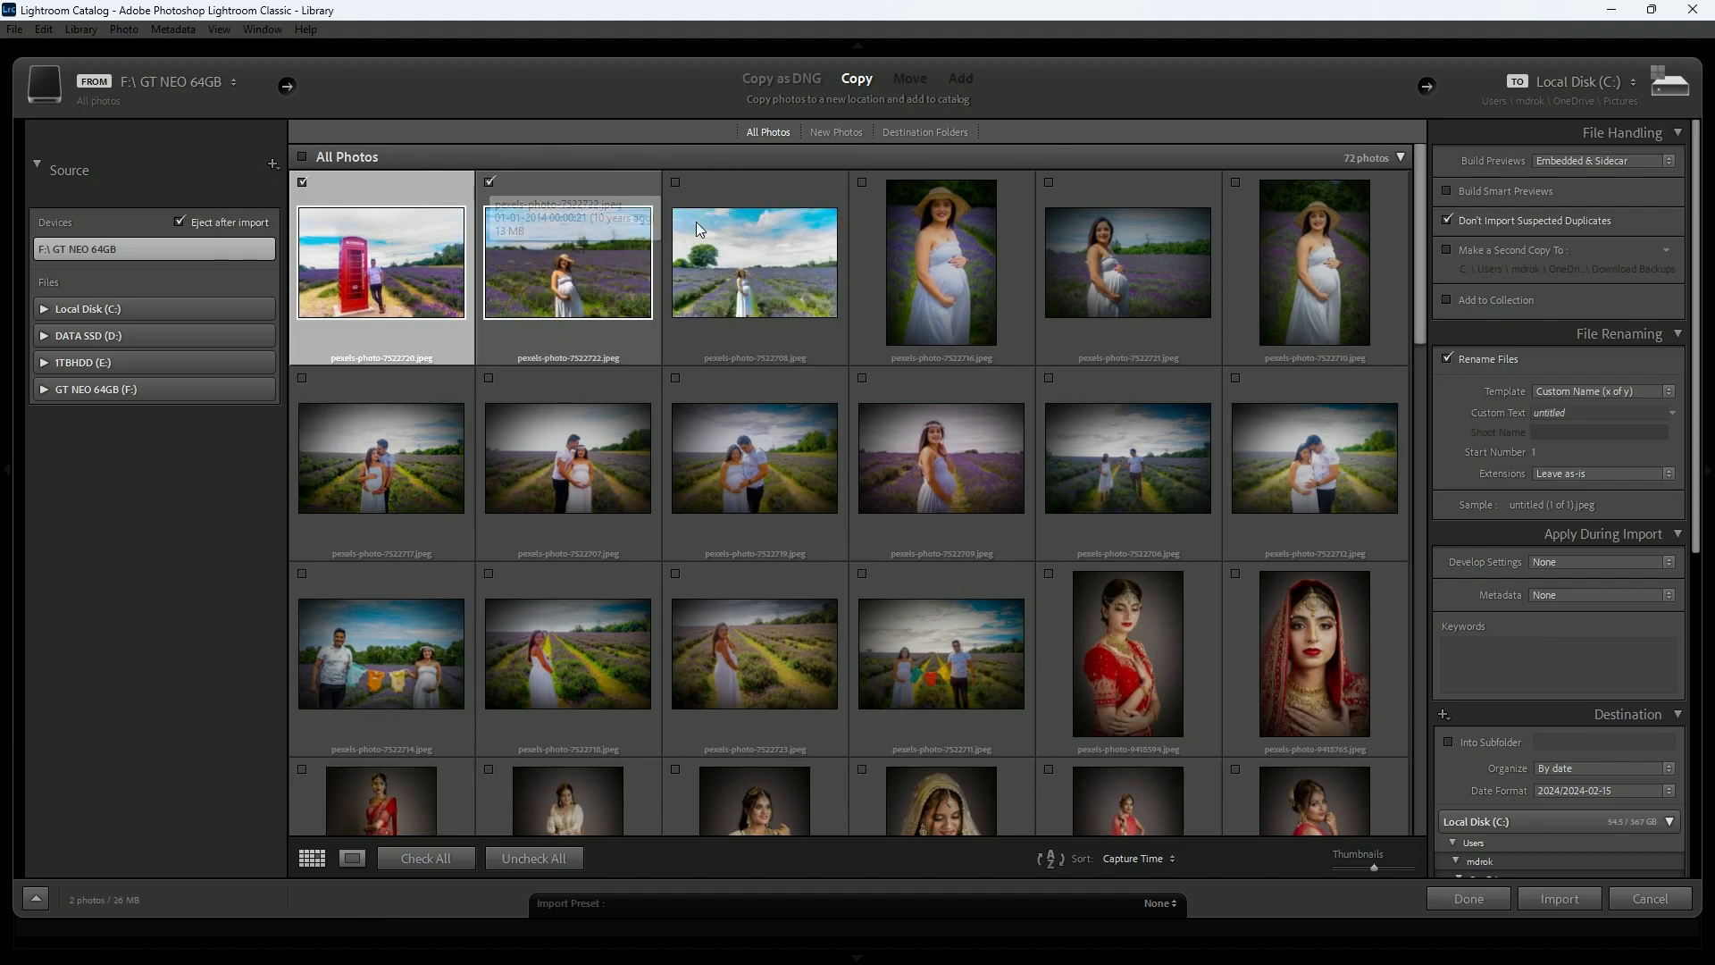
pyautogui.click(677, 573)
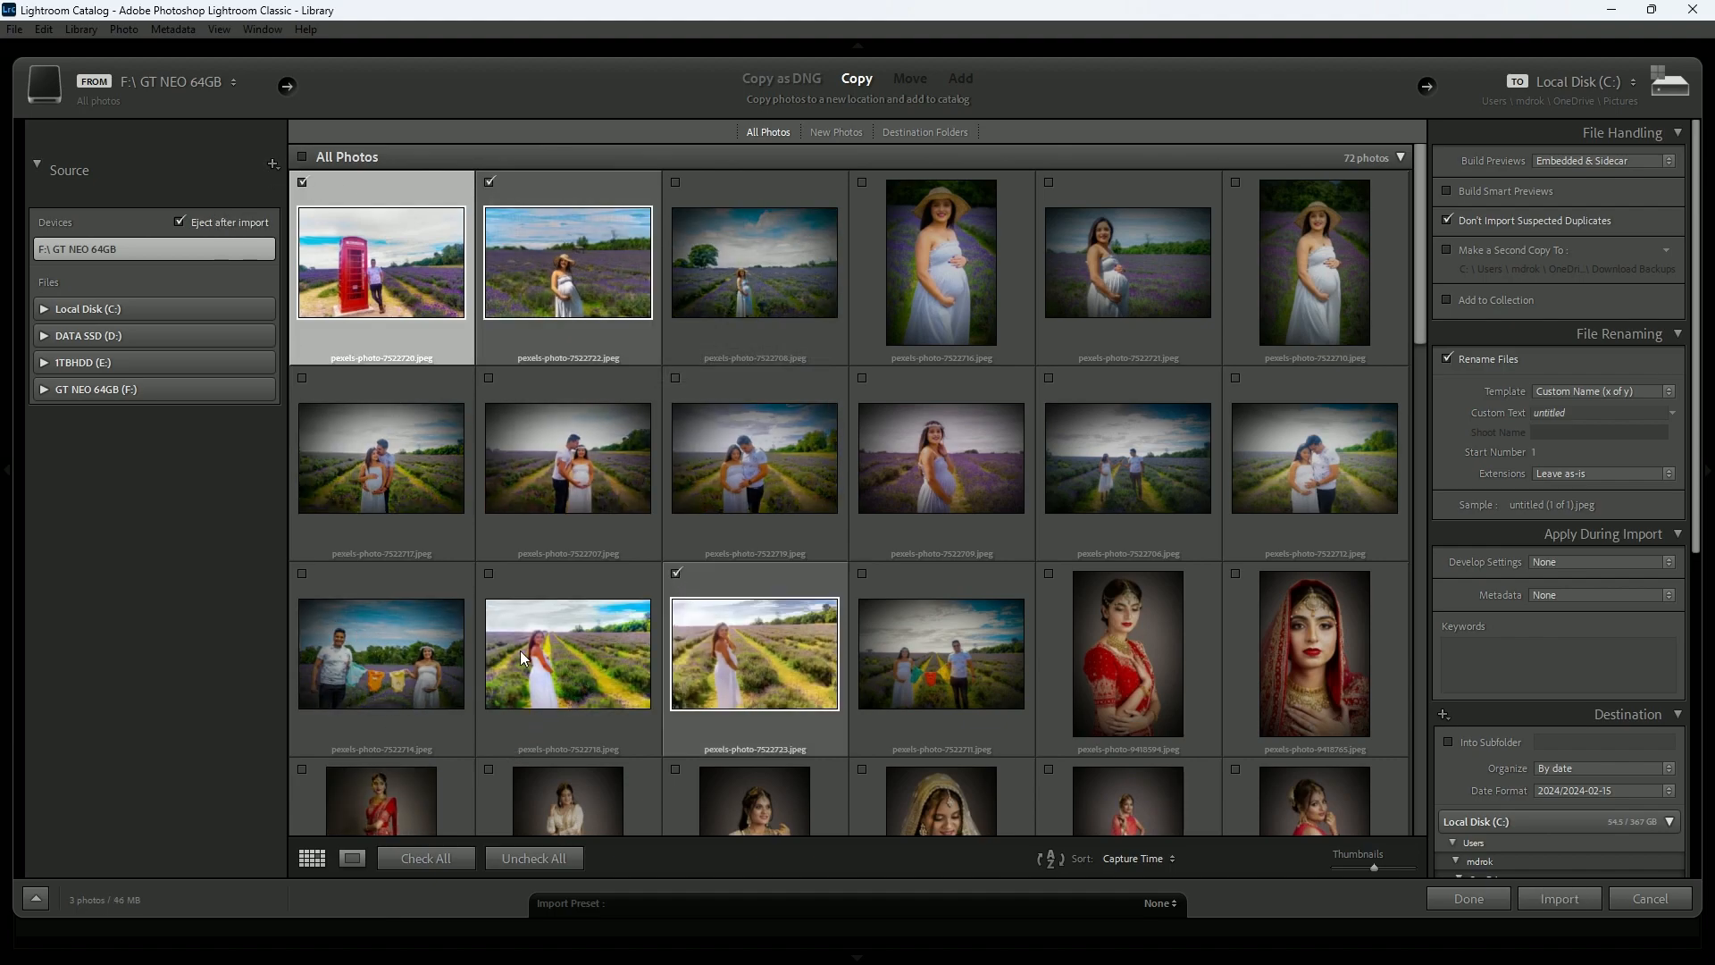
pyautogui.click(488, 573)
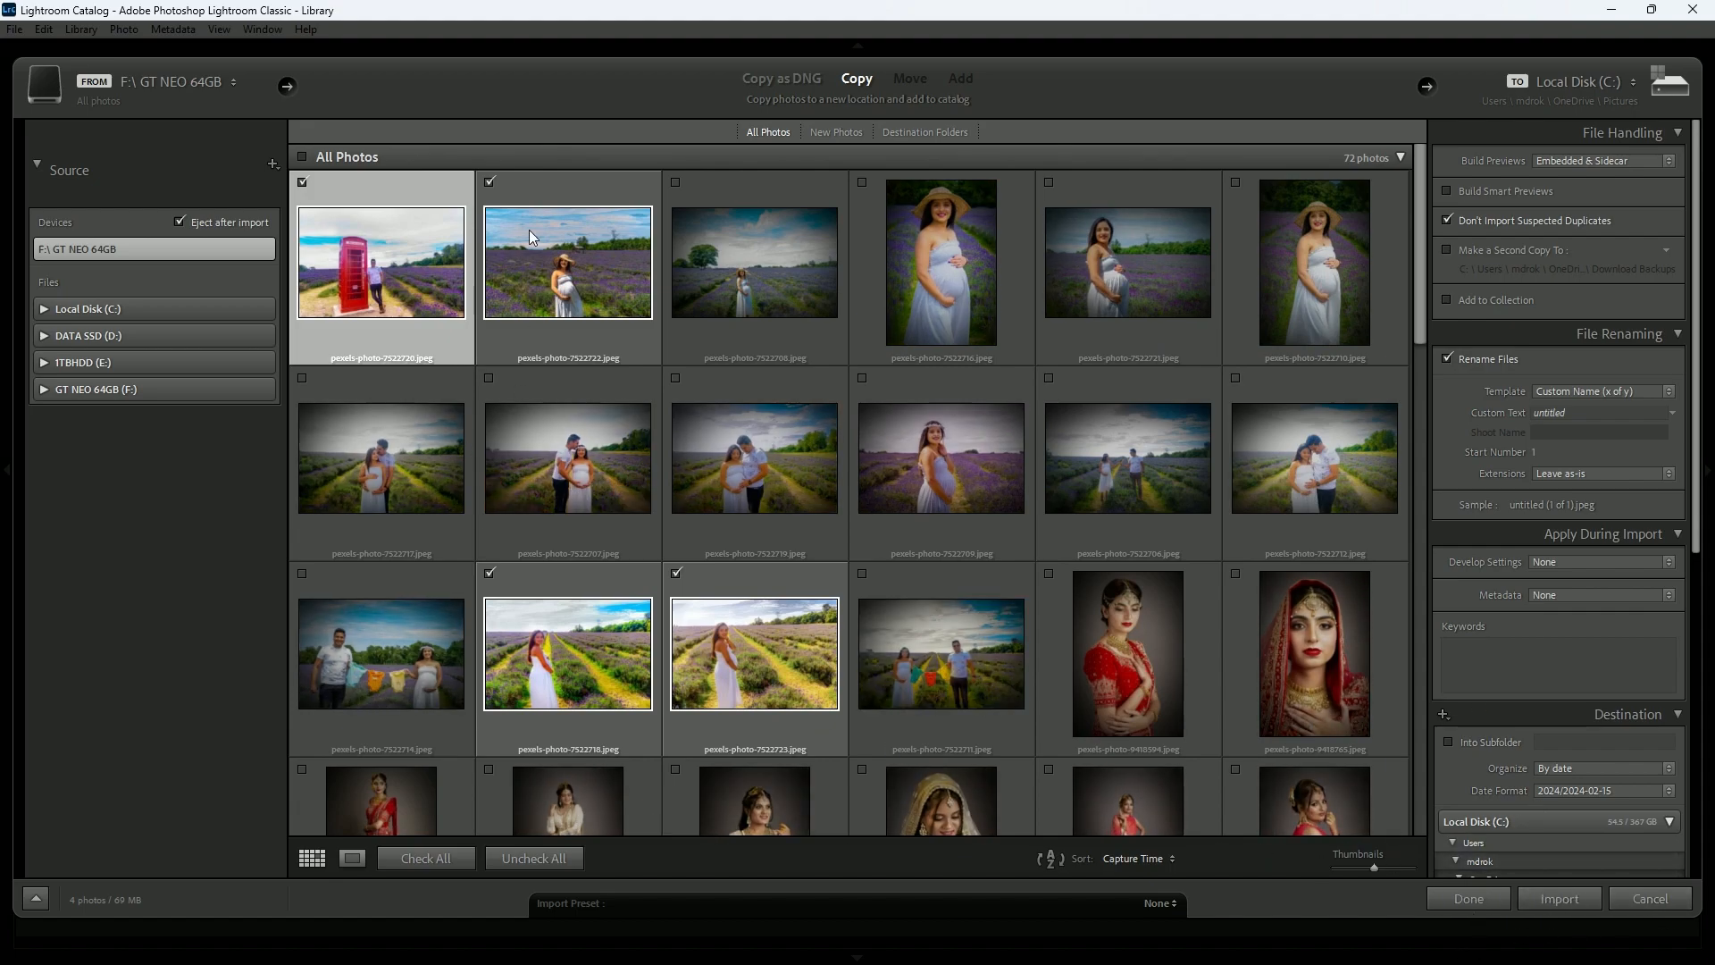
pyautogui.click(302, 158)
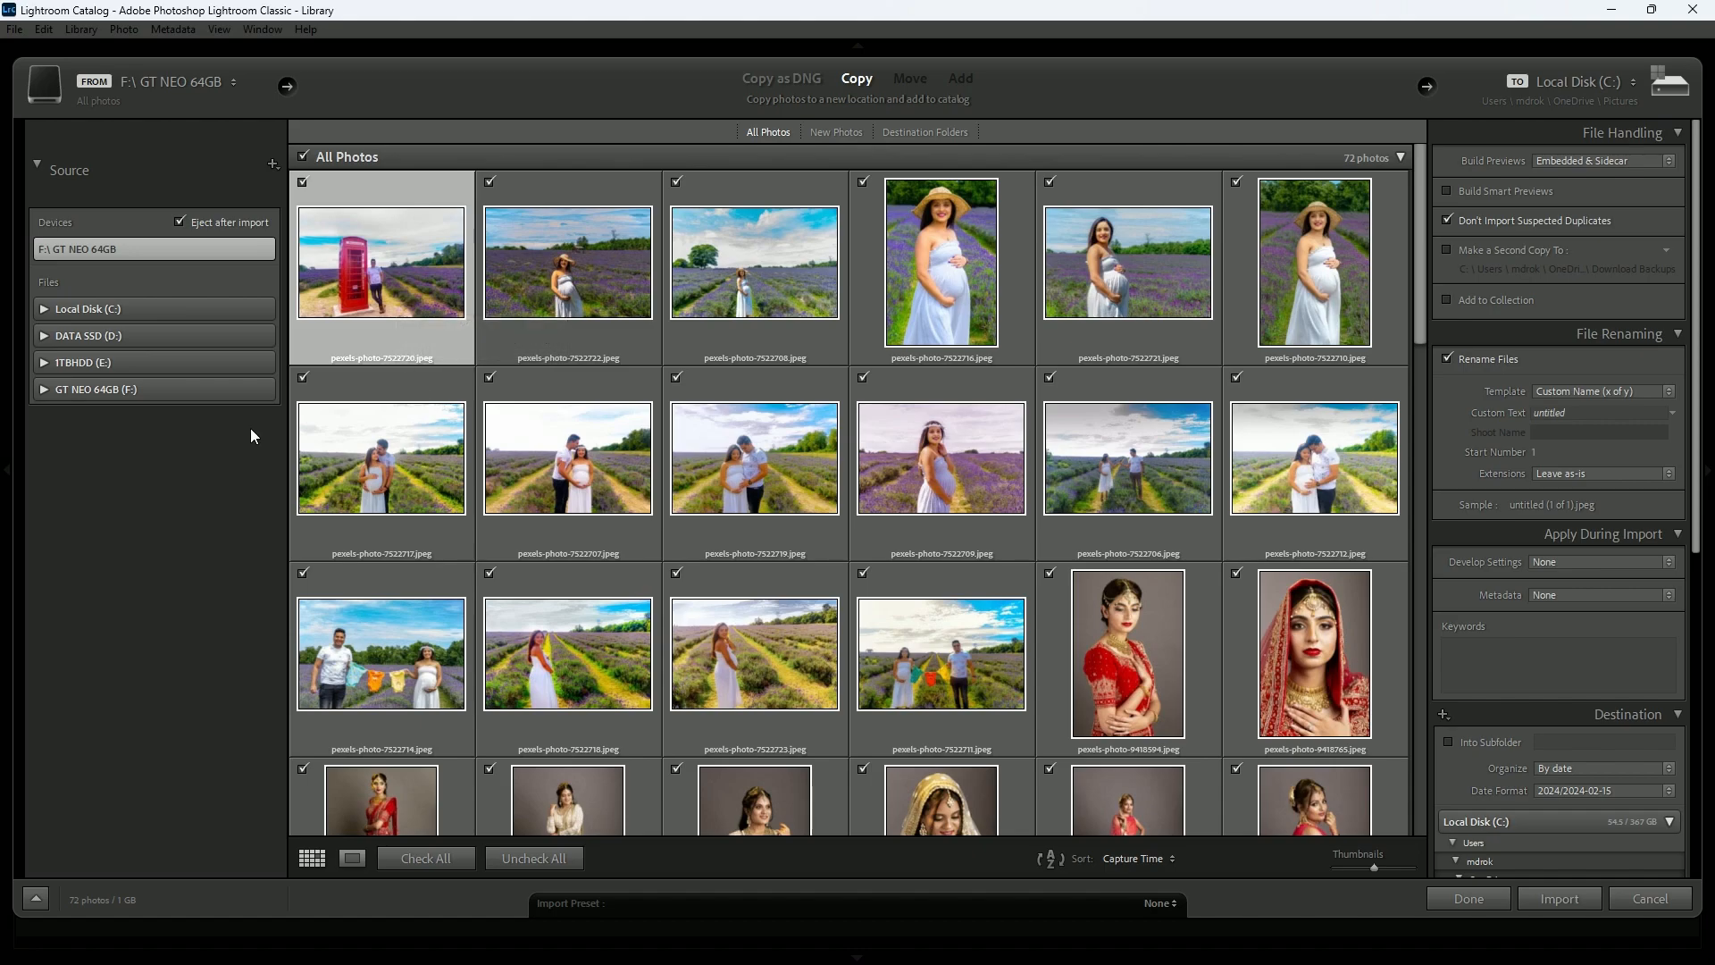
# - Preview the photos enlarged one after another, try excluding and re-including the first one from the import, and return to the grid
pyautogui.press('e')
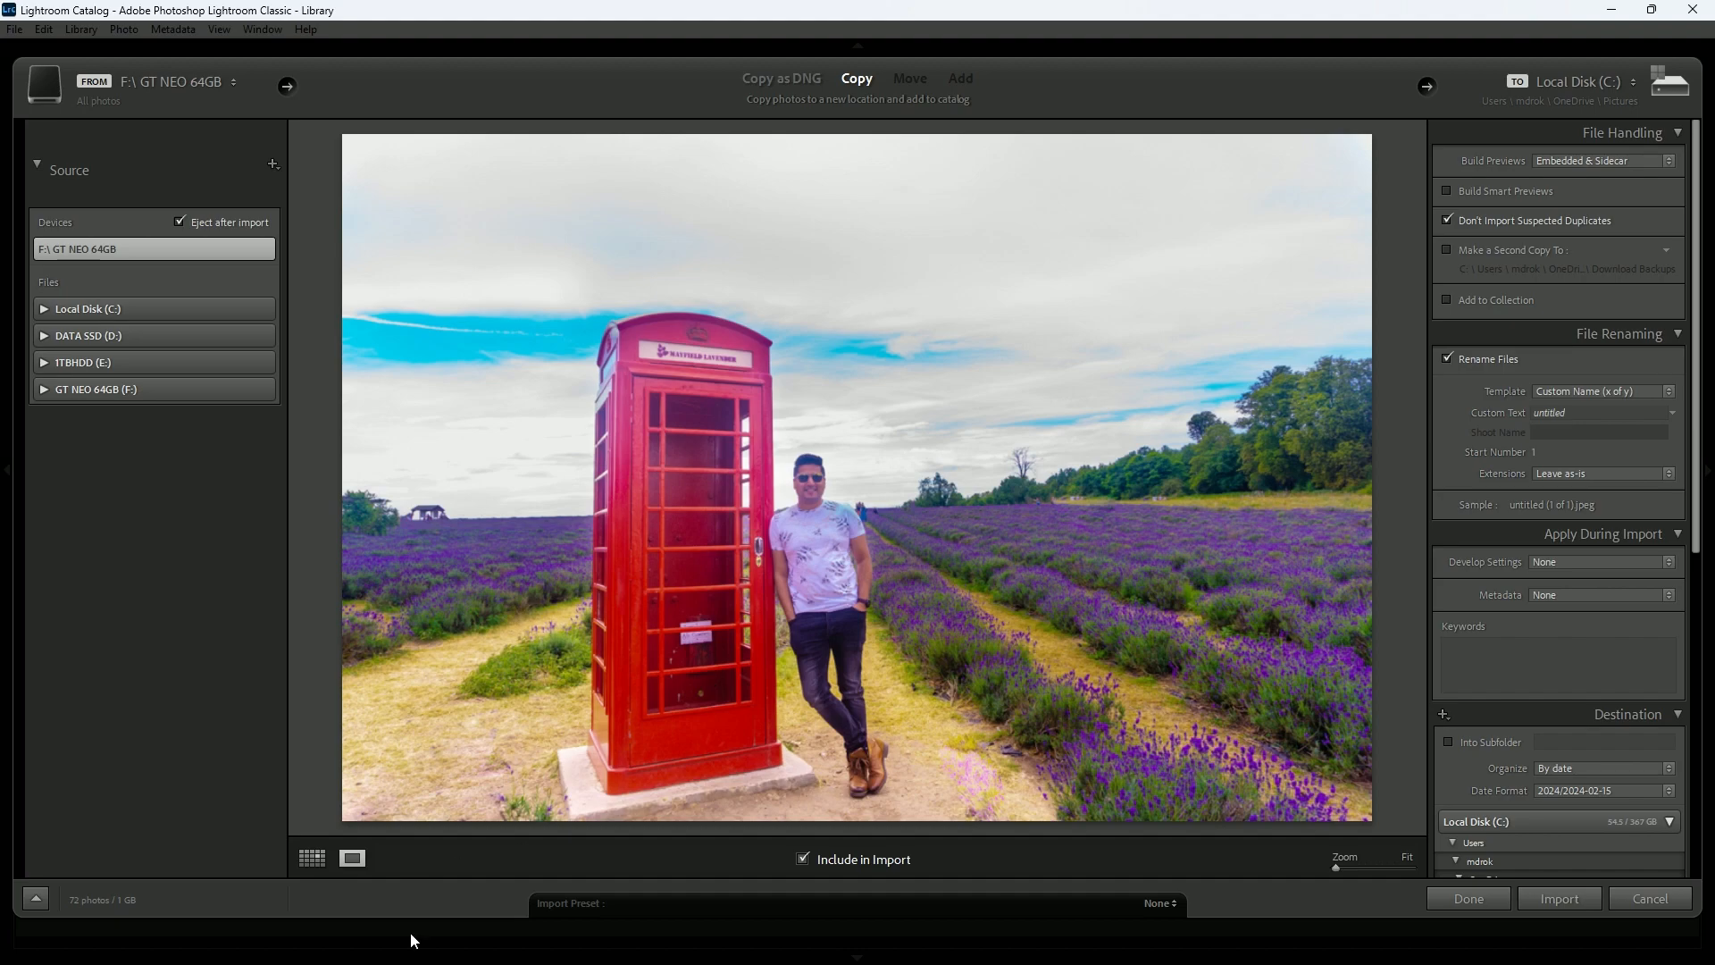
pyautogui.click(802, 860)
pyautogui.click(802, 860)
pyautogui.press('Right')
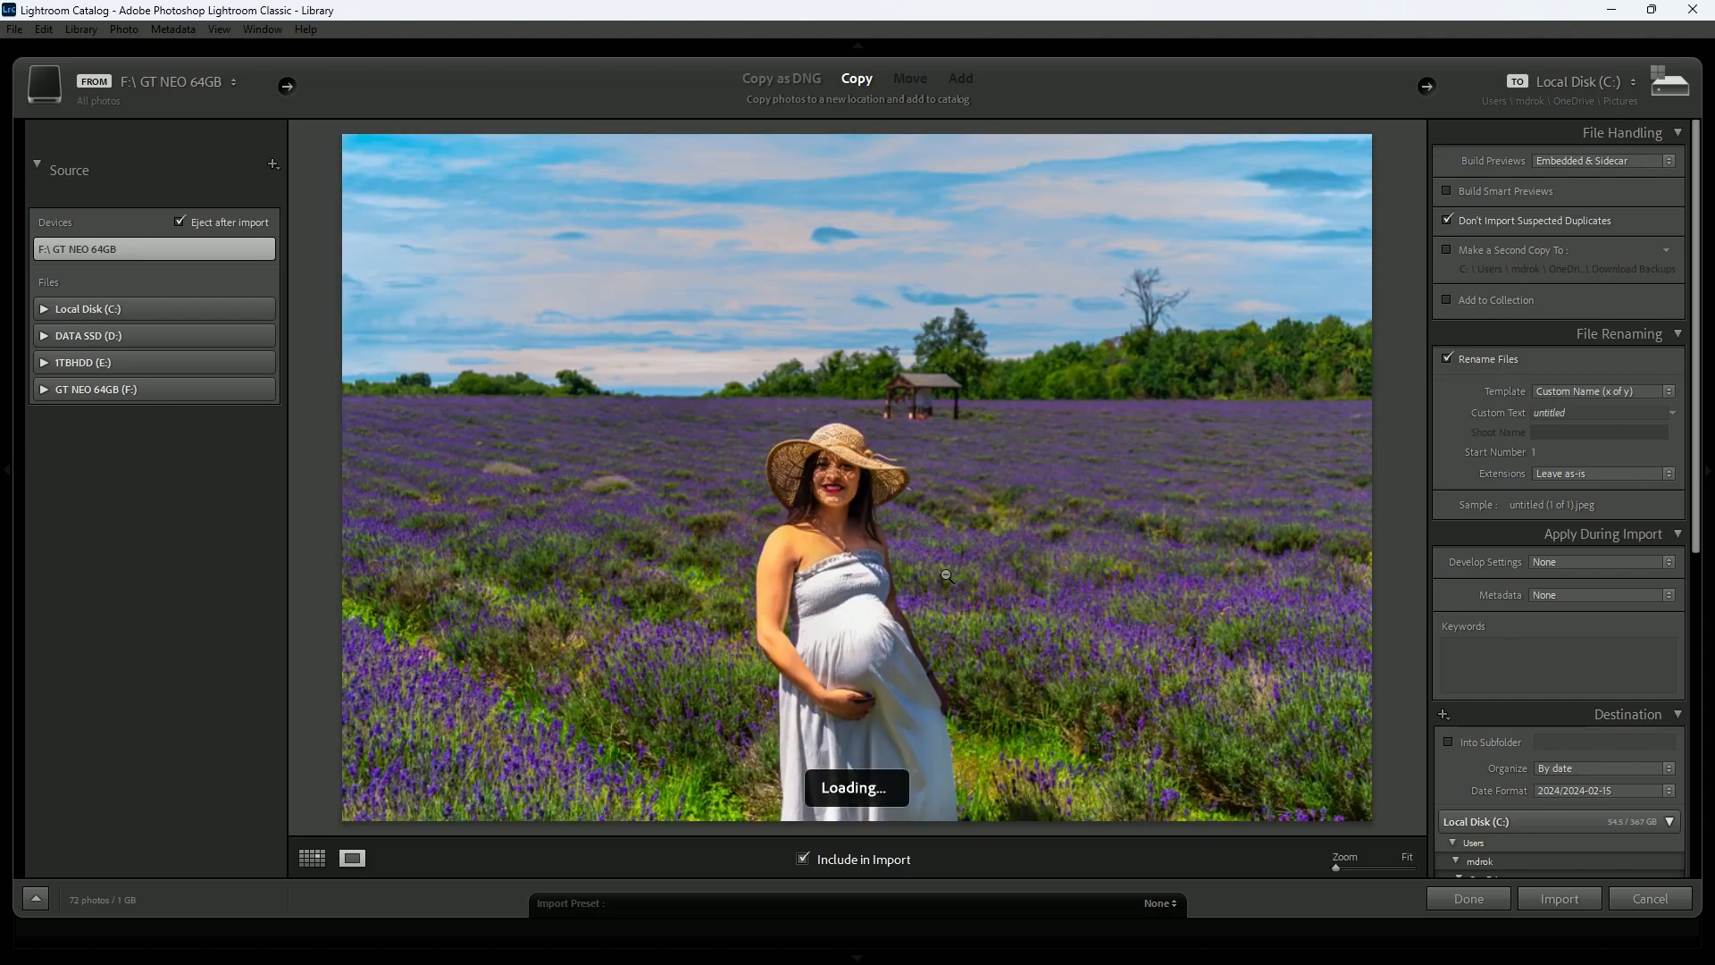
pyautogui.press('Right')
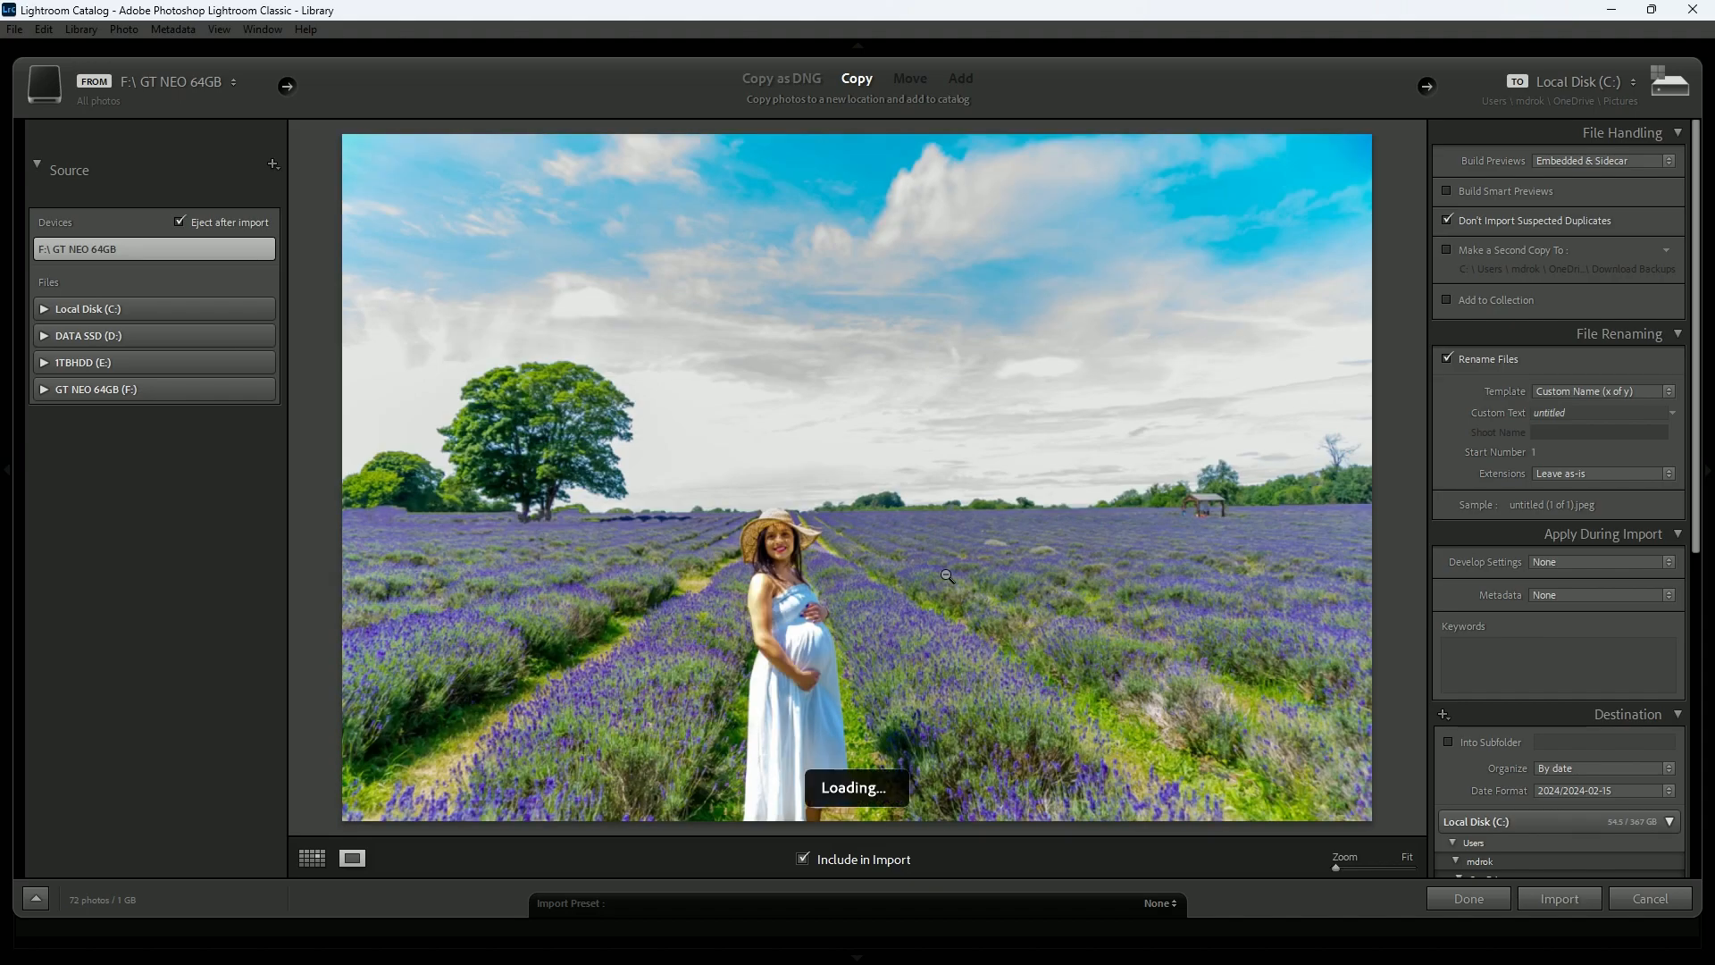
pyautogui.press('Right')
pyautogui.press('Right')
pyautogui.press('Left')
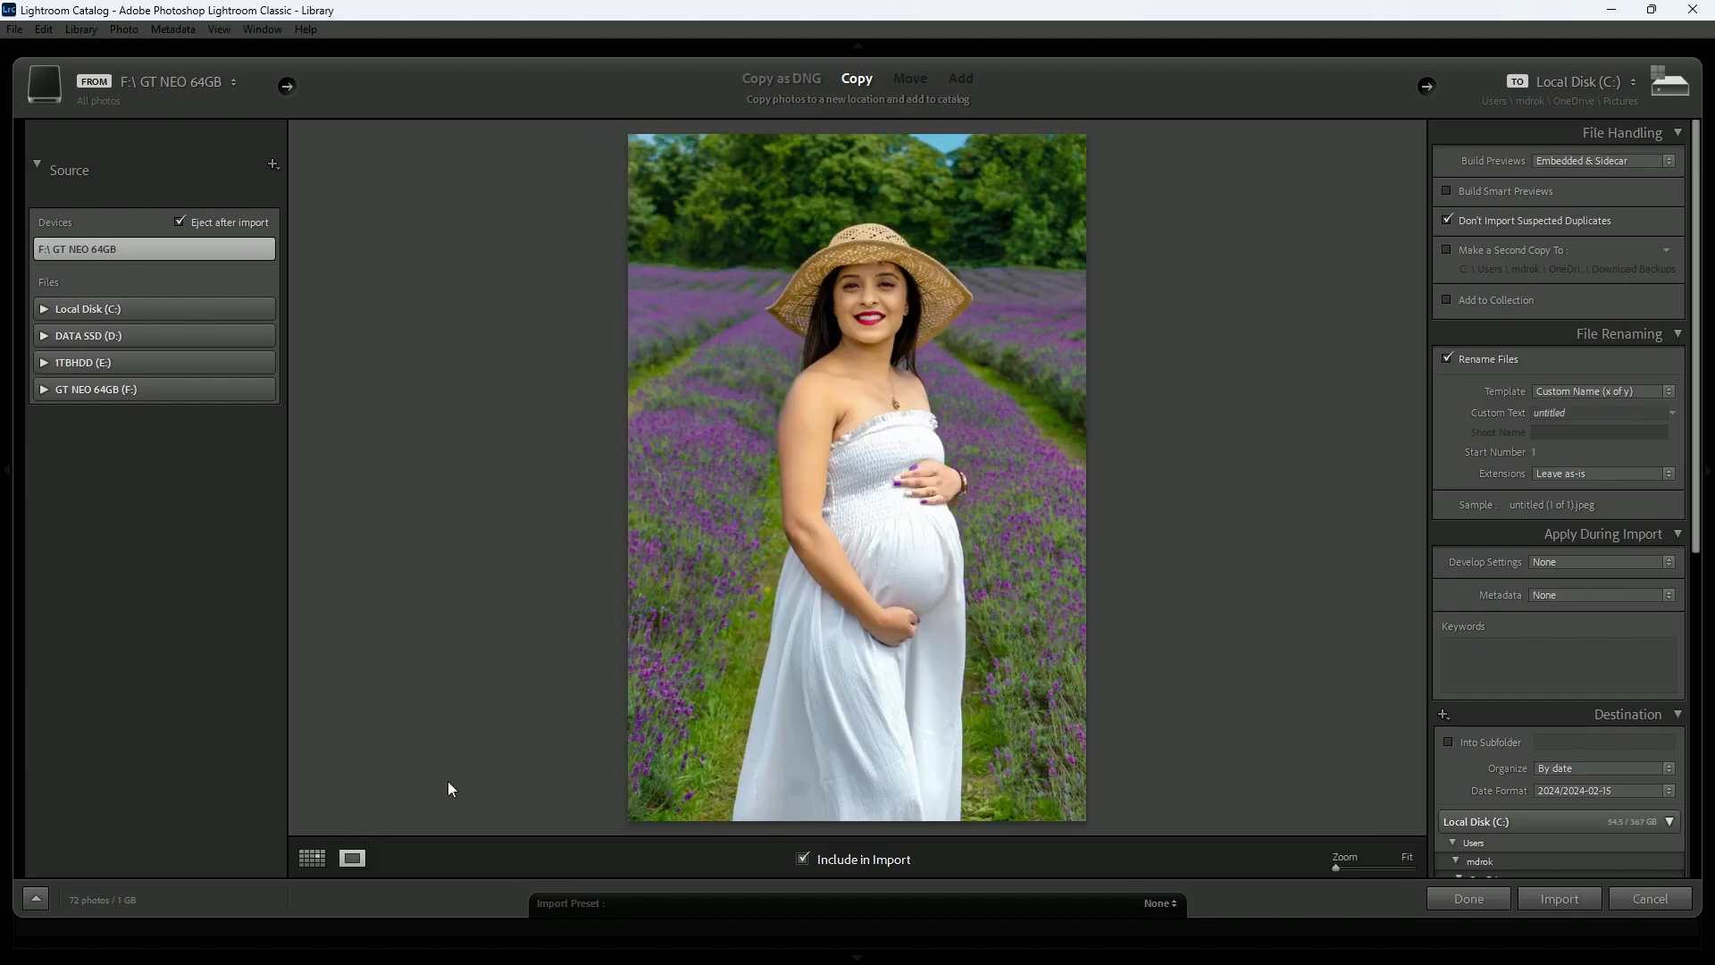
pyautogui.press('g')
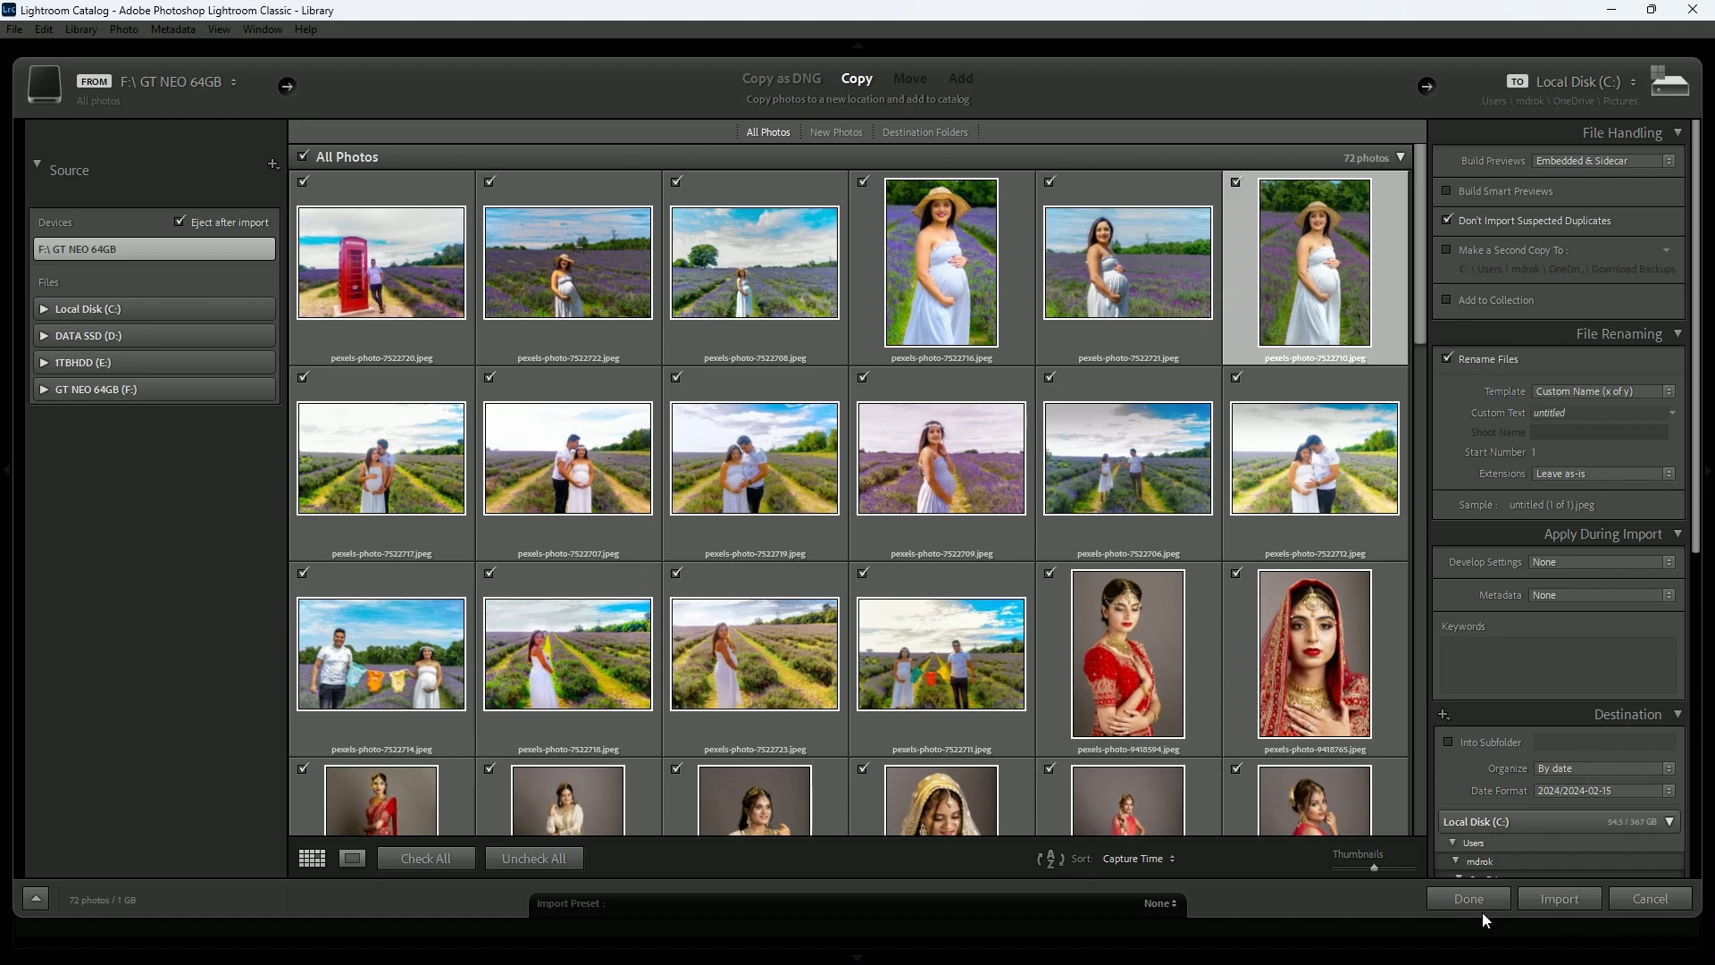
# - Look at the import destination choices and the folder chooser for another destination, and cancel the import
pyautogui.click(1571, 90)
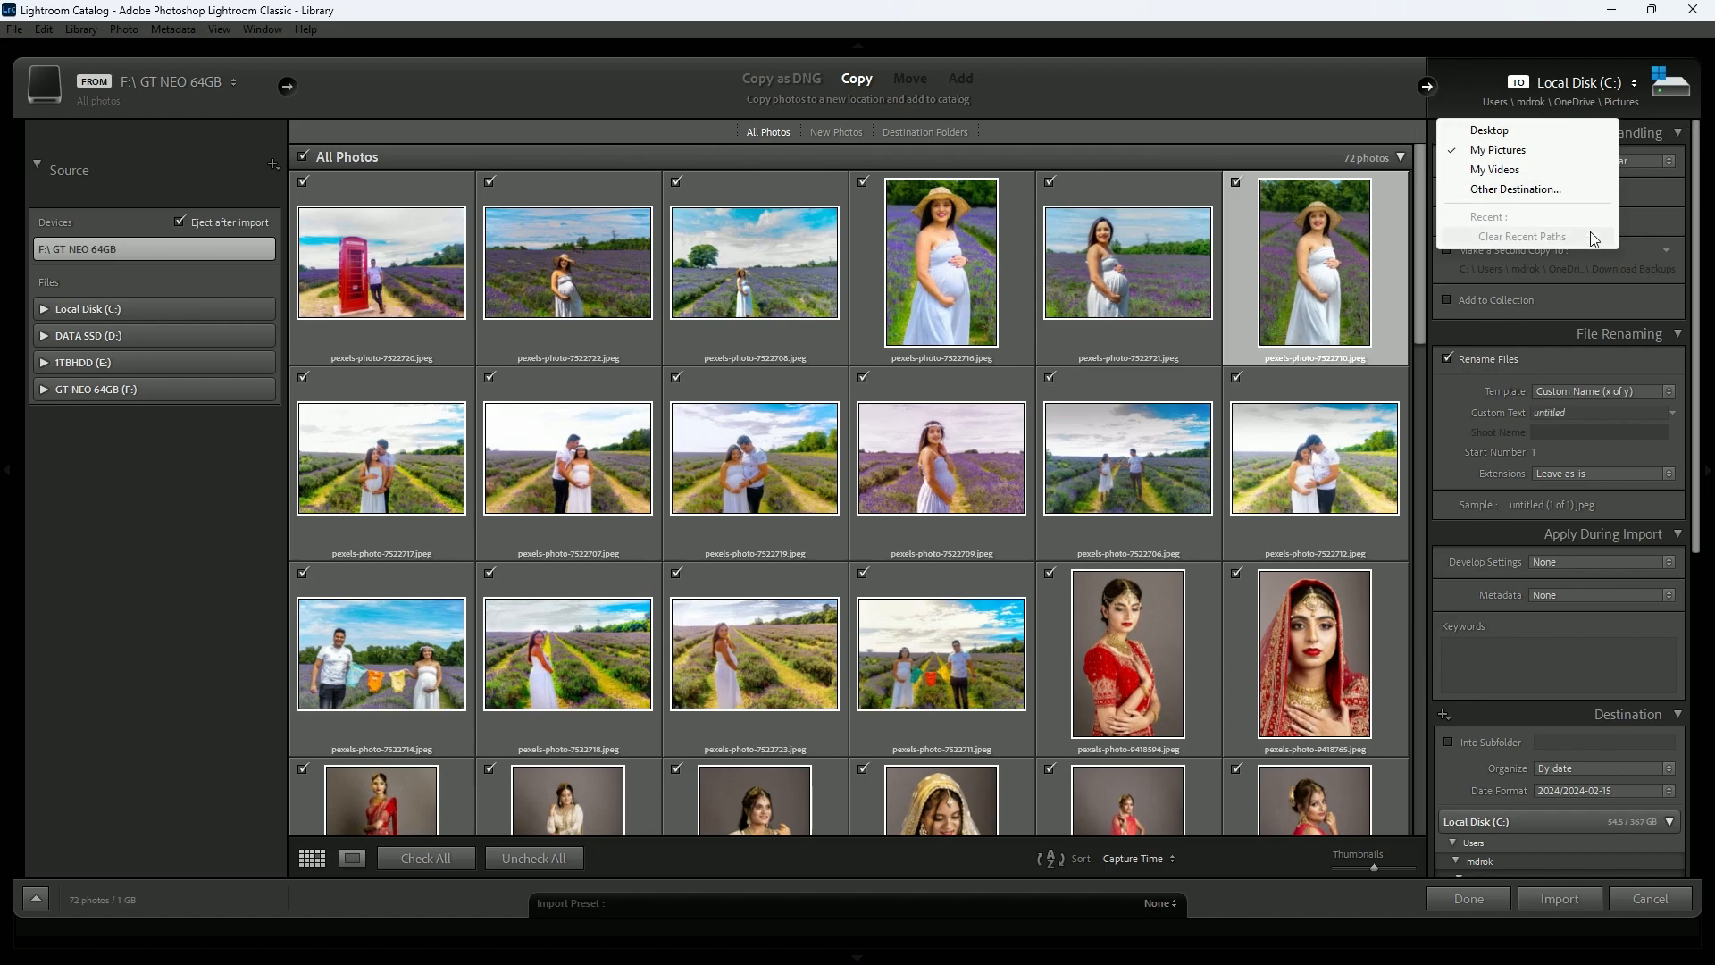
pyautogui.click(1528, 189)
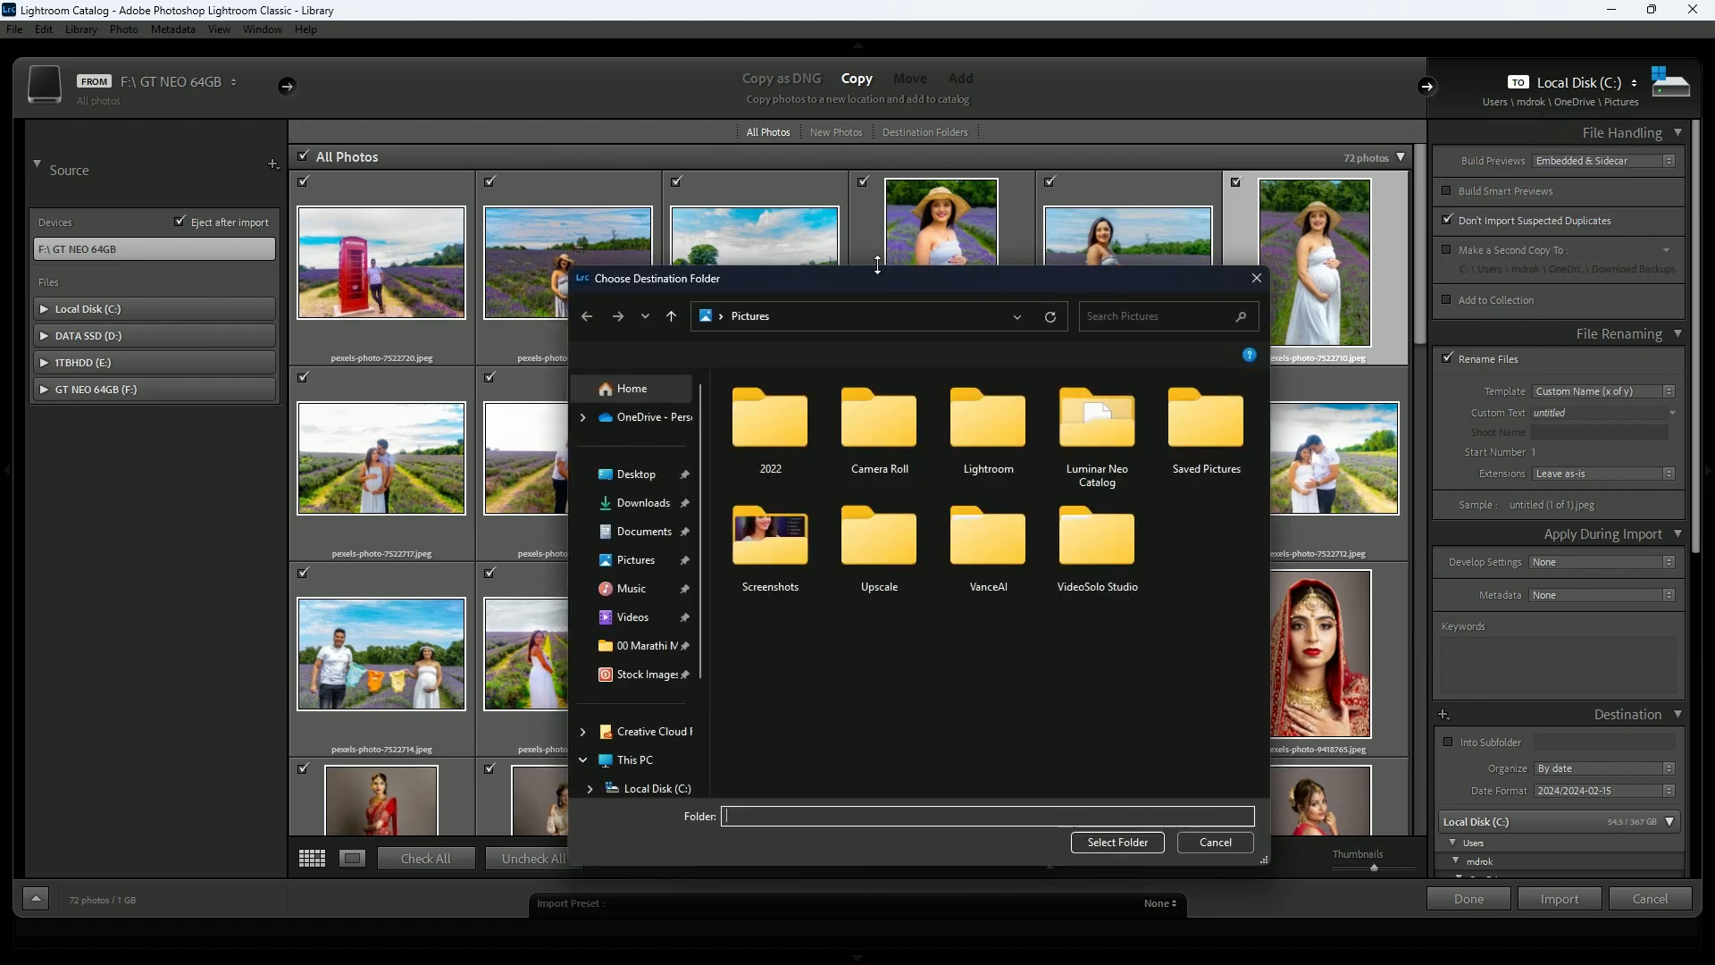
pyautogui.click(1213, 844)
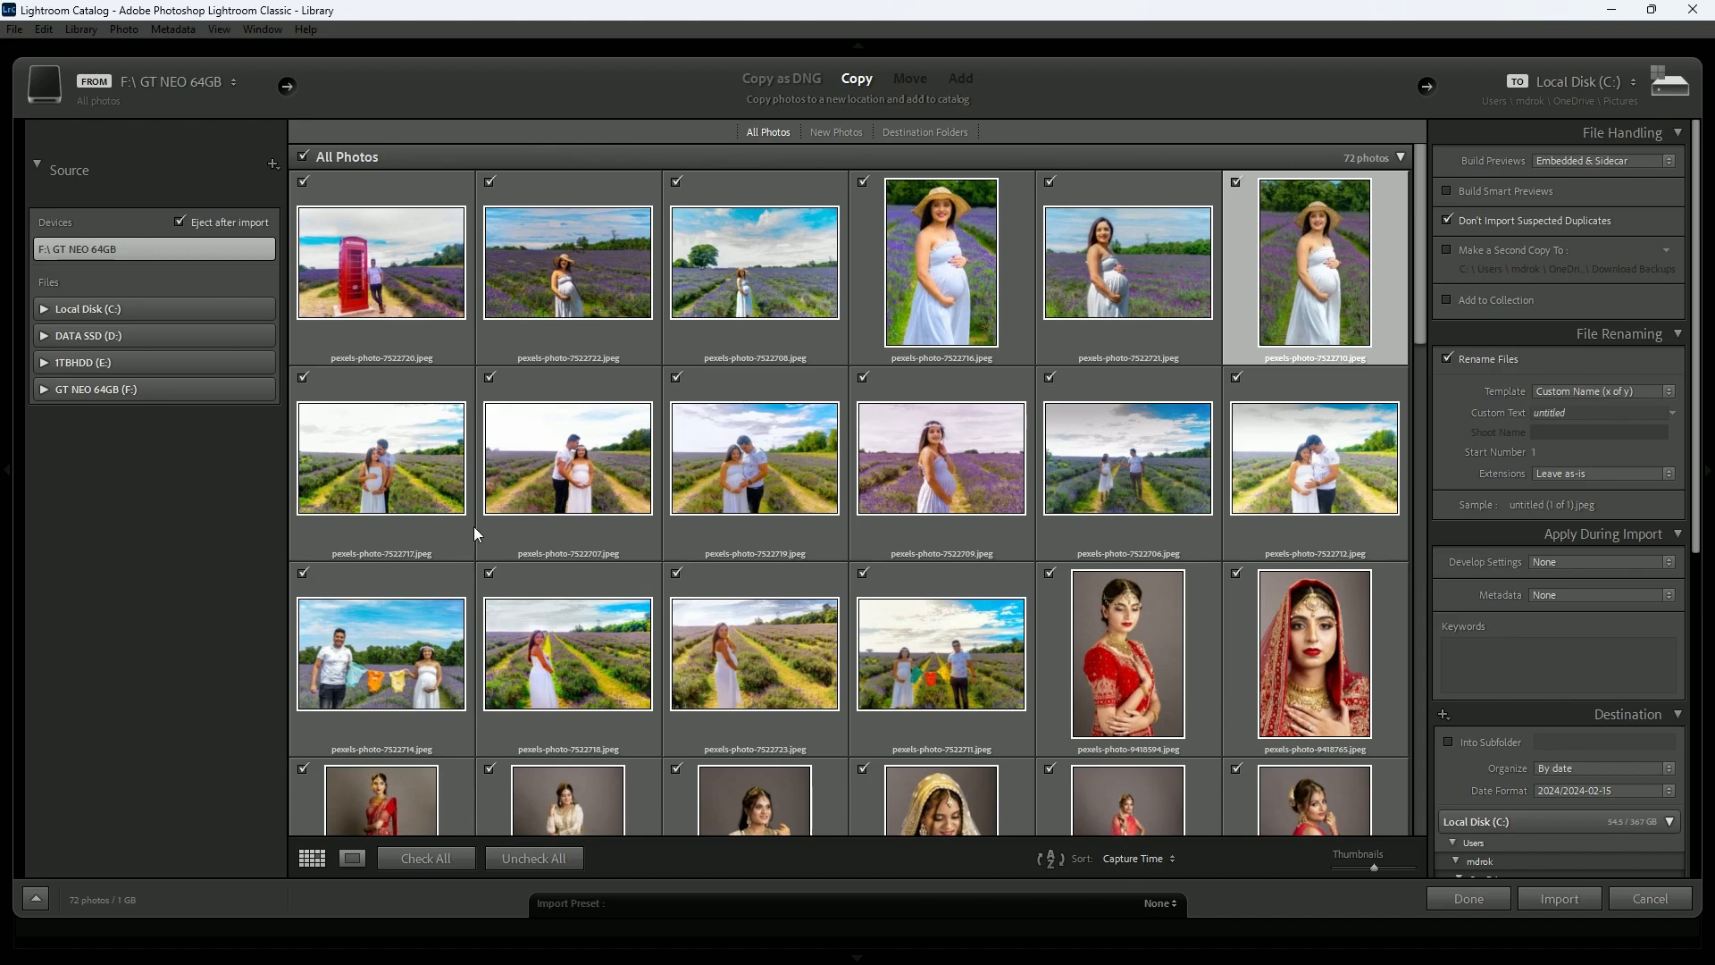
pyautogui.click(1642, 911)
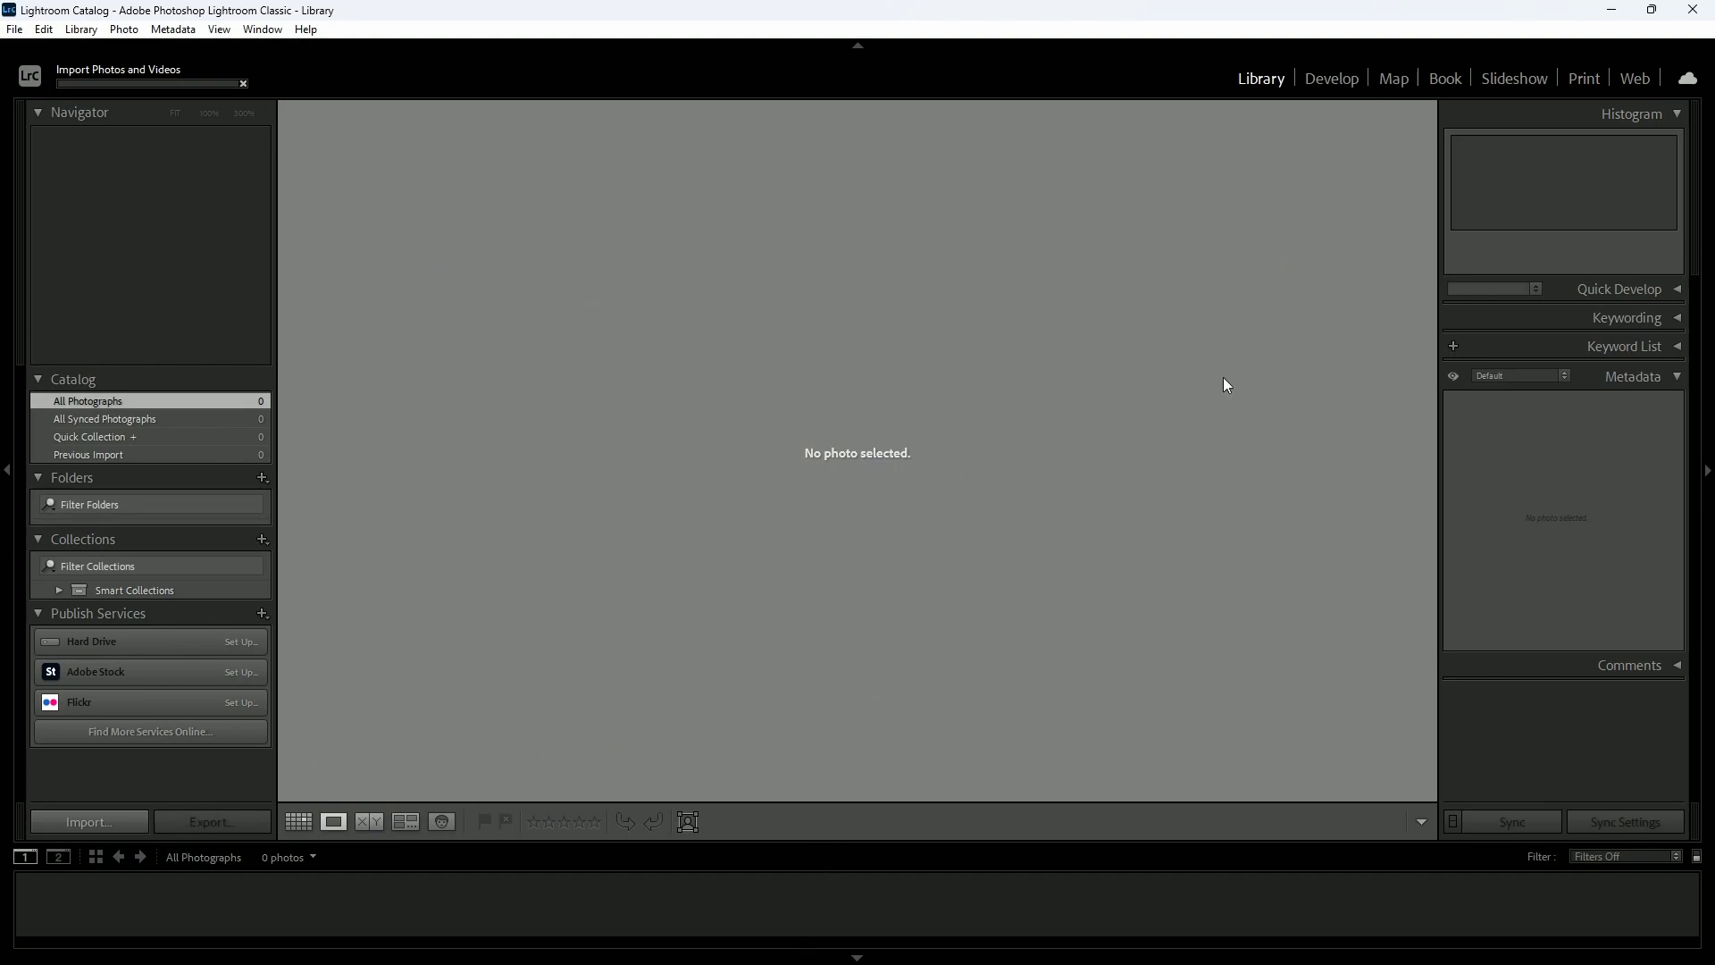
# - Switch to File Explorer, open the Beatyshoot folder on the GT NEO 64GB (F:) drive and place it beside the Lightroom Classic window
pyautogui.press('super+Left')
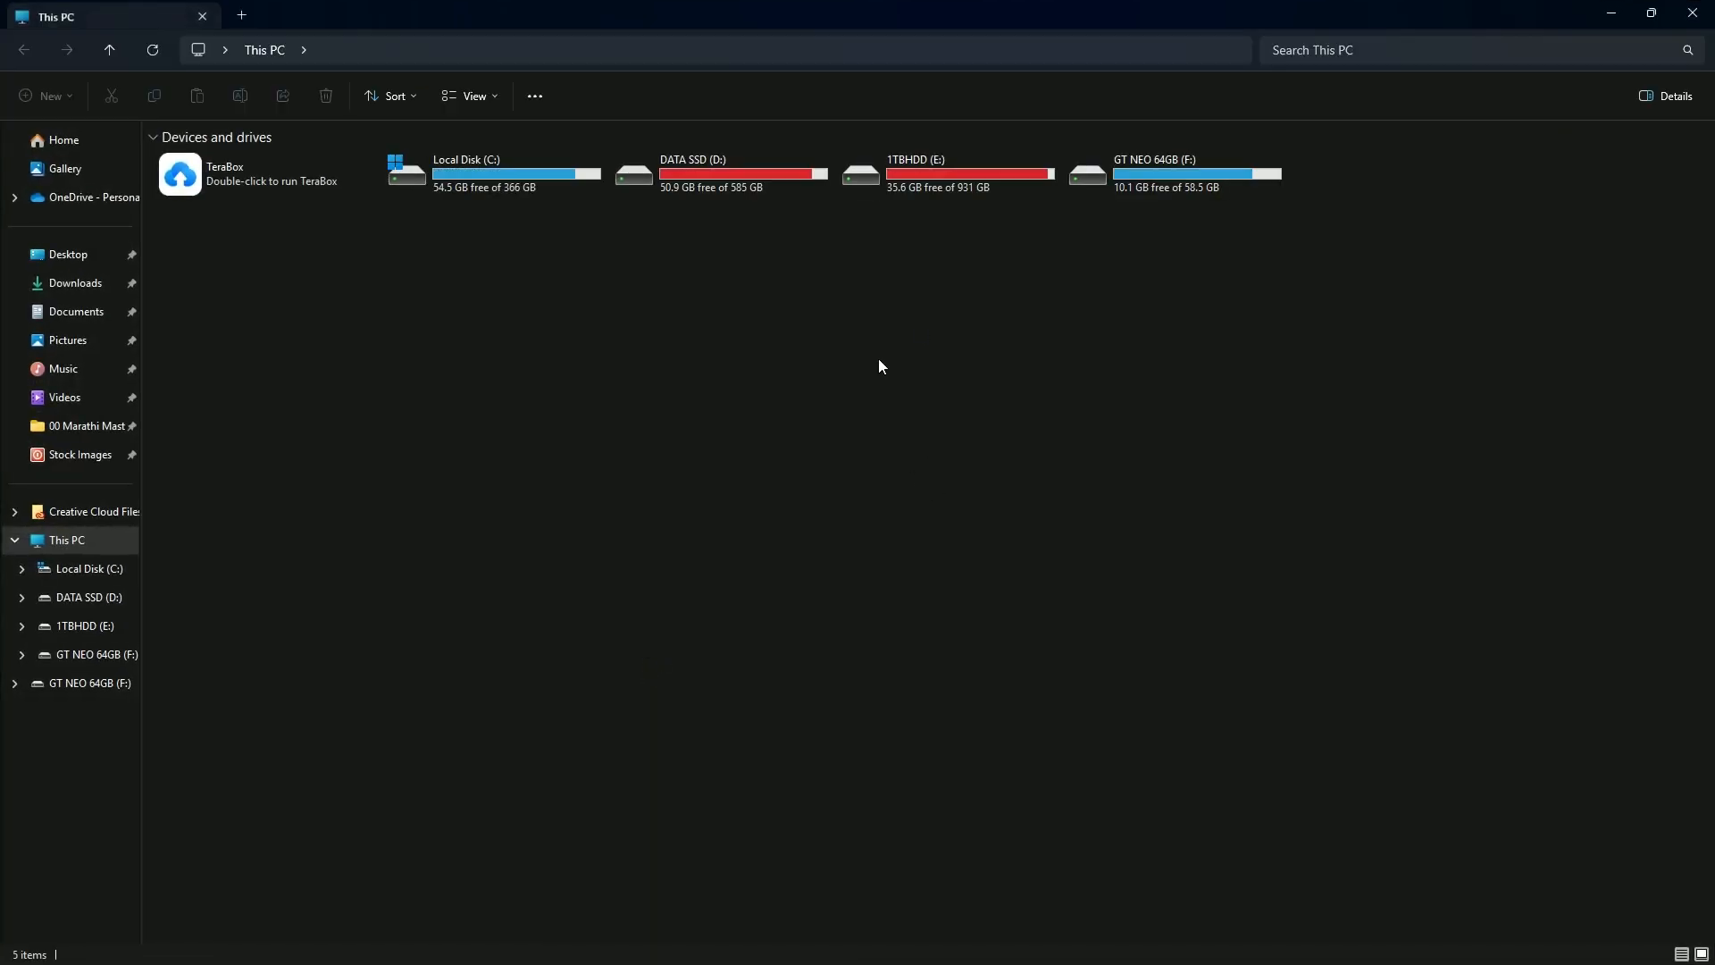
pyautogui.doubleClick(1138, 174)
pyautogui.doubleClick(229, 206)
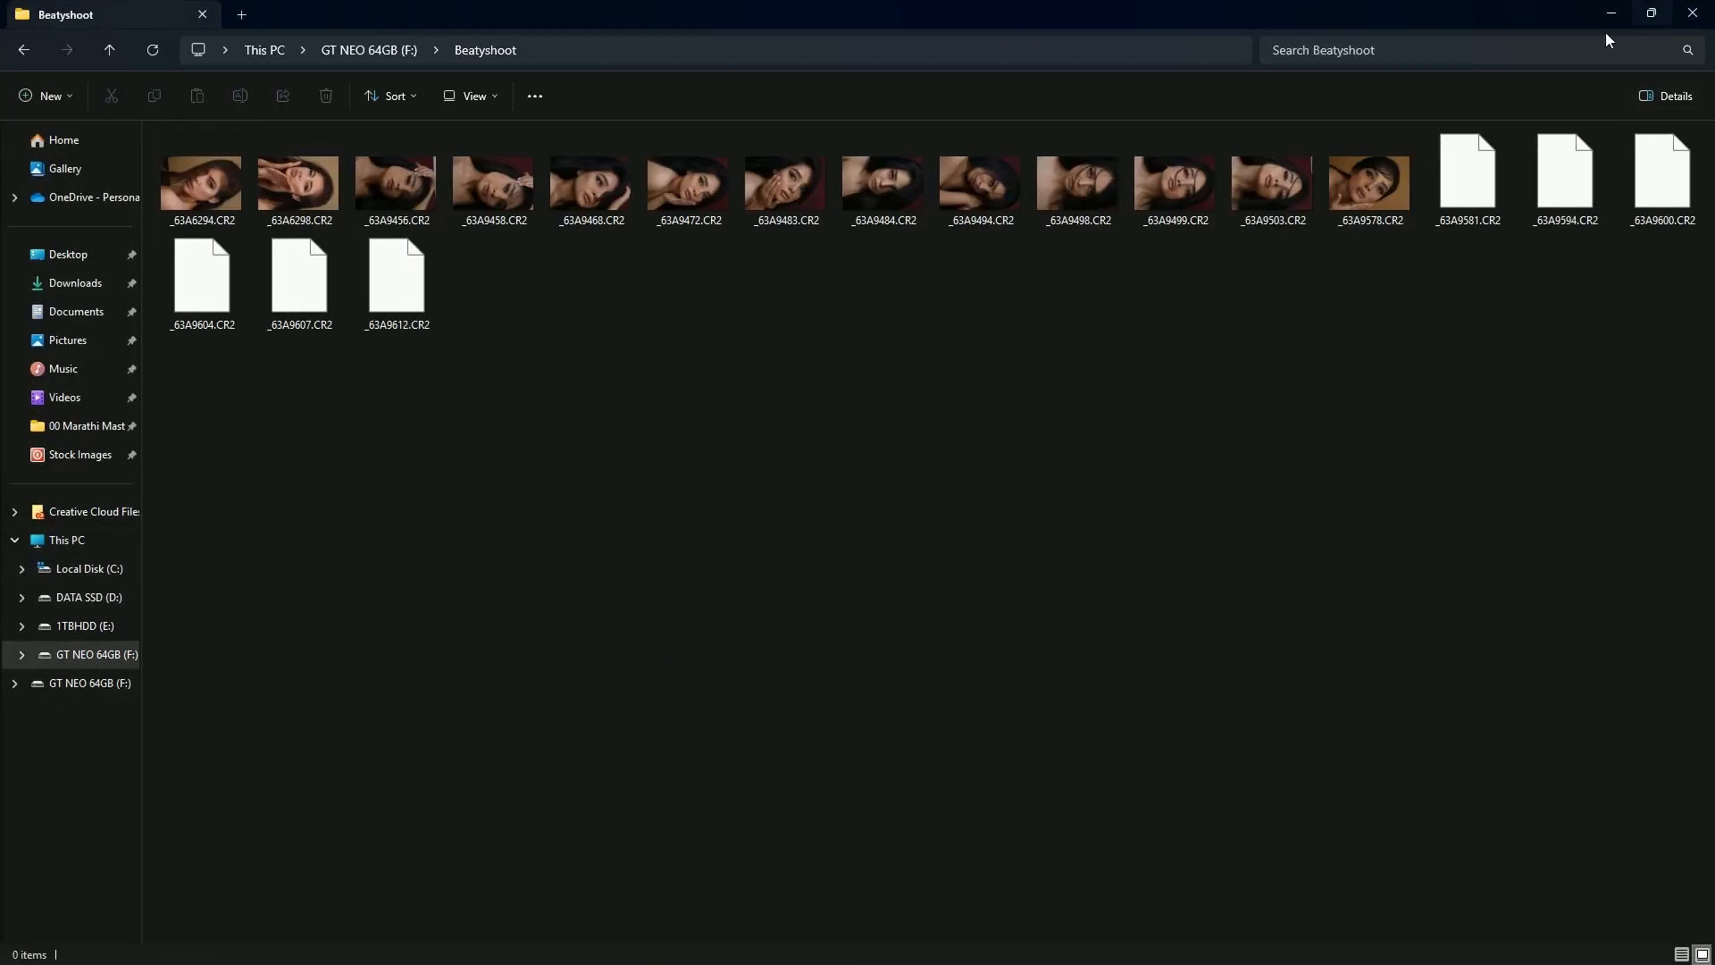
pyautogui.press('super+Right')
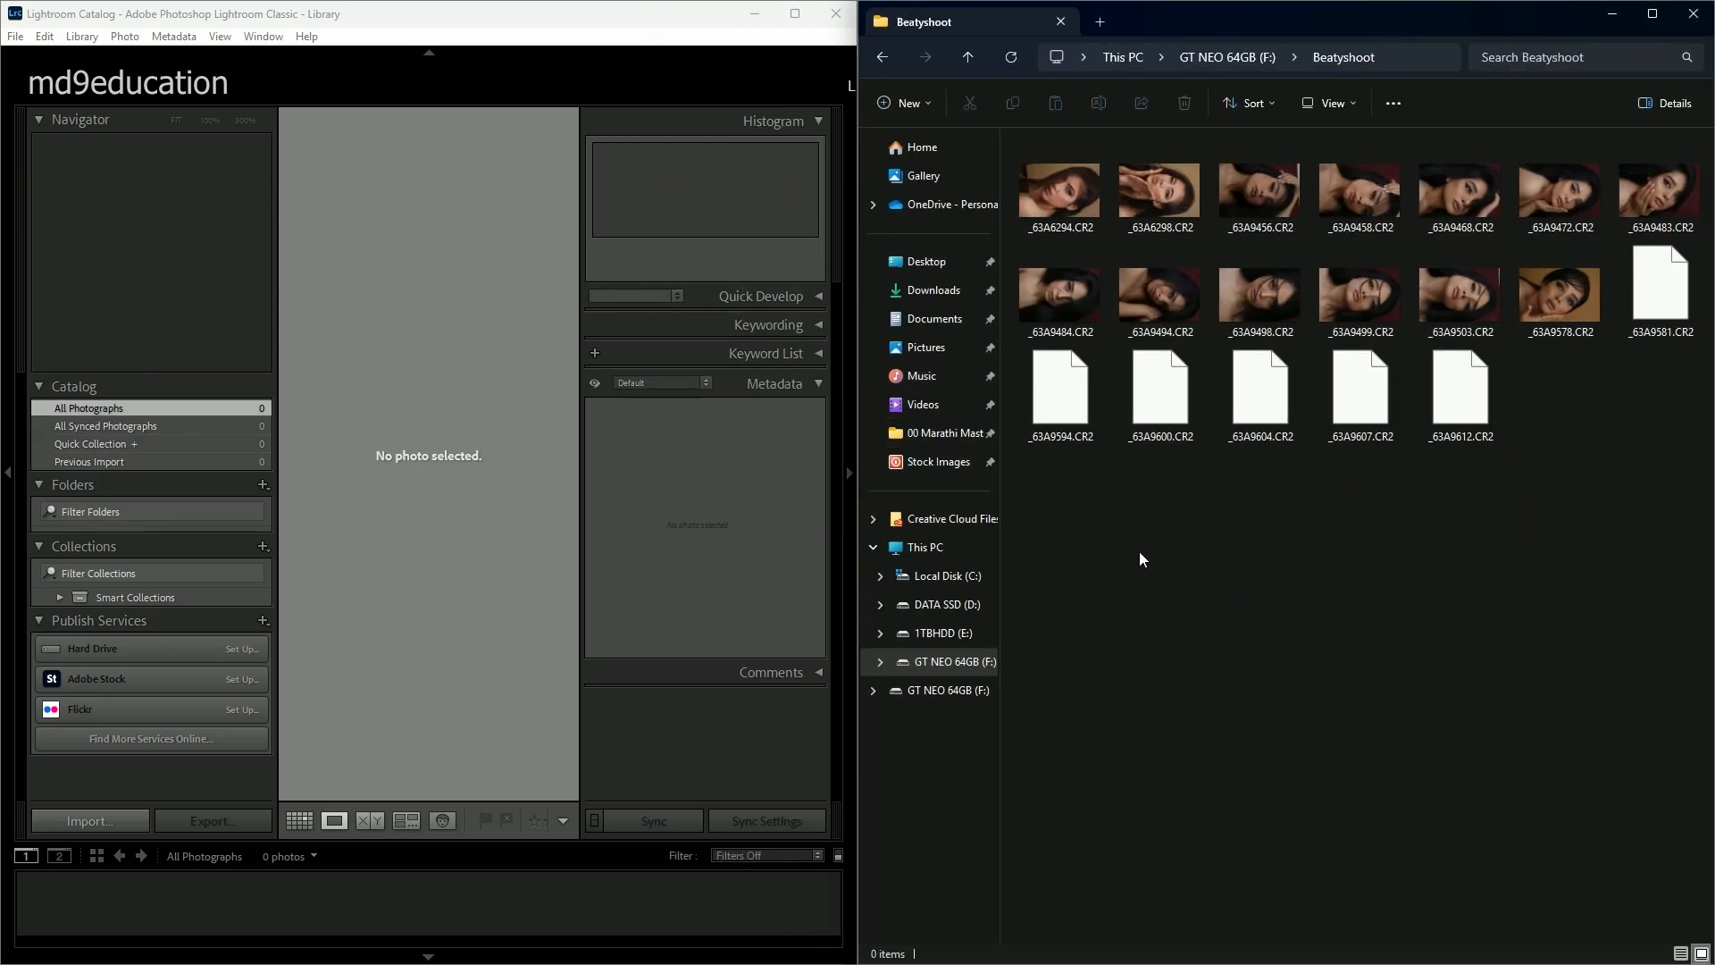
# - Start an import by dropping all CR2 files of the Beatyshoot folder onto the Lightroom Classic Library, maximize the window, and cancel the import
pyautogui.hotkey('ctrl', 'a')
pyautogui.moveTo(1067, 186); pyautogui.dragTo(422, 406)
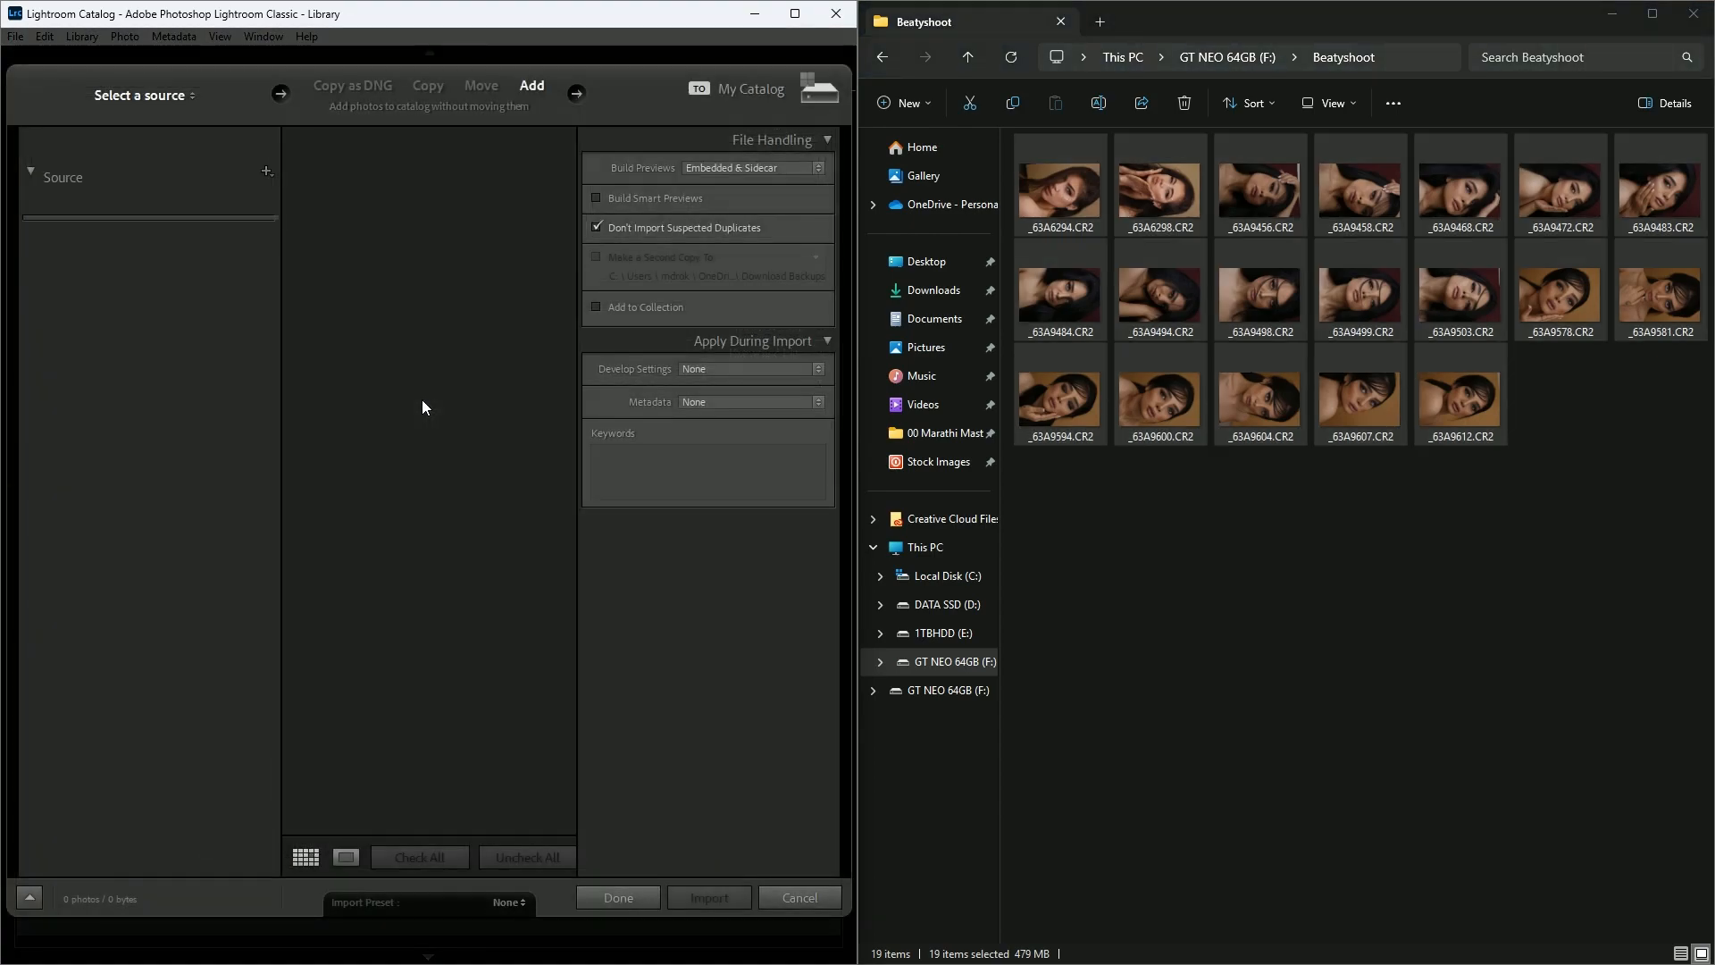
pyautogui.click(796, 14)
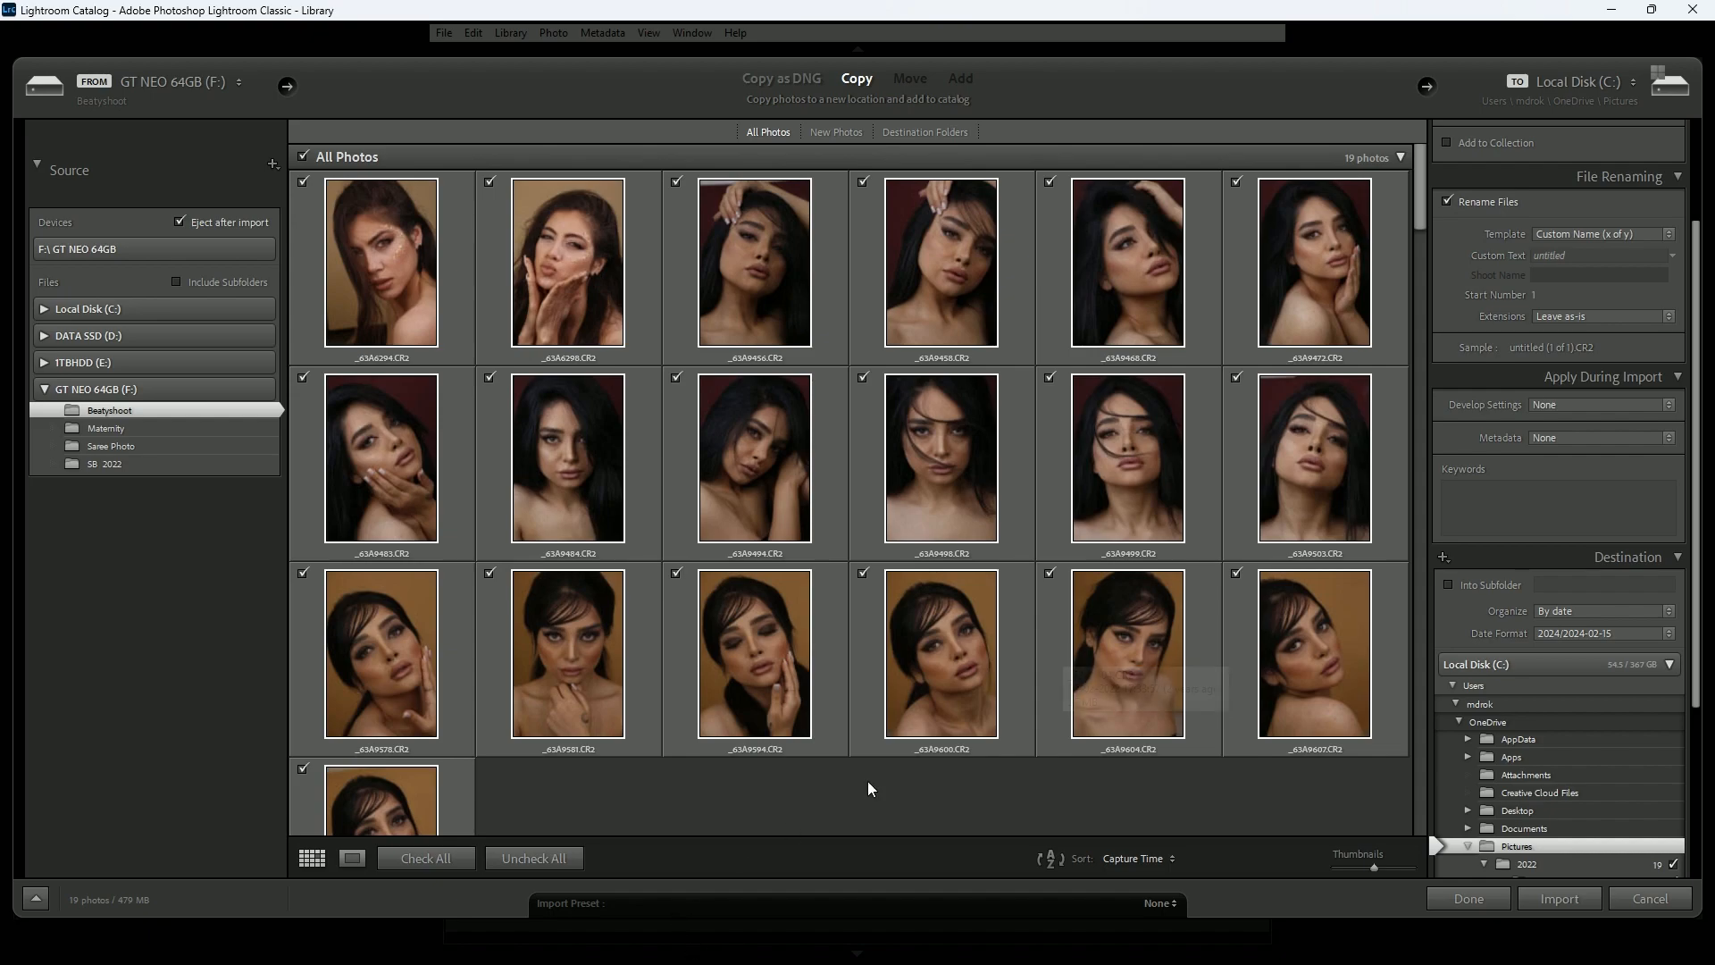
pyautogui.click(1640, 898)
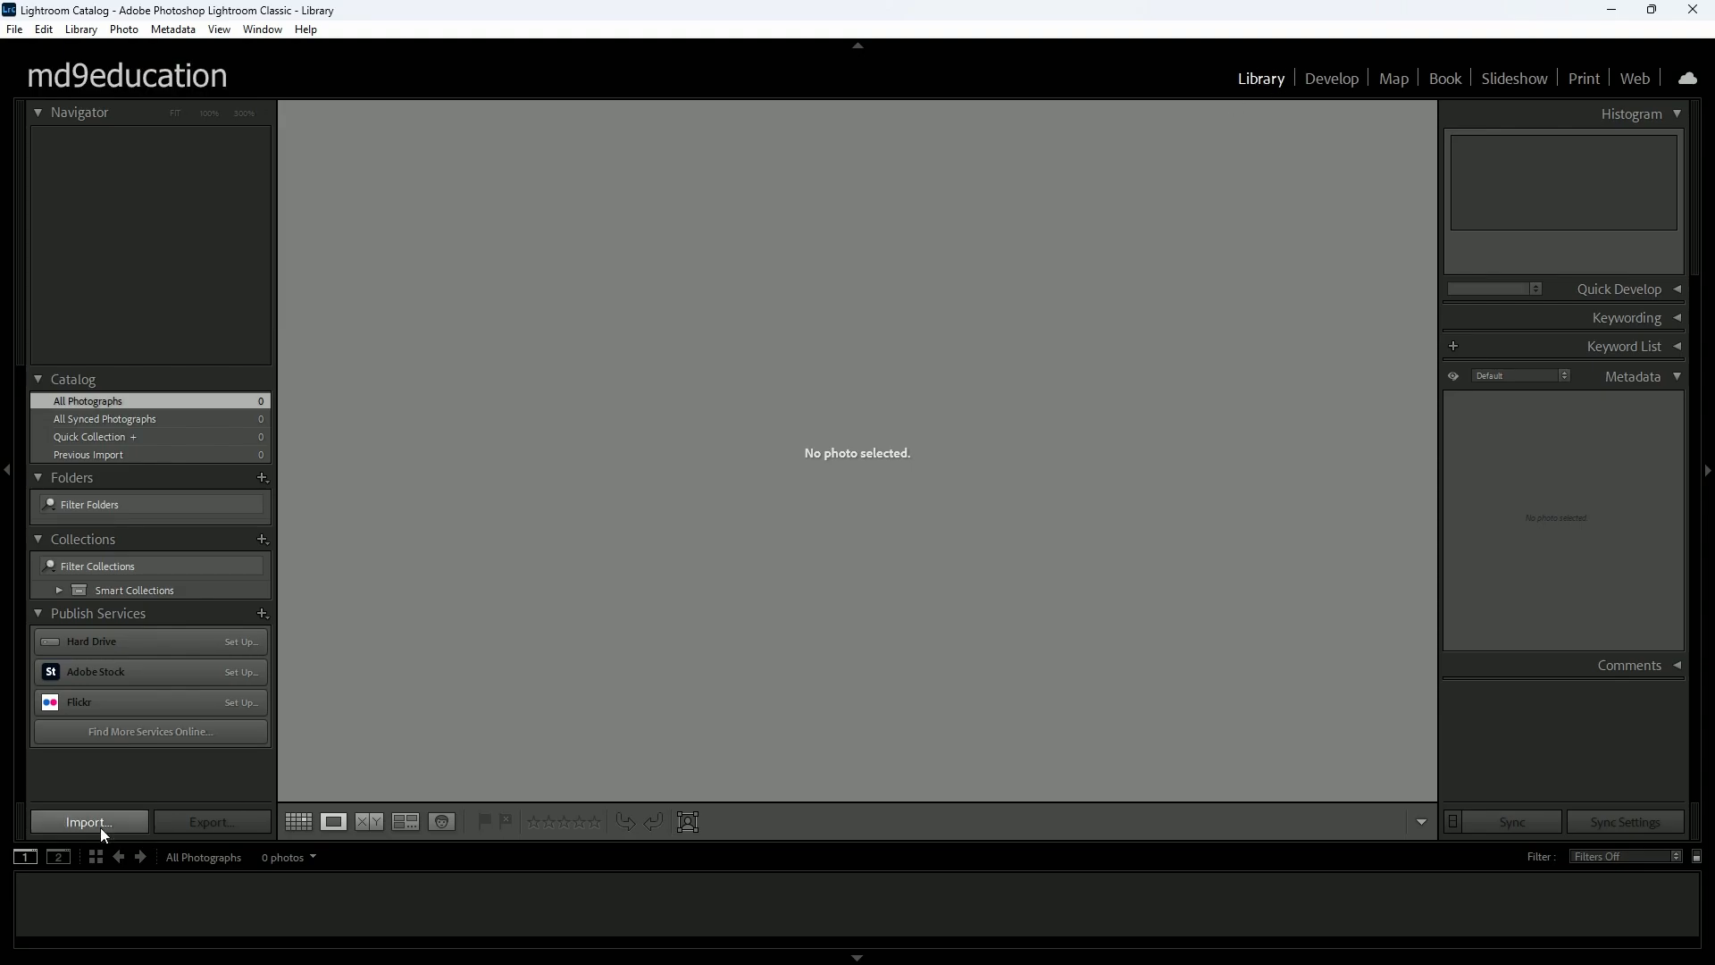
# - Look at the Develop and Map modules and return to the Library module
pyautogui.click(1331, 78)
pyautogui.click(1394, 79)
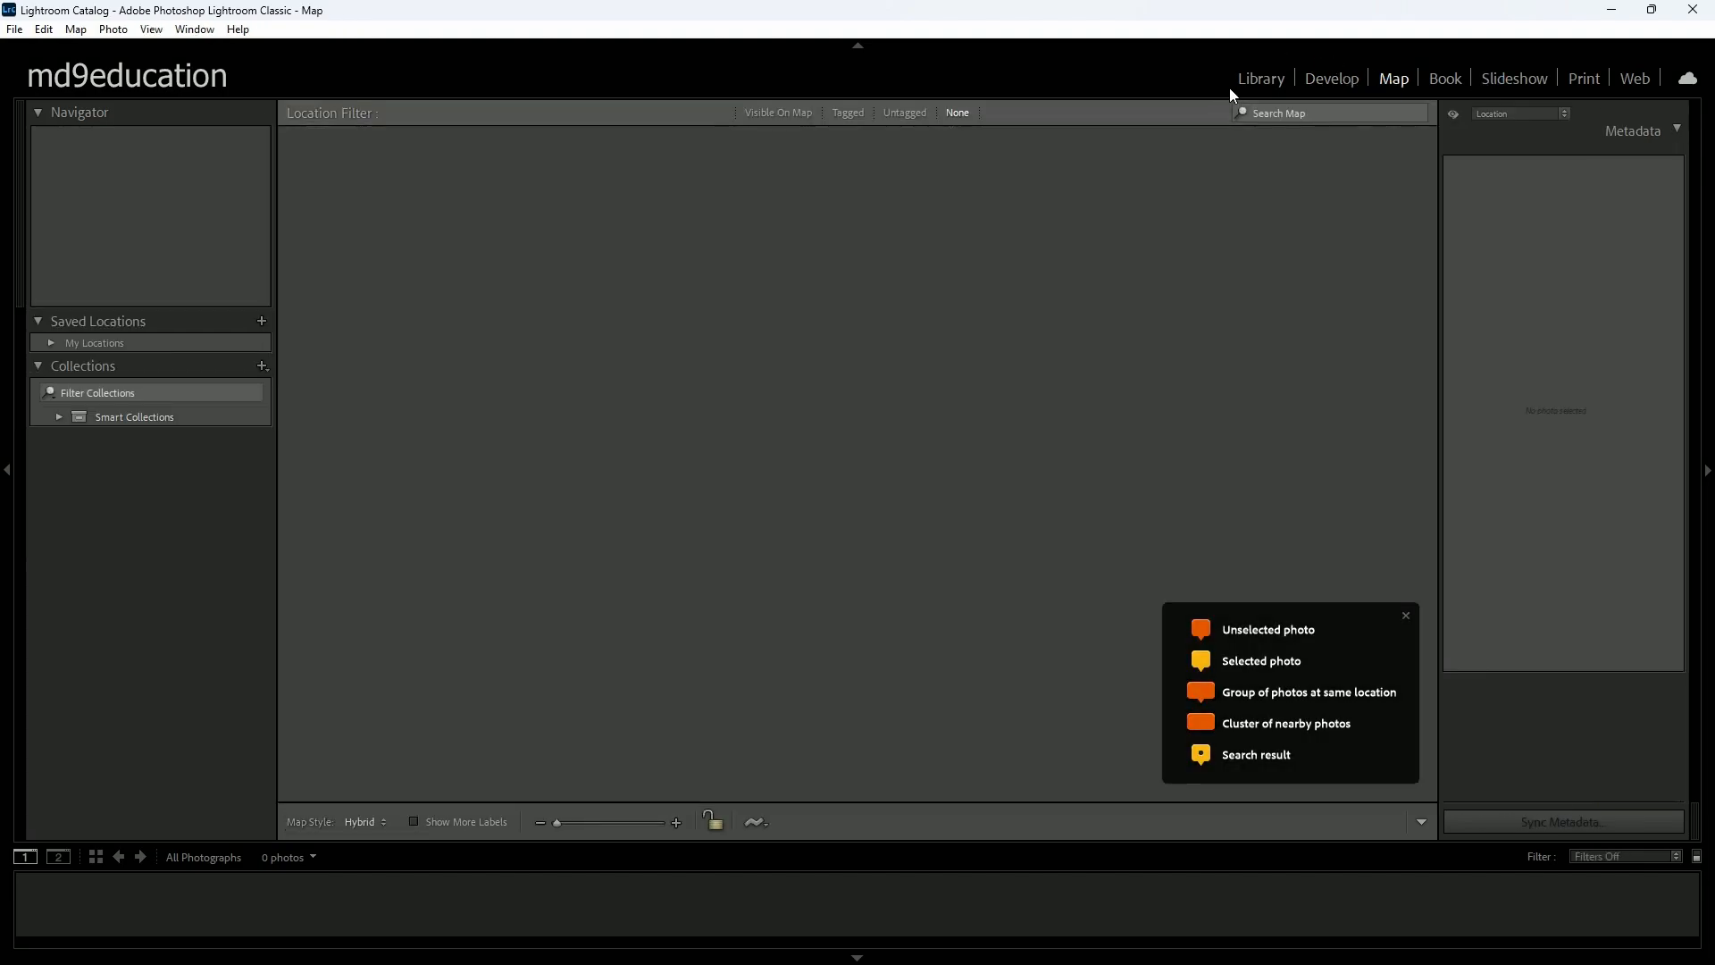
pyautogui.click(1265, 86)
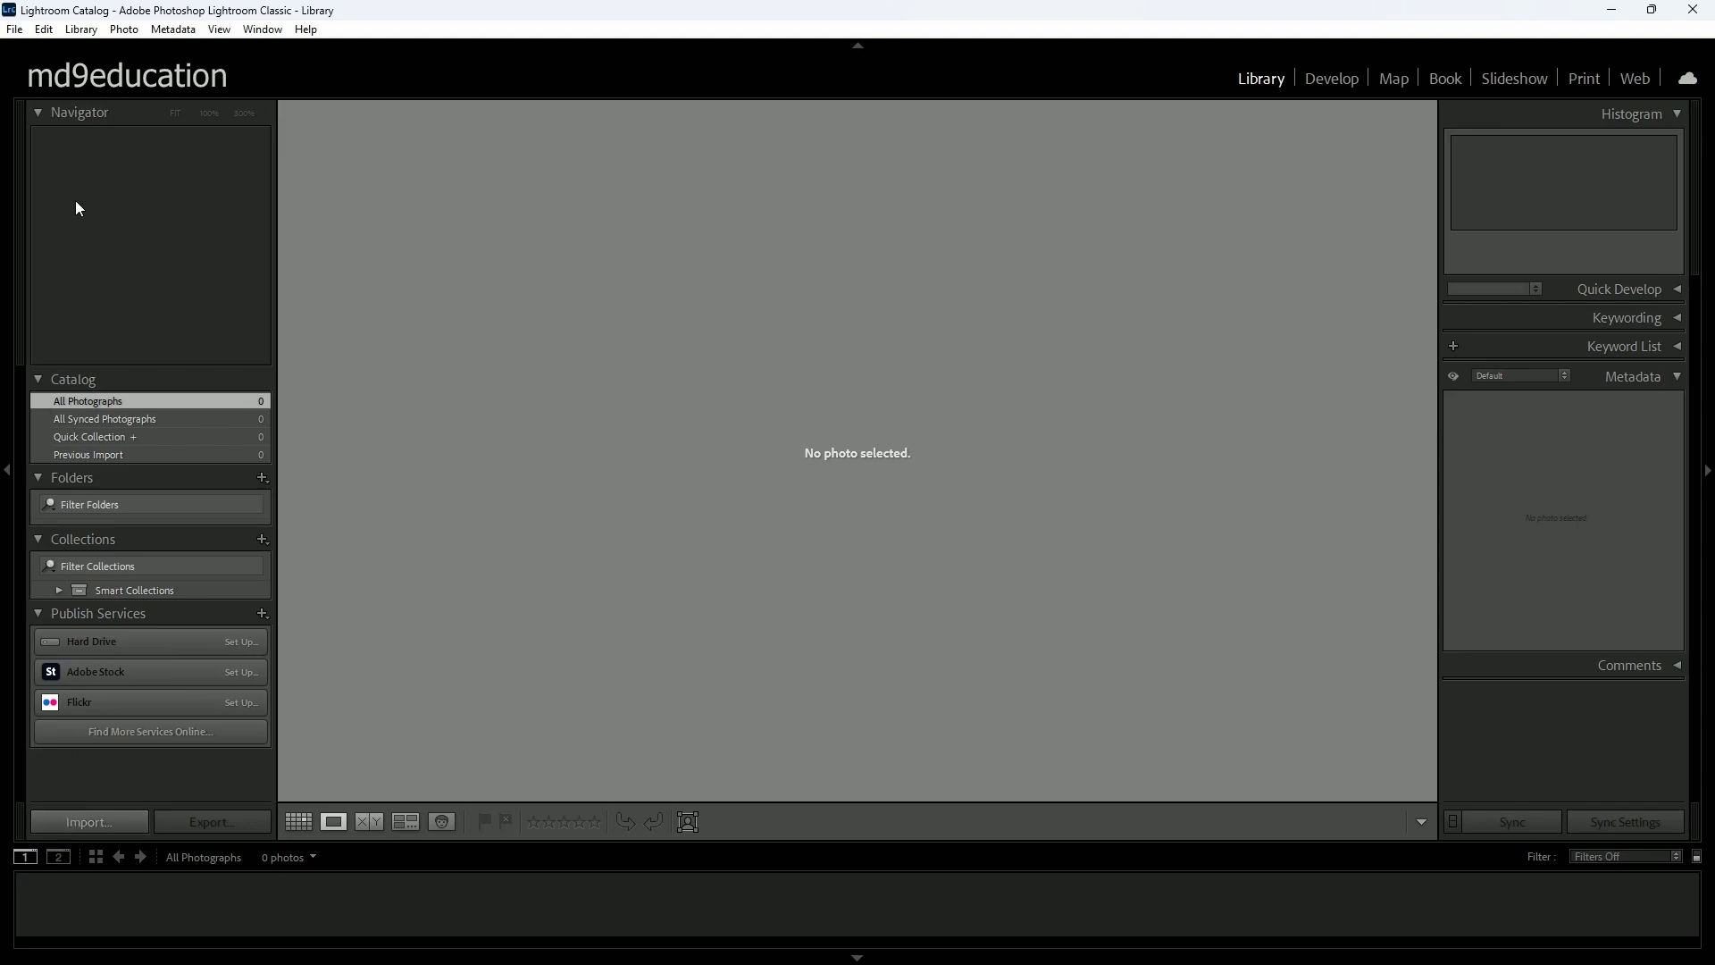
# - Collapse the Navigator section in the Library module, and fold and unfold the Catalog and Folders sections
pyautogui.click(36, 111)
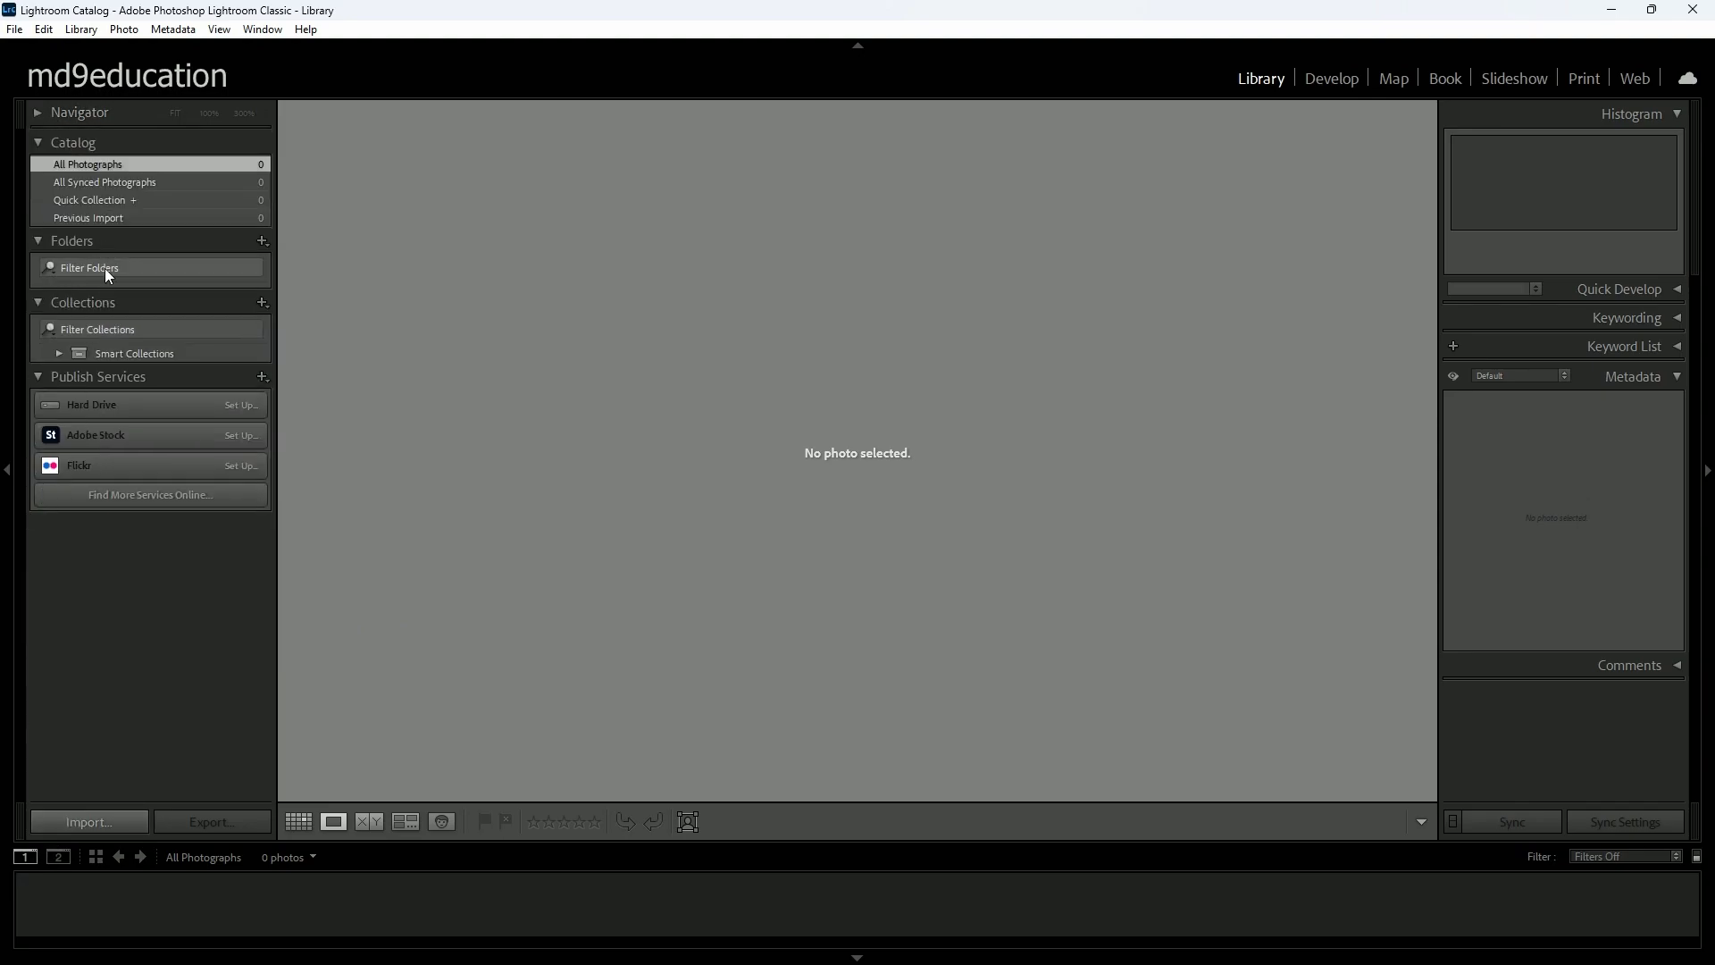
pyautogui.click(47, 119)
pyautogui.click(37, 111)
pyautogui.click(37, 143)
pyautogui.click(38, 141)
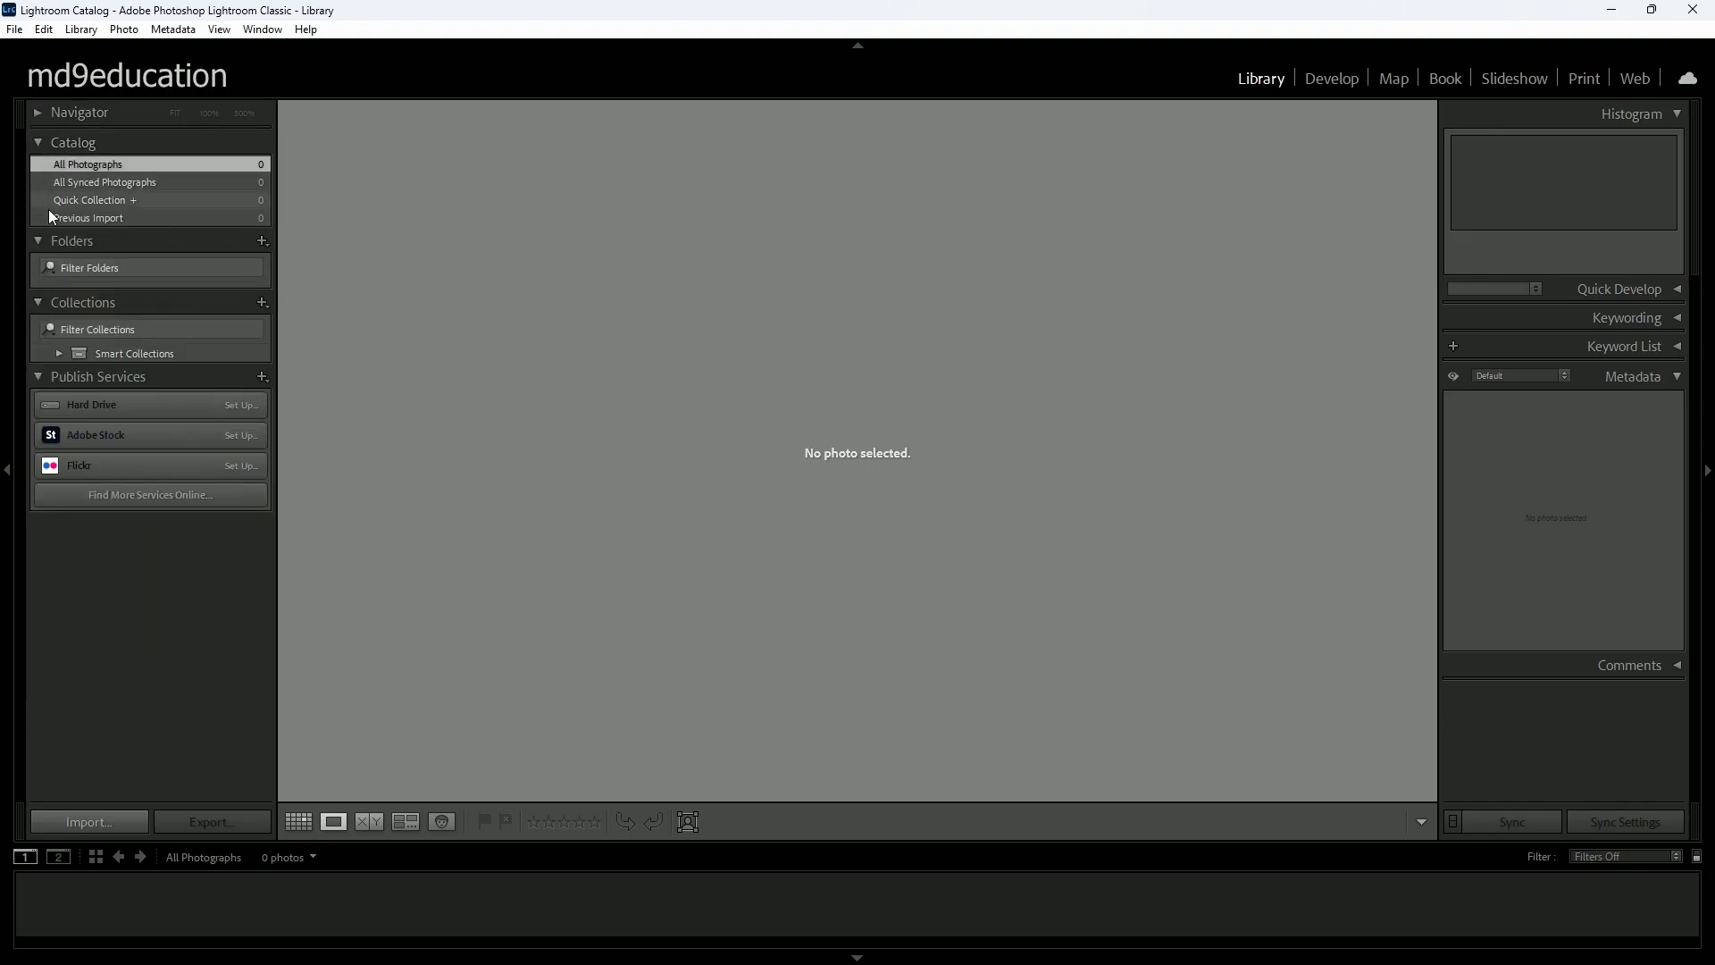
pyautogui.click(39, 243)
pyautogui.click(39, 243)
# - Create a new catalog named Class 01_Imprt on the Desktop
pyautogui.click(14, 29)
pyautogui.moveTo(44, 28)
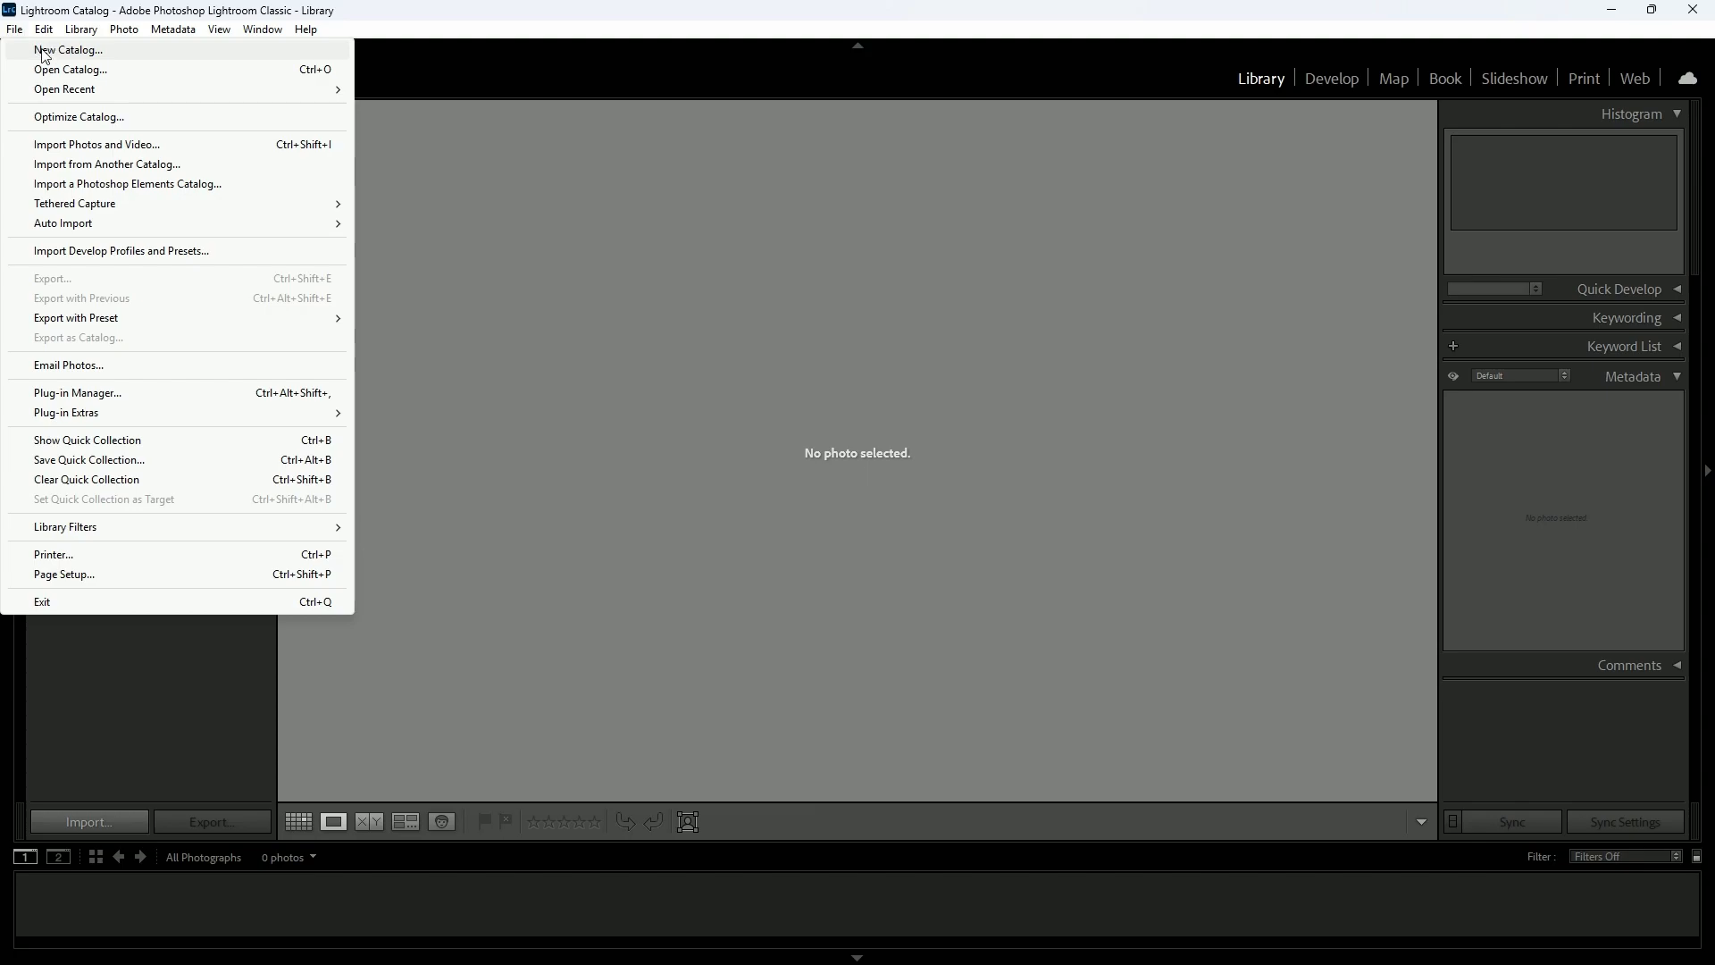
pyautogui.click(41, 54)
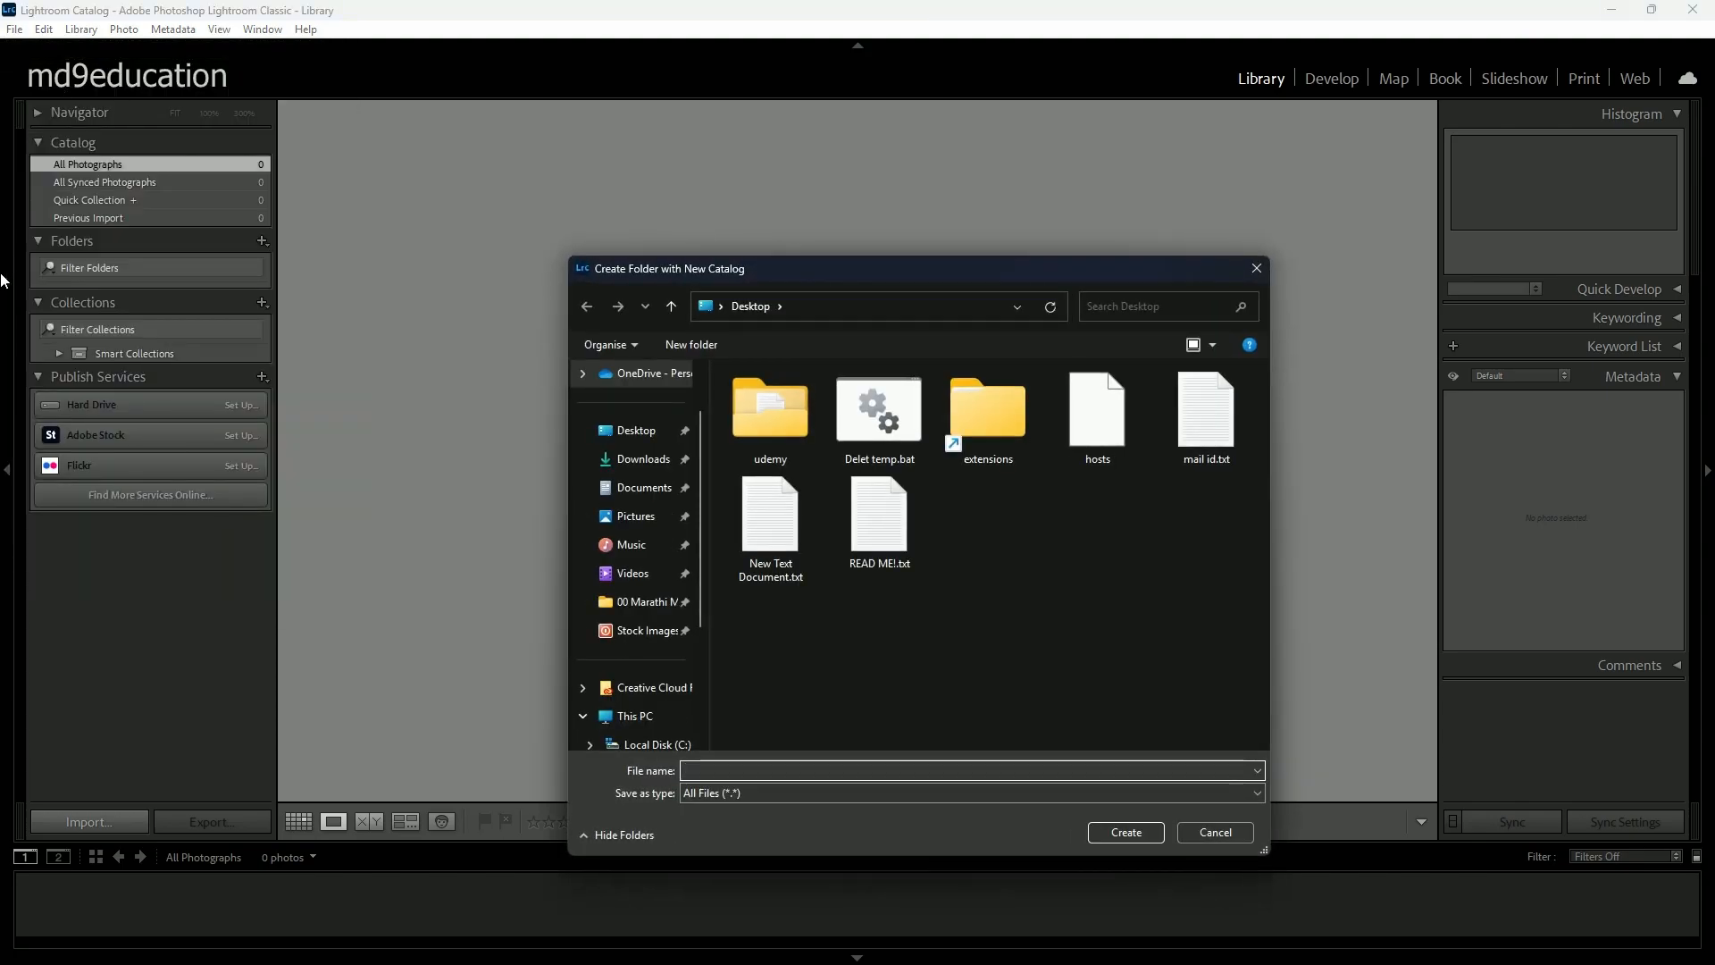
pyautogui.moveTo(828, 269); pyautogui.dragTo(686, 172)
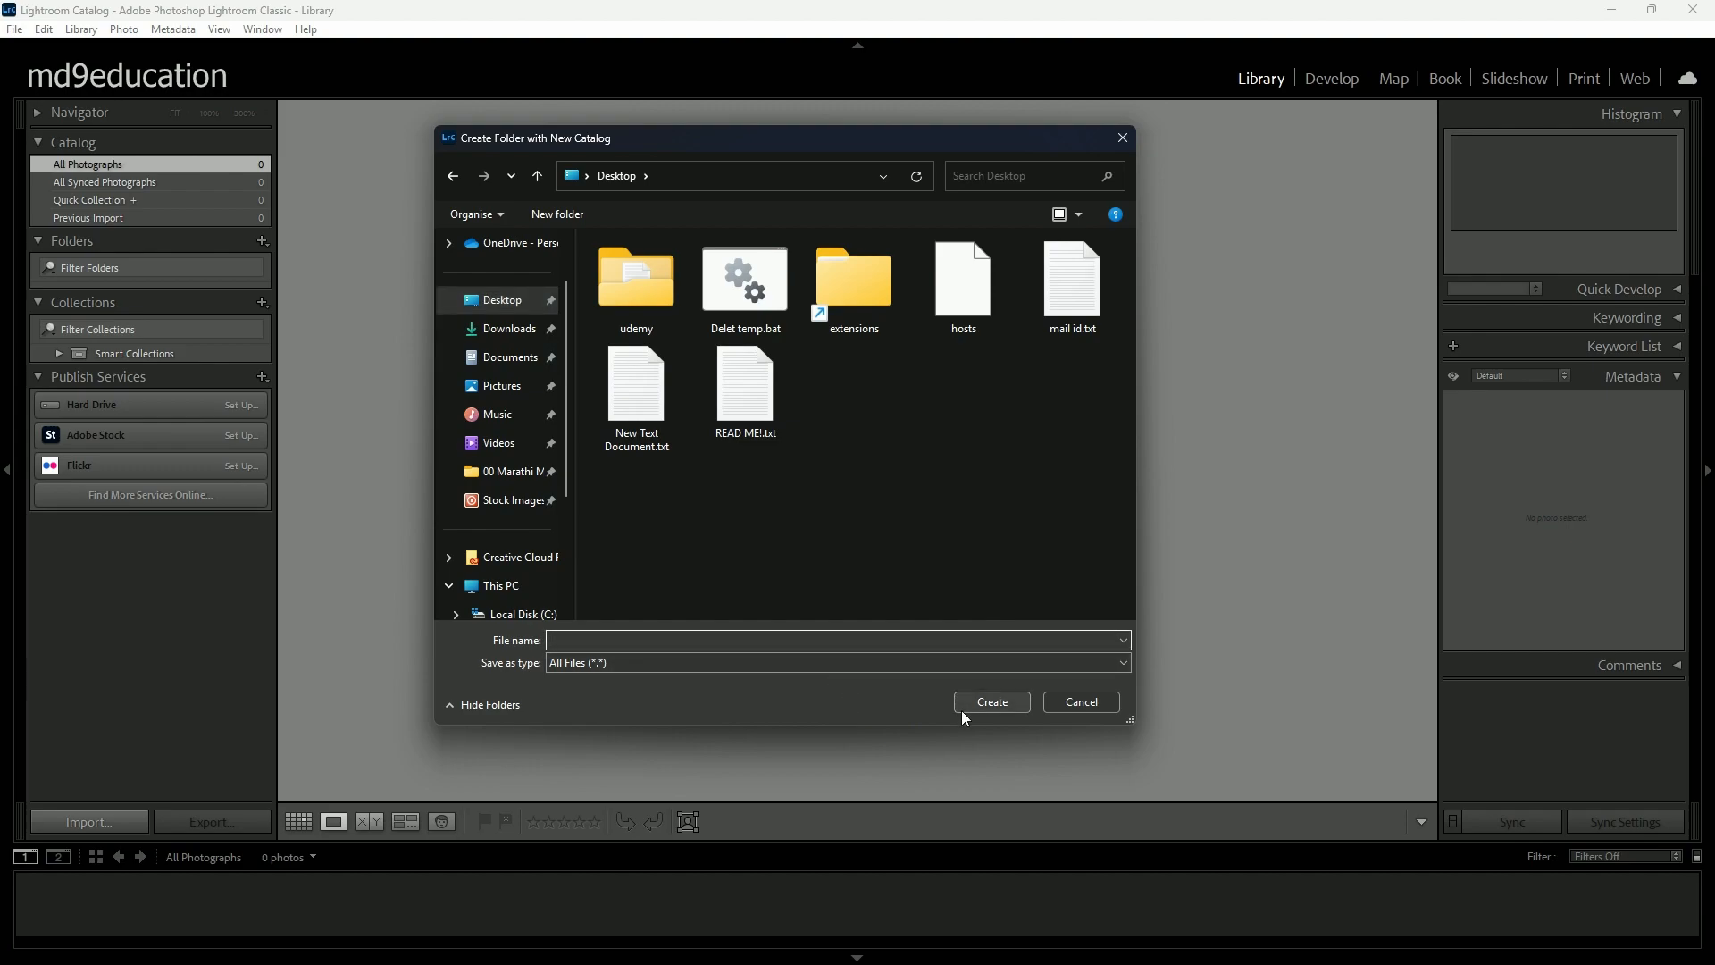
pyautogui.write('ass 01_Imprt')
pyautogui.click(998, 704)
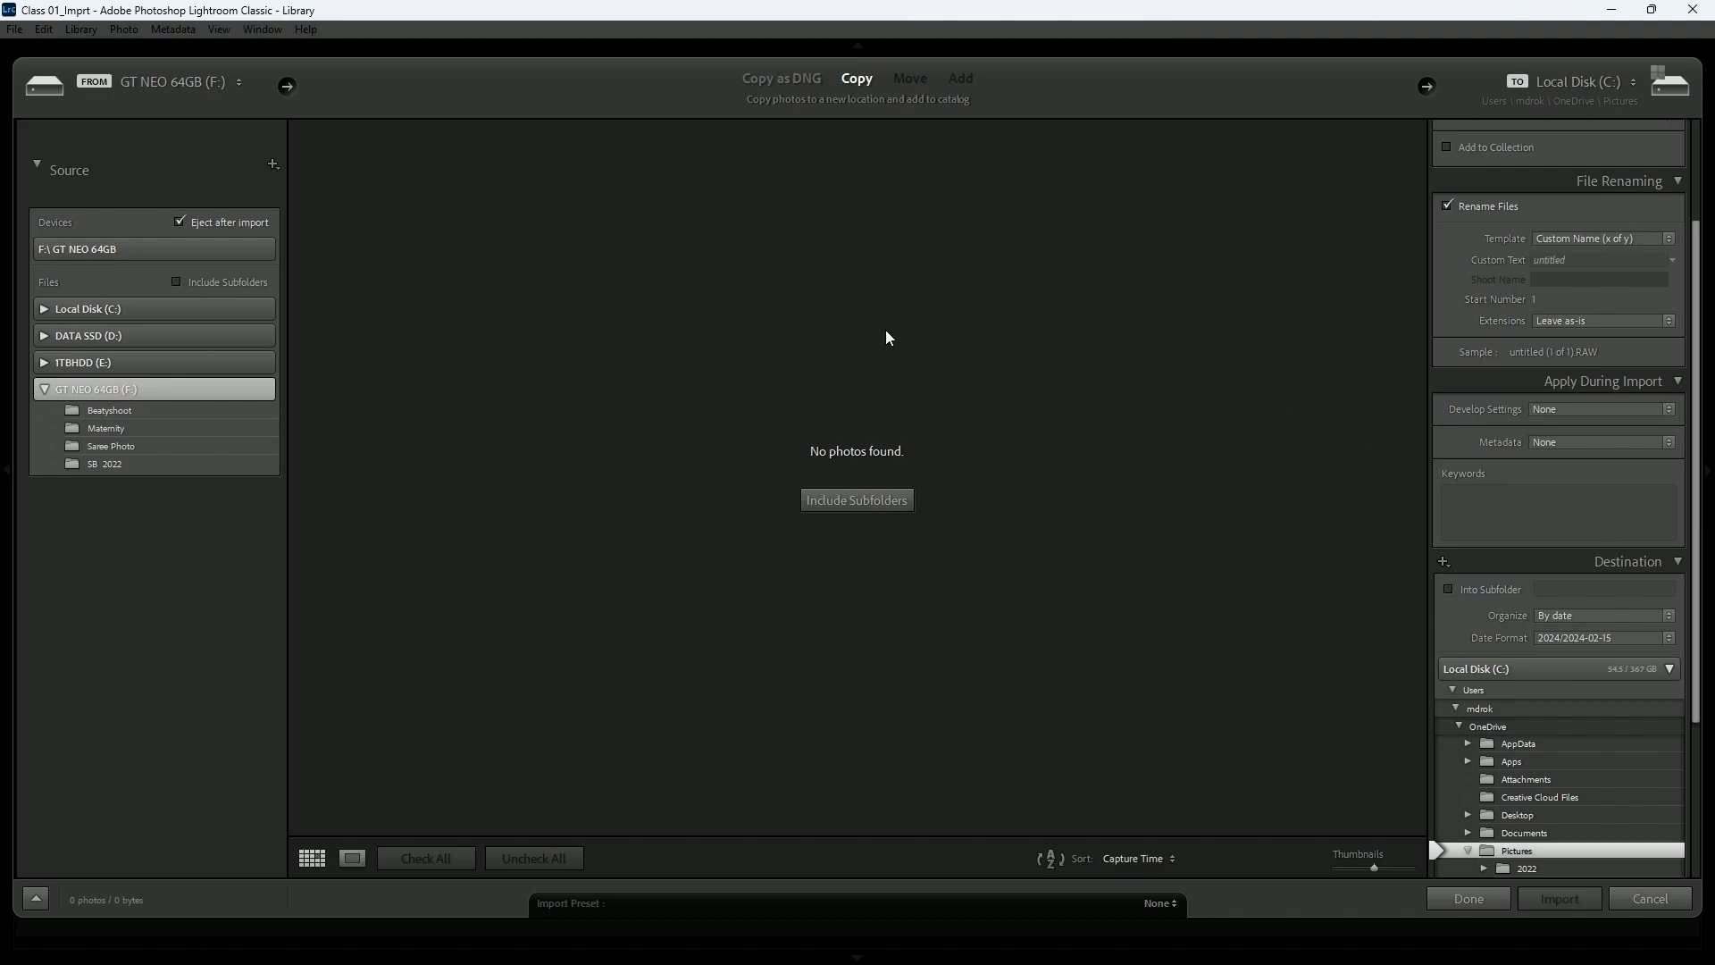
# - Reduce the photo import window to its compact view
pyautogui.click(43, 901)
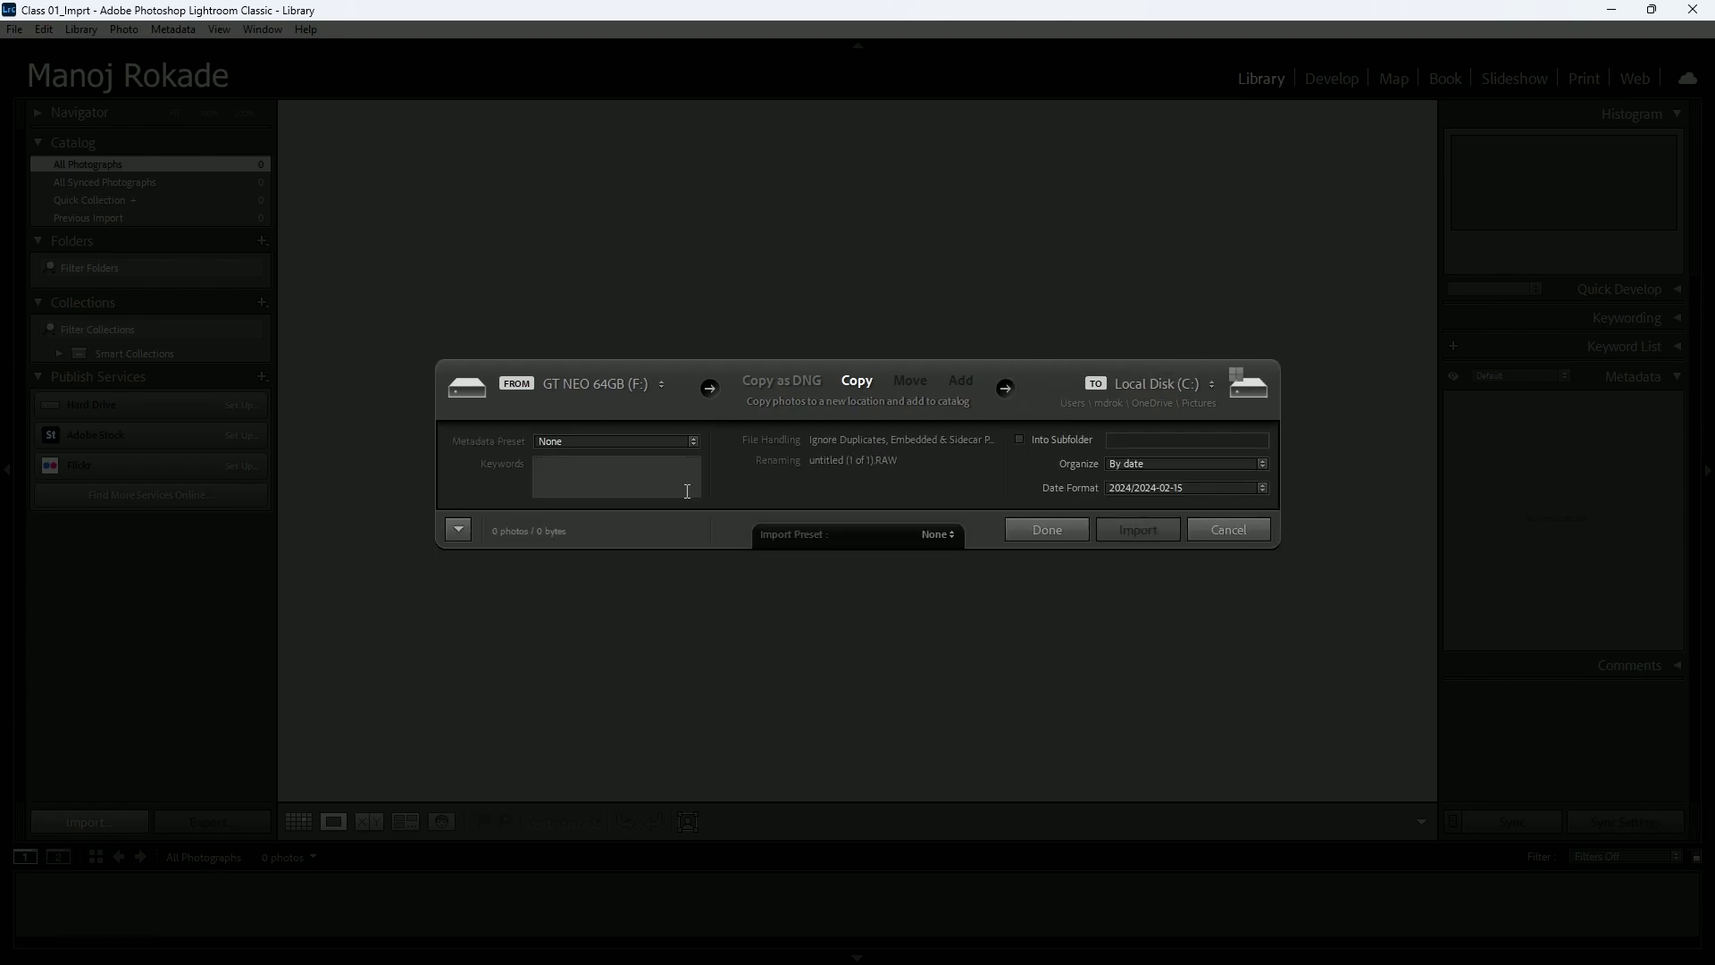
# - Expand the import window to its full view, and switch the import method to Copy as DNG and back to Copy
pyautogui.click(459, 535)
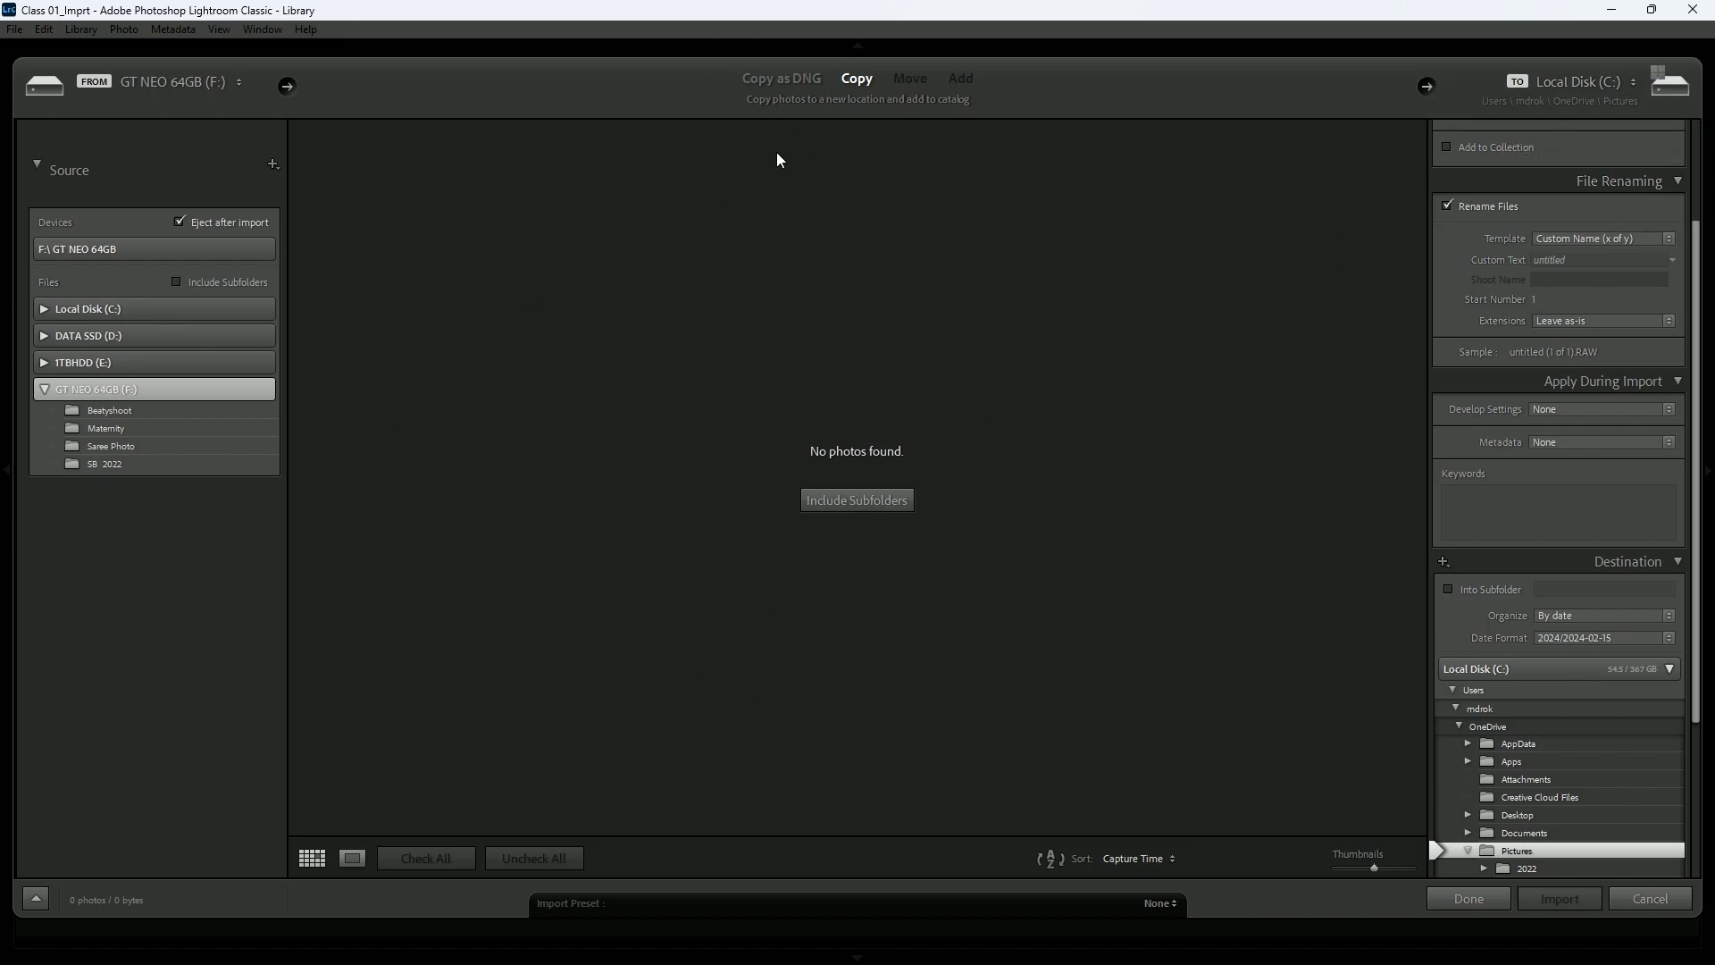
pyautogui.click(781, 79)
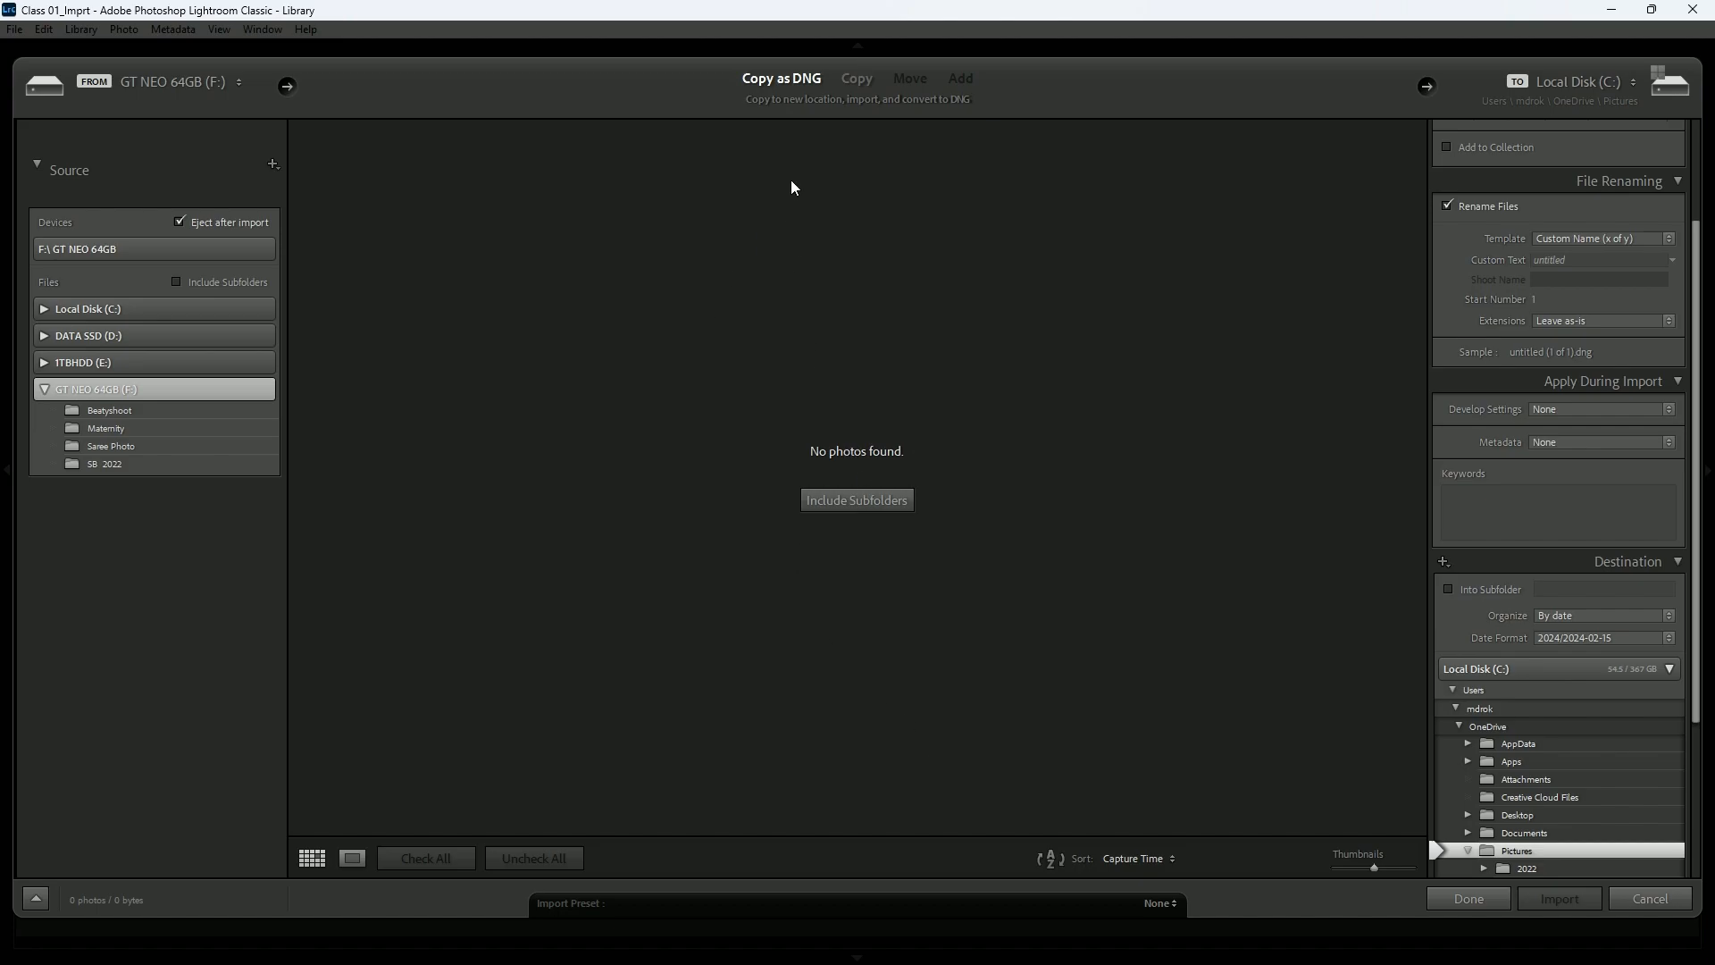
pyautogui.click(860, 81)
# - List the photos in all subfolders of the GT NEO 64GB (F:) drive and look through them
pyautogui.click(861, 502)
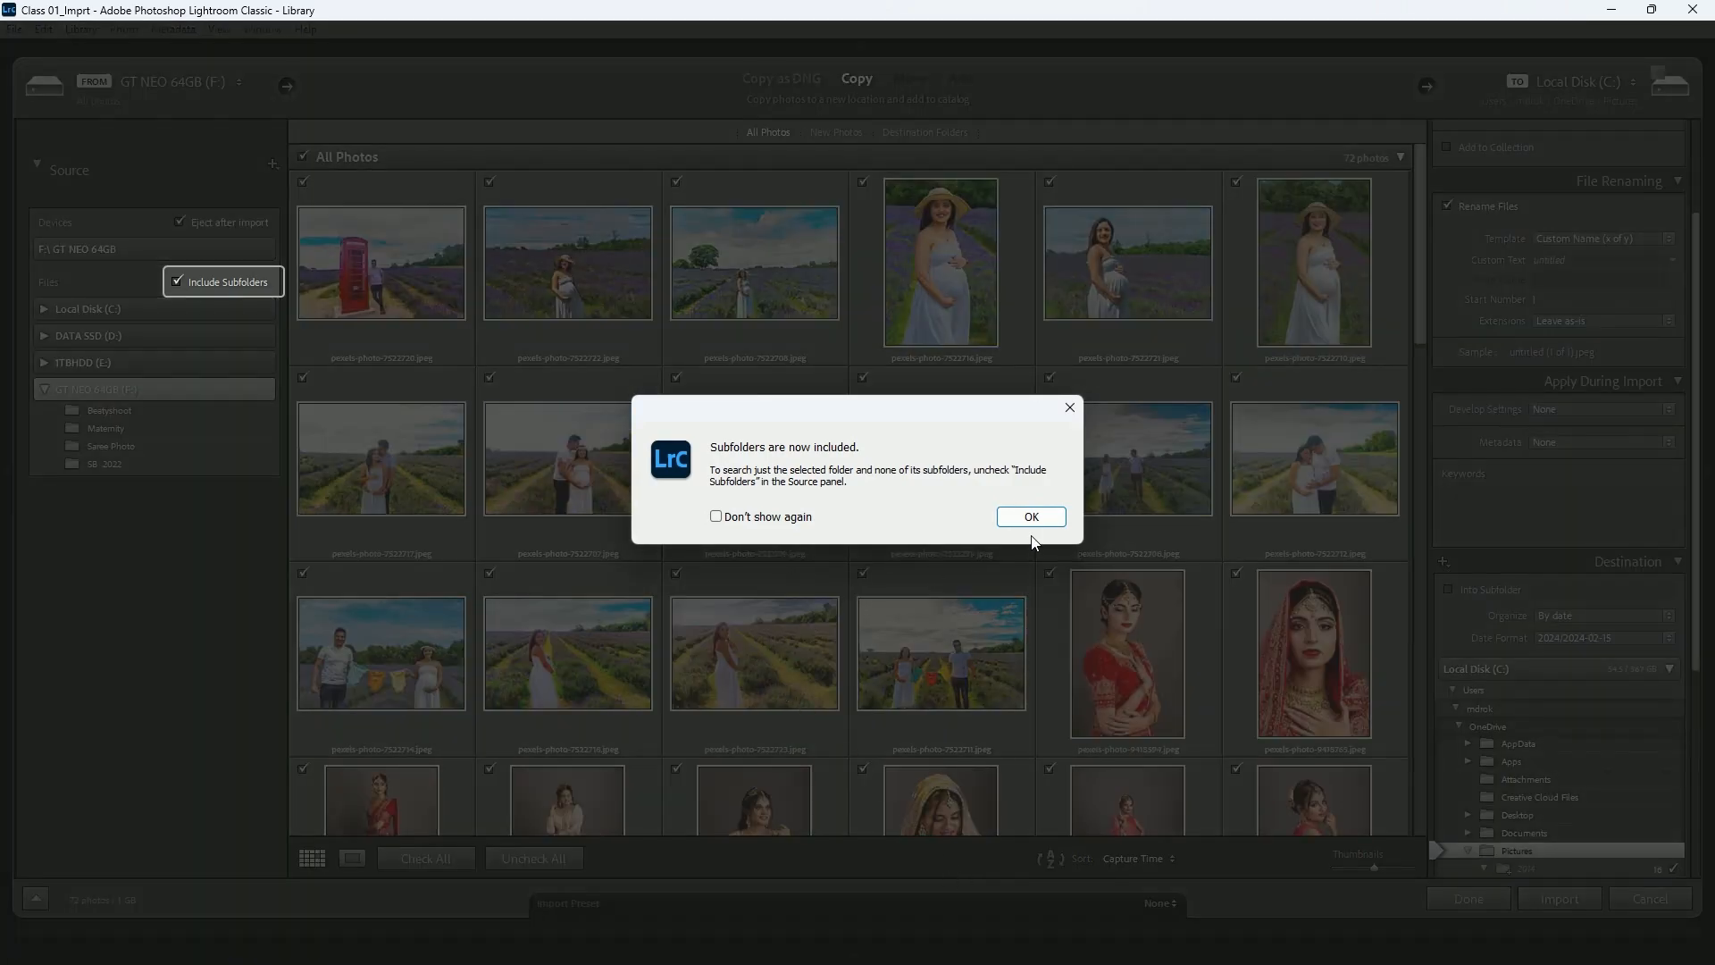
pyautogui.click(1031, 518)
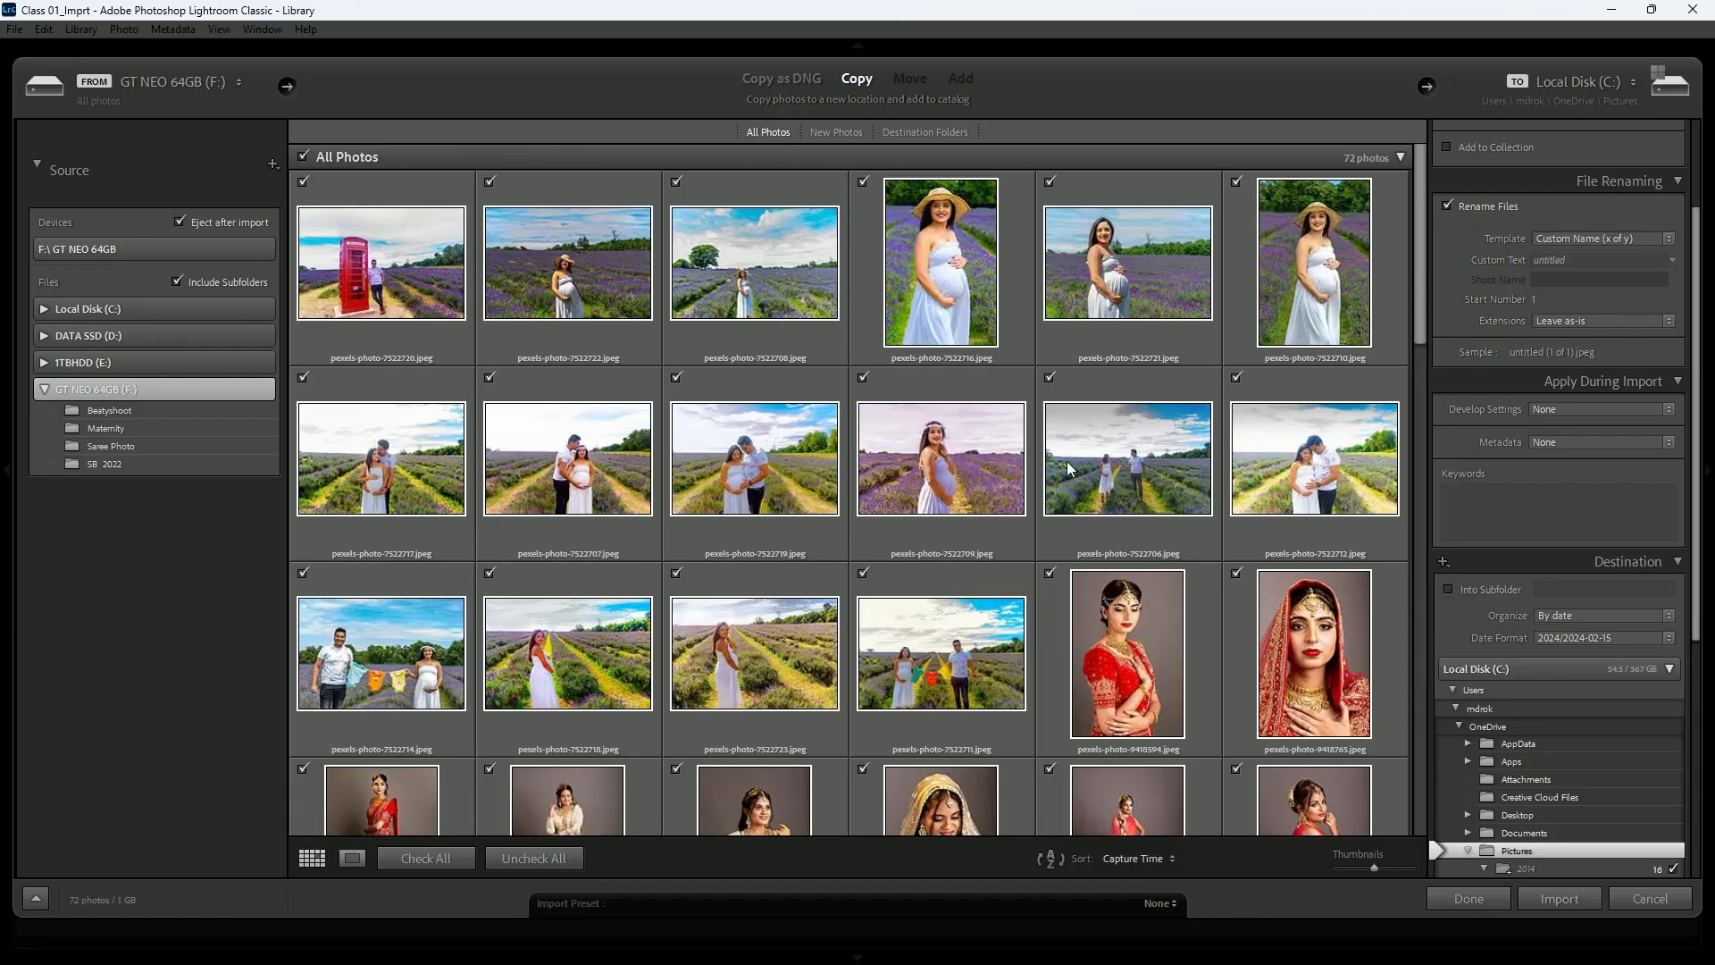
pyautogui.moveTo(1422, 185)
pyautogui.mouseDown()
pyautogui.moveTo(1402, 832)
pyautogui.moveTo(1394, 178)
pyautogui.mouseUp()
# - Preview the photos in the Beatyshoot, Maternity and Saree Photo source folders one after another
pyautogui.click(114, 411)
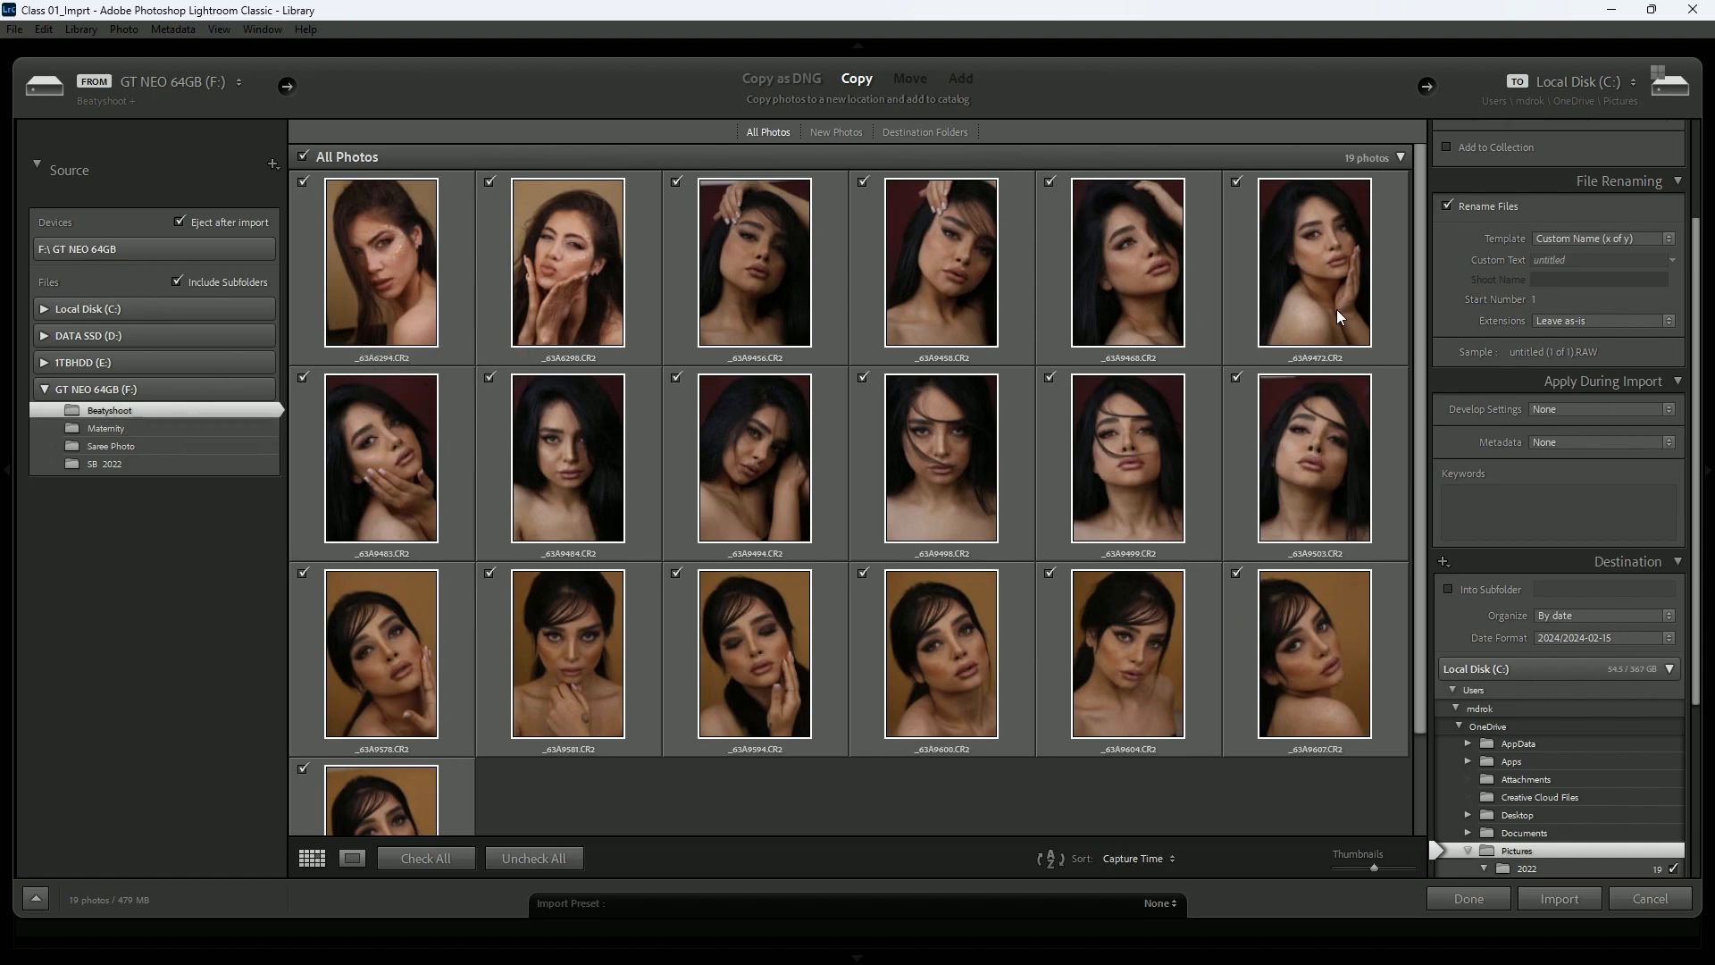
pyautogui.click(115, 427)
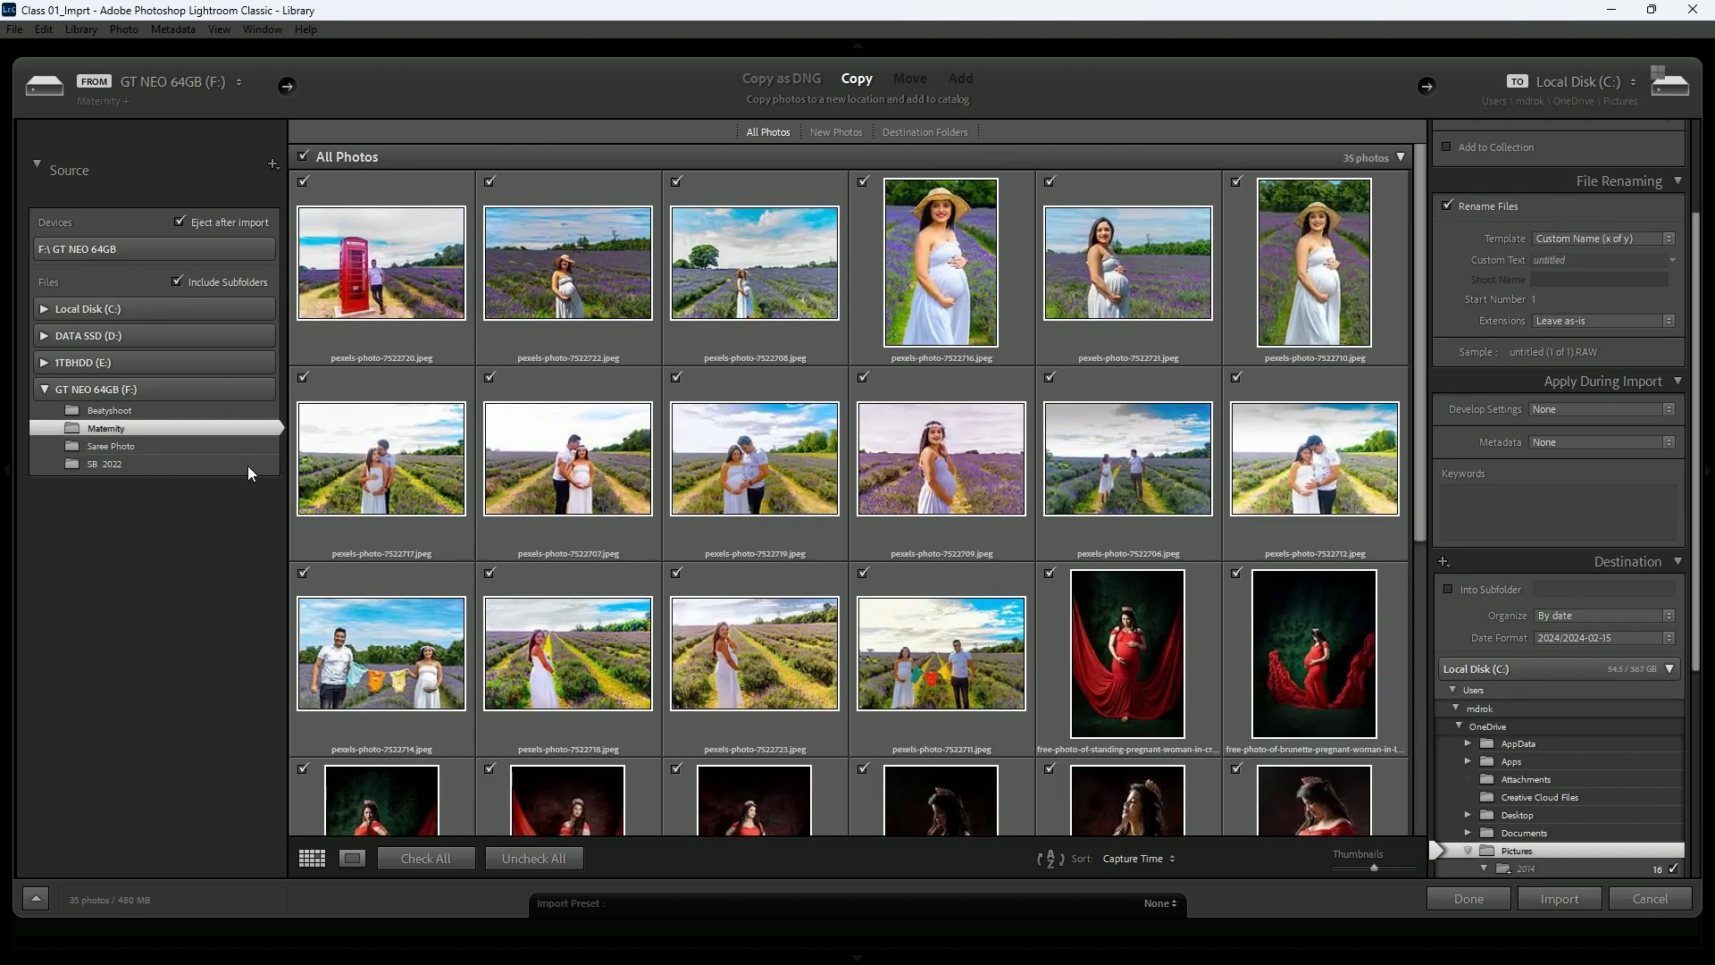
pyautogui.click(176, 445)
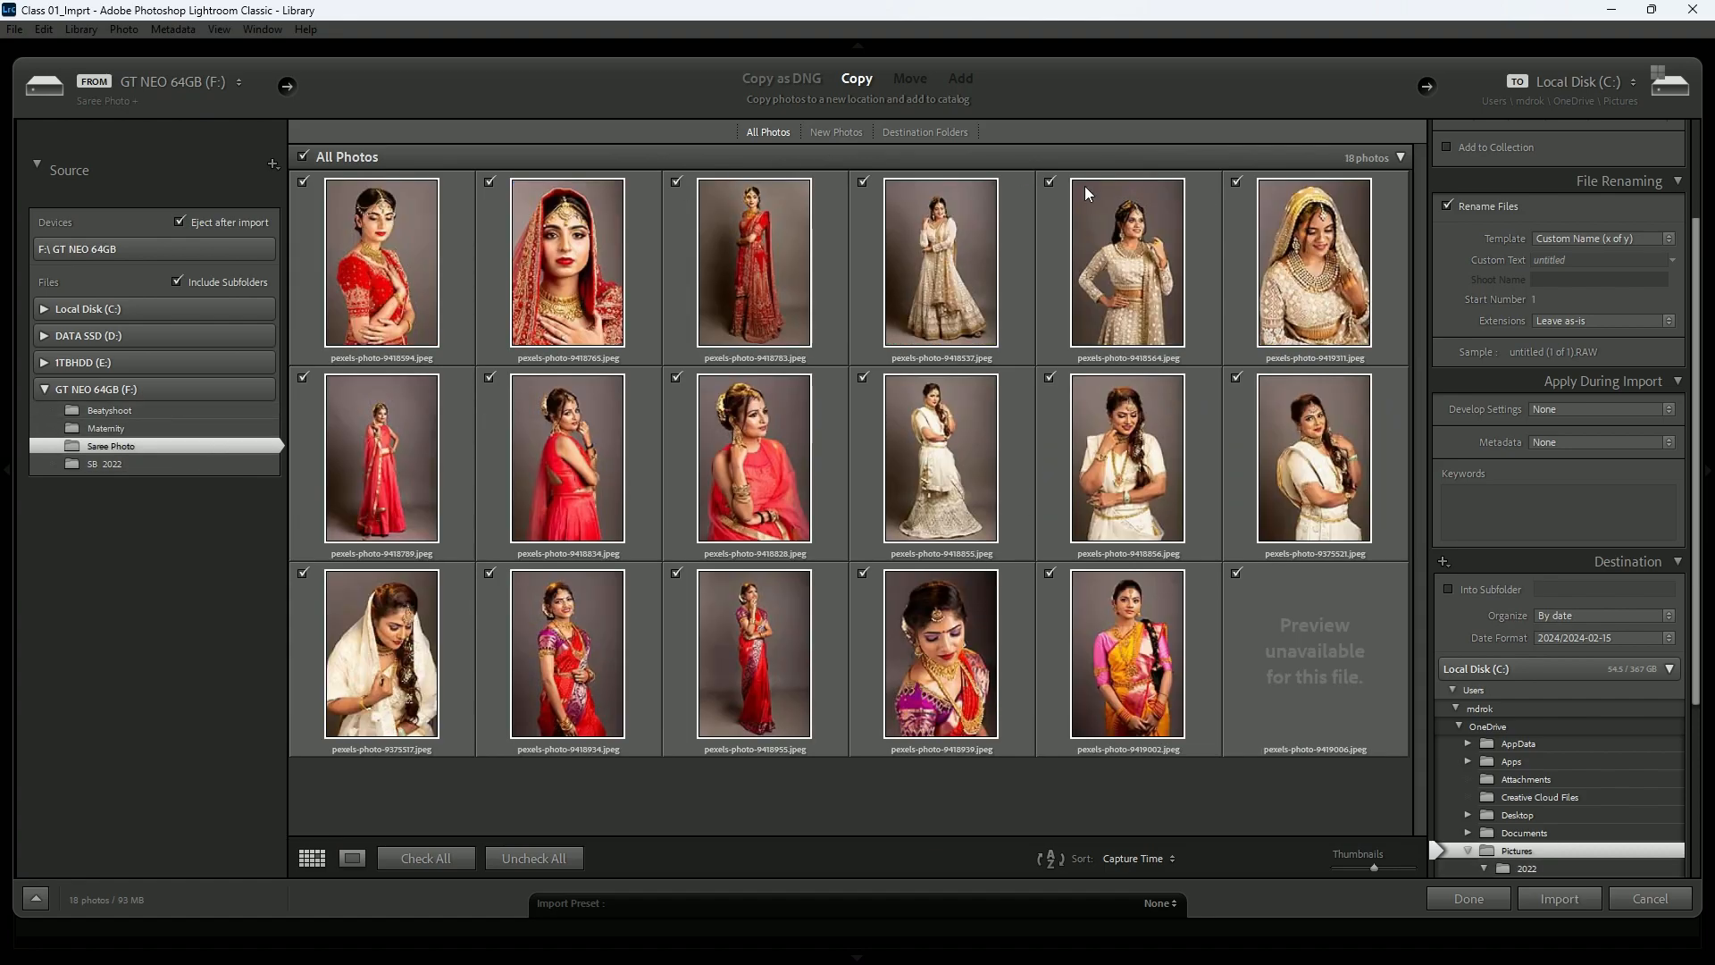
# - Show the whole GT NEO 64GB (F:) drive with subfolders included, and view the Beatyshoot and Maternity folders separately
pyautogui.click(125, 390)
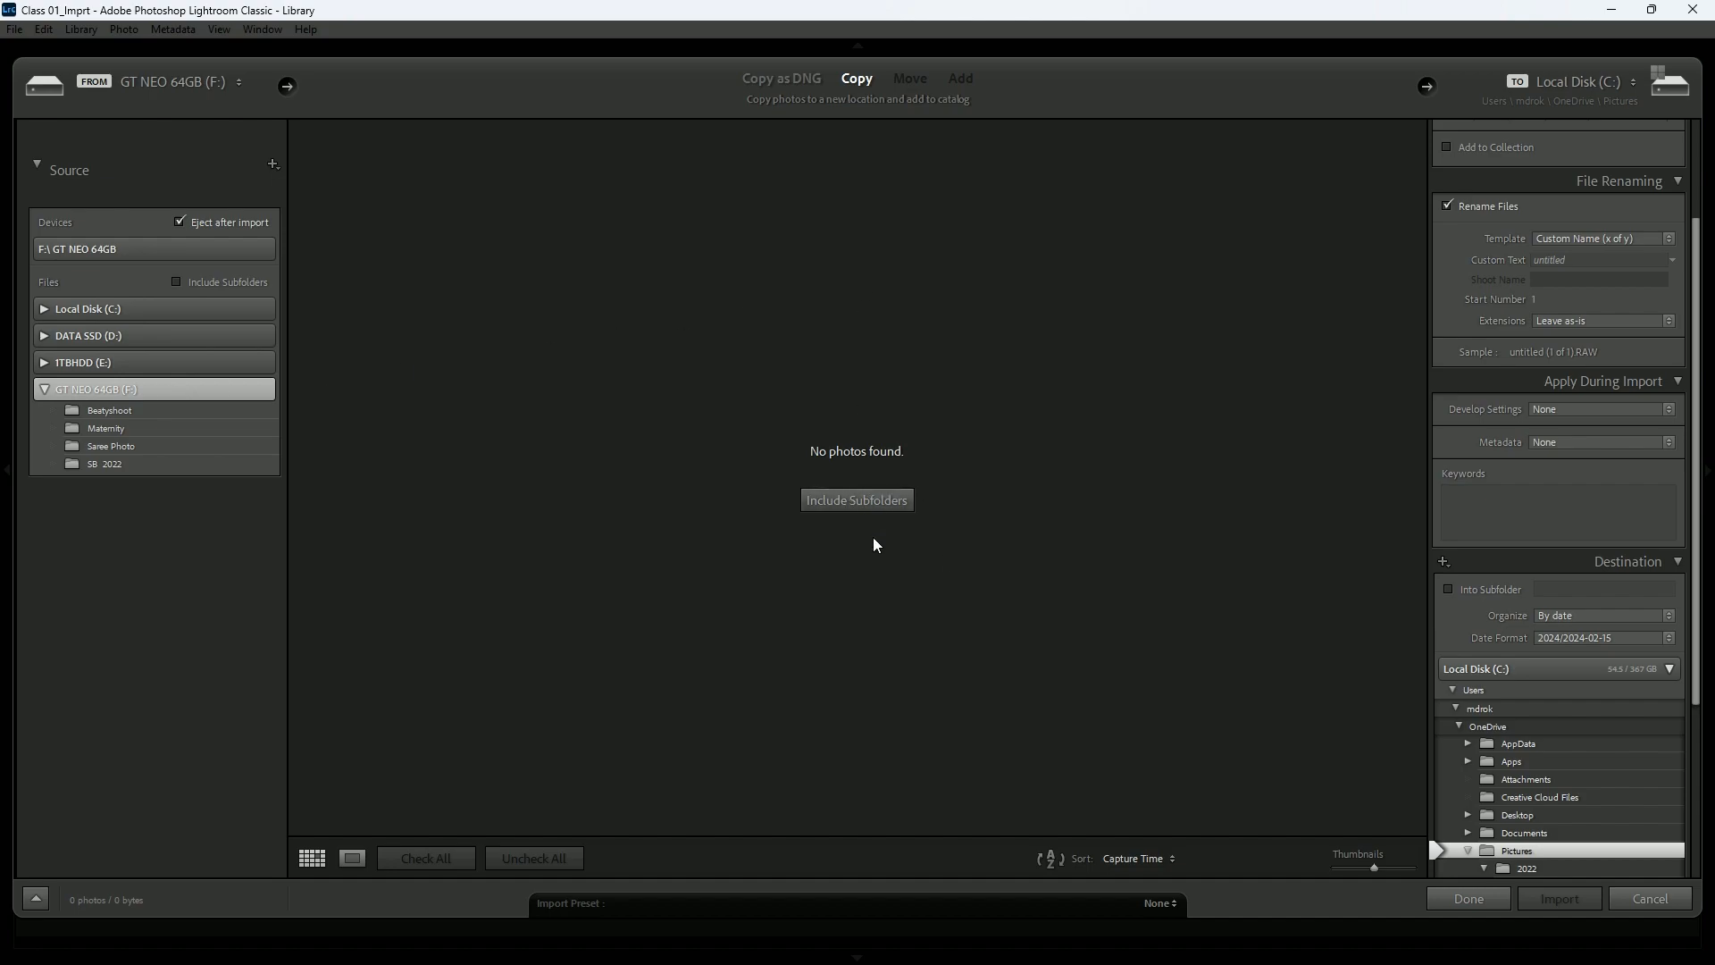
pyautogui.click(837, 503)
pyautogui.click(91, 416)
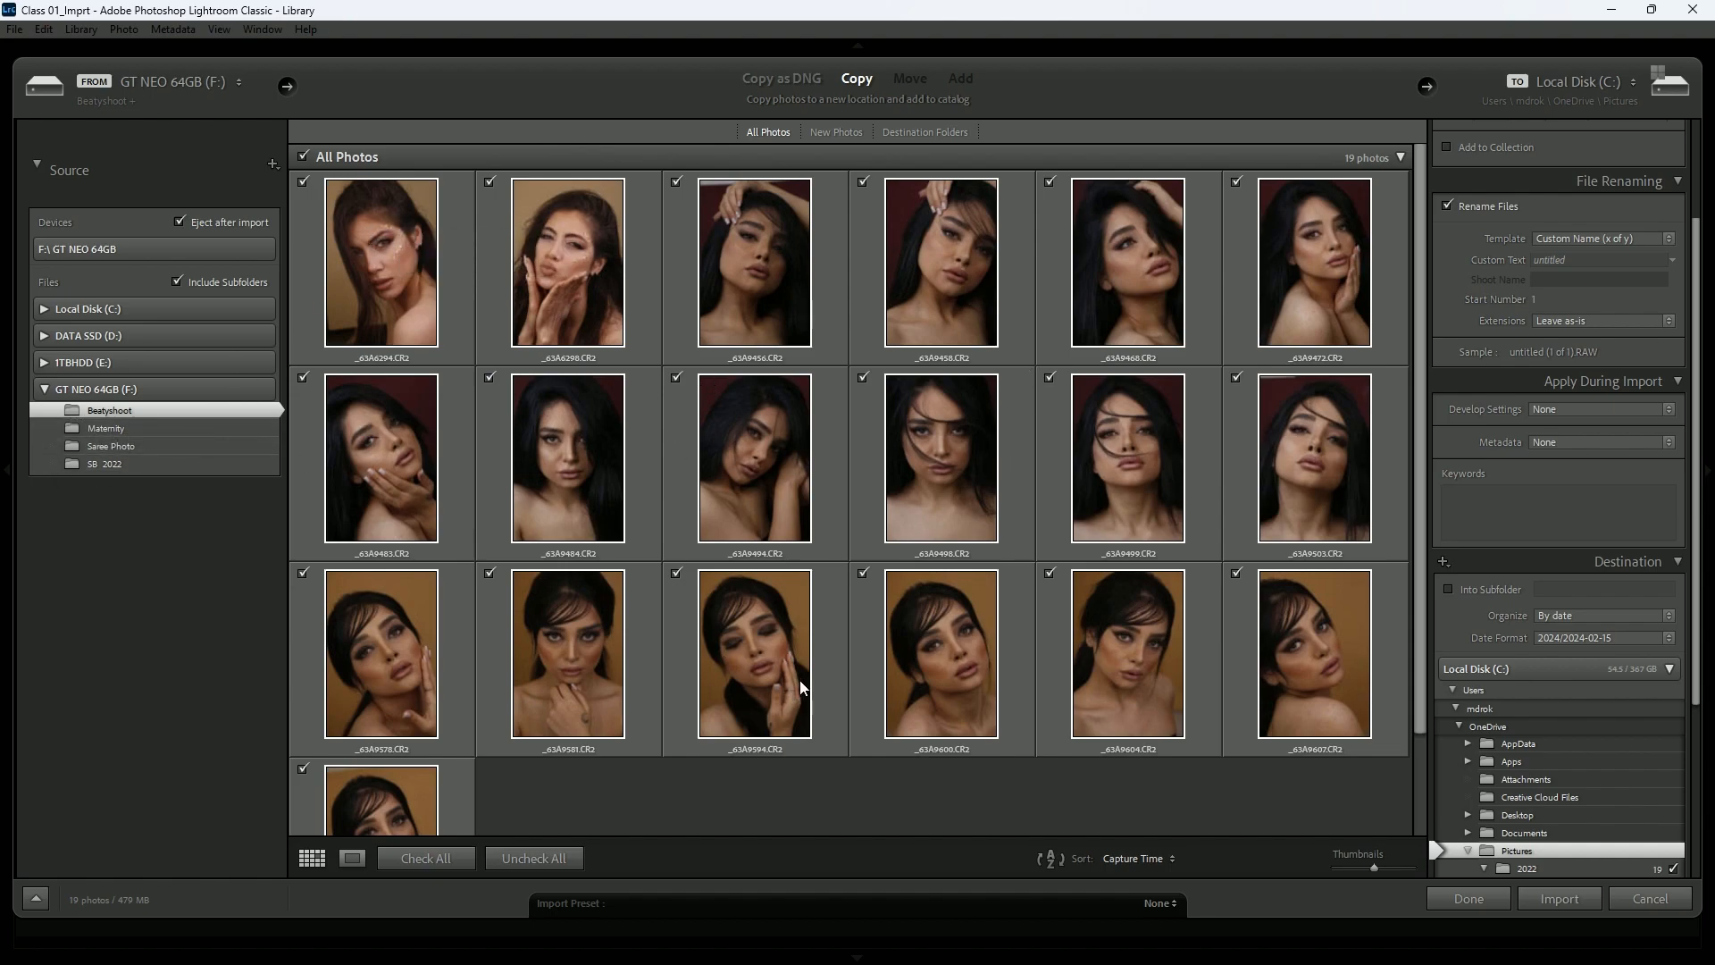
pyautogui.moveTo(769, 635)
pyautogui.click(175, 427)
# - List the entire F: drive with its subfolders again, and compare it with the Beatyshoot, Maternity and Saree Photo folders
pyautogui.click(213, 390)
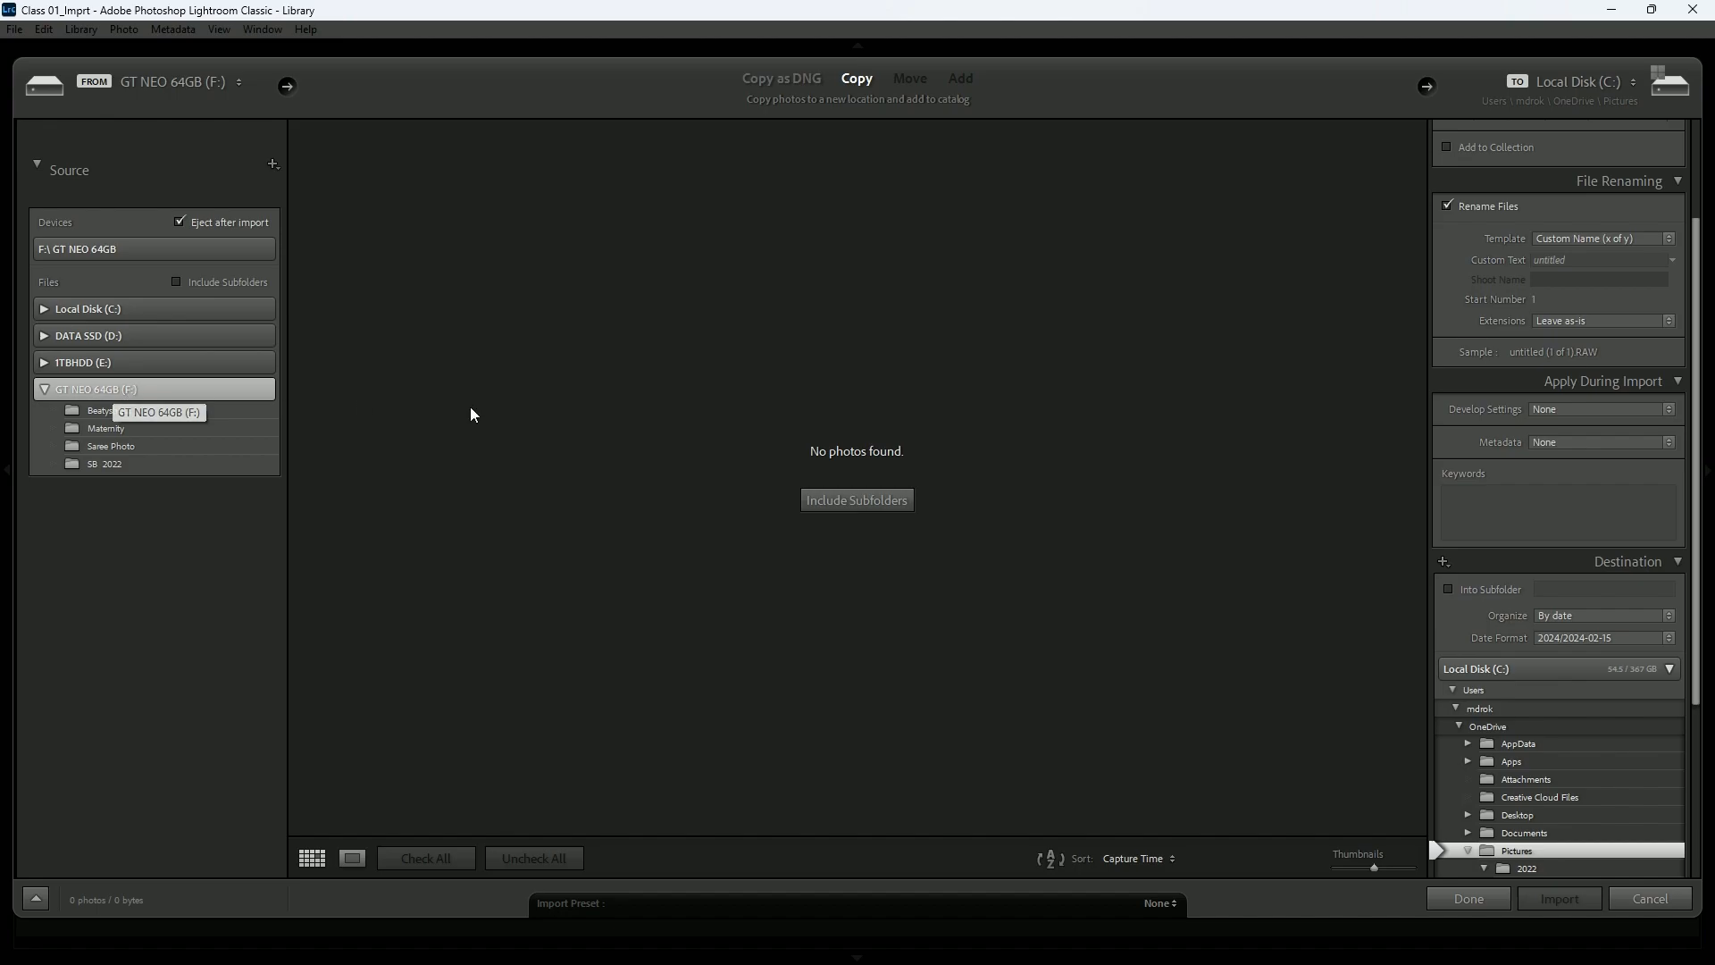
pyautogui.click(882, 498)
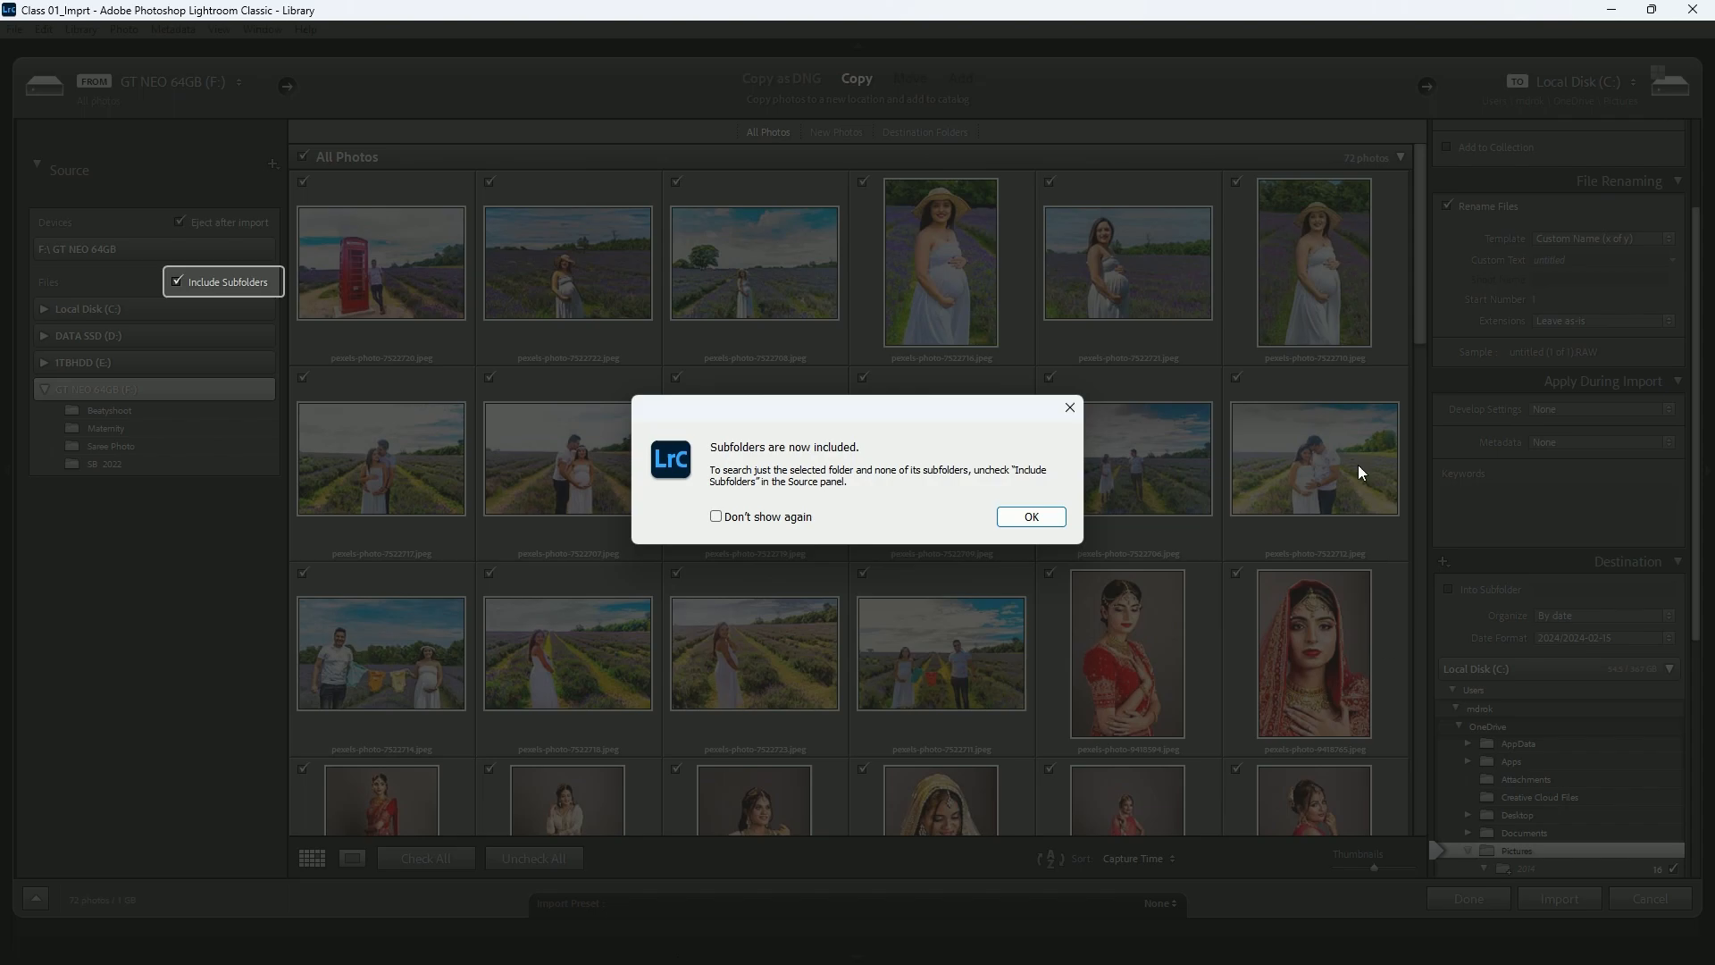
pyautogui.click(1056, 523)
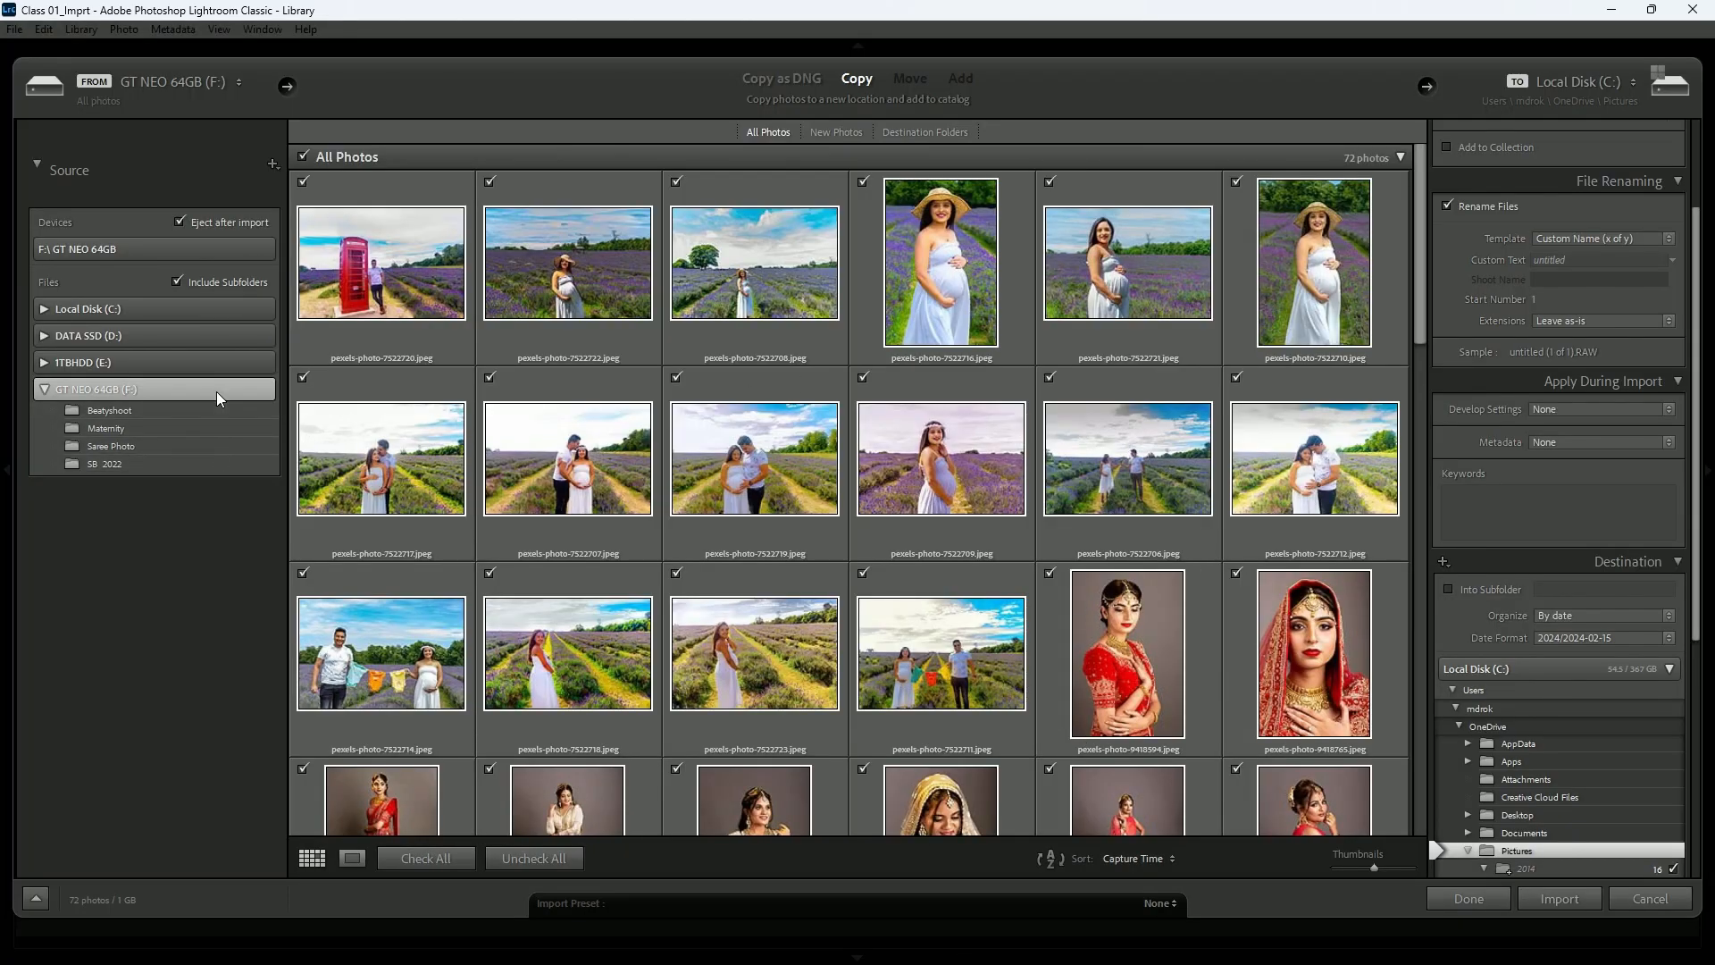
pyautogui.click(131, 411)
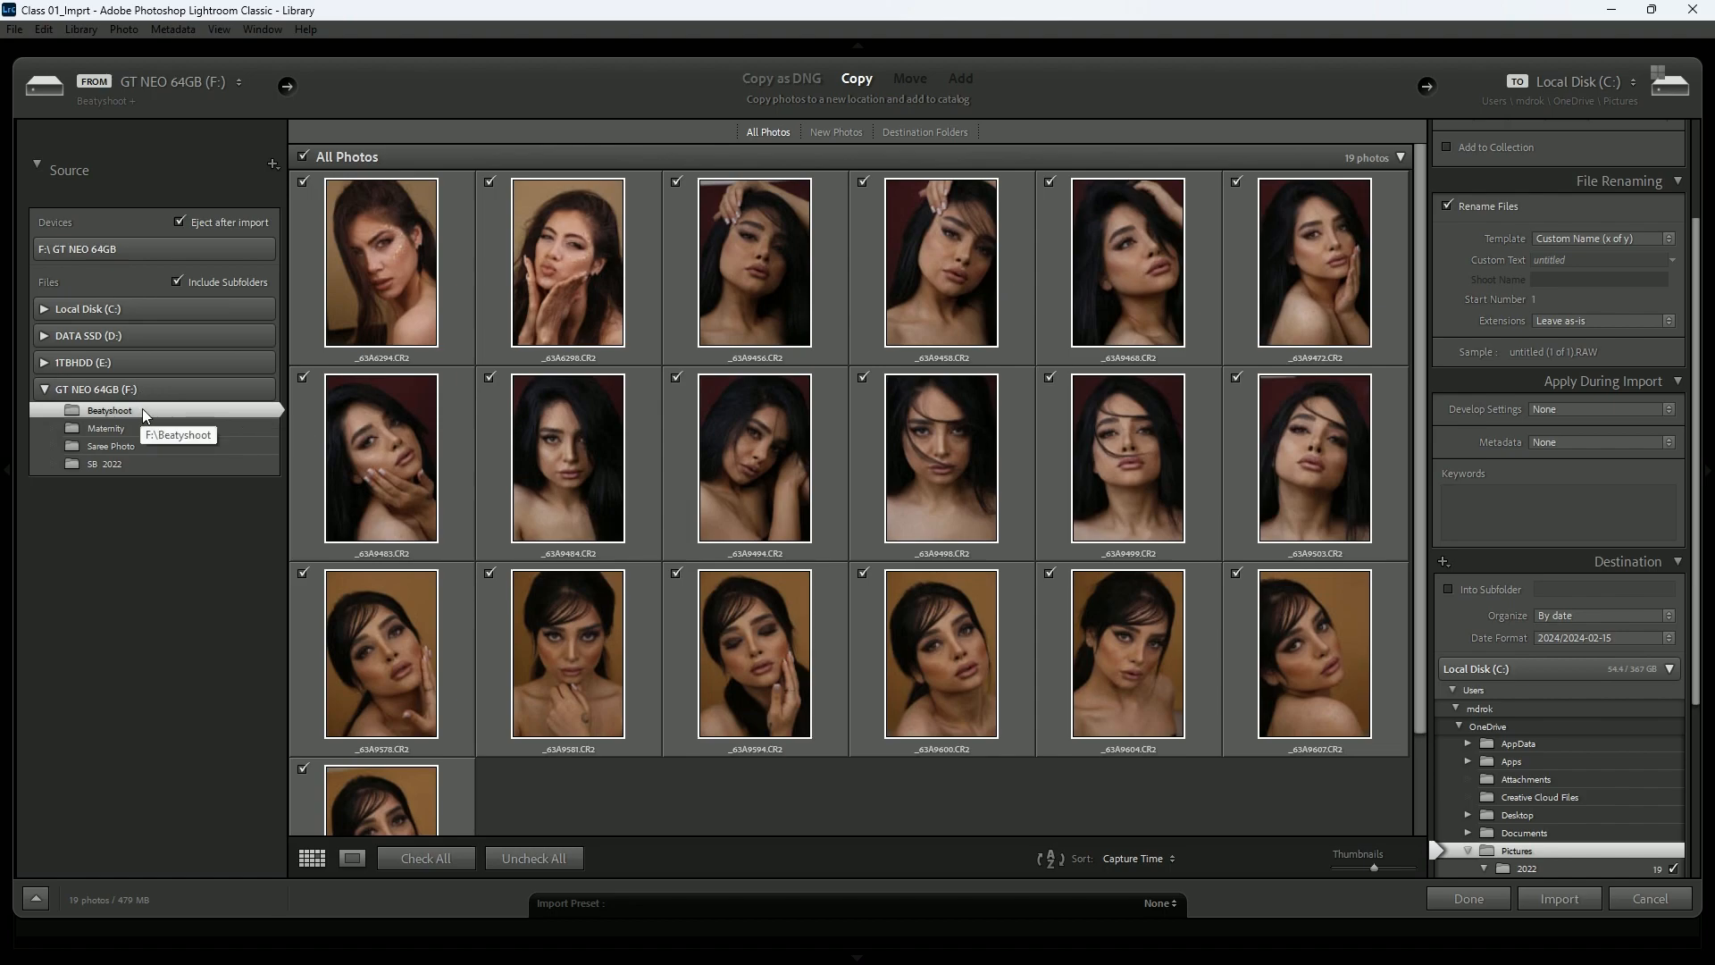
pyautogui.click(121, 428)
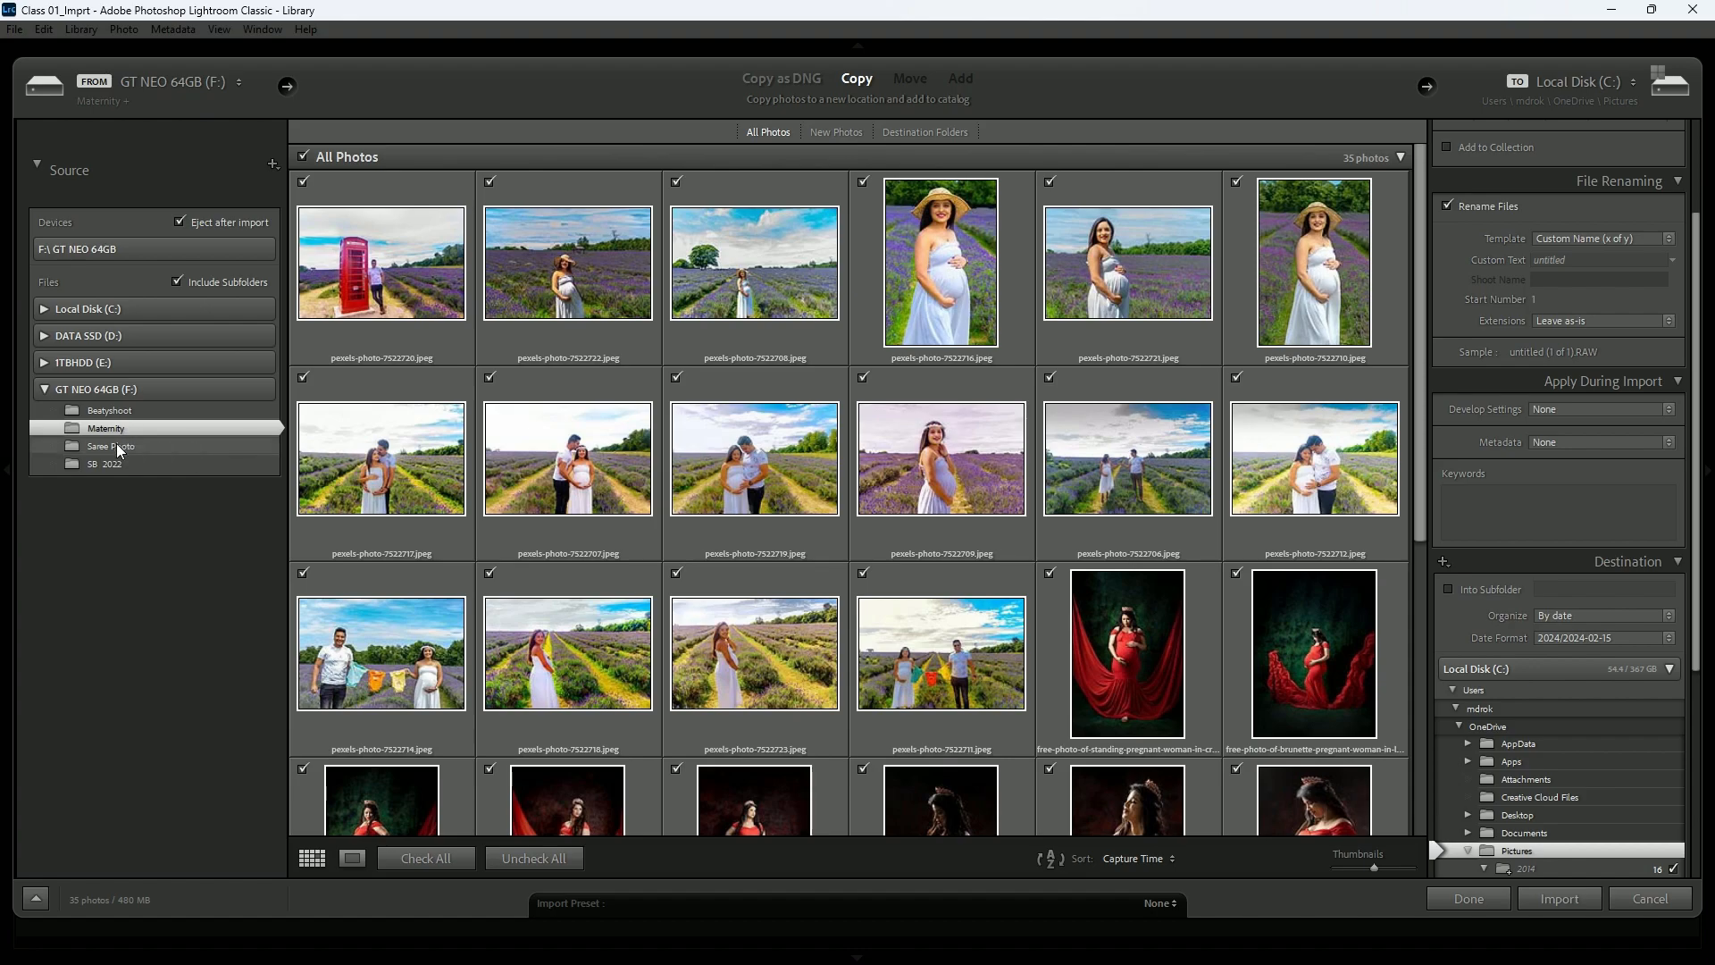
pyautogui.click(123, 447)
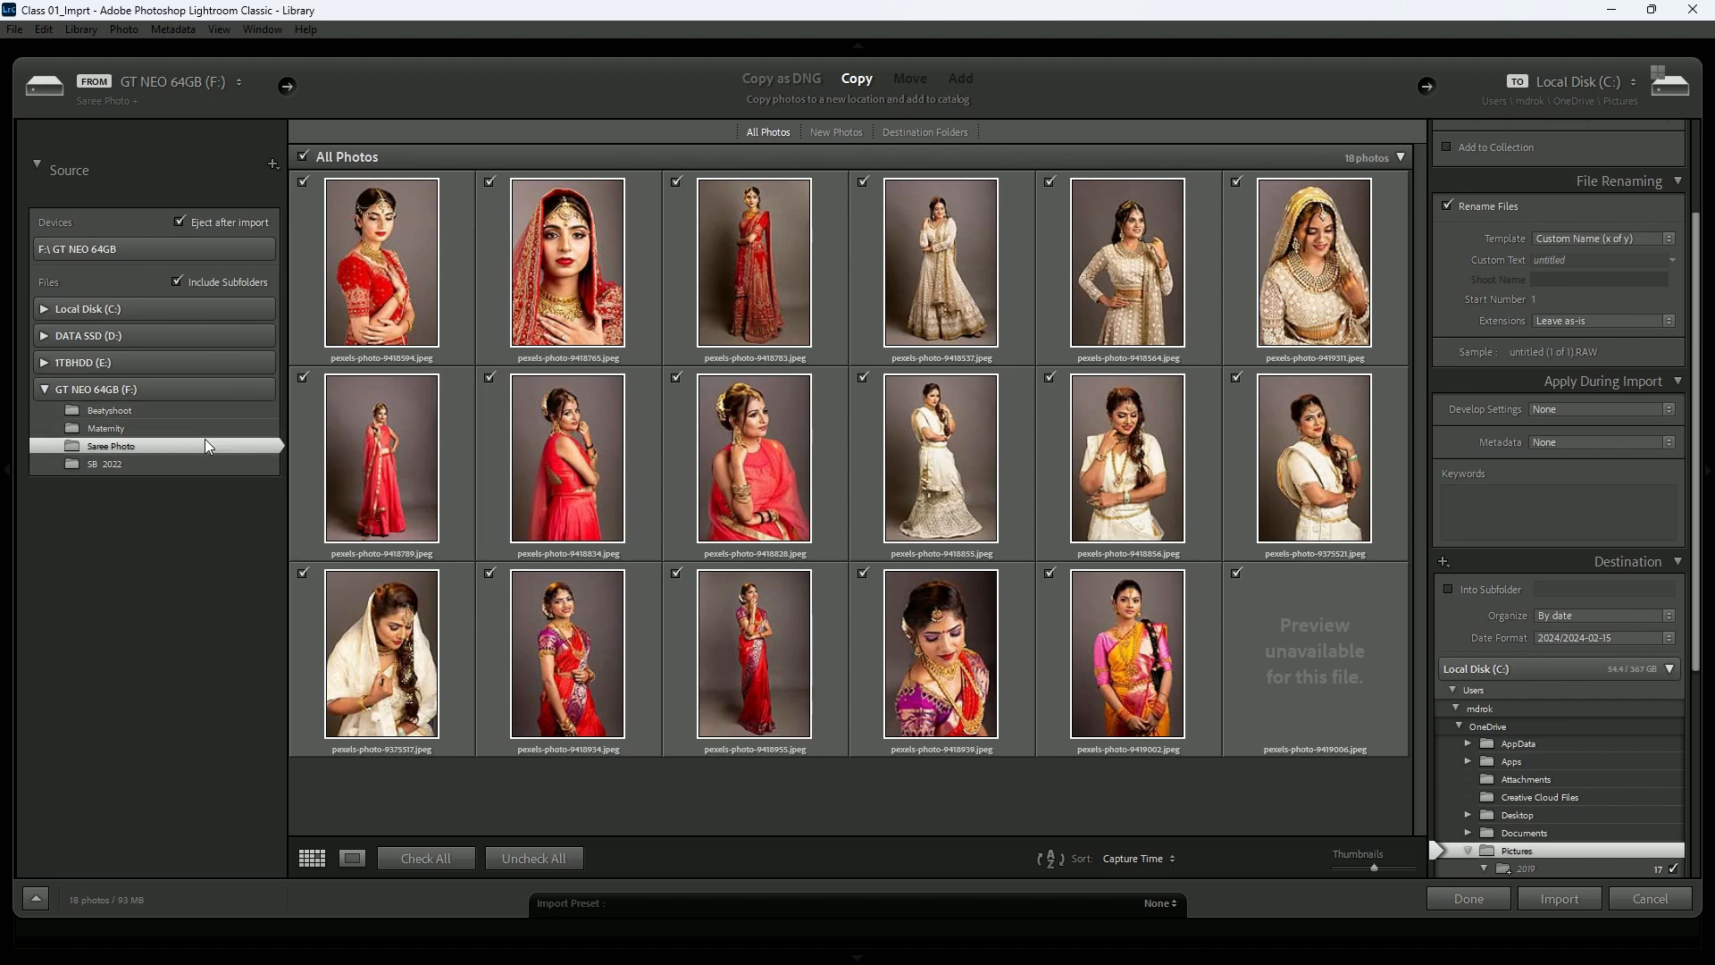
# - Select GT NEO 64GB (F:) as the import source and include its subfolders
pyautogui.click(115, 390)
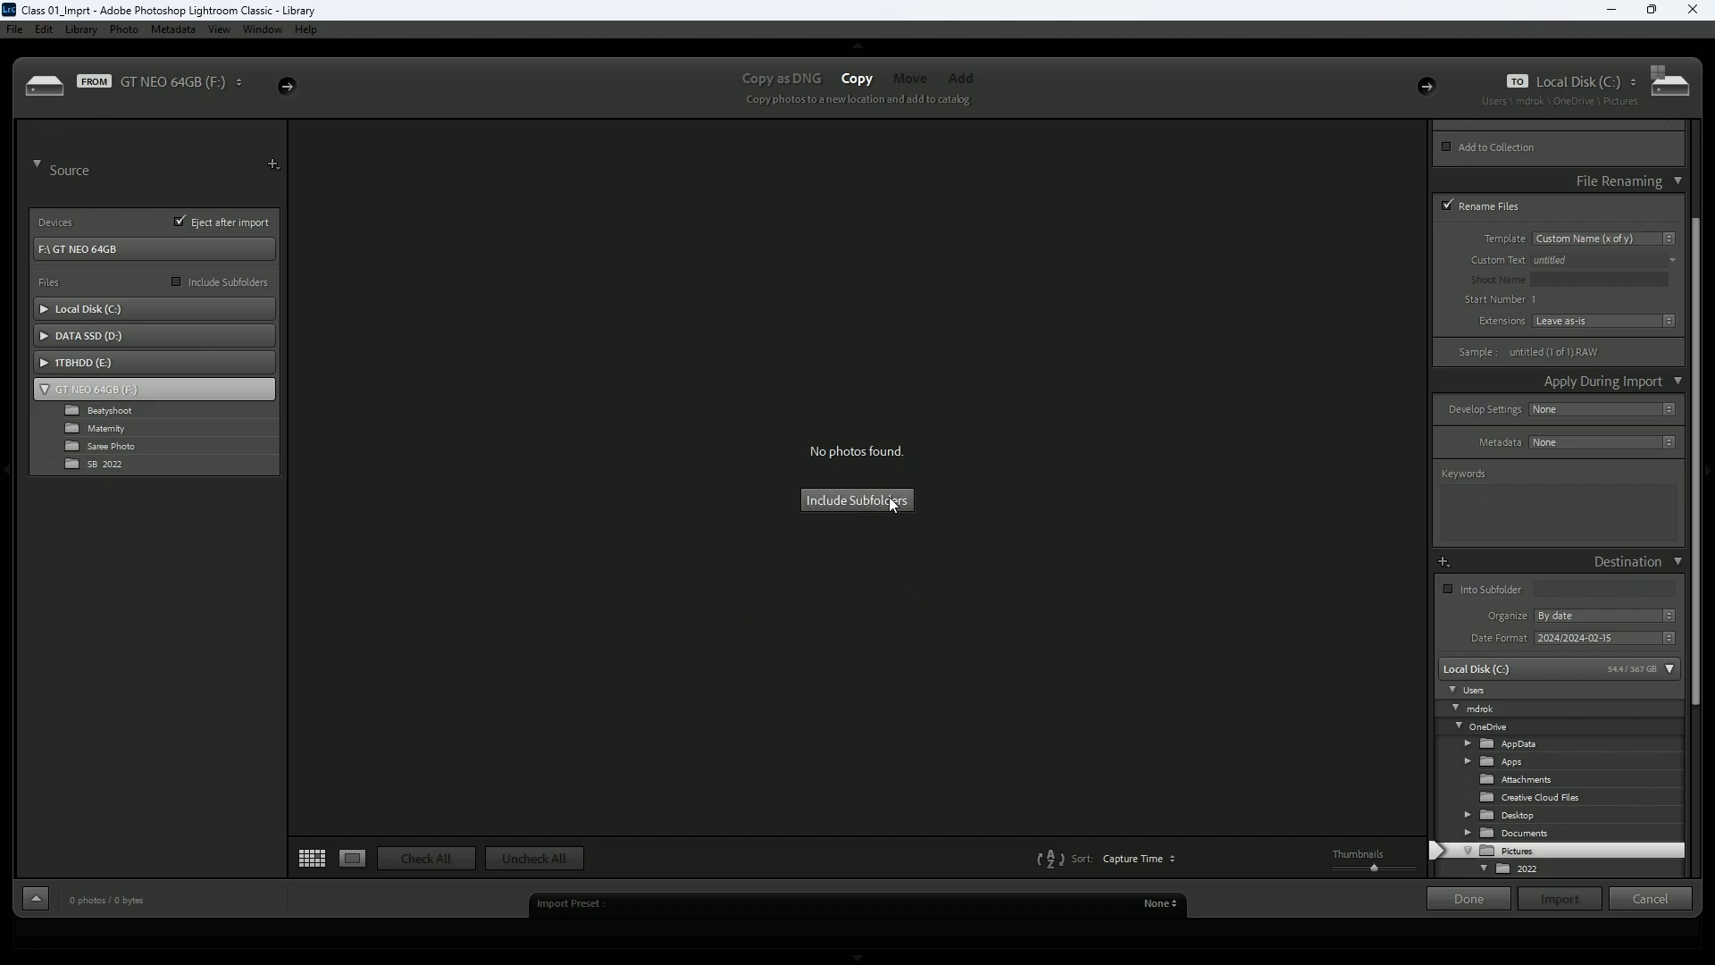
pyautogui.click(863, 500)
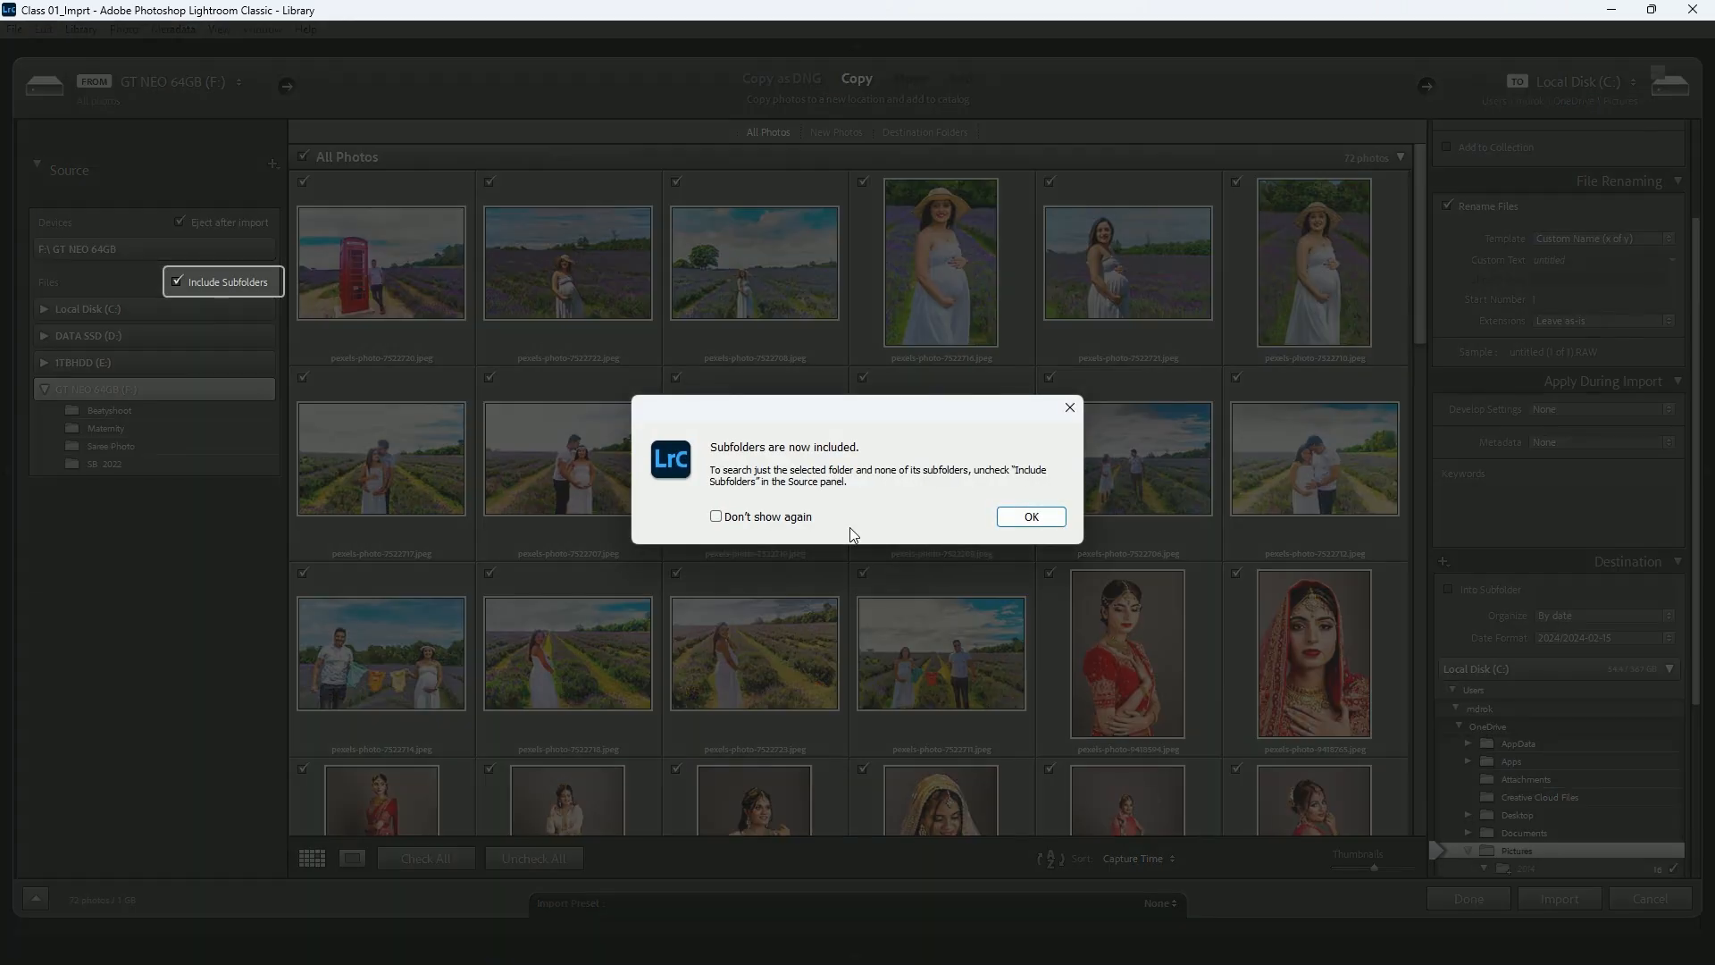
pyautogui.click(1040, 519)
pyautogui.moveTo(1422, 168); pyautogui.dragTo(1386, 145)
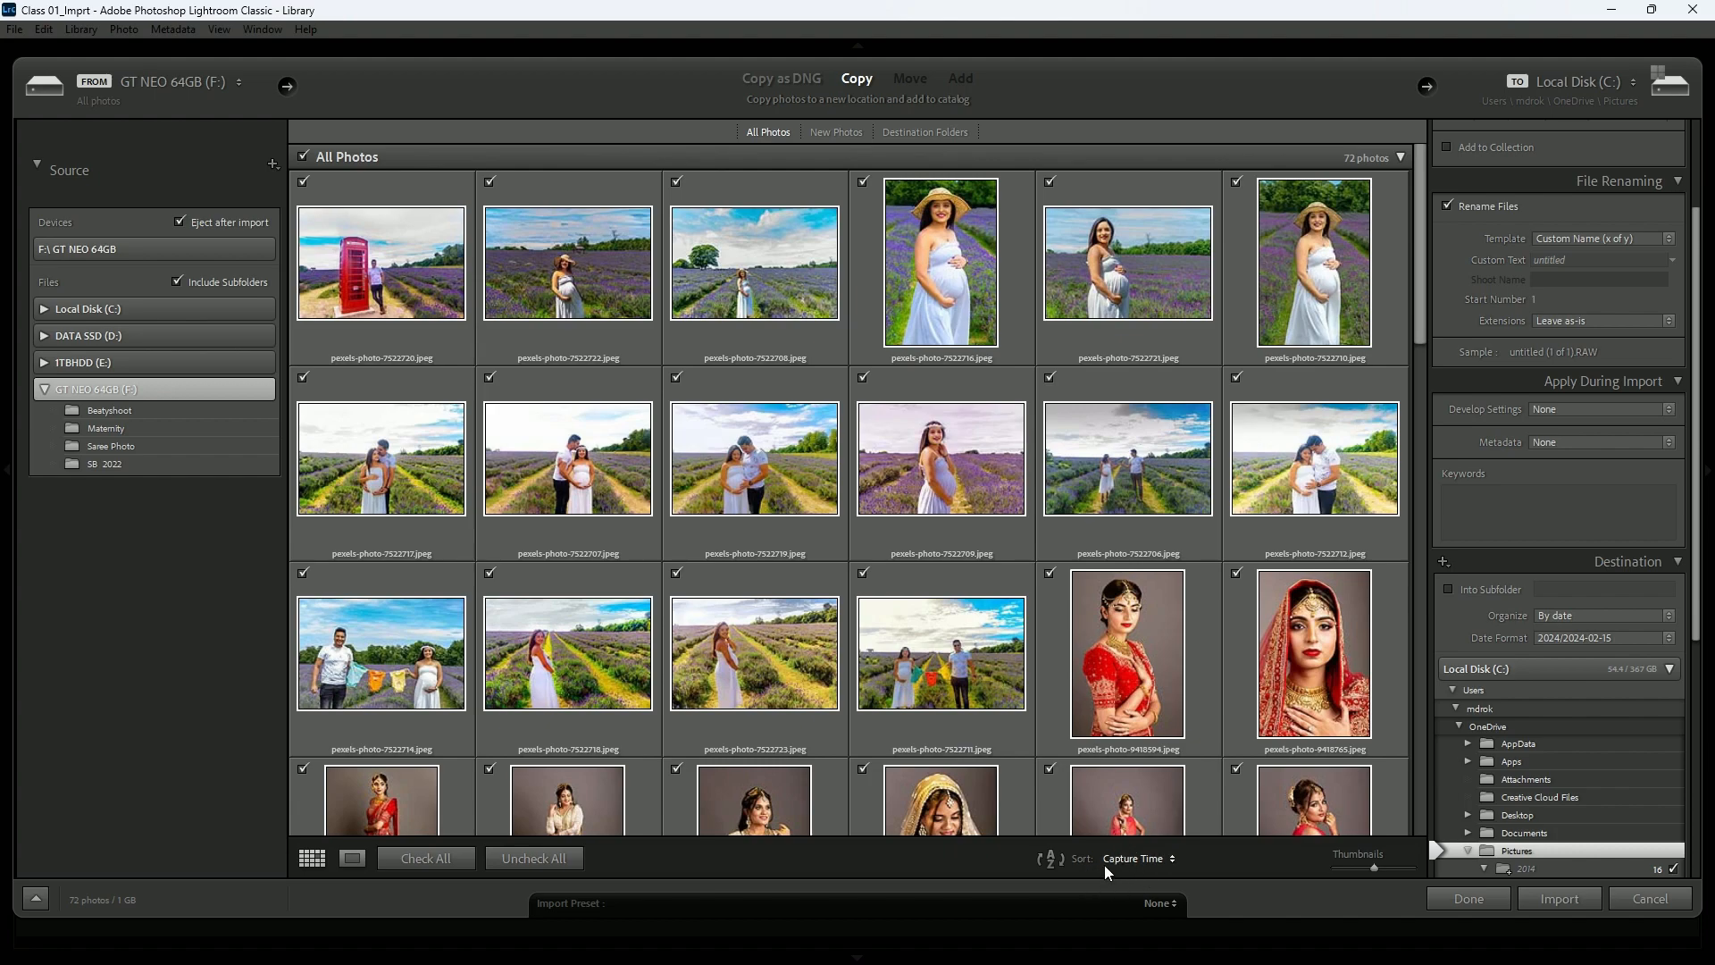
# - Look at the sort criteria, keep Capture Time, and look through the sorted photos
pyautogui.click(1152, 860)
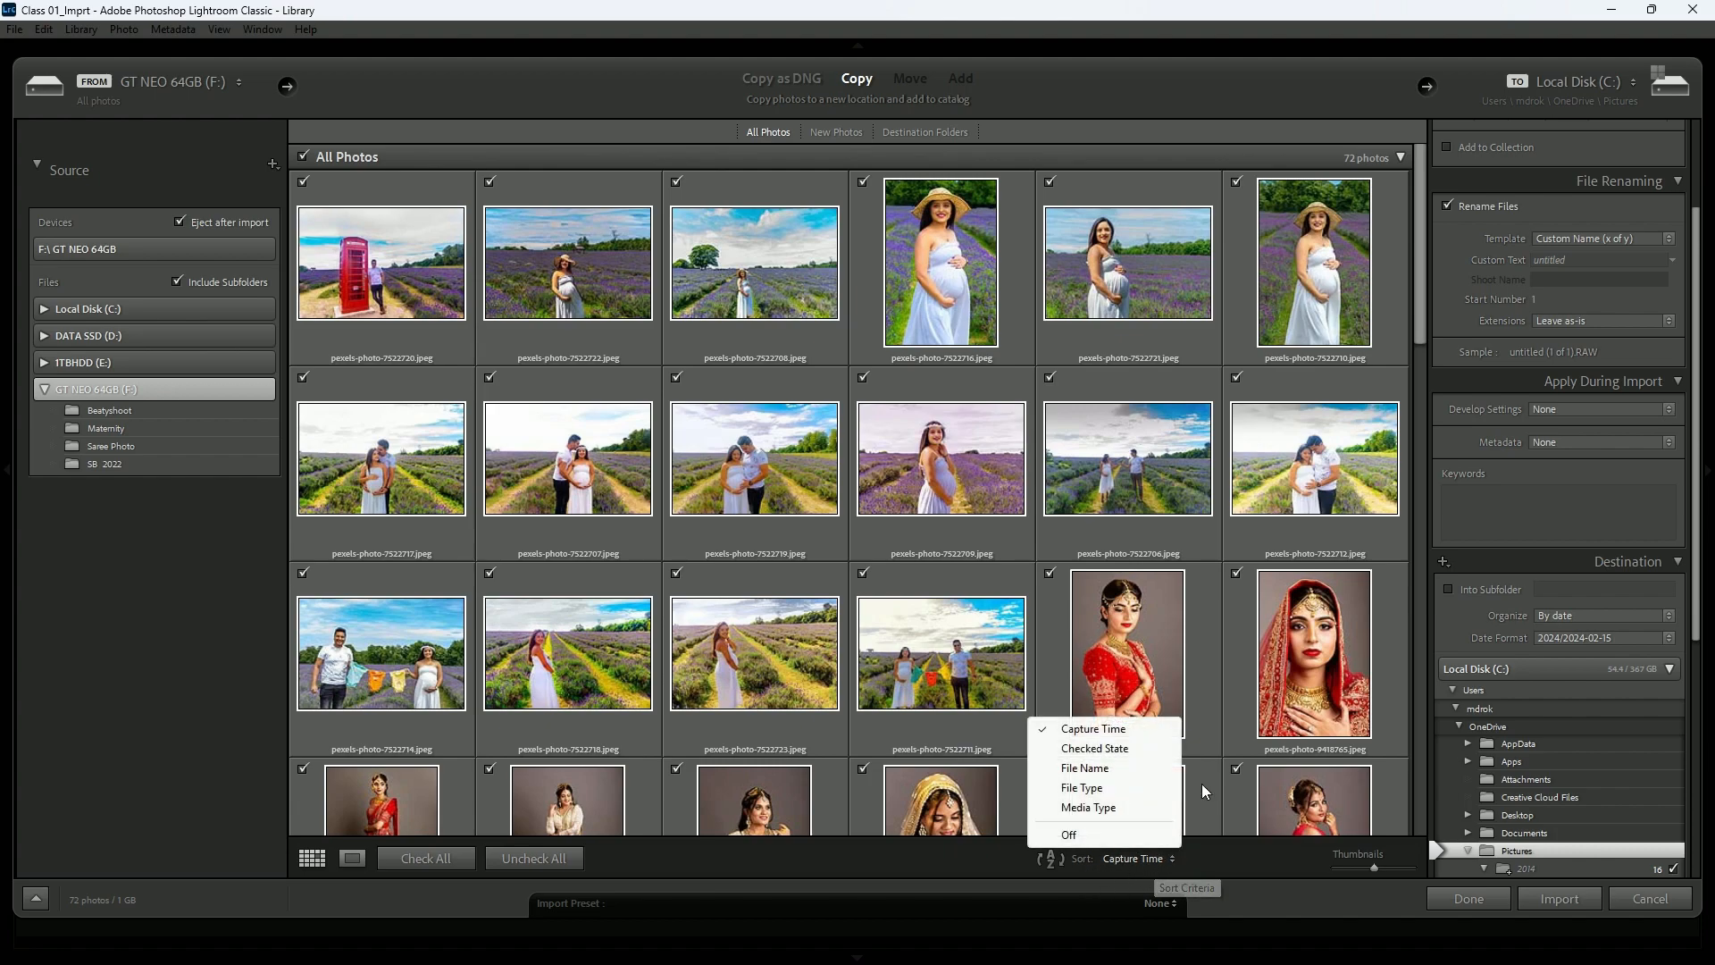
pyautogui.click(1110, 731)
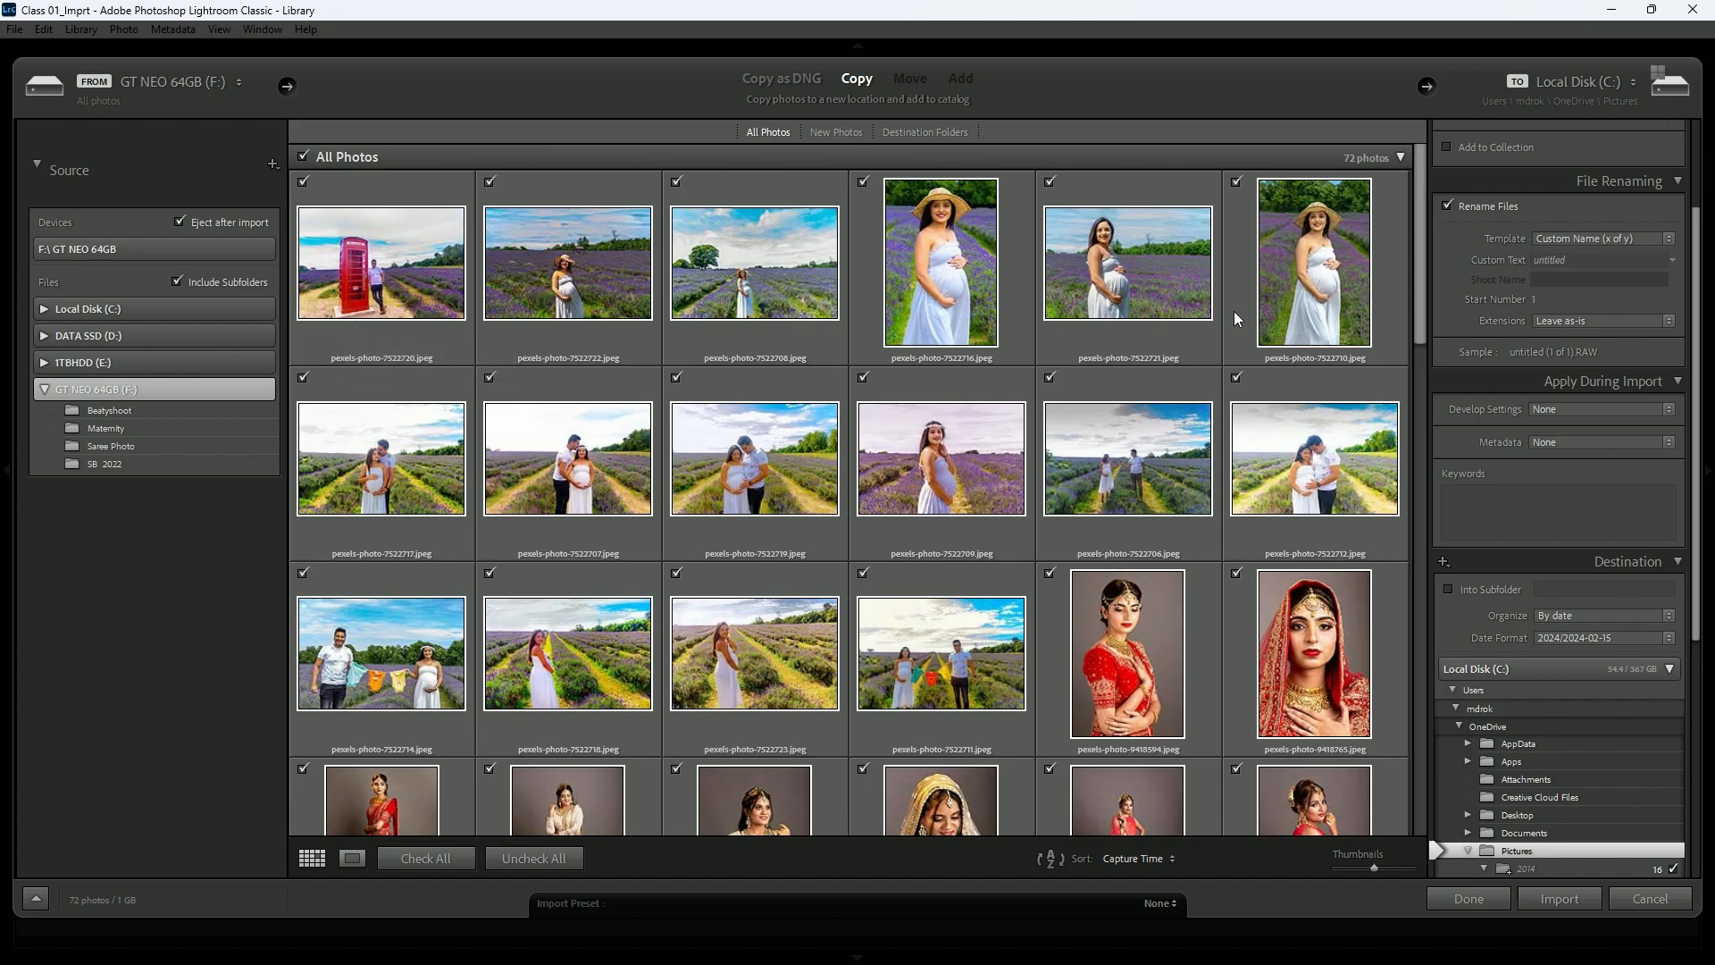
pyautogui.moveTo(1418, 193); pyautogui.dragTo(1175, 860)
pyautogui.click(1166, 856)
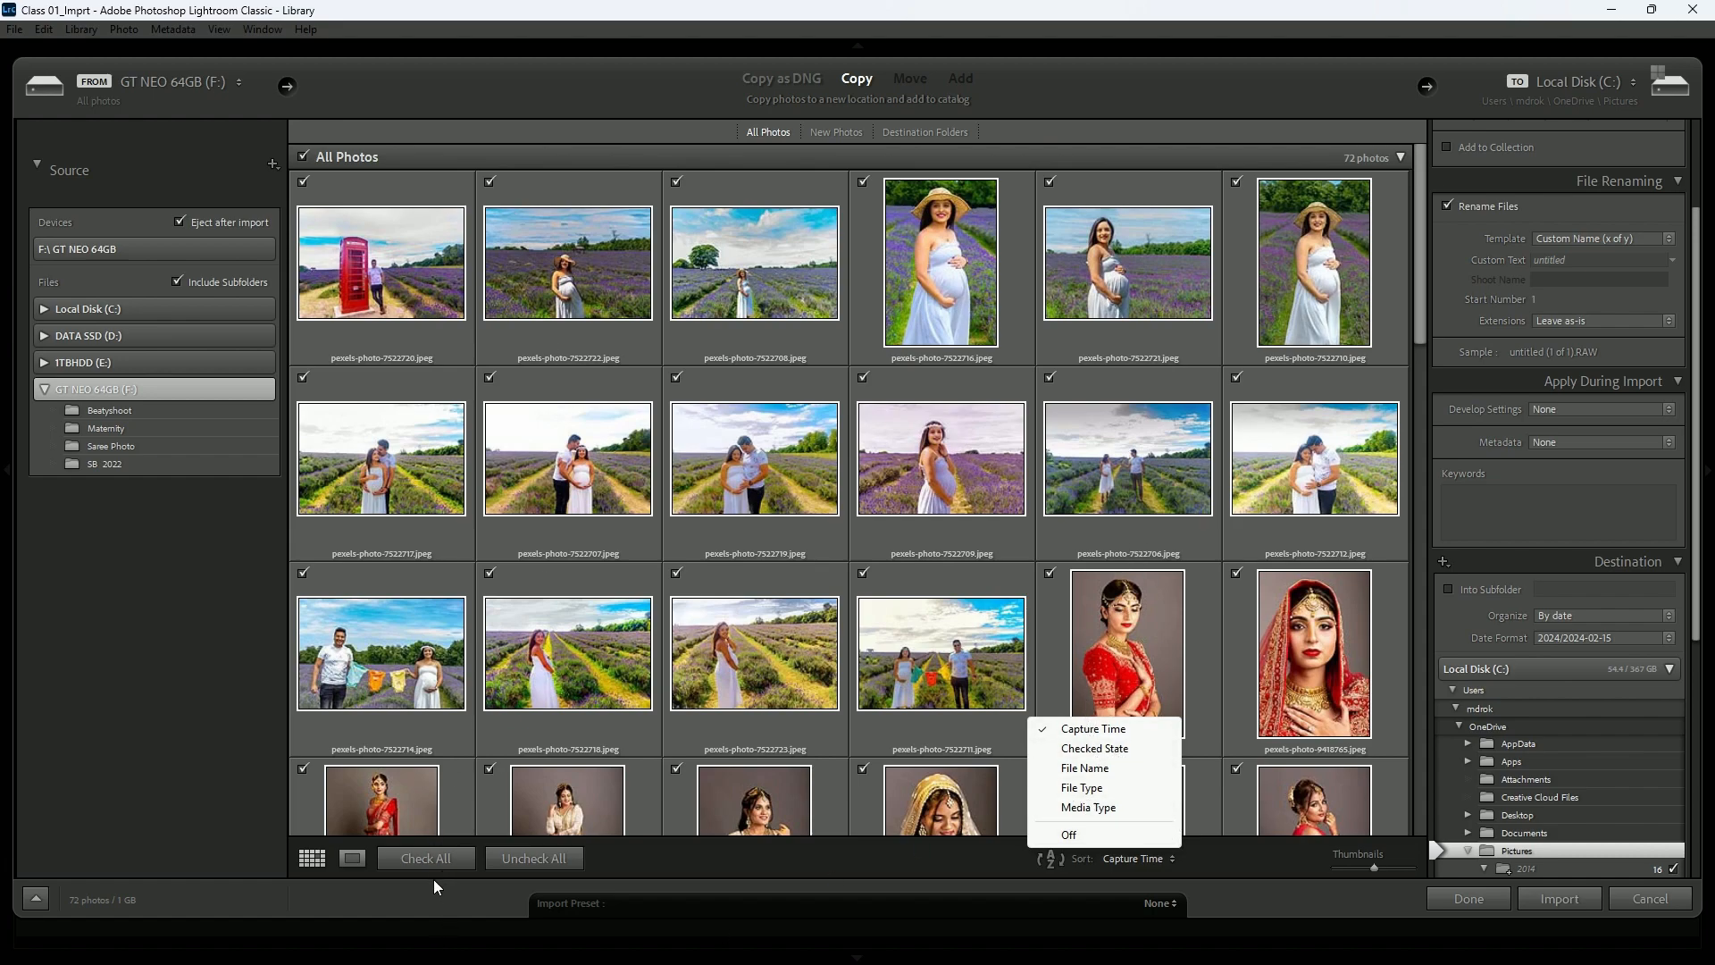
# - Uncheck all photos and sort them by Checked State
pyautogui.click(504, 866)
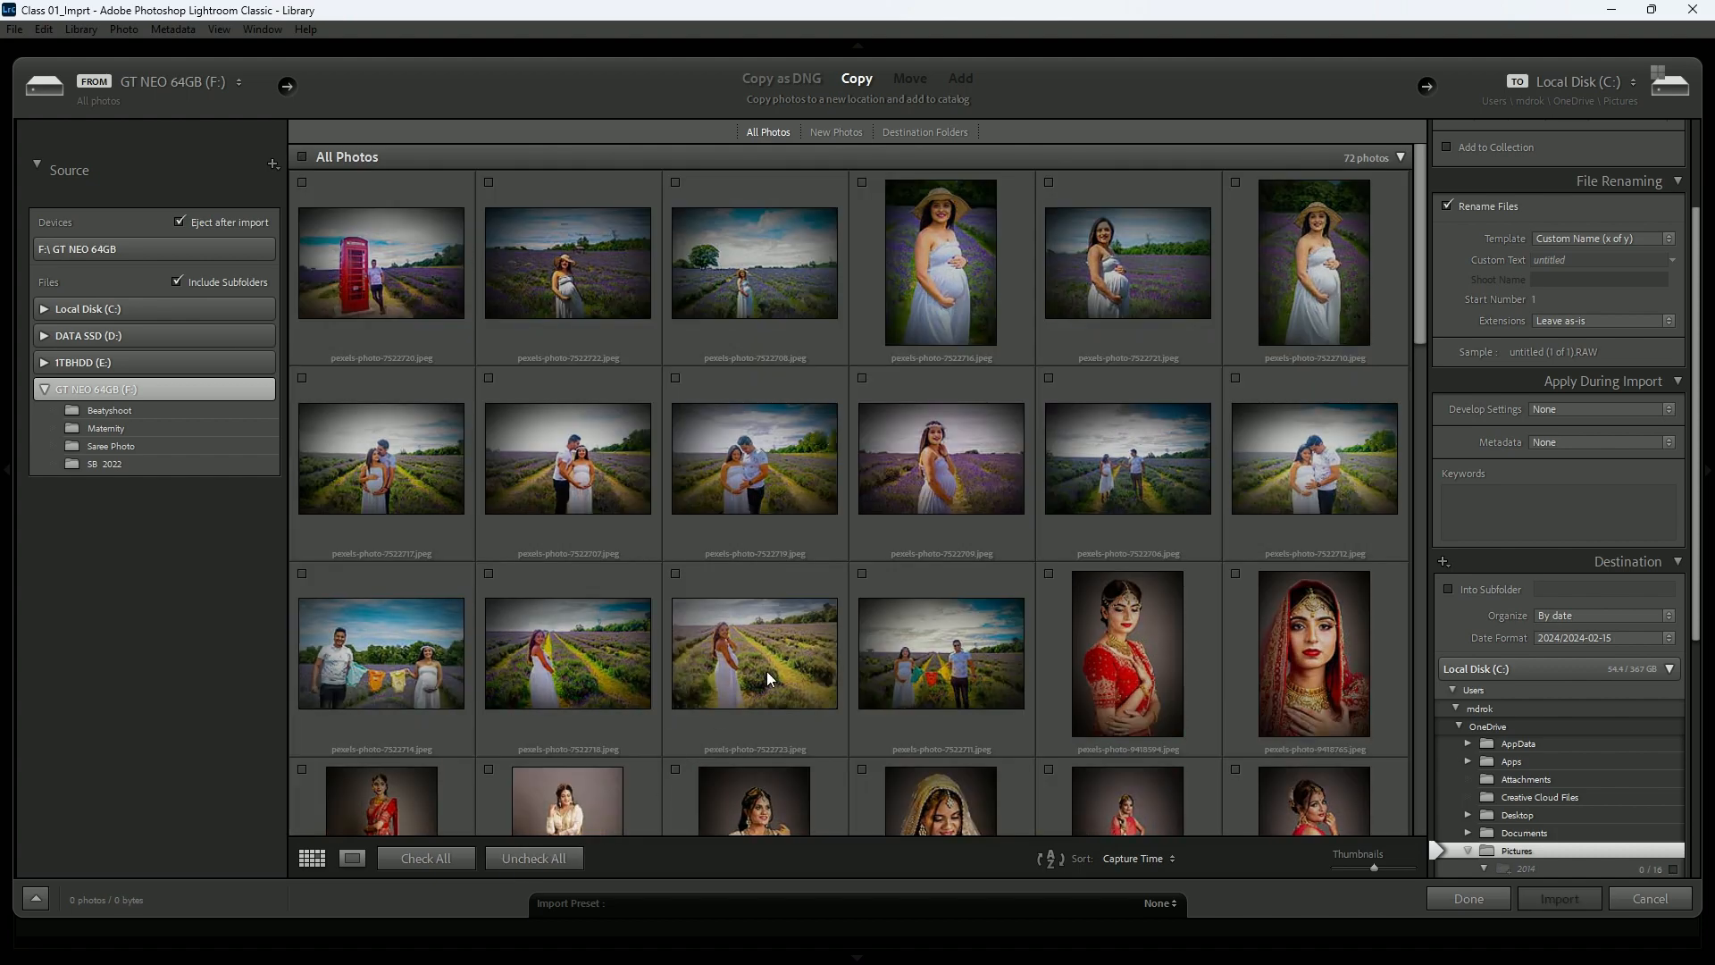
pyautogui.click(1138, 865)
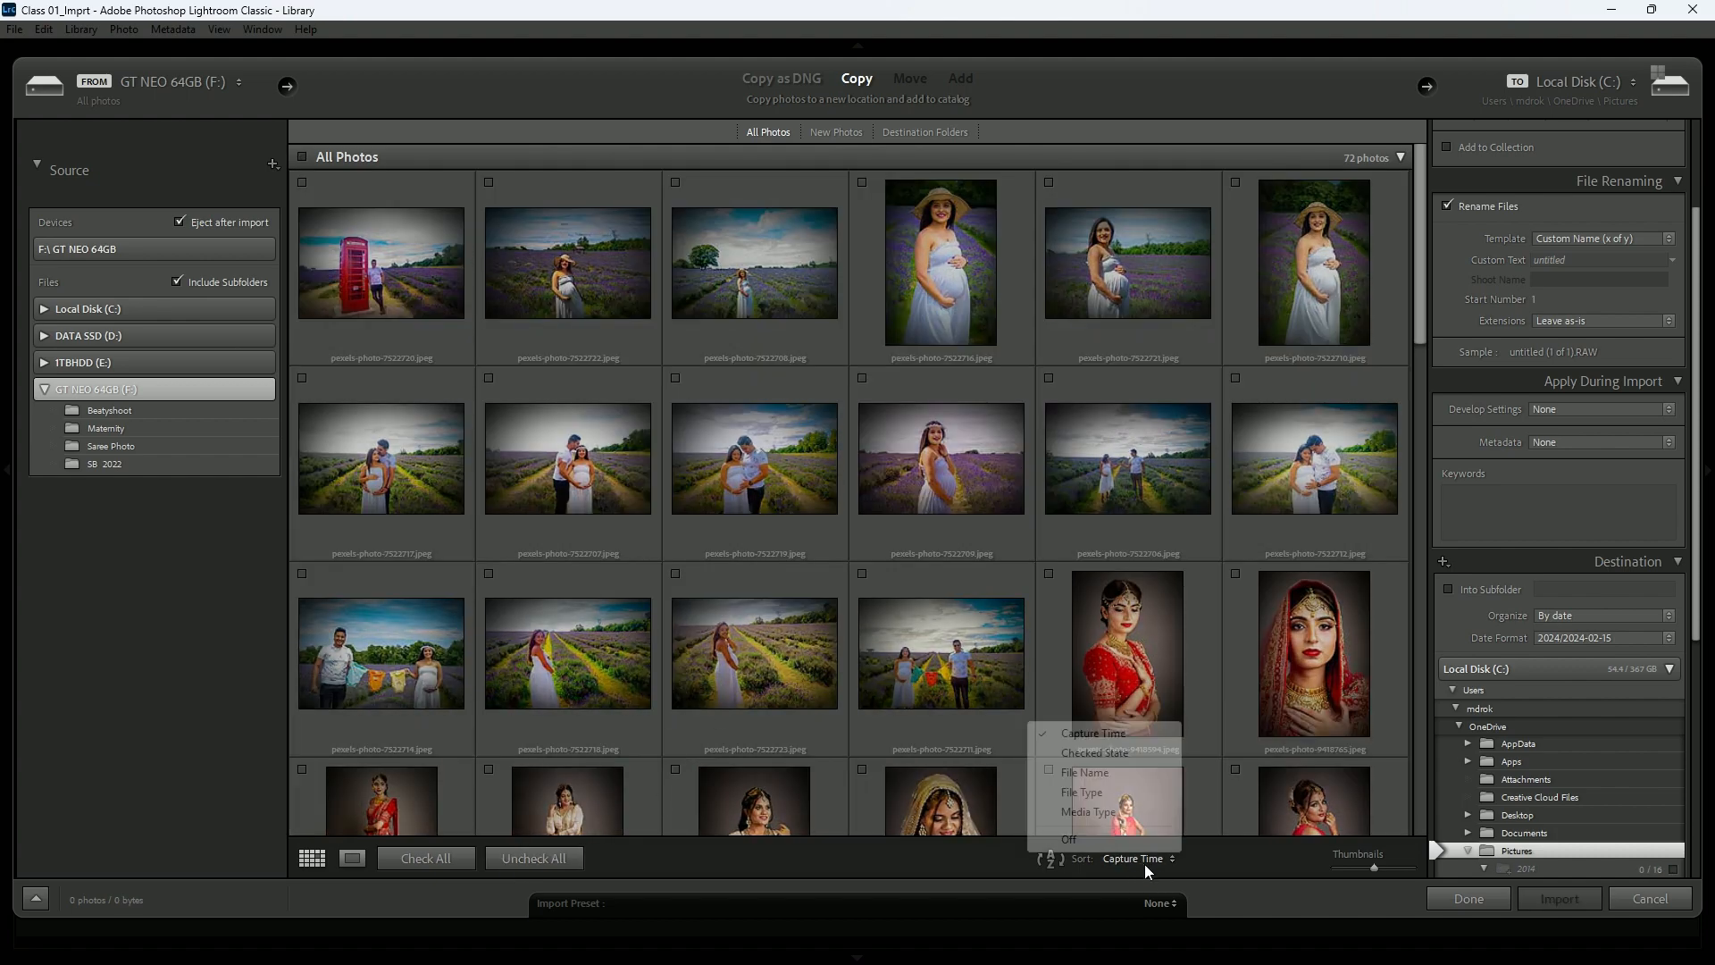
pyautogui.click(1116, 758)
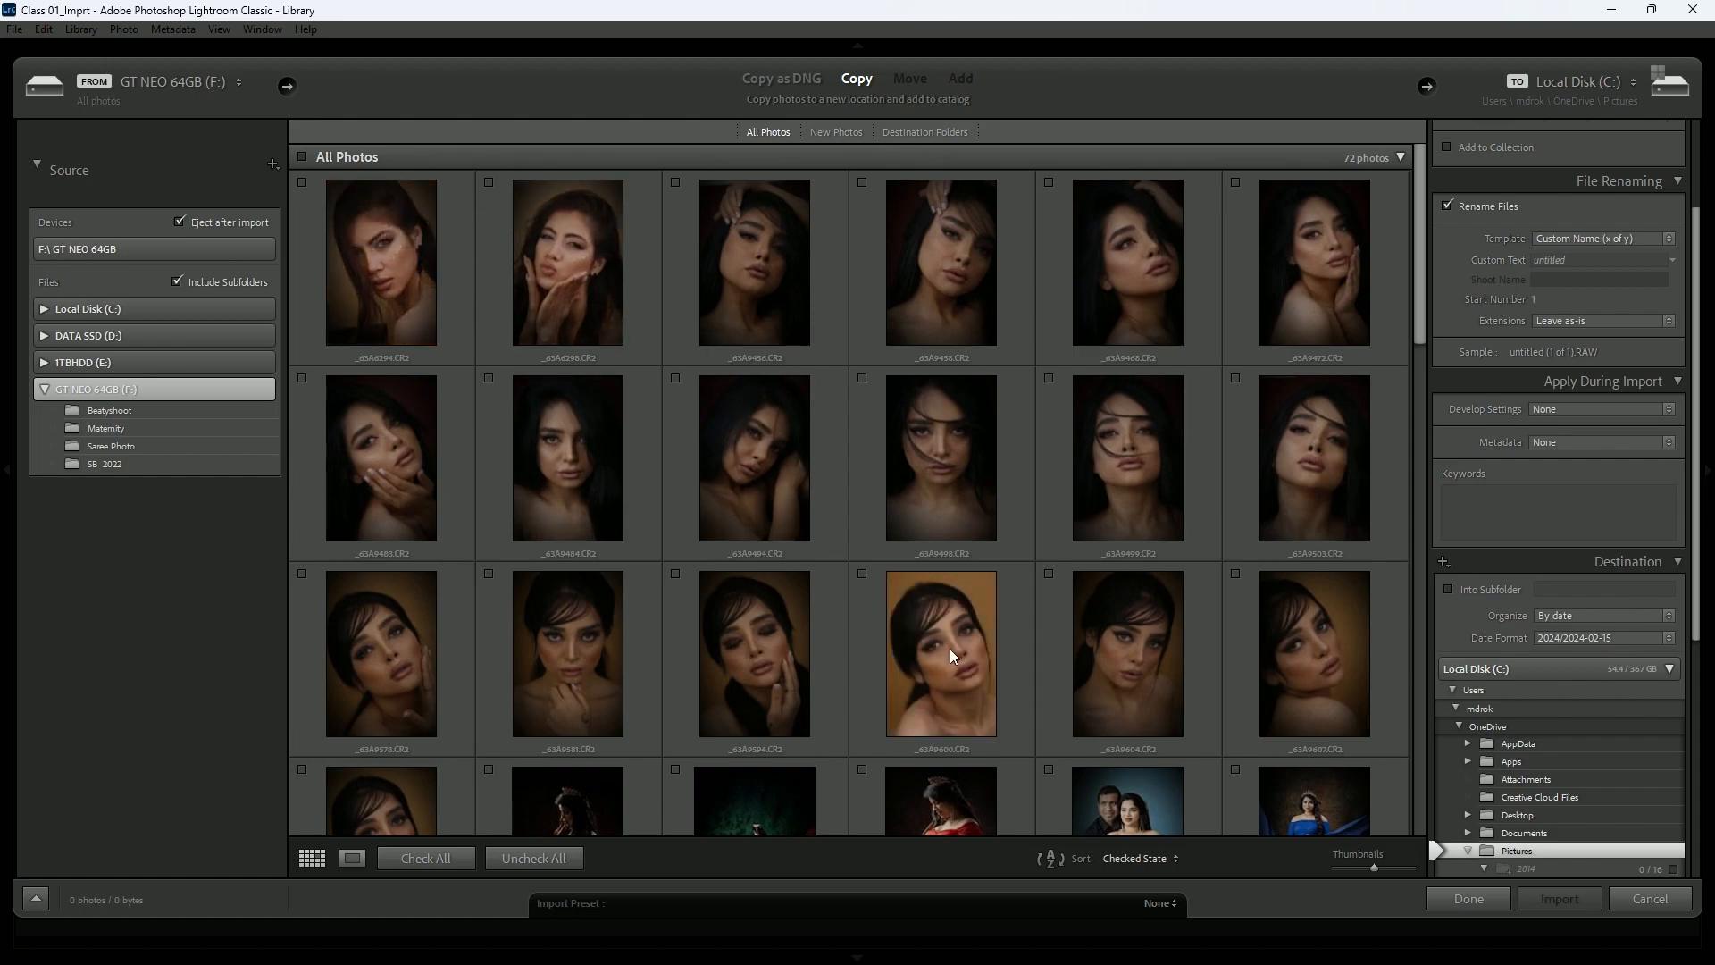
# - Check the portrait _63A9600.CR2 and the couple posing in the studio with the blue dress for import
pyautogui.click(863, 574)
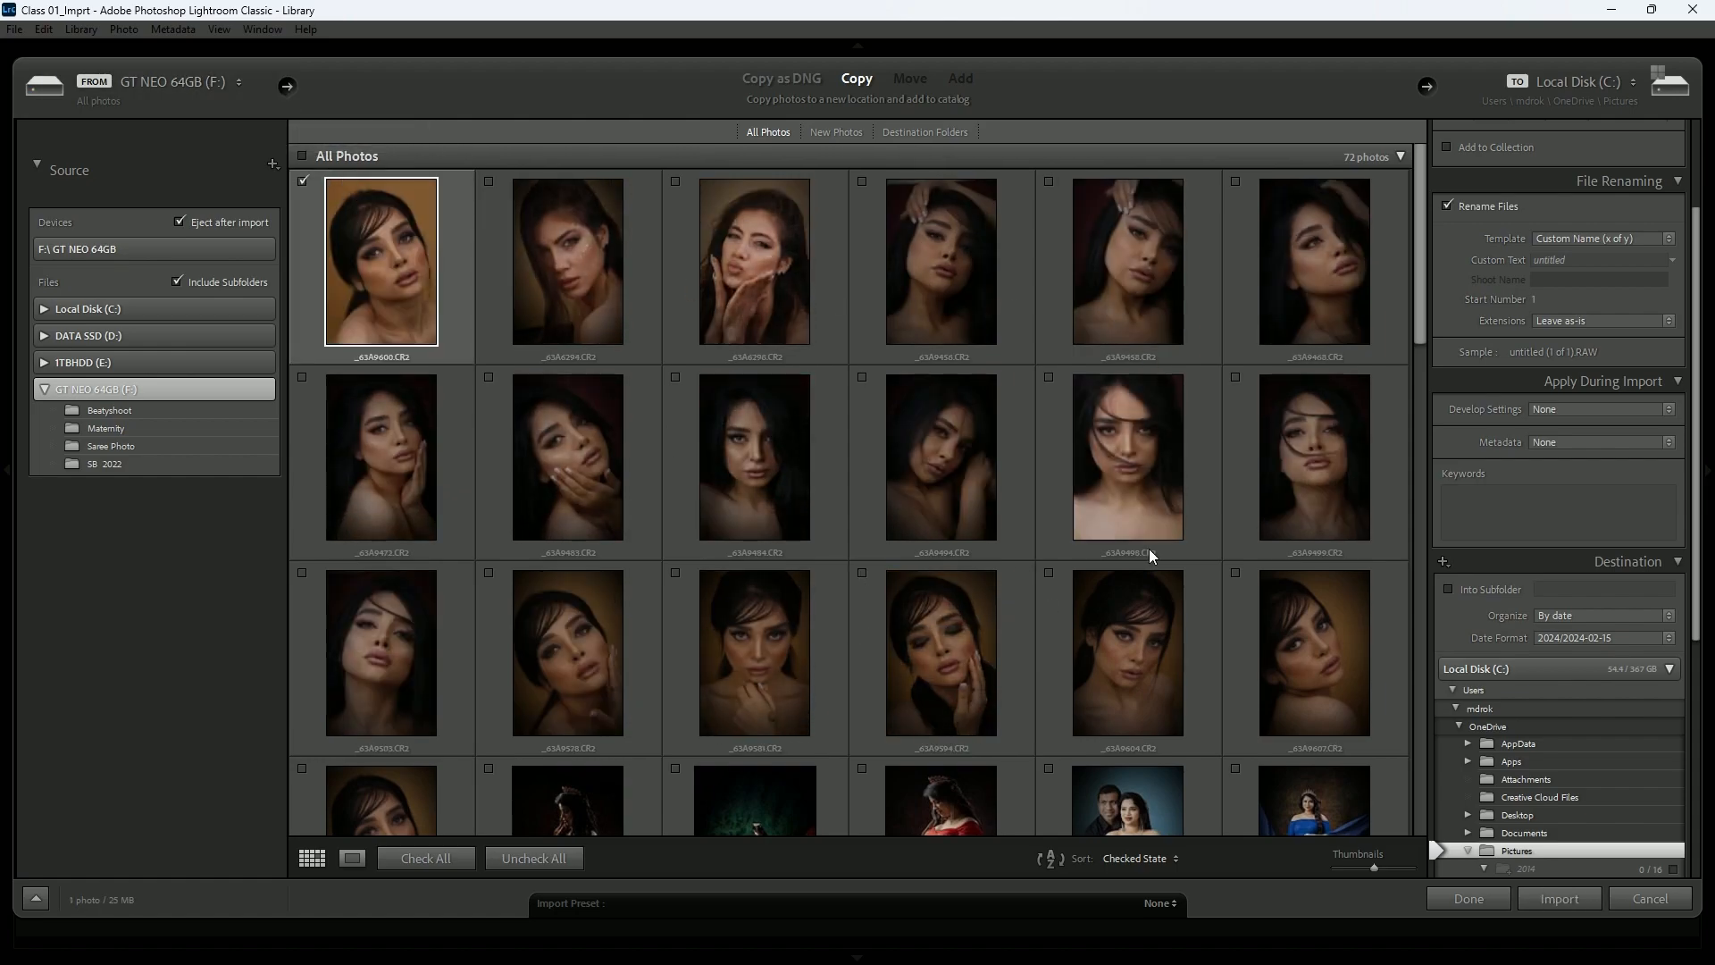
pyautogui.moveTo(1421, 337); pyautogui.dragTo(1420, 459)
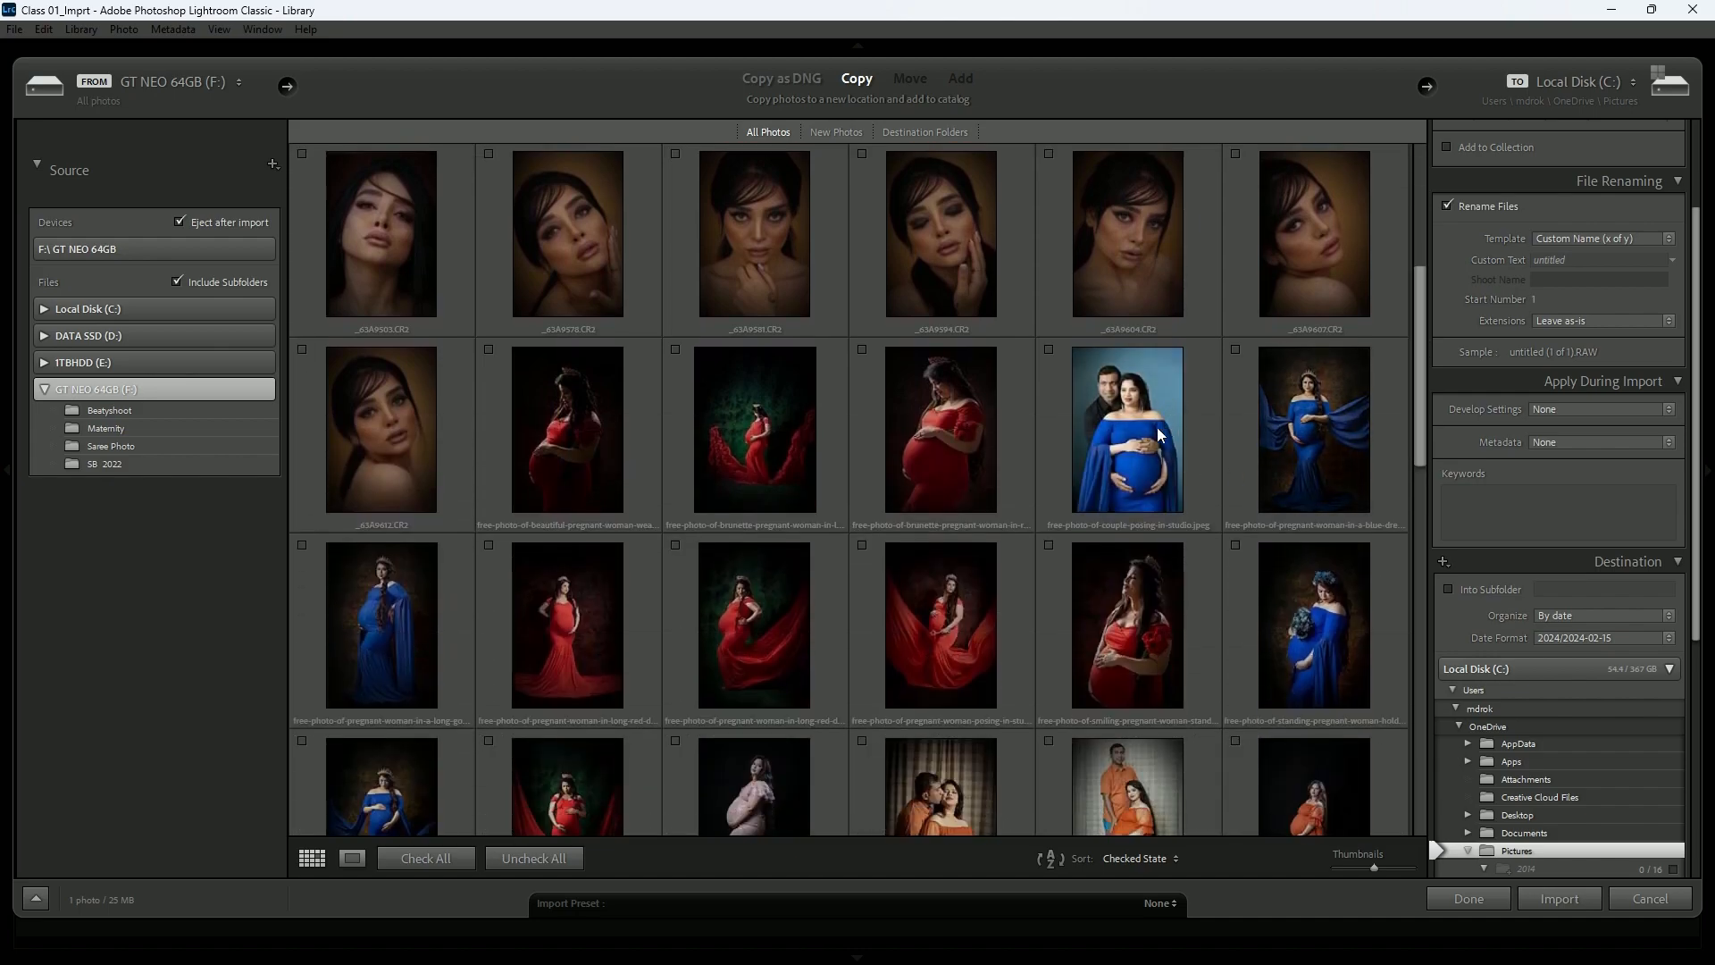
pyautogui.click(1049, 350)
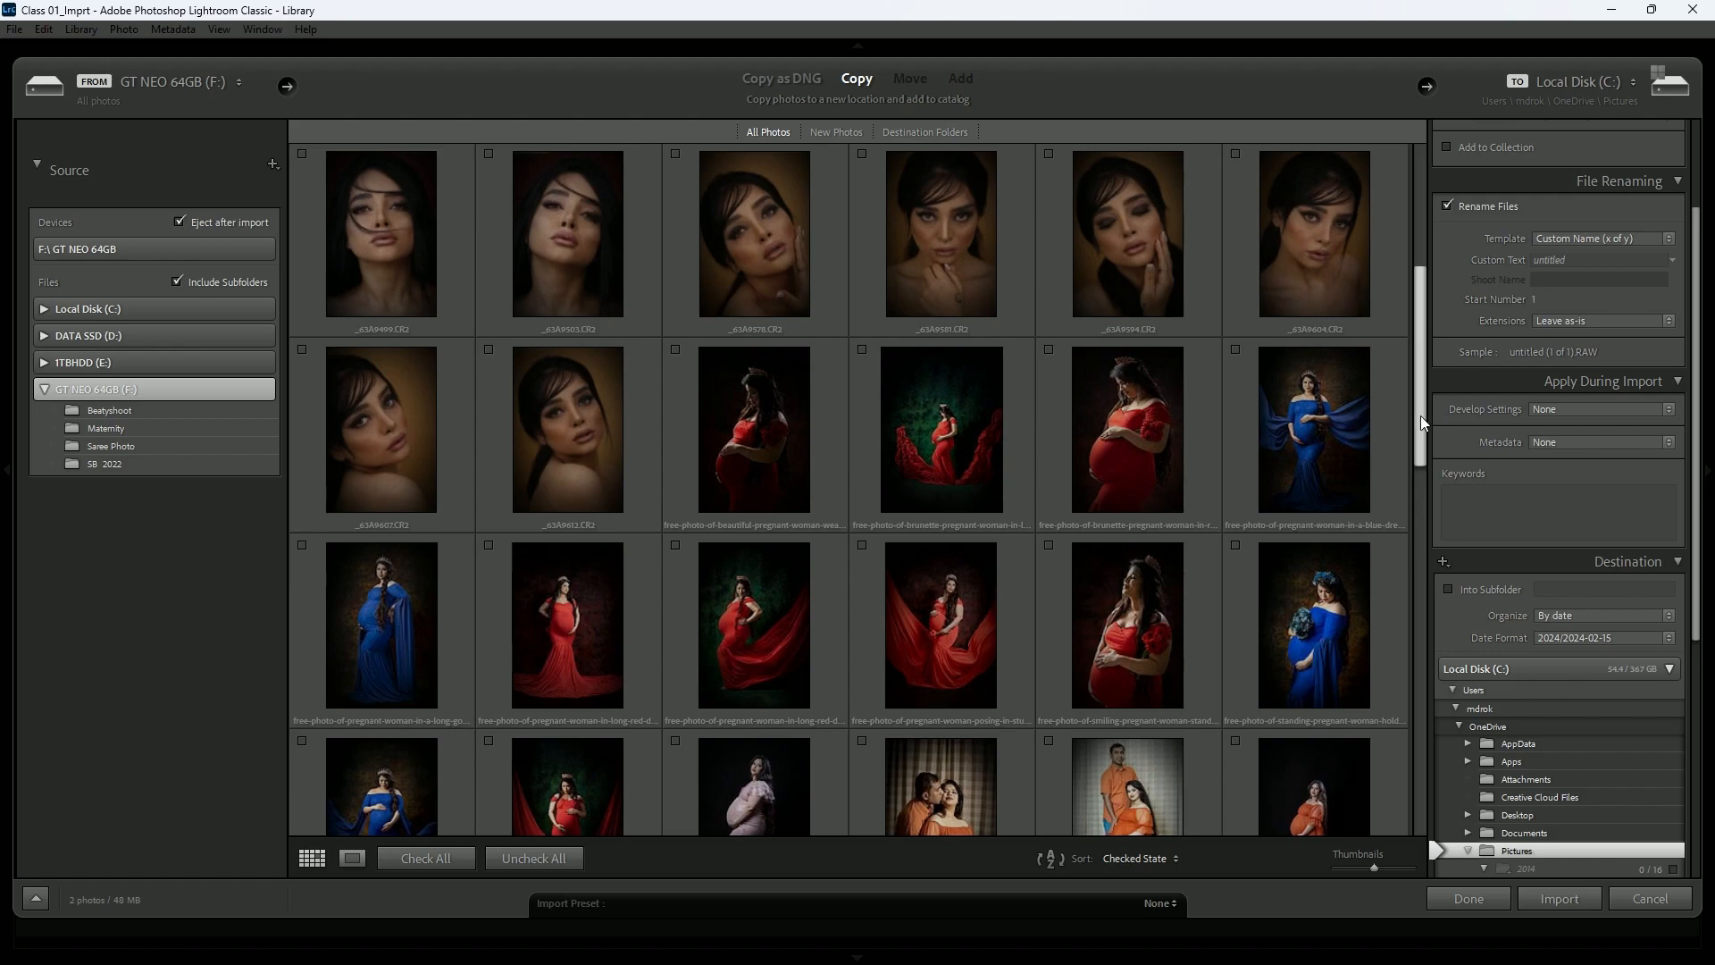
pyautogui.scroll(5, 1420, 415)
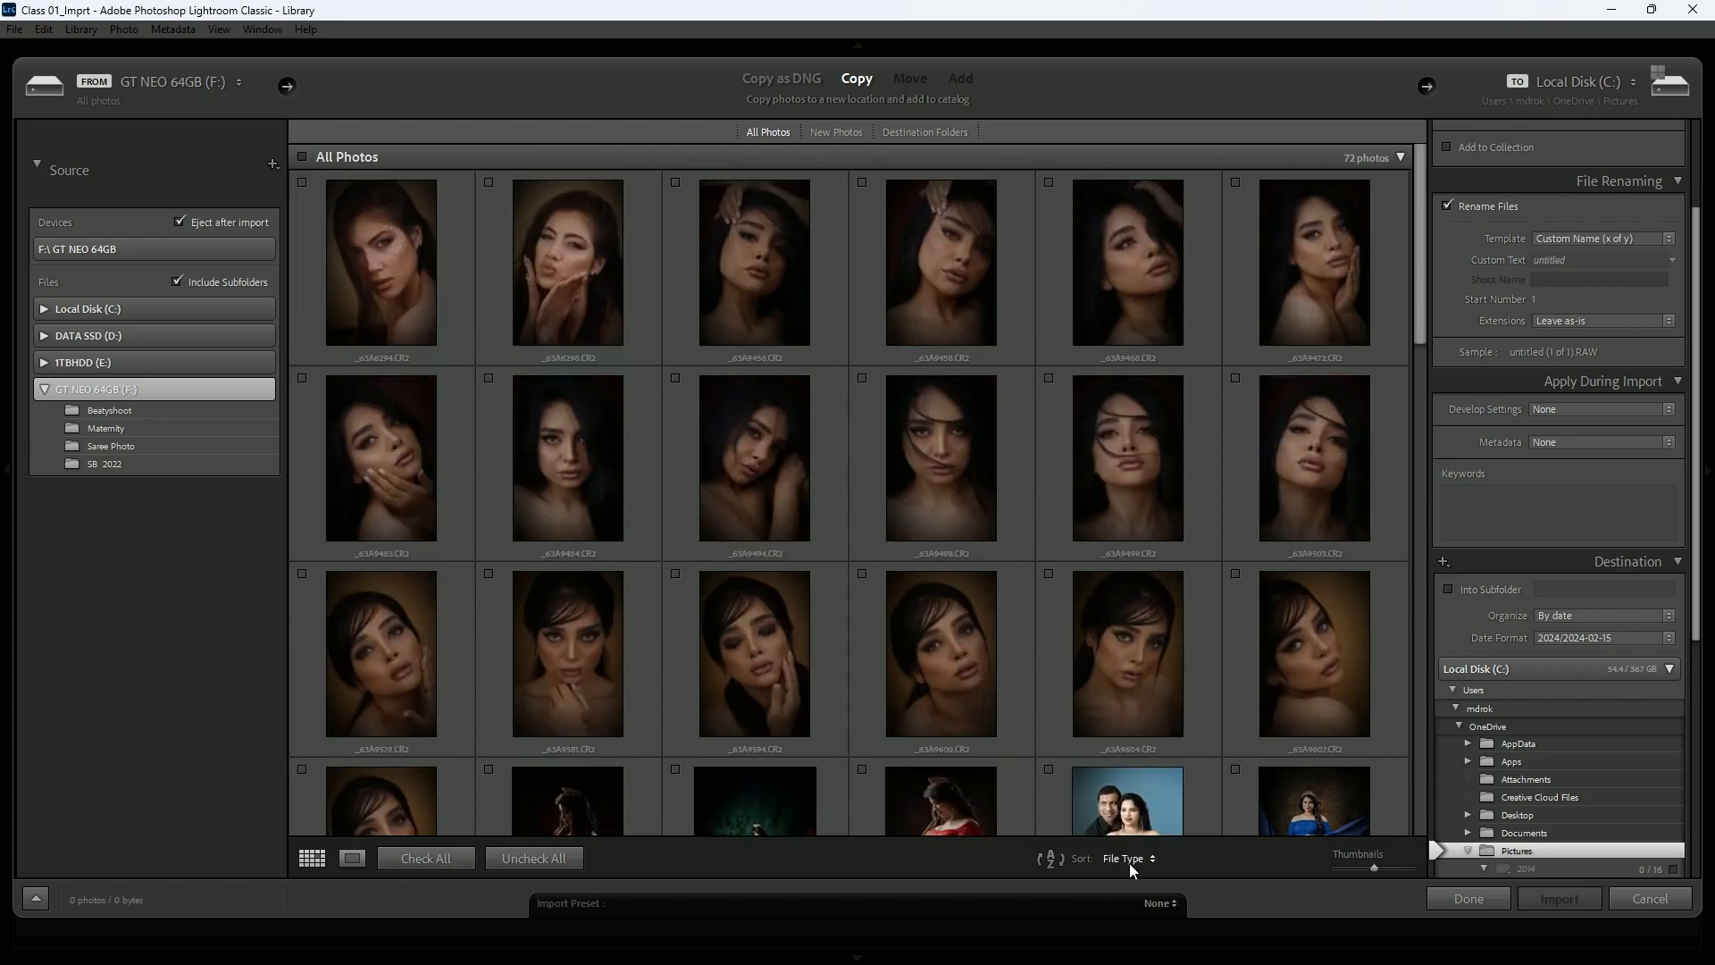
# - Sort the photos by Media Type, and set the sorting back to Capture Time
pyautogui.click(1129, 862)
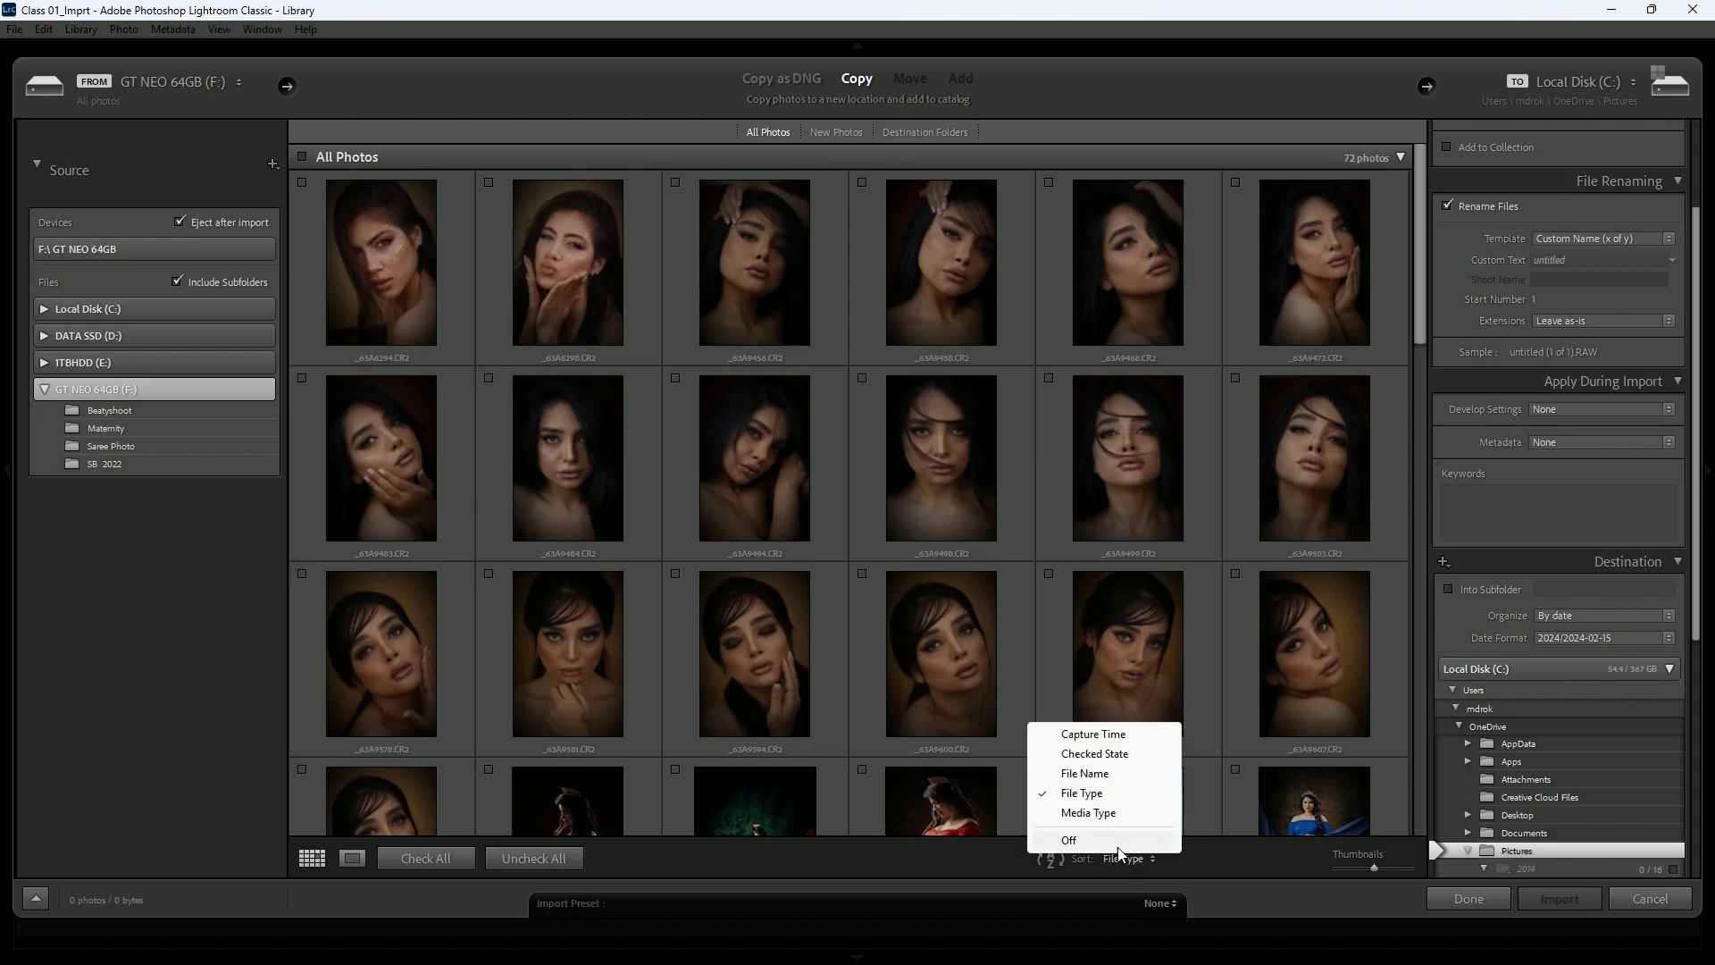
pyautogui.click(1076, 813)
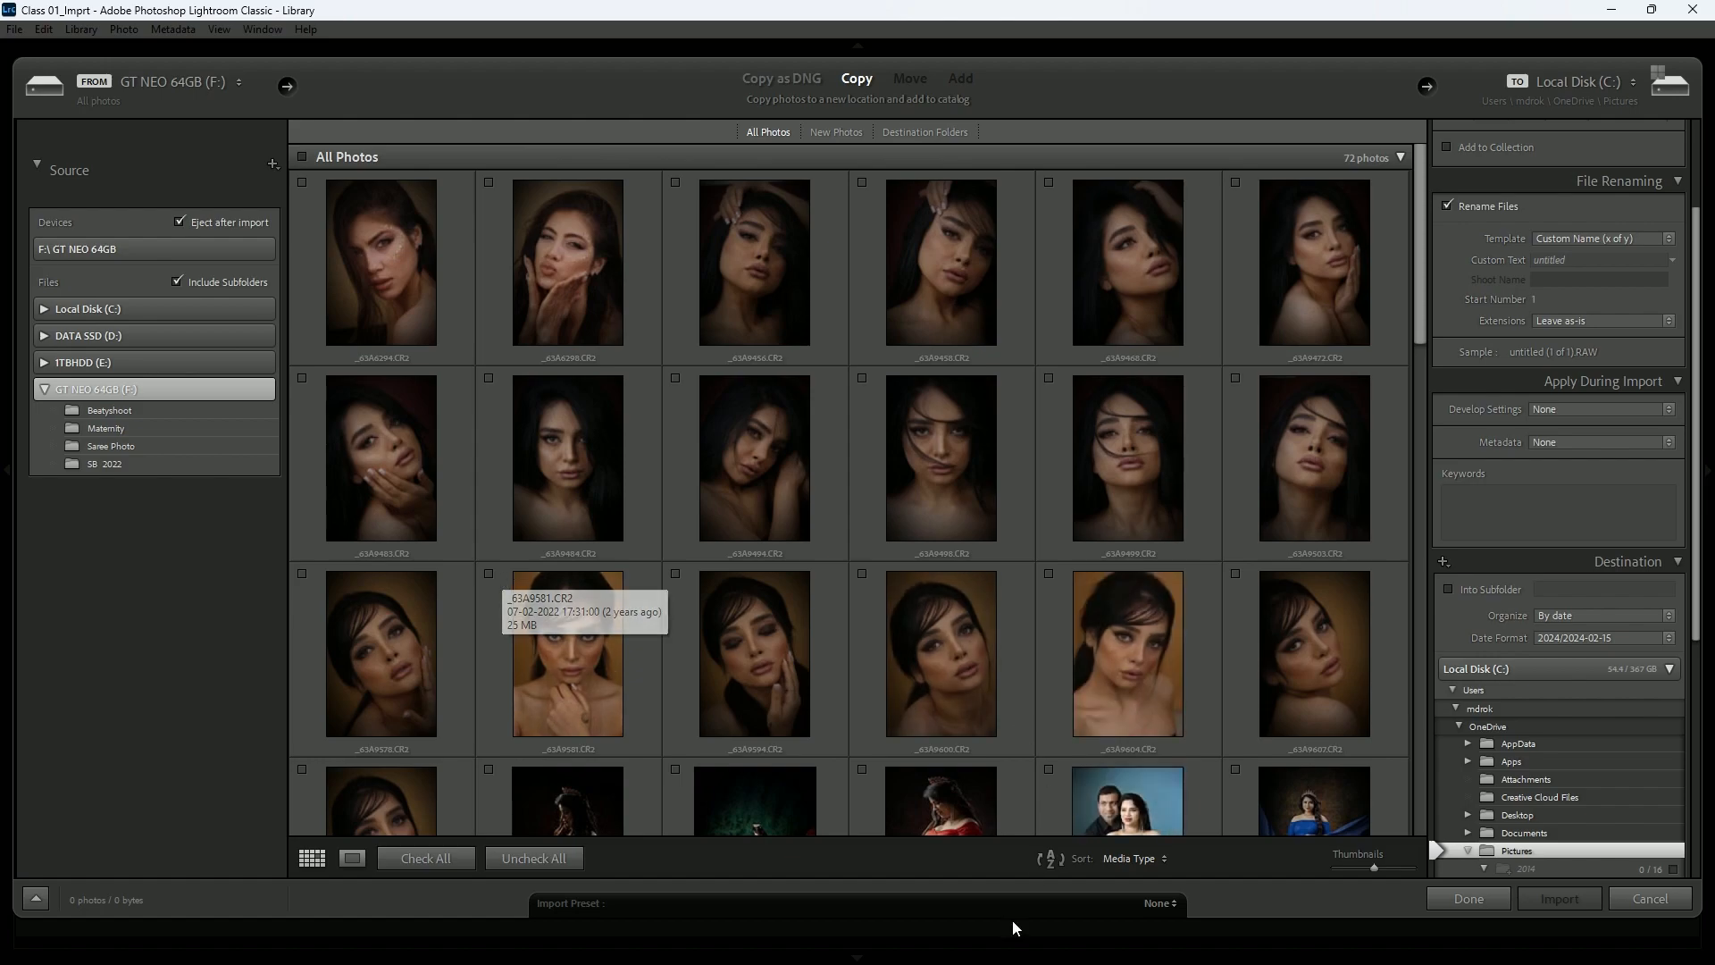
pyautogui.click(1157, 860)
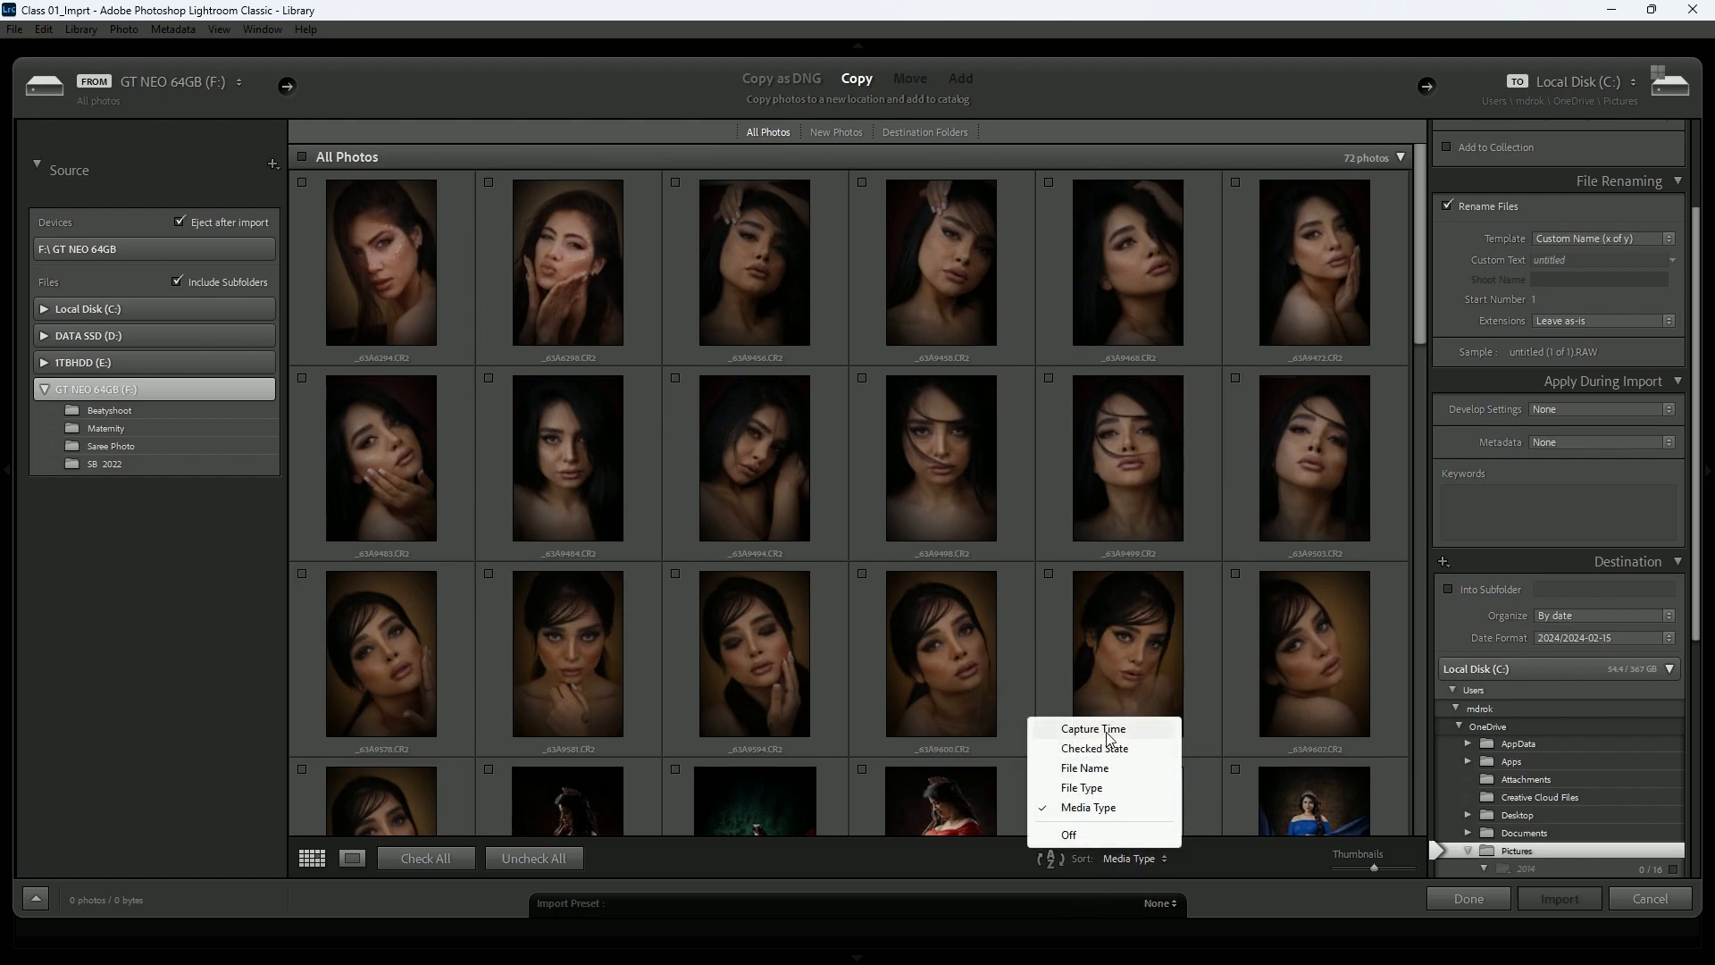
pyautogui.click(1113, 729)
pyautogui.click(1136, 859)
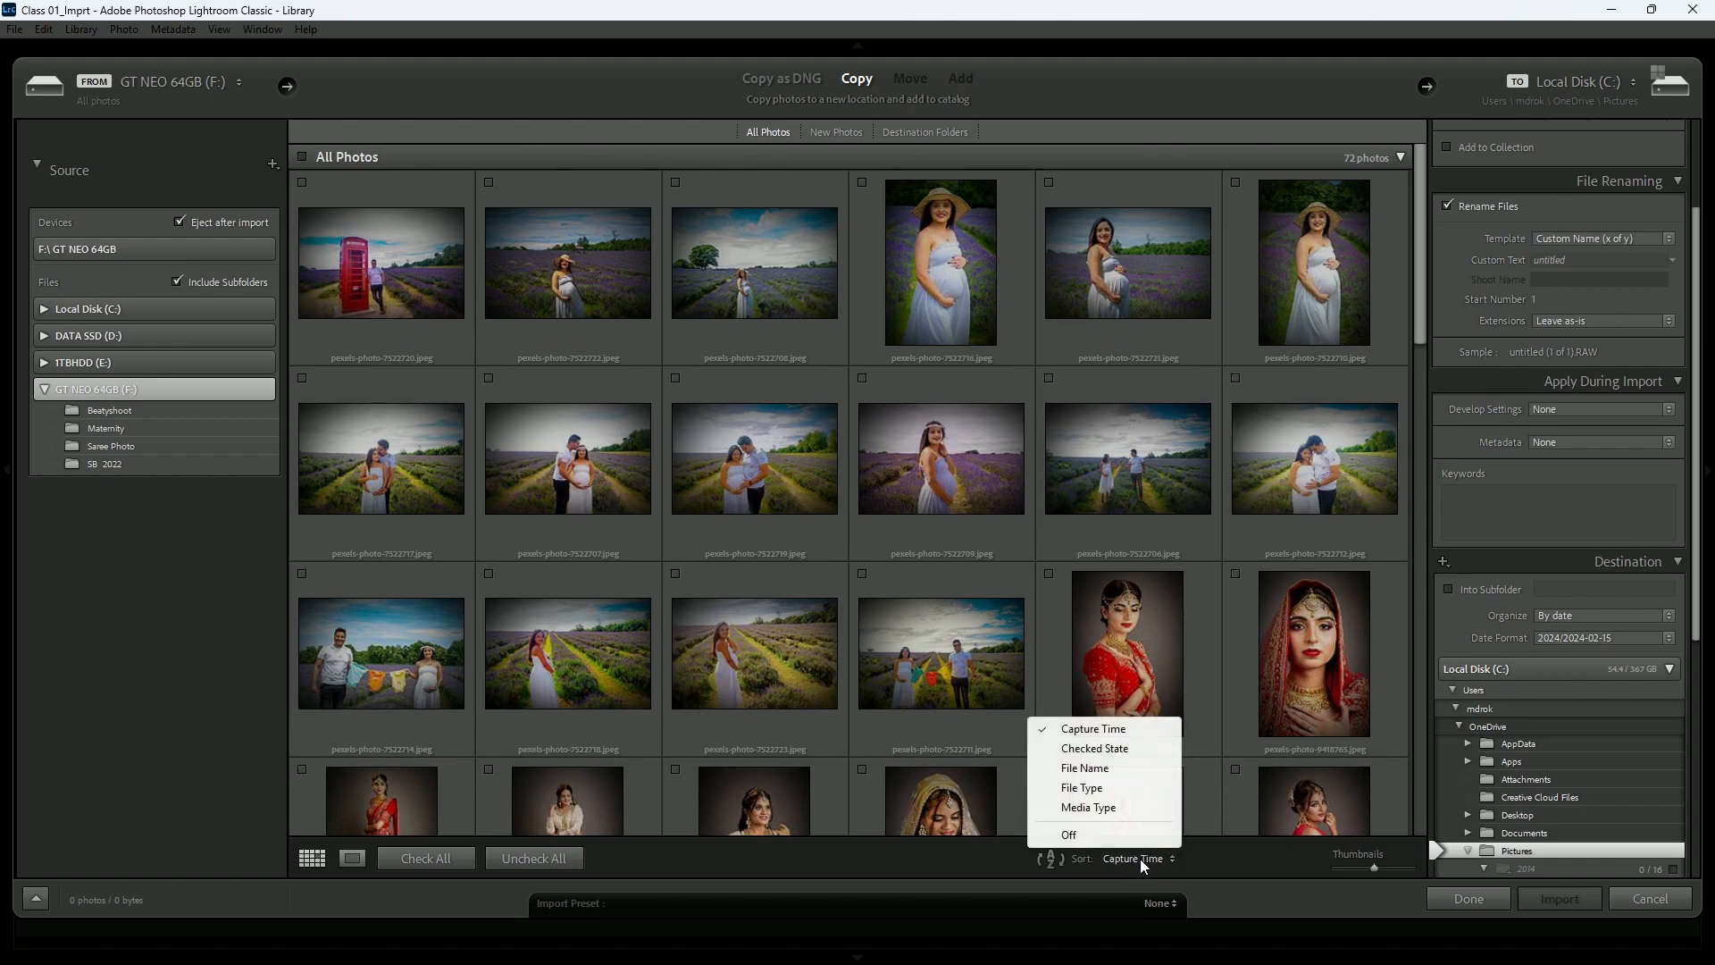
pyautogui.click(1238, 849)
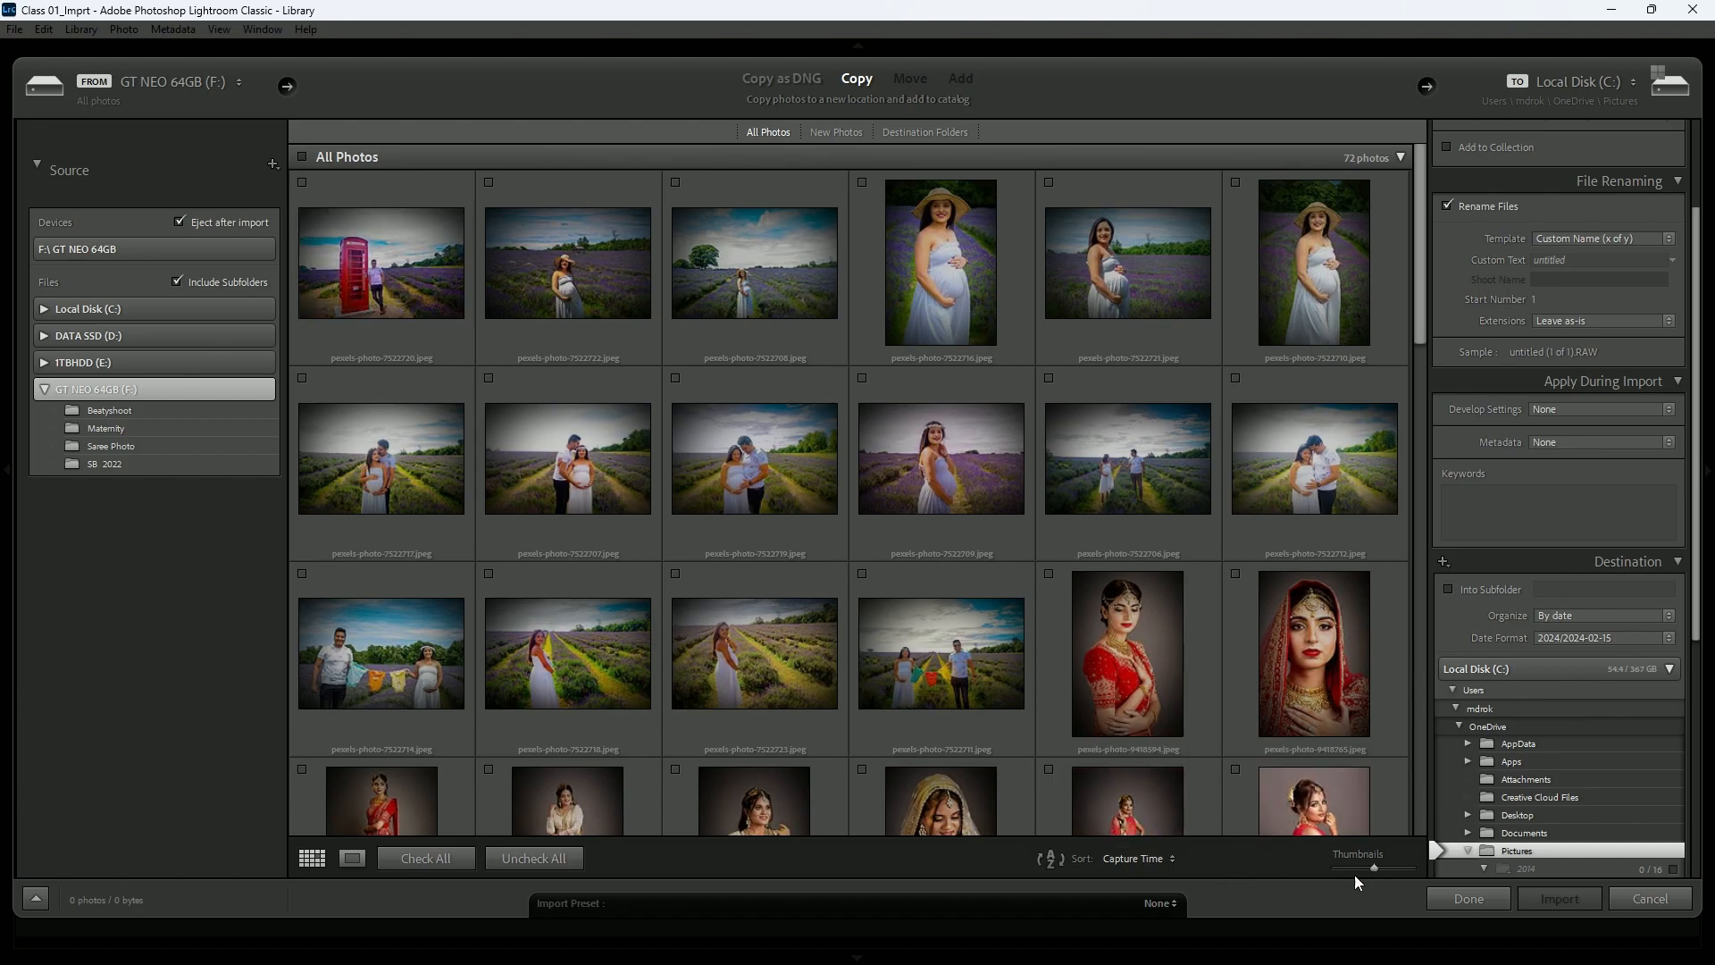
# - Enlarge the thumbnails to five per row and check all photos for import
pyautogui.moveTo(1347, 869)
pyautogui.mouseDown()
pyautogui.moveTo(1386, 866)
pyautogui.moveTo(1332, 868)
pyautogui.moveTo(1396, 860)
pyautogui.moveTo(1354, 873)
pyautogui.moveTo(1381, 870)
pyautogui.mouseUp()
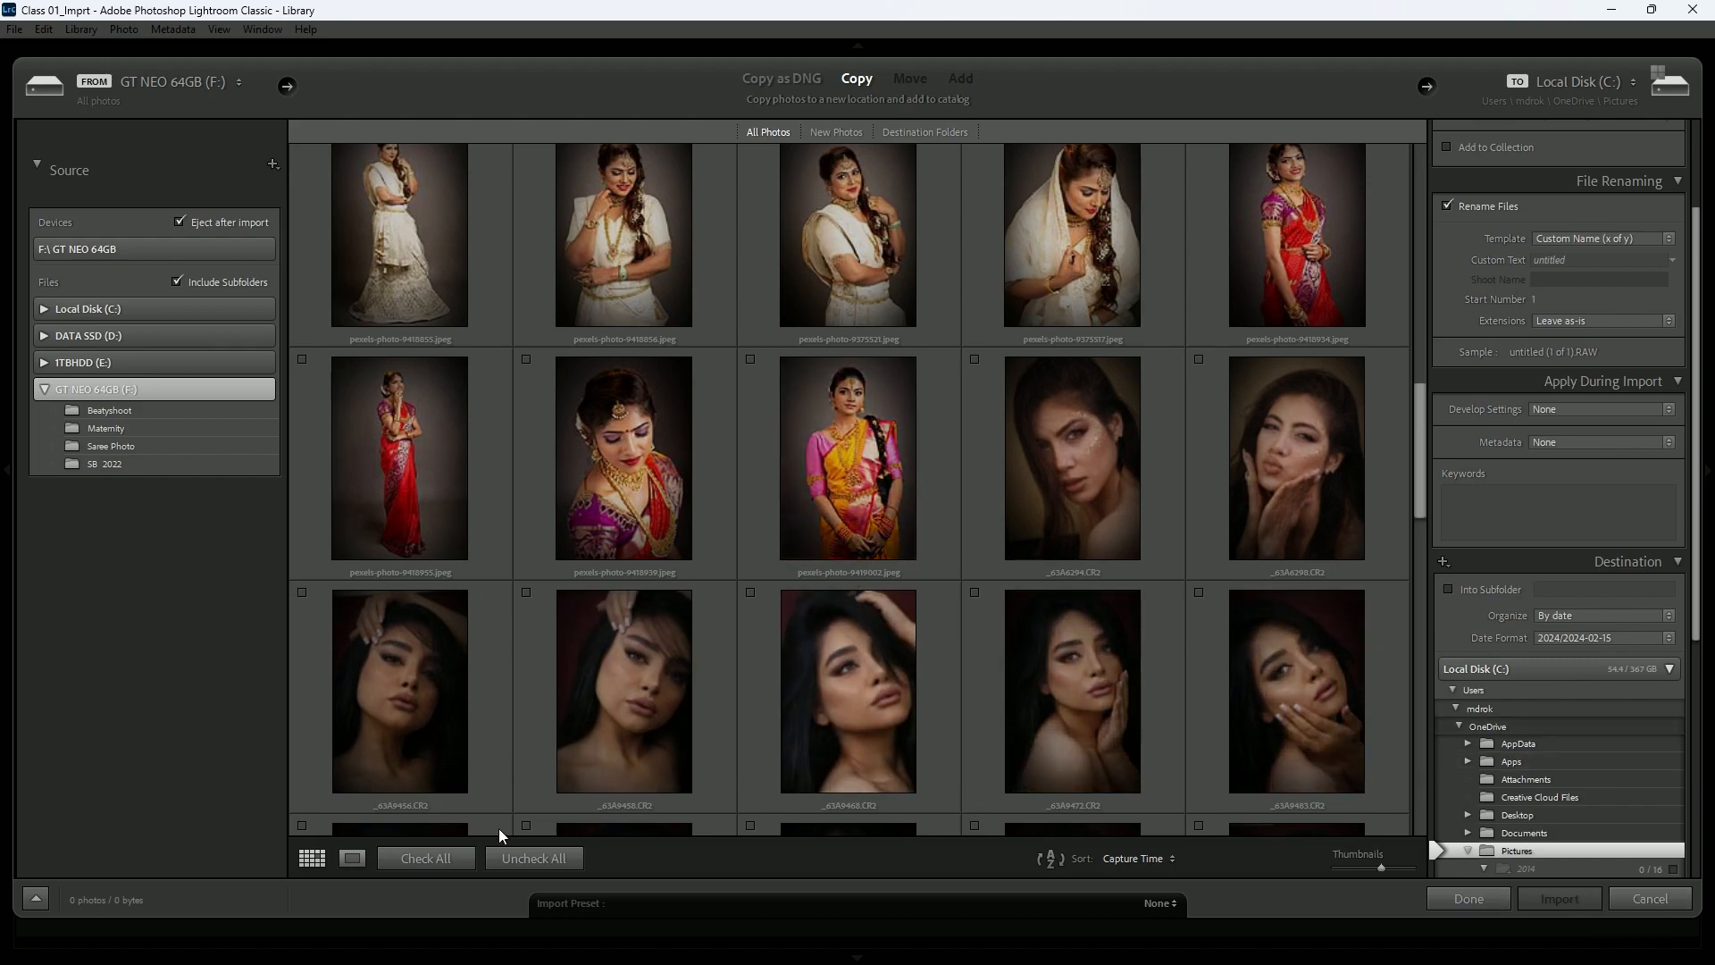
pyautogui.click(420, 861)
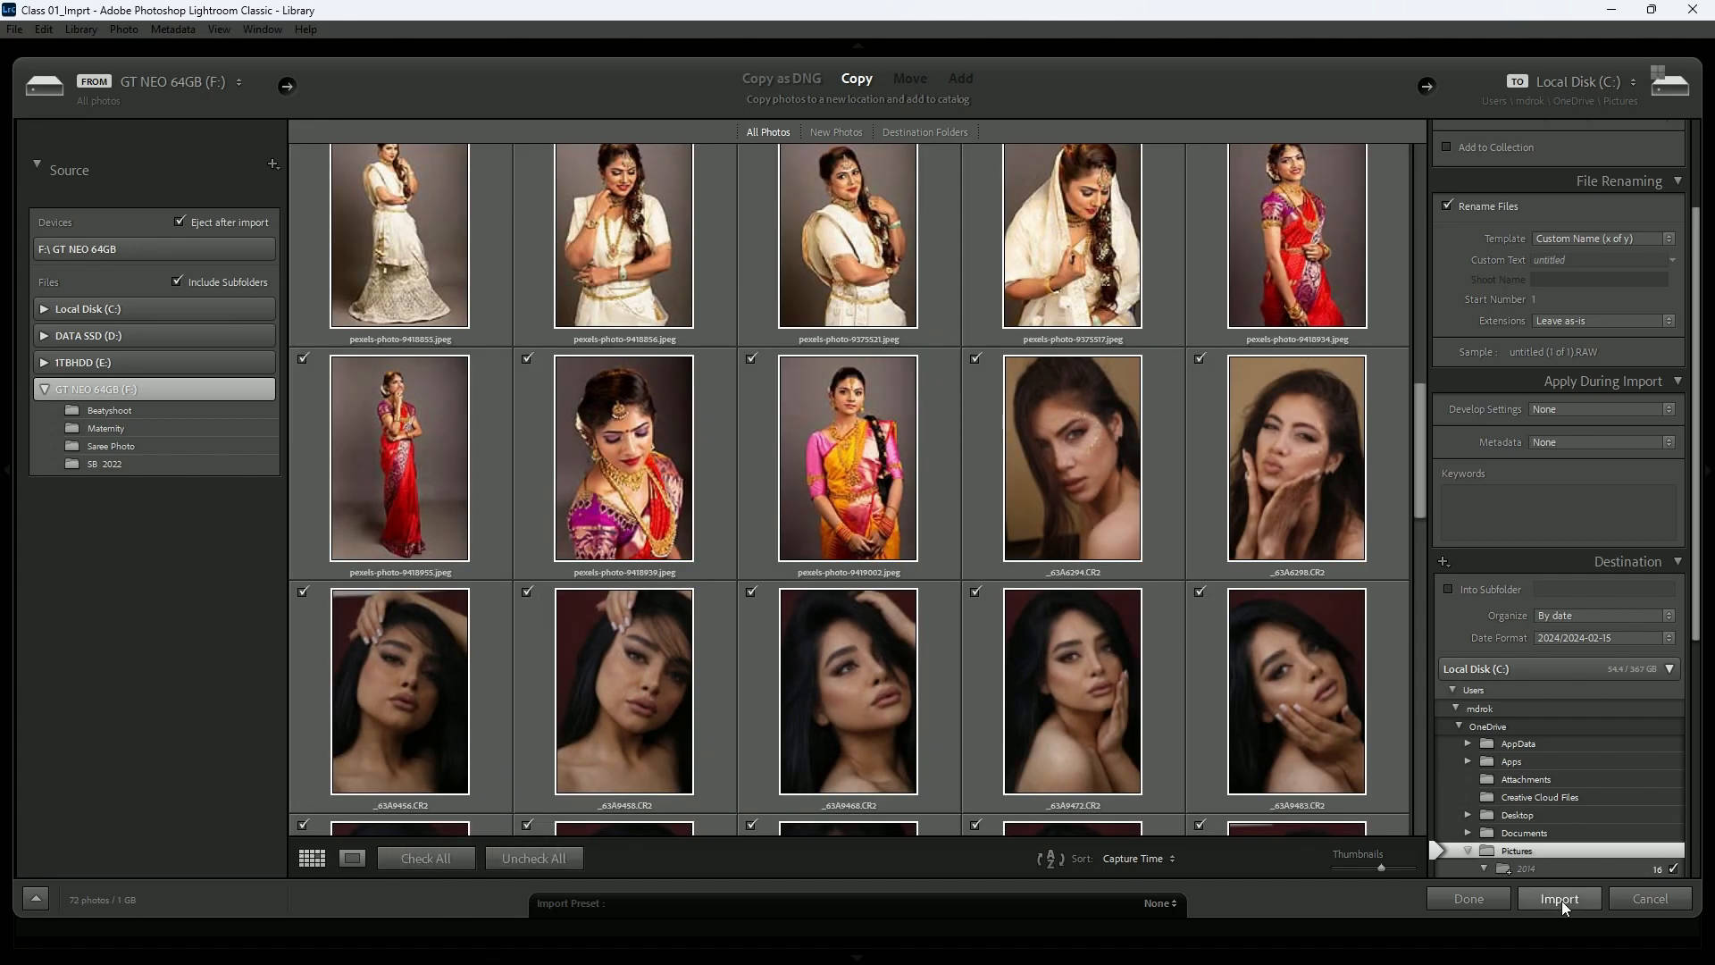
# - Try the Standard and 1:1 options for building previews on import
pyautogui.moveTo(1420, 482); pyautogui.dragTo(1426, 216)
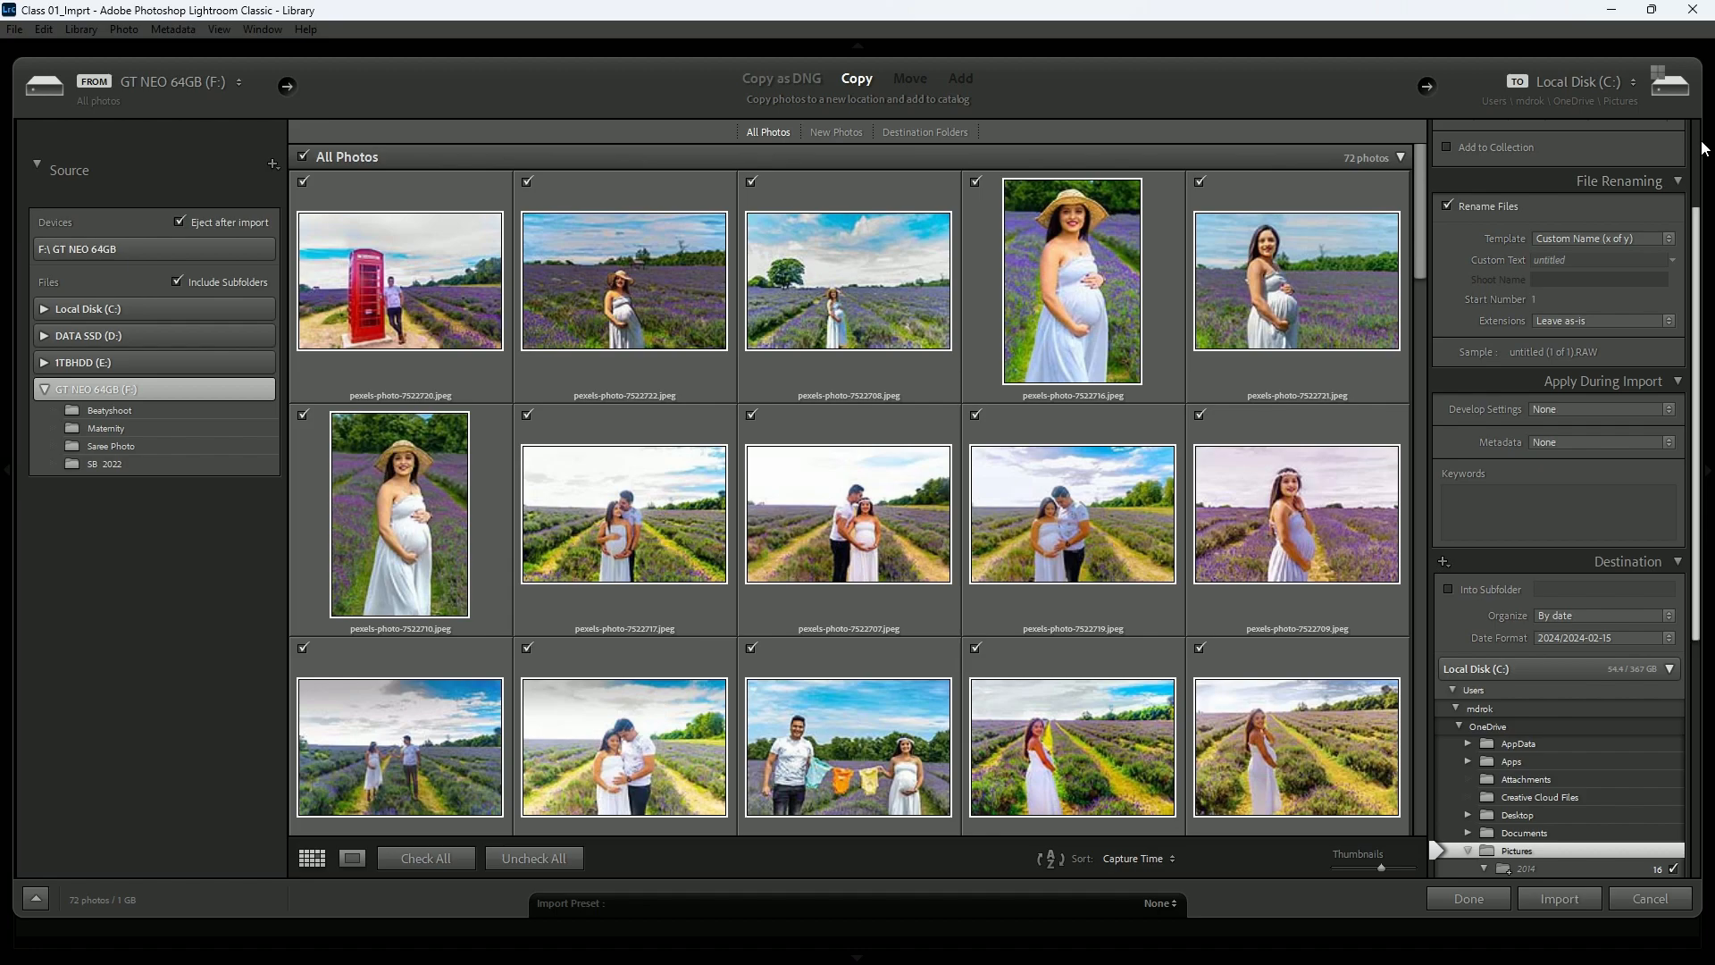
pyautogui.scroll(3, 1699, 193)
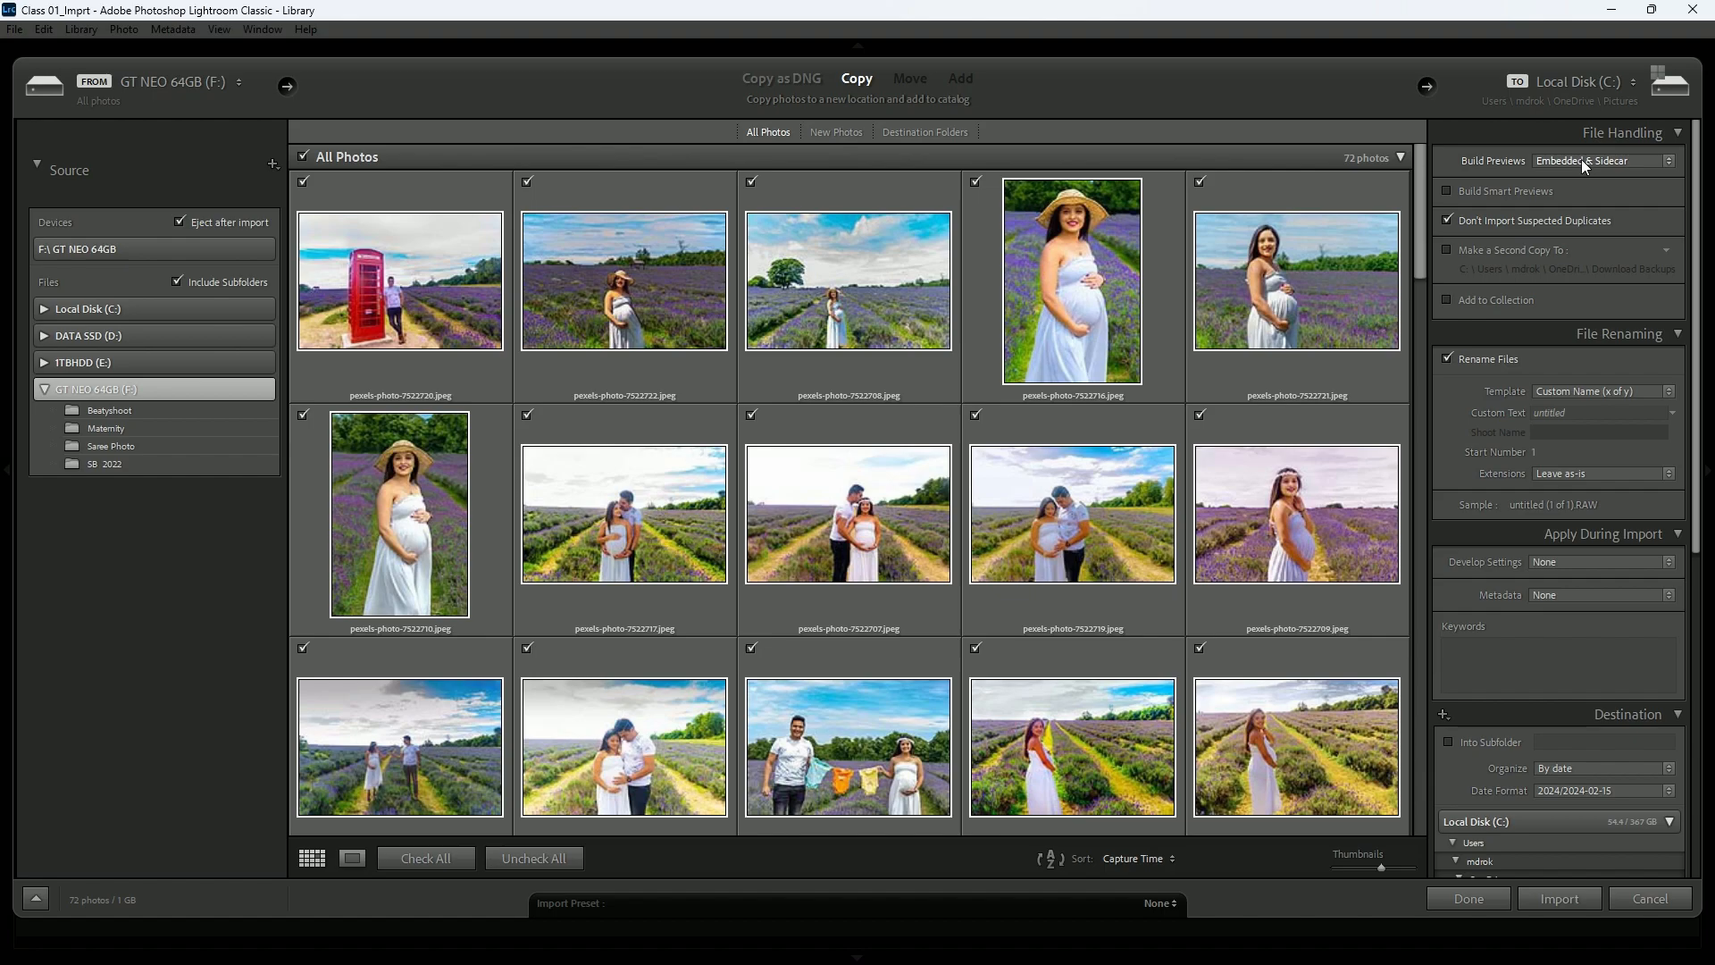
pyautogui.click(1518, 169)
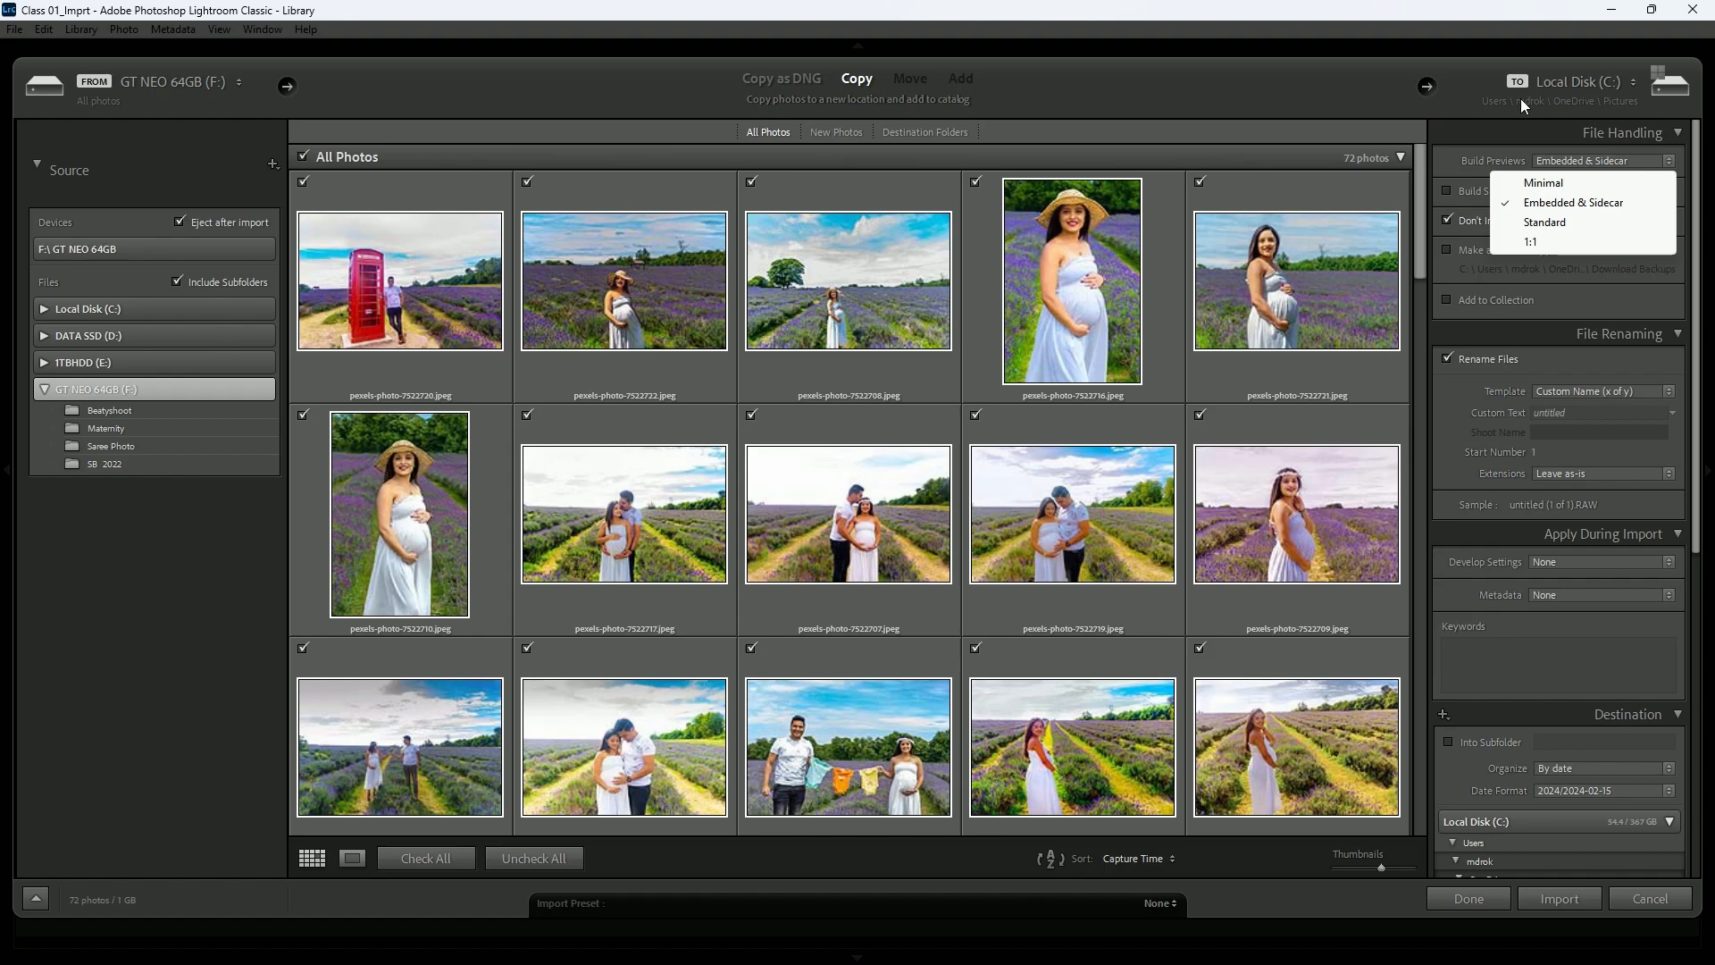
pyautogui.click(1559, 230)
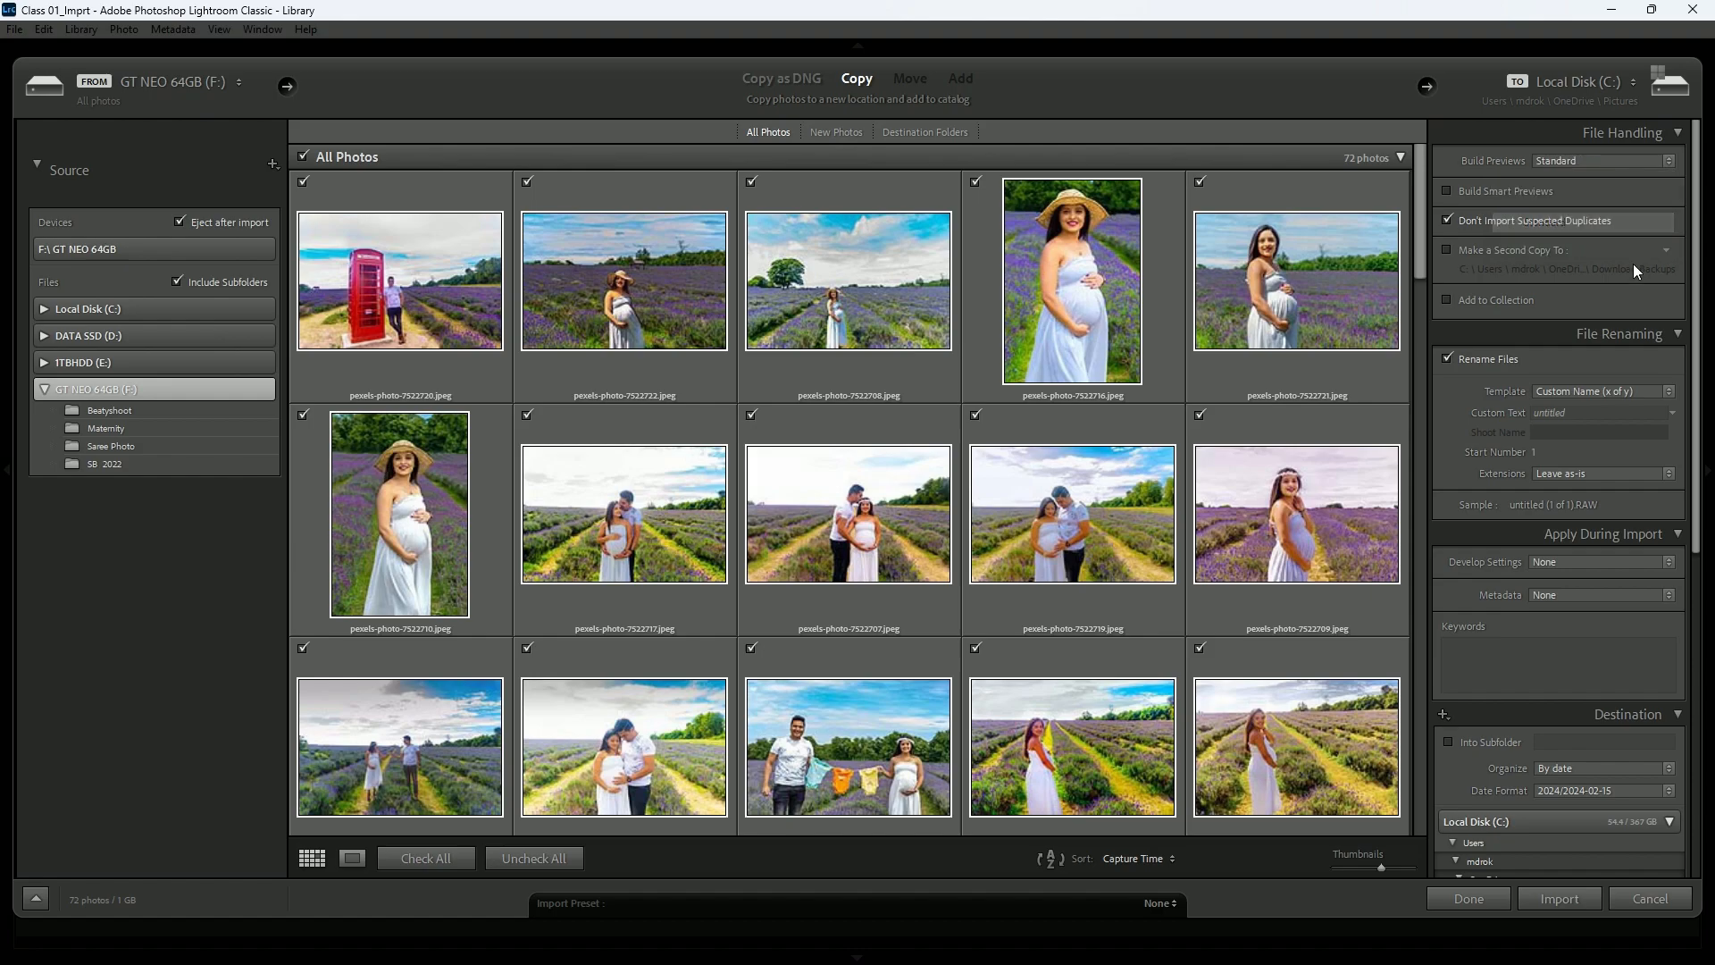
pyautogui.click(1598, 164)
pyautogui.click(1564, 243)
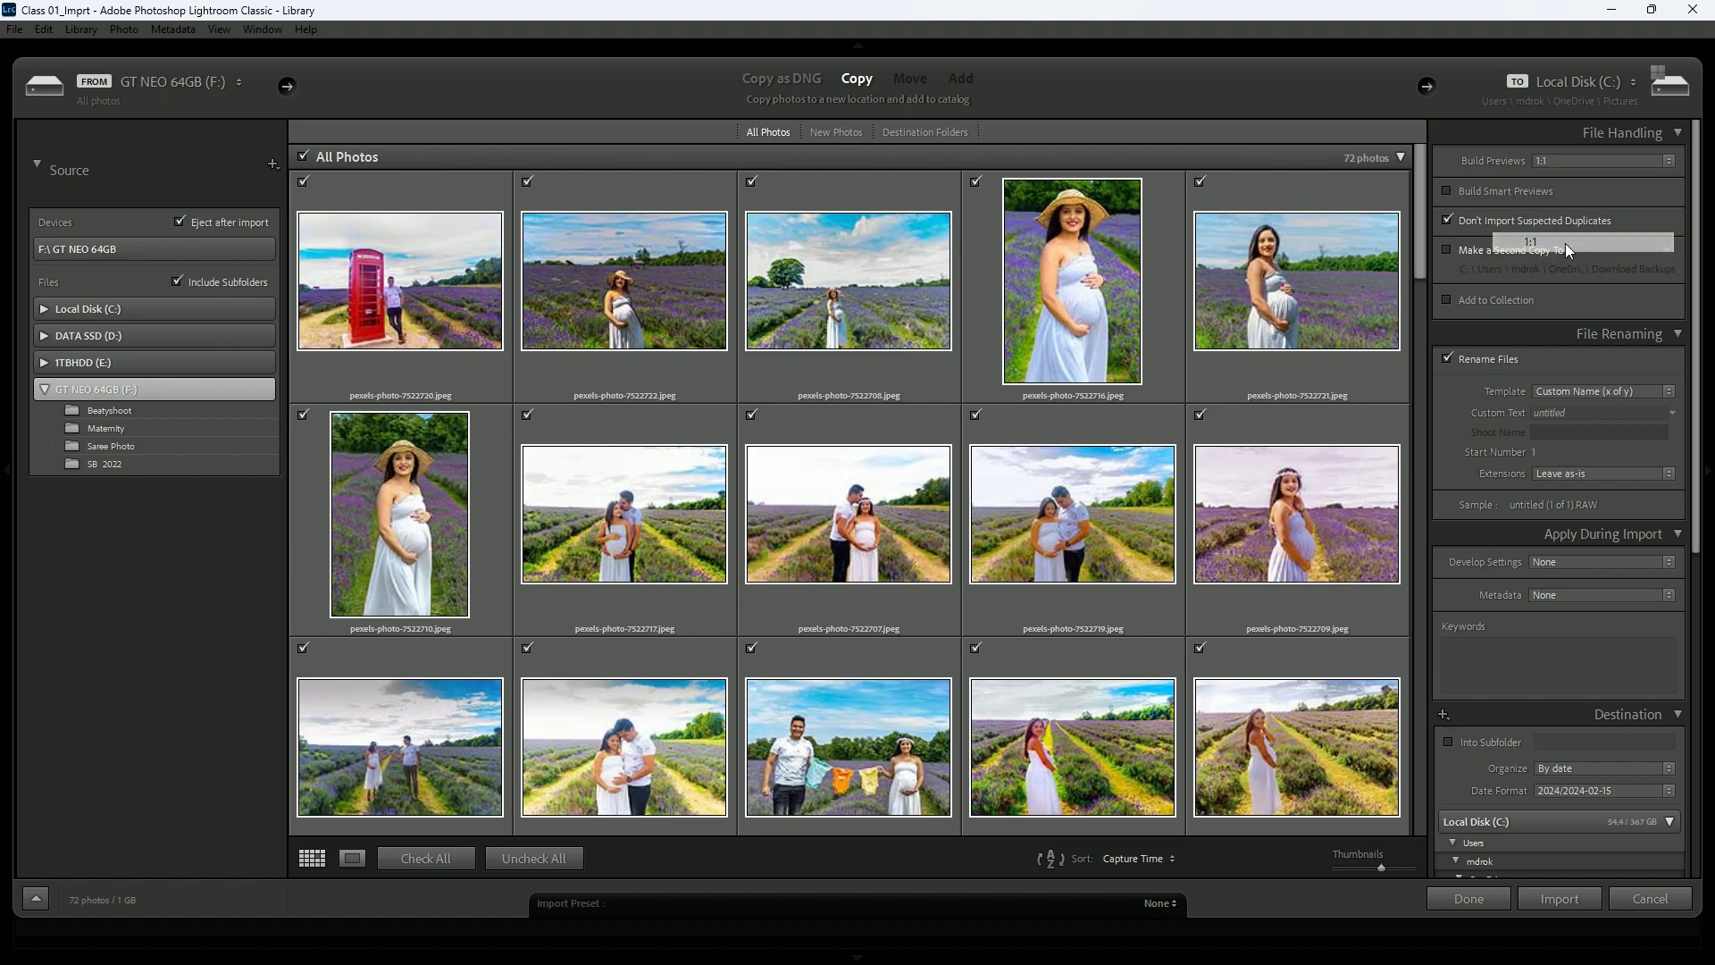
# - Set Build Previews to Standard and turn on Build Smart Previews
pyautogui.click(1590, 168)
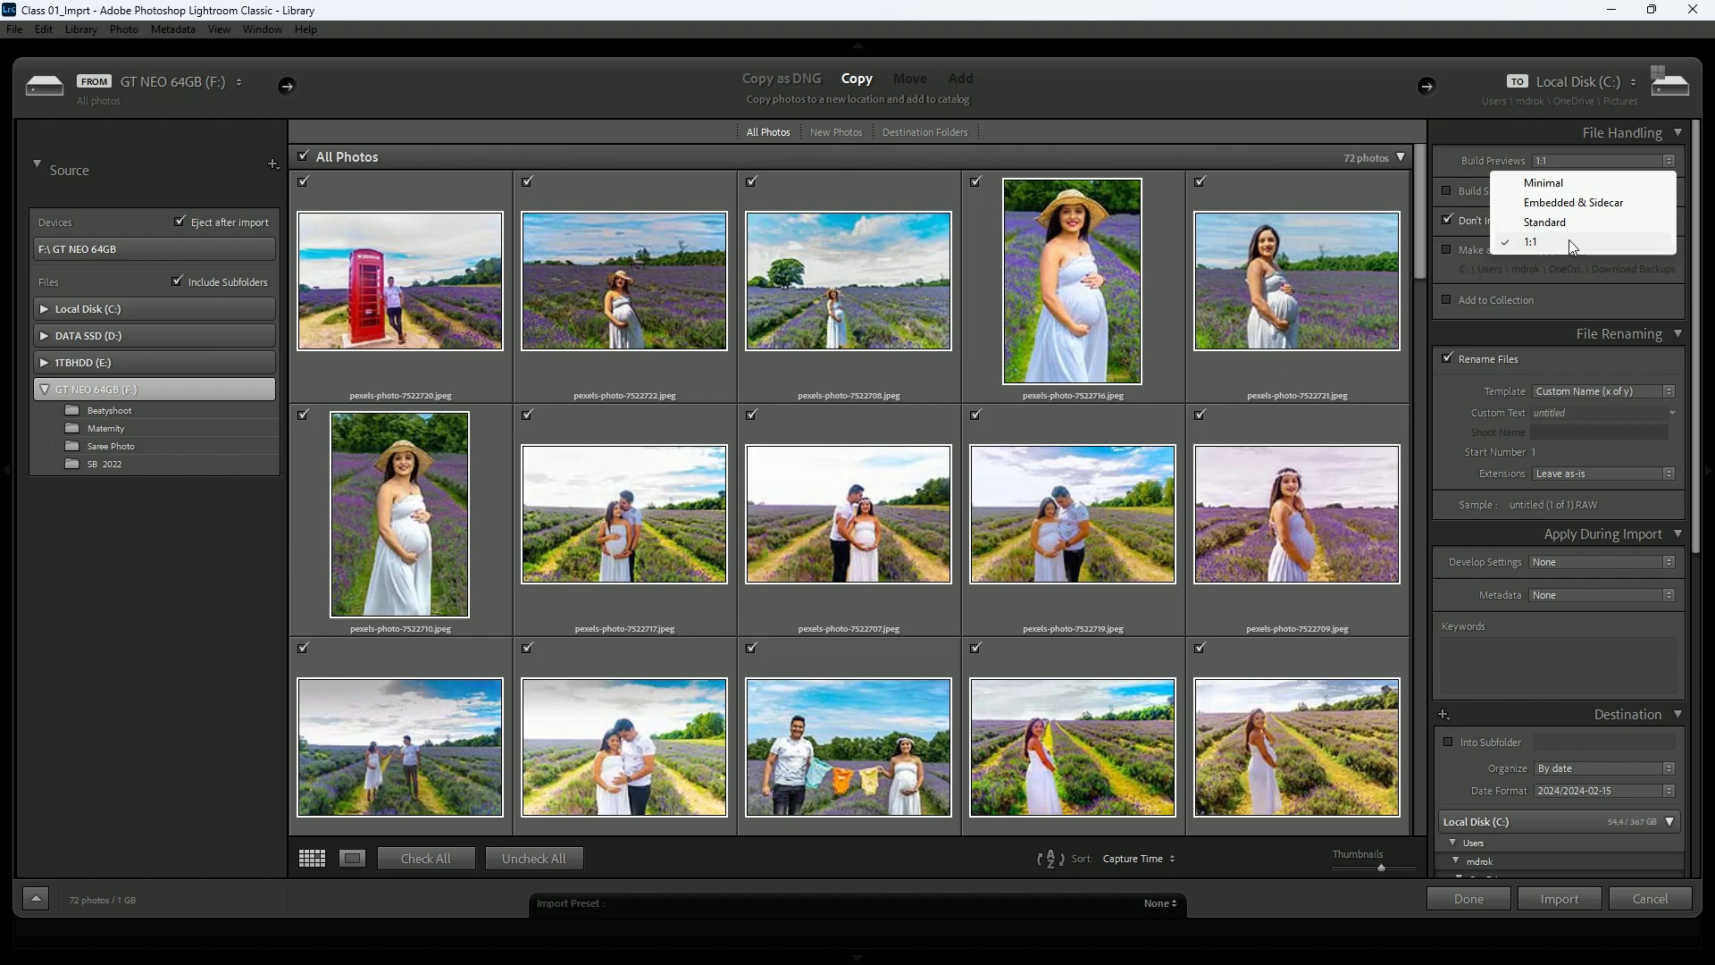
pyautogui.click(1595, 223)
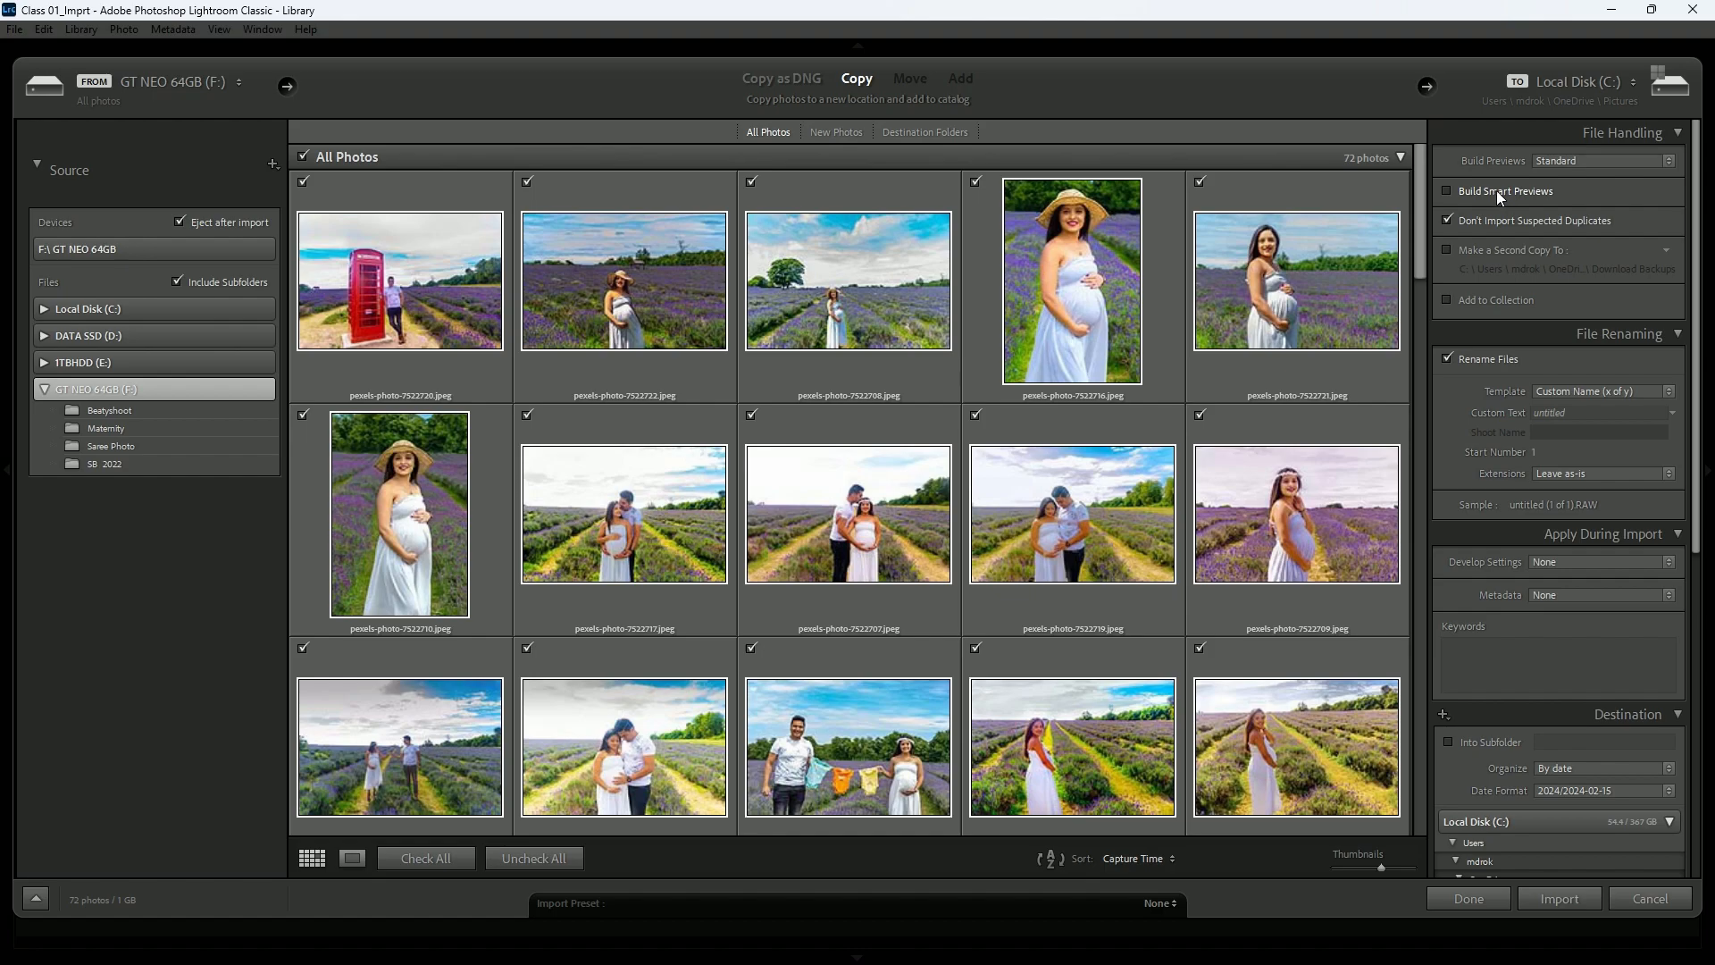
pyautogui.click(1449, 191)
# - Try the Custom Name file renaming template and switch back to Custom Name (x of y)
pyautogui.click(1617, 393)
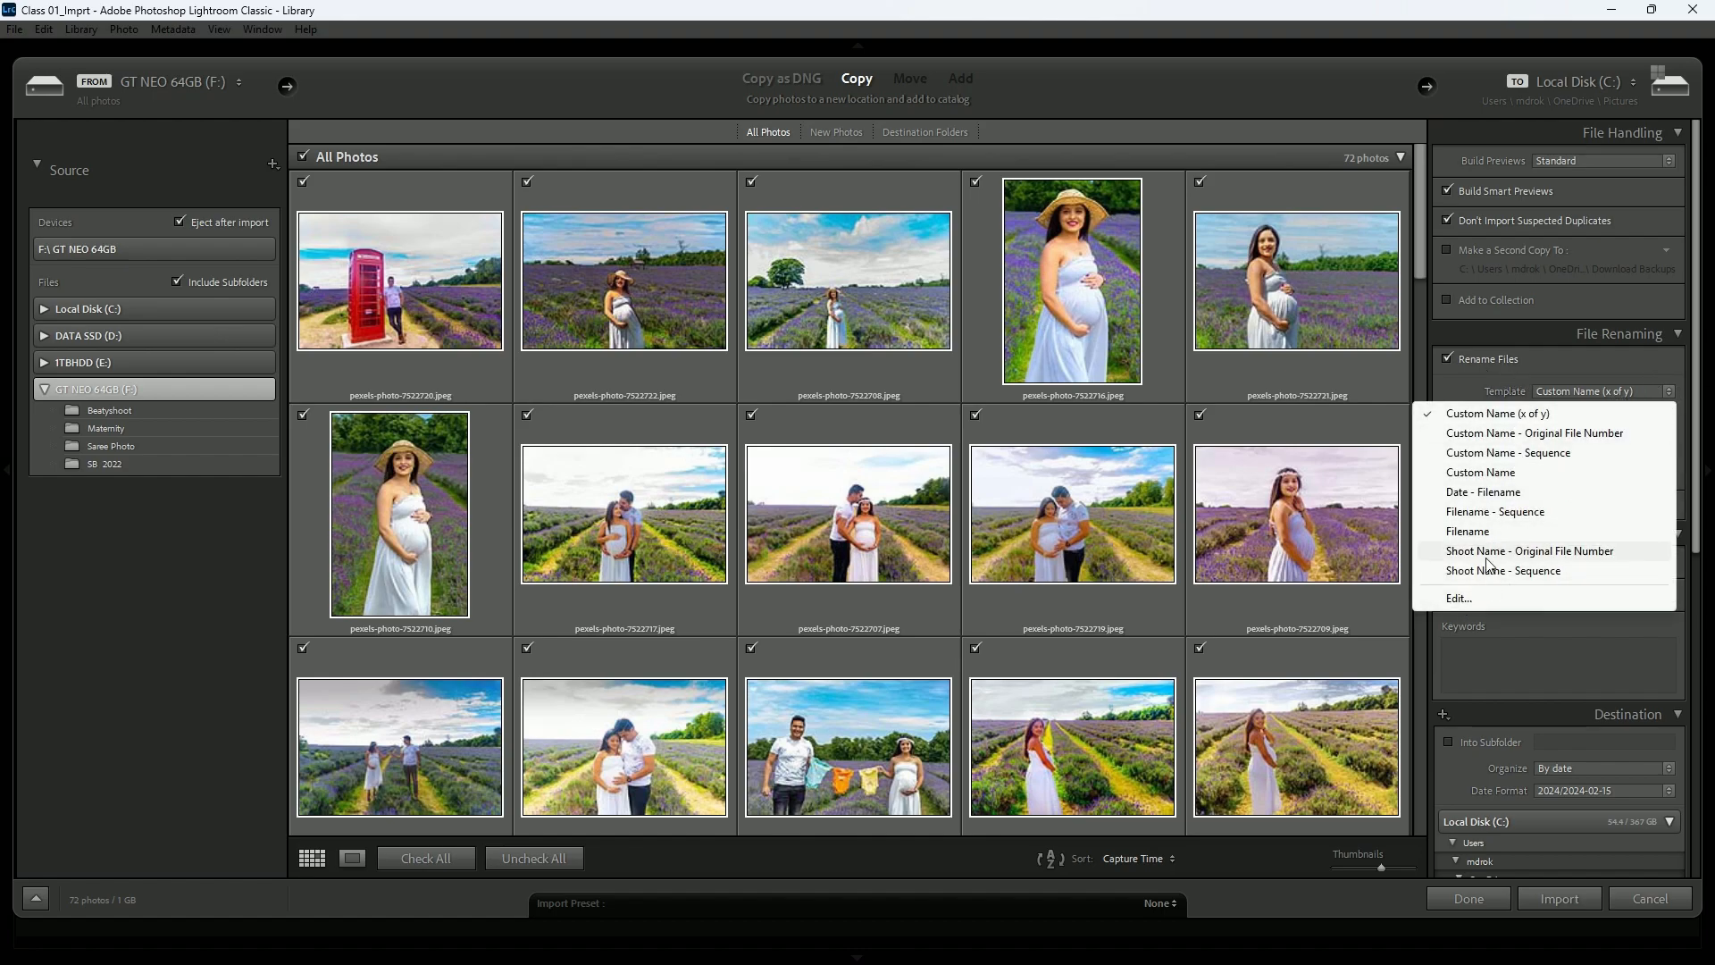
pyautogui.click(1507, 474)
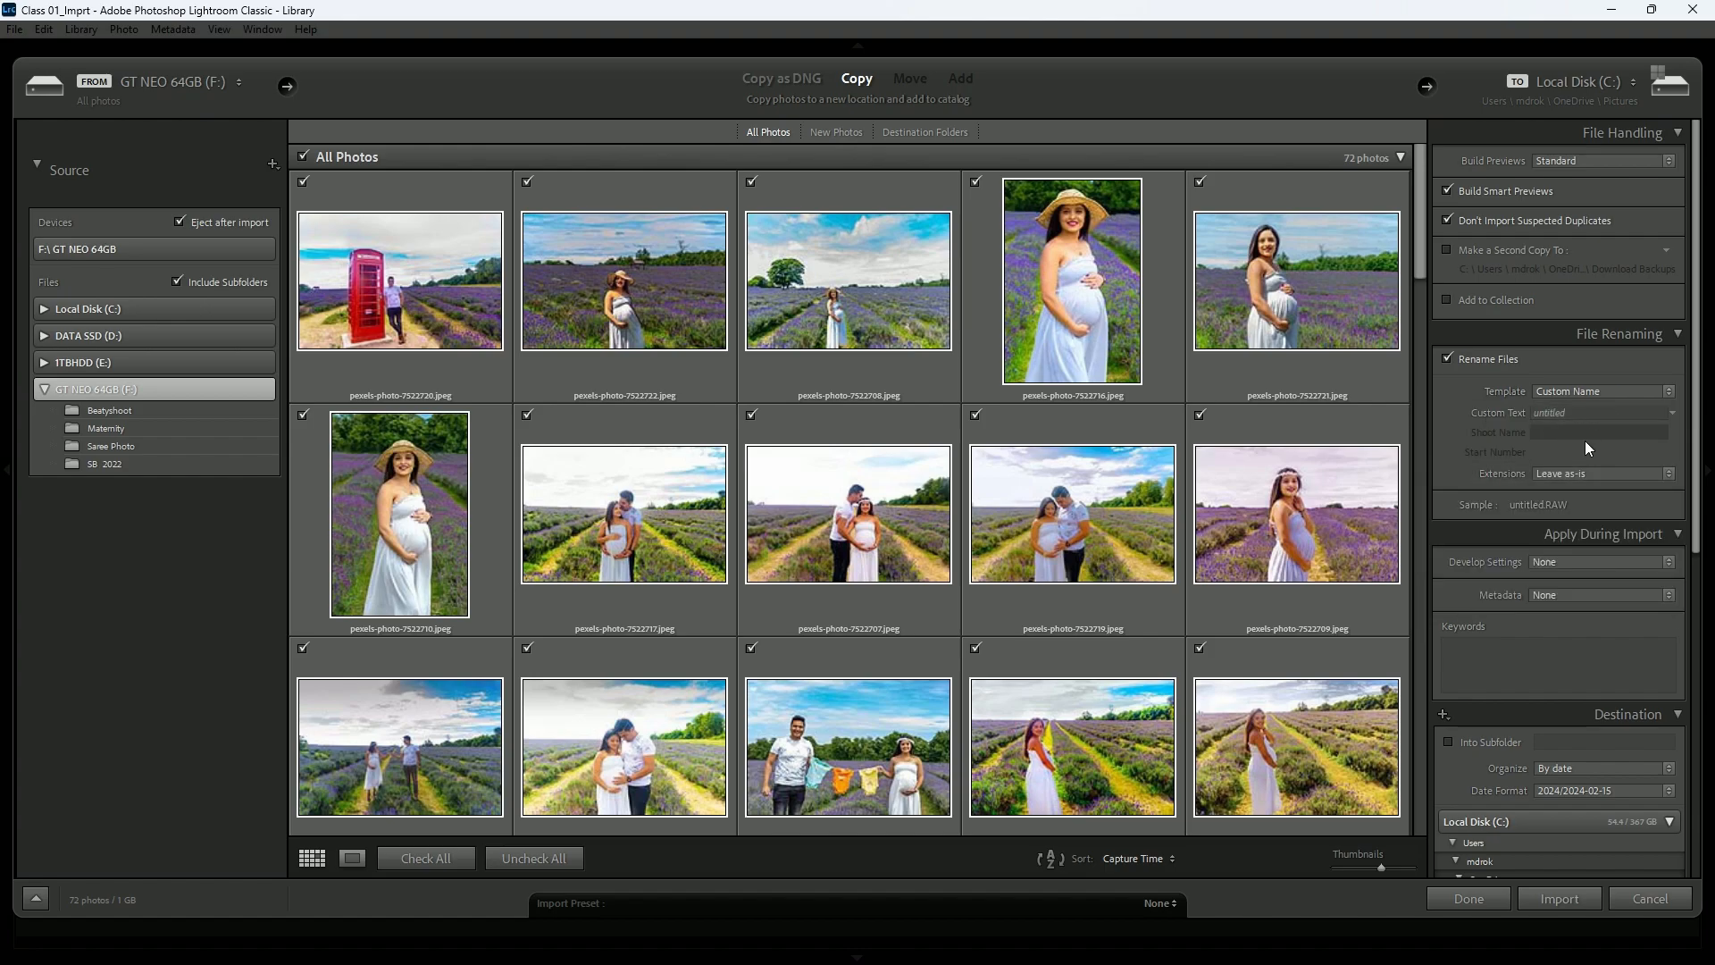
pyautogui.click(1620, 391)
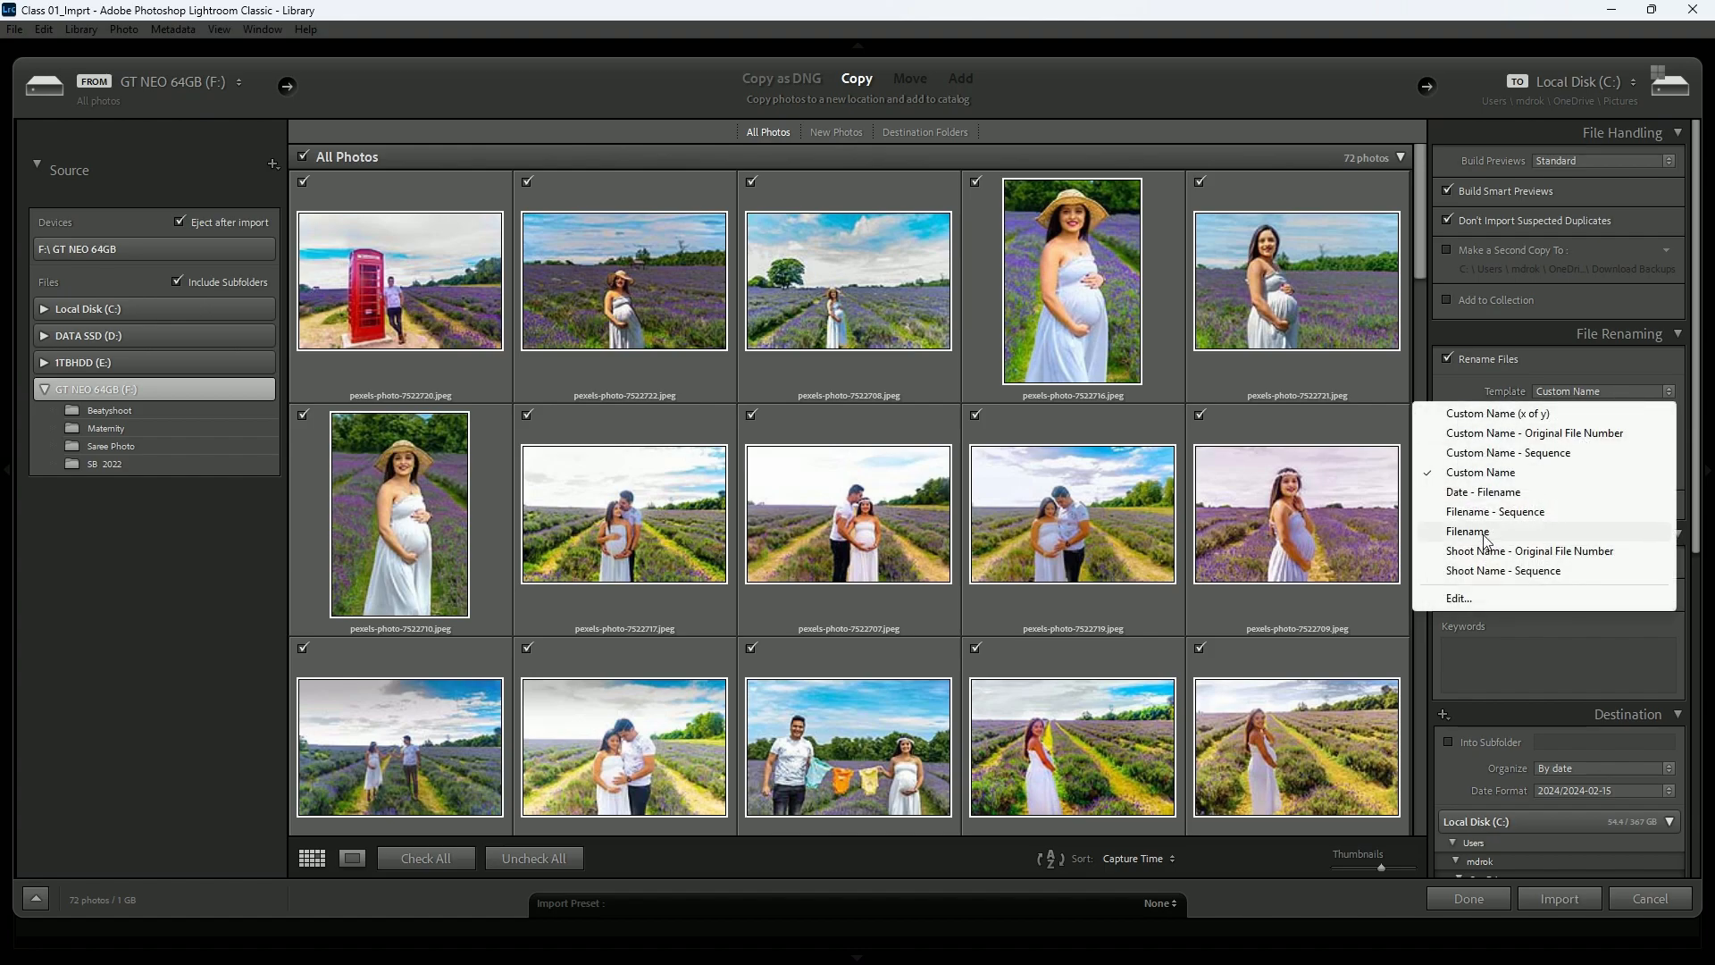
pyautogui.click(1531, 412)
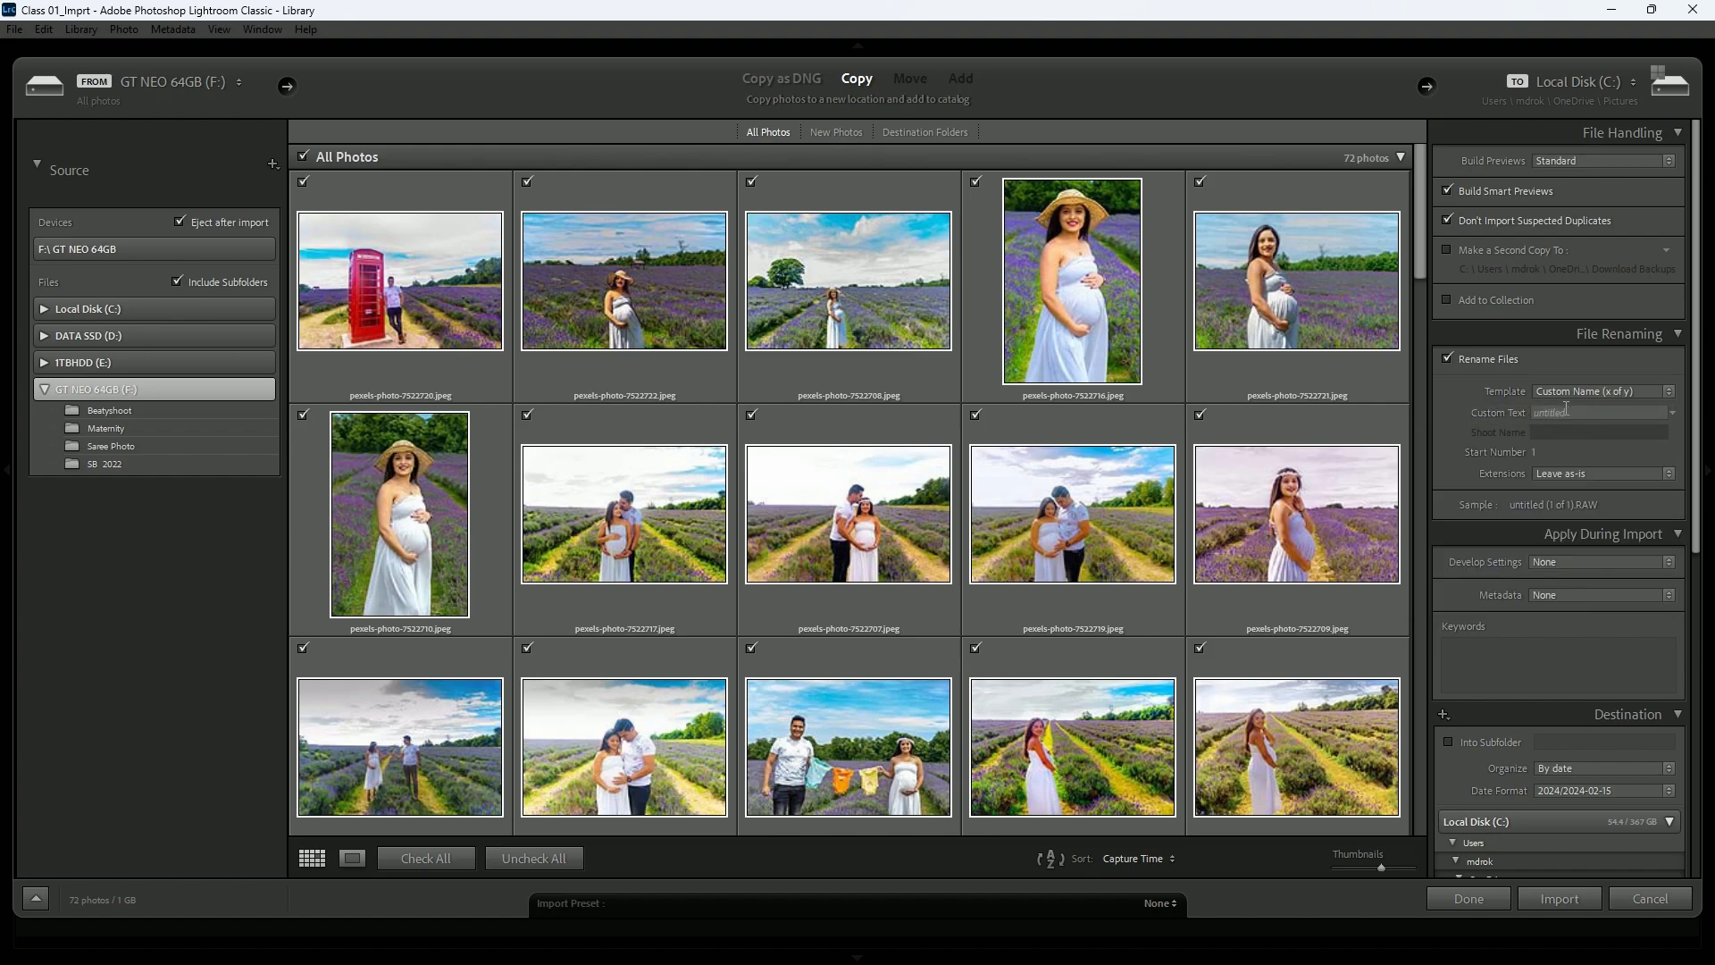
# - Enter md9 as the custom text for file renaming and change the template to Custom Name
pyautogui.click(1579, 415)
pyautogui.write('md9')
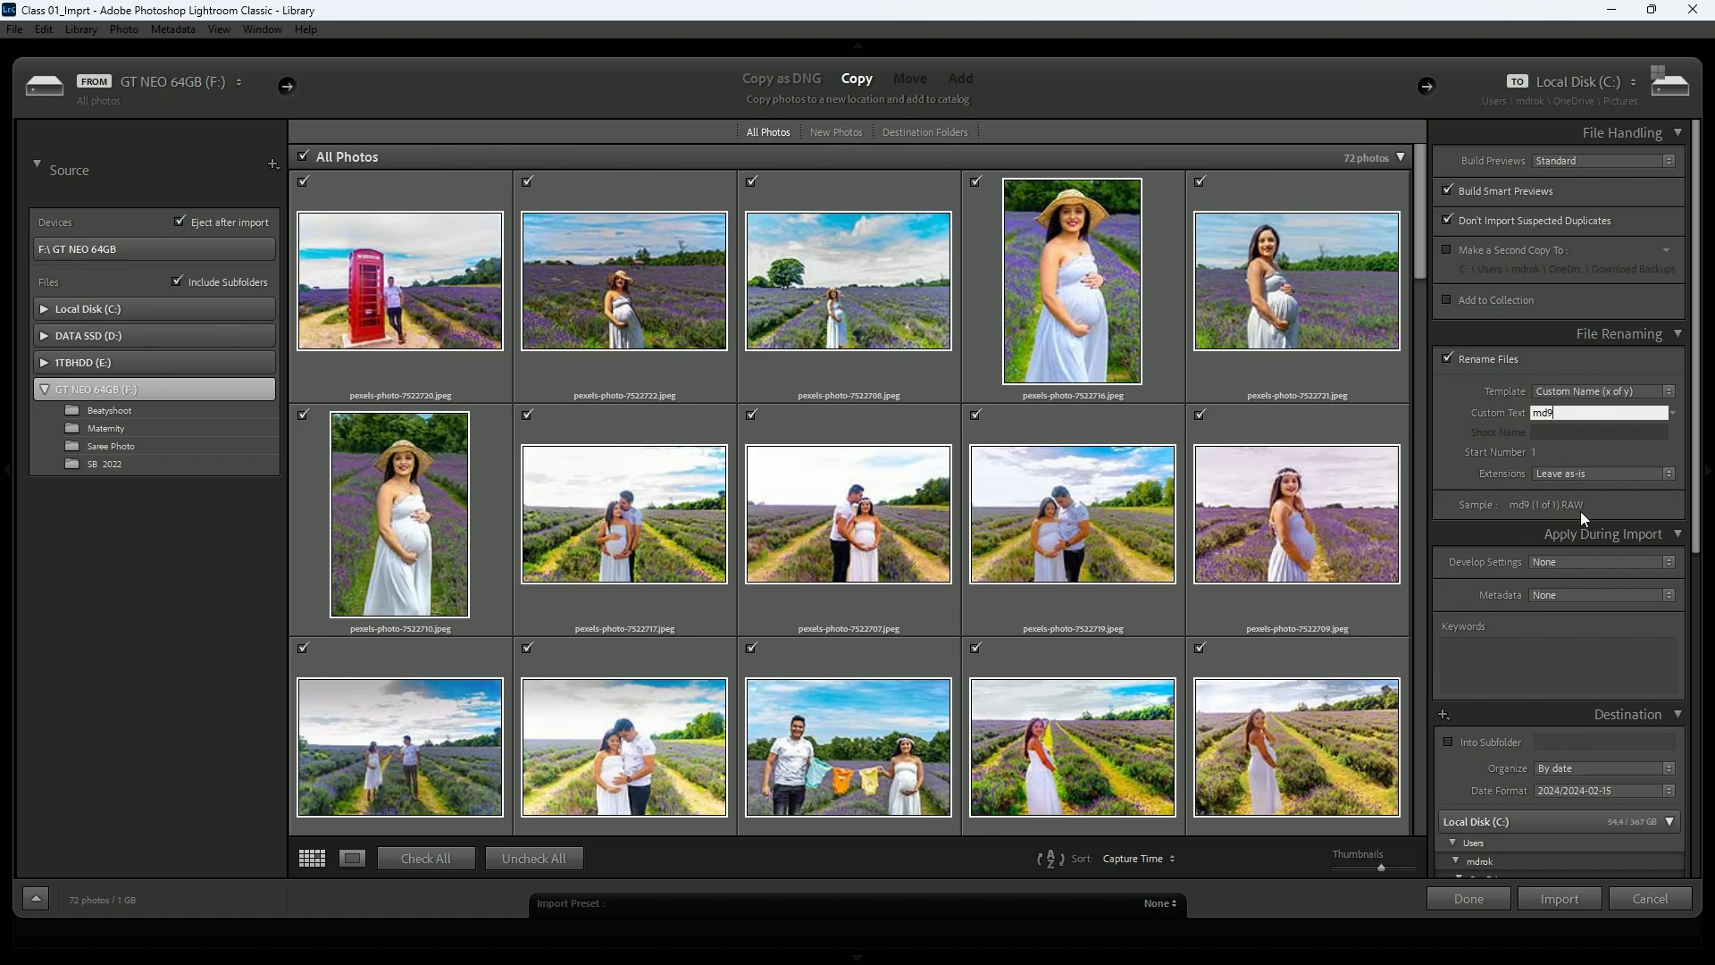
pyautogui.click(1658, 393)
pyautogui.click(1512, 472)
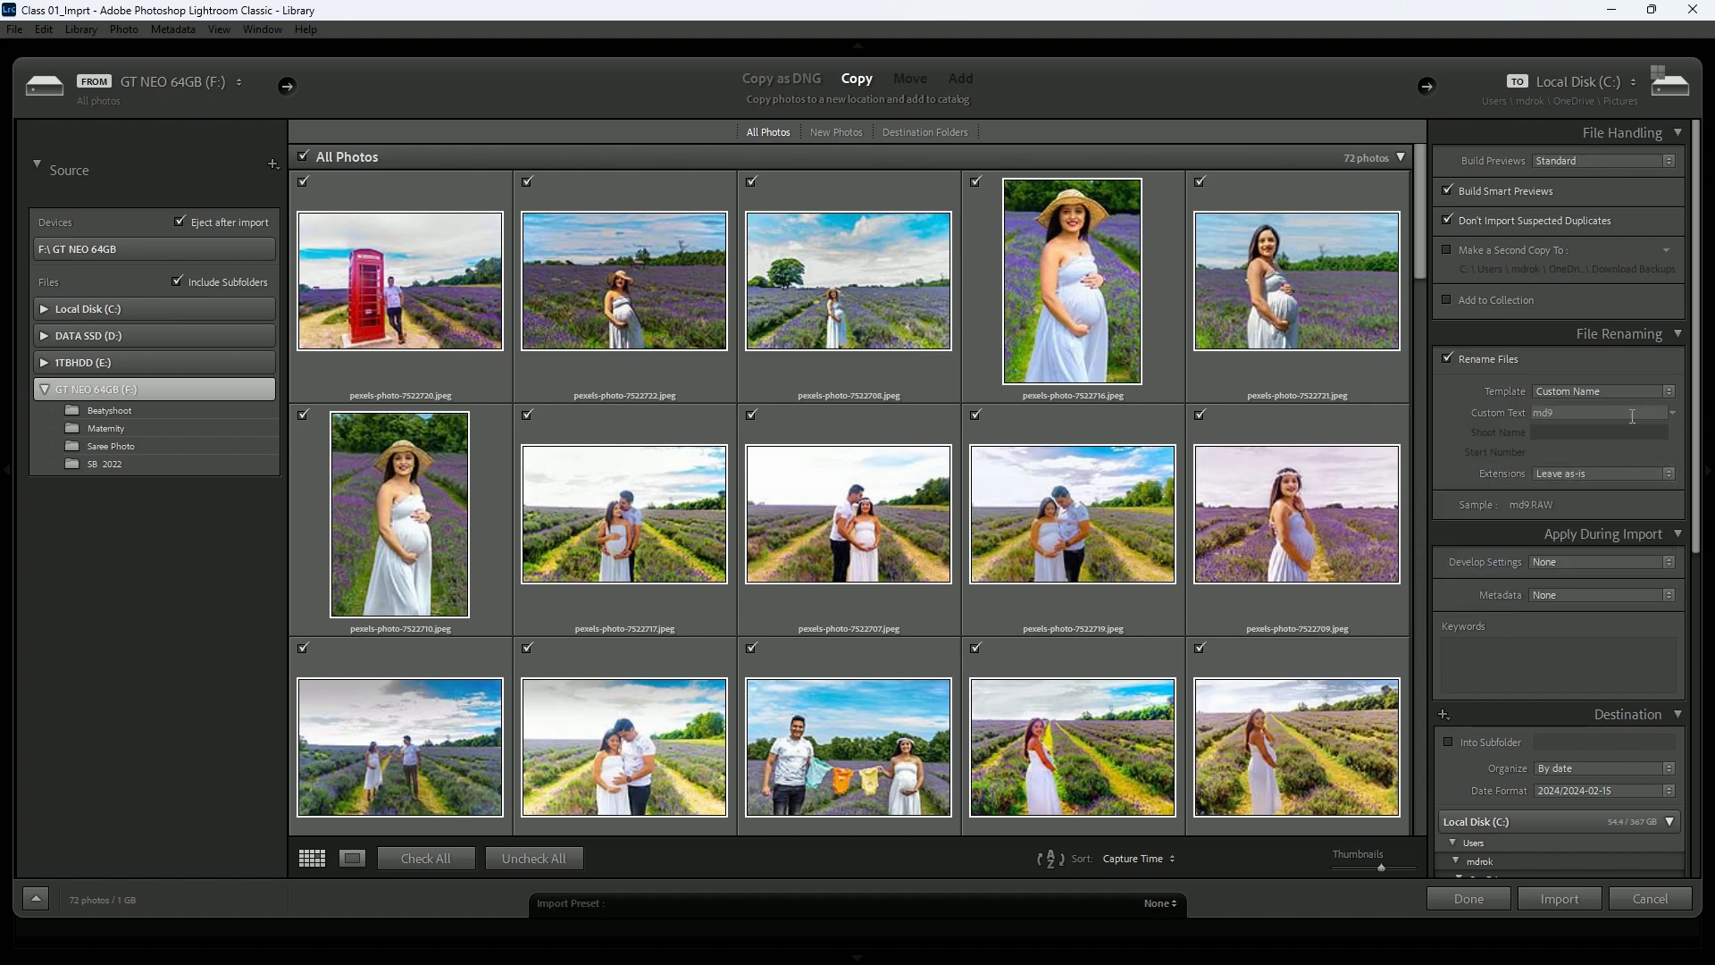
# - View the Filename Template Editor, cancel it, and set the file renaming template to Filename
pyautogui.click(1559, 391)
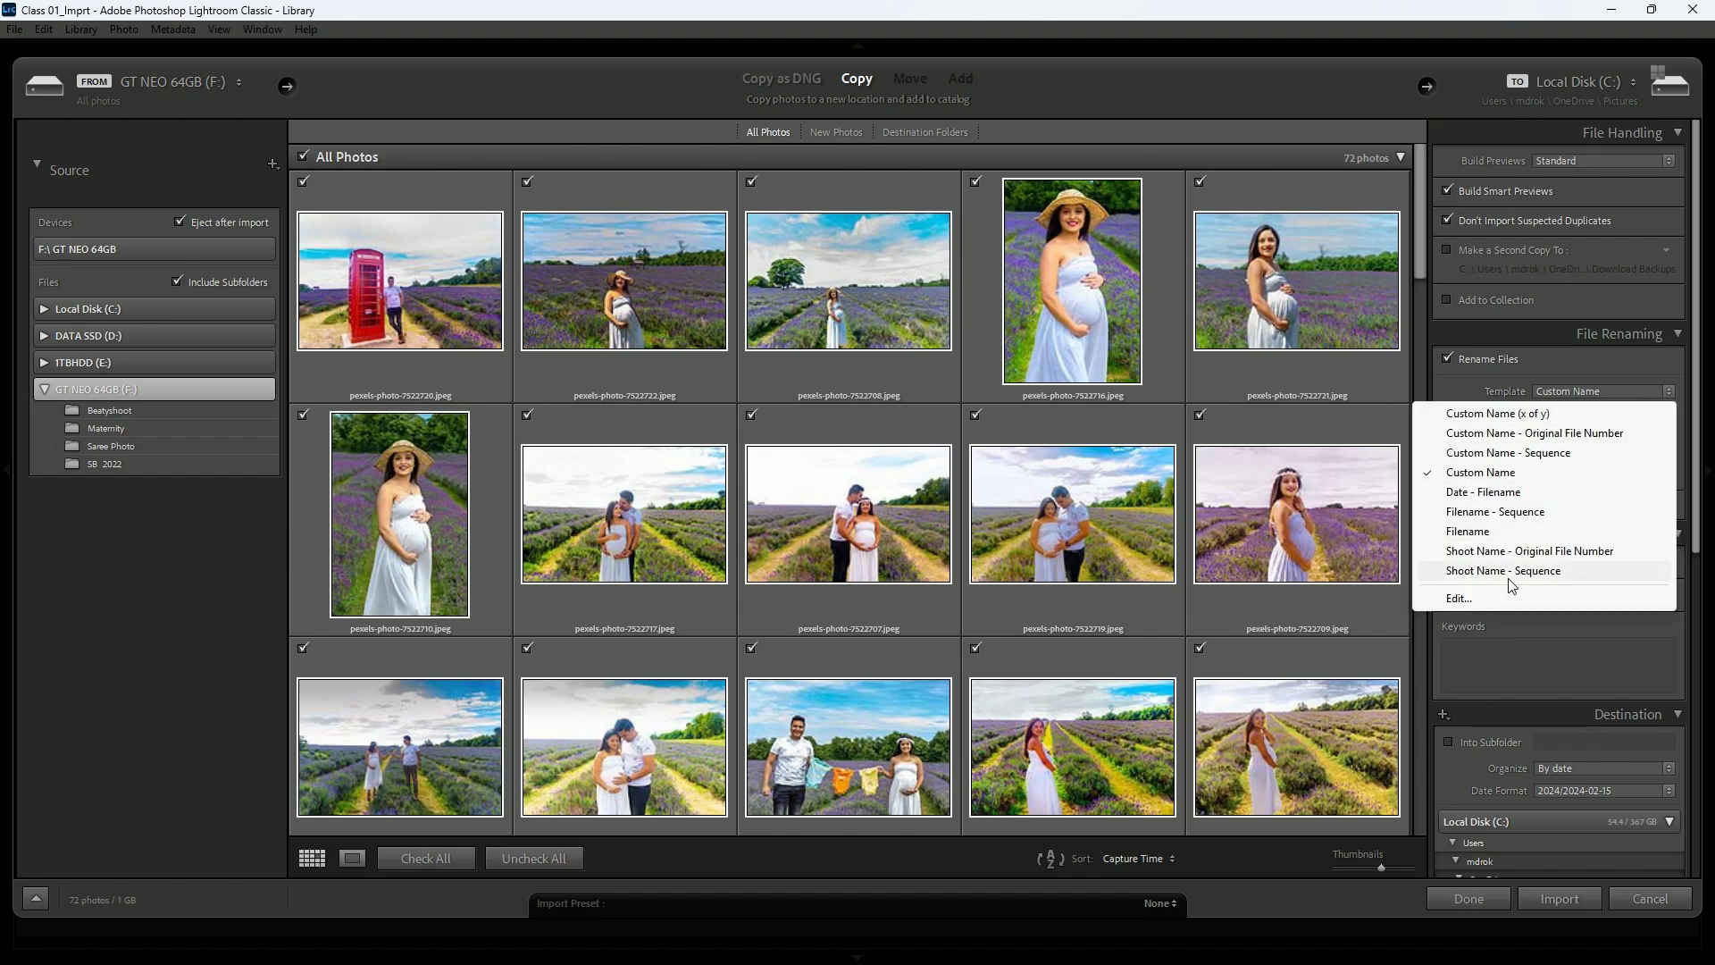
pyautogui.click(1472, 598)
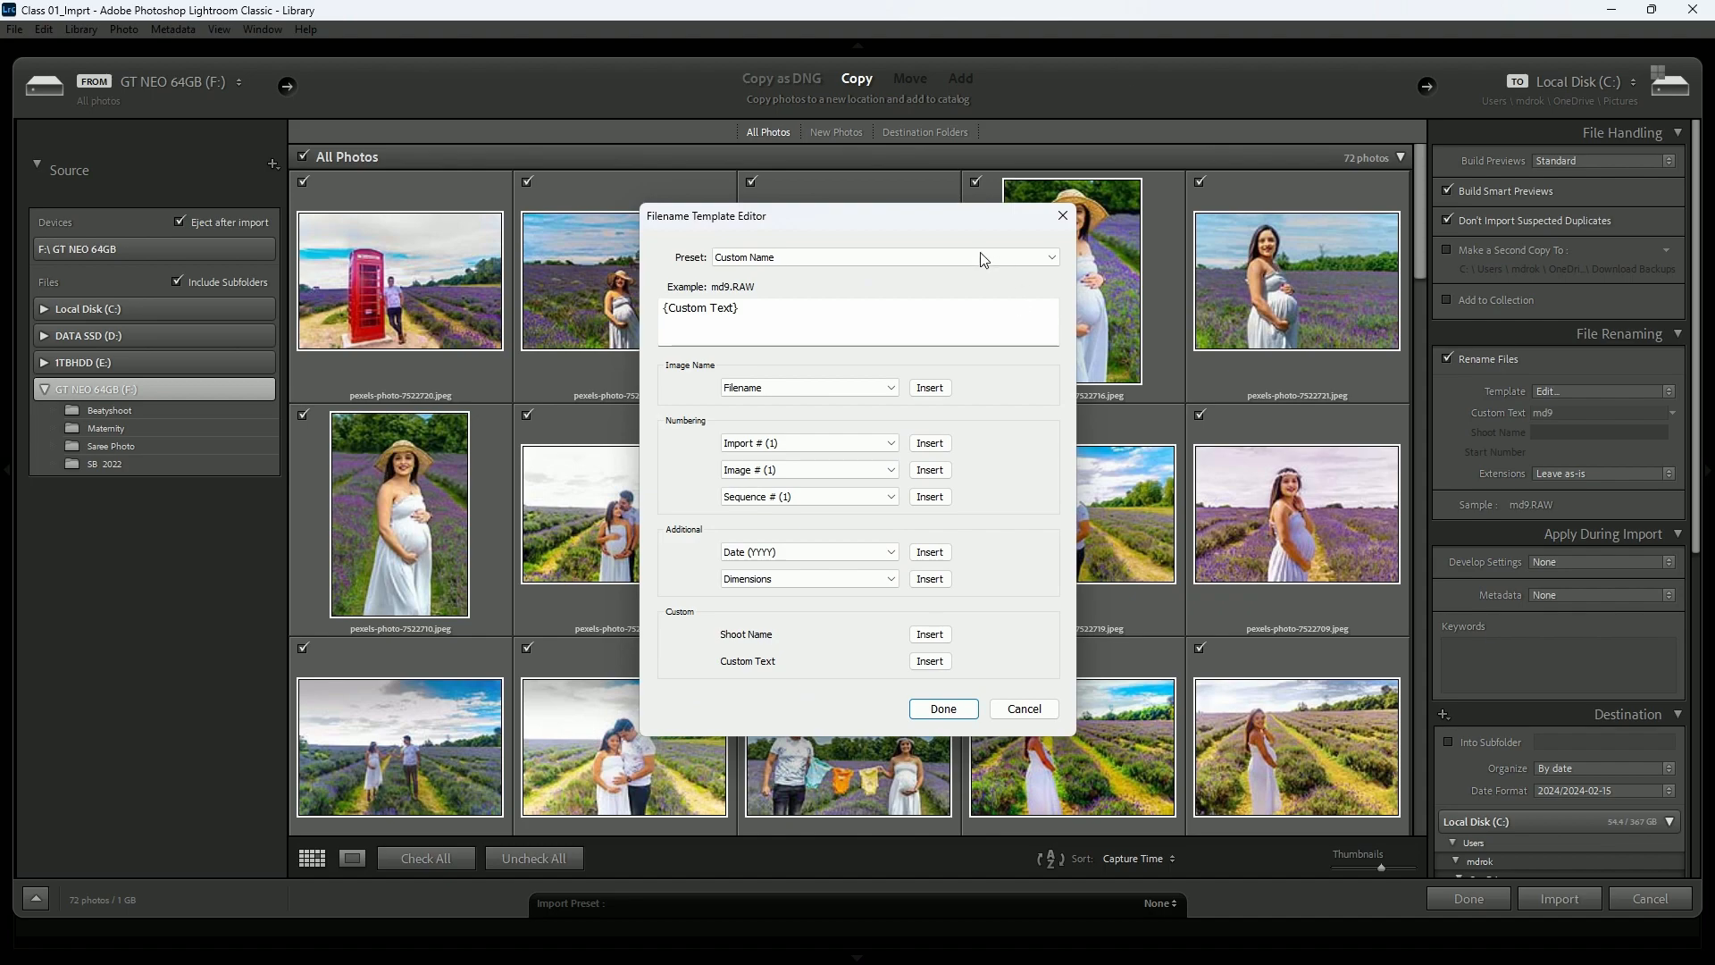
pyautogui.moveTo(908, 221); pyautogui.dragTo(1115, 149)
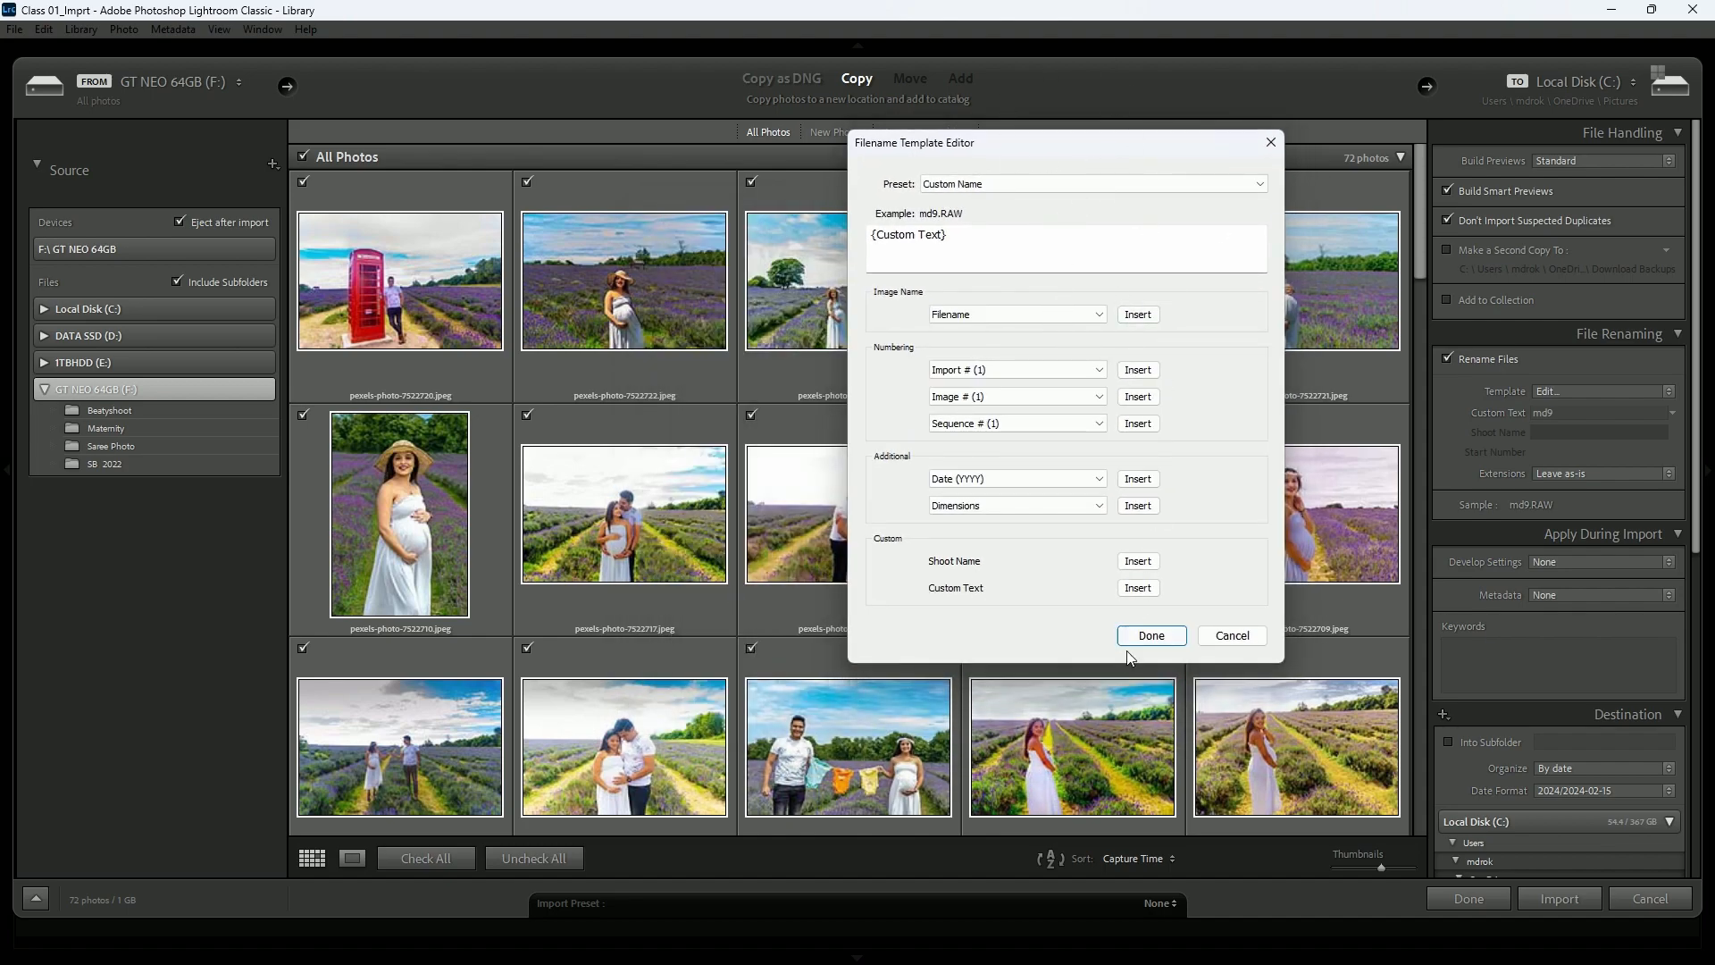
pyautogui.click(1233, 634)
pyautogui.click(1554, 391)
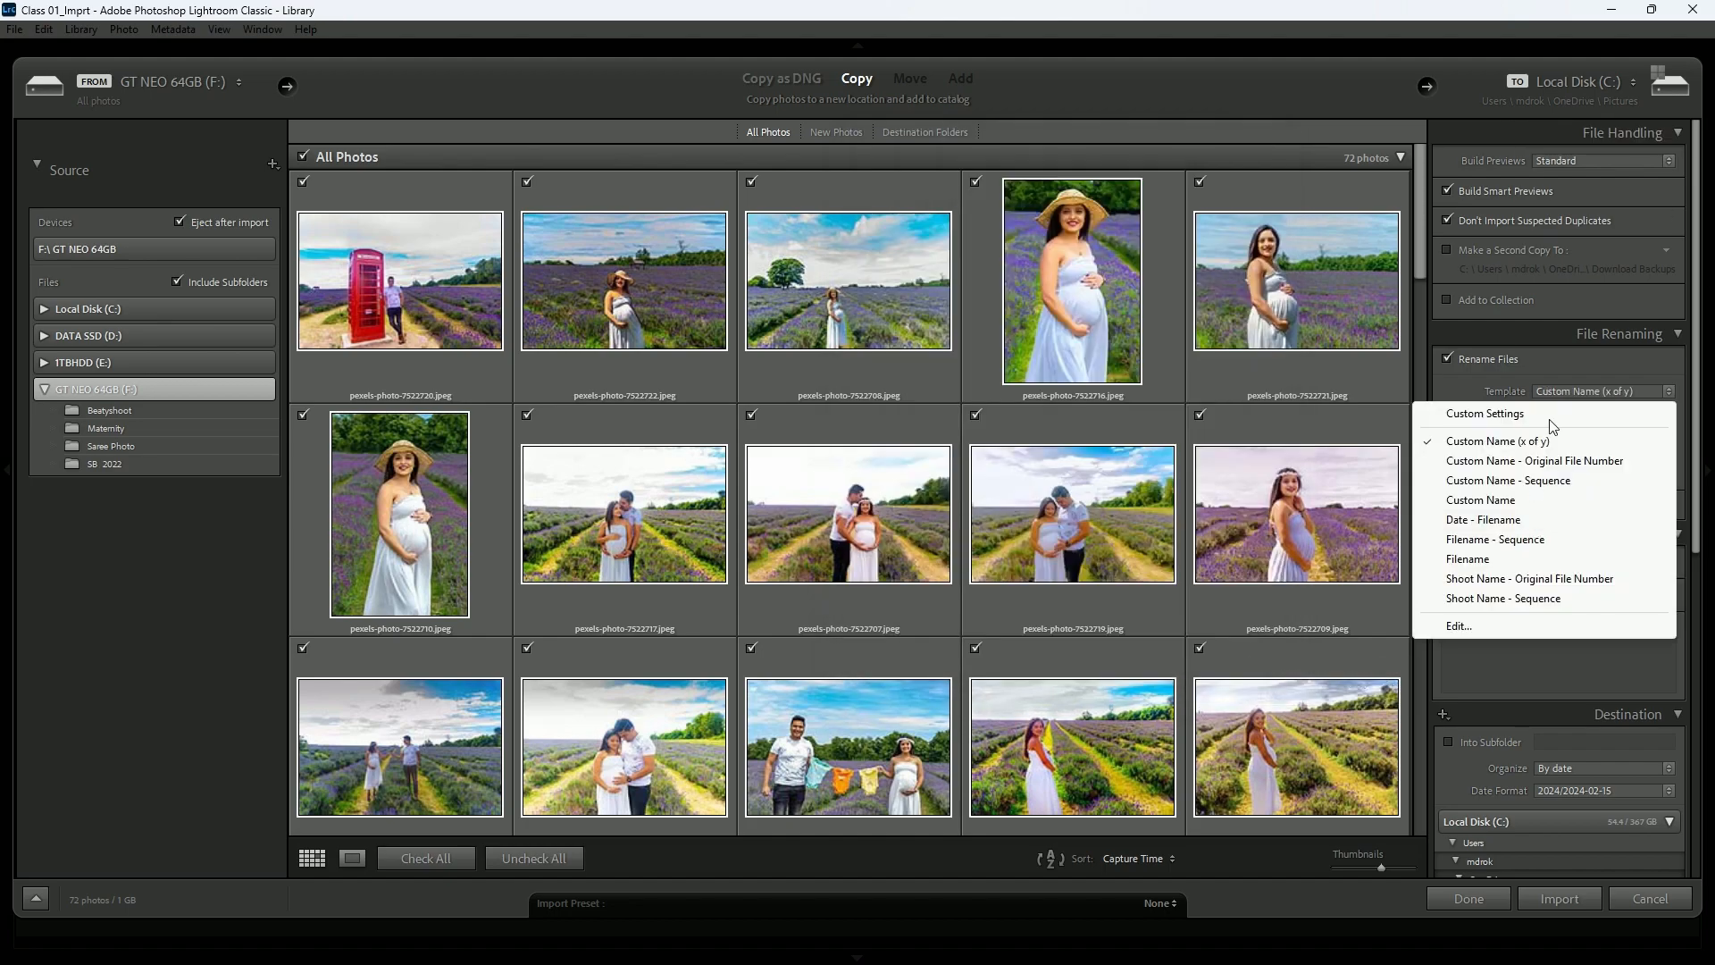
pyautogui.click(1482, 559)
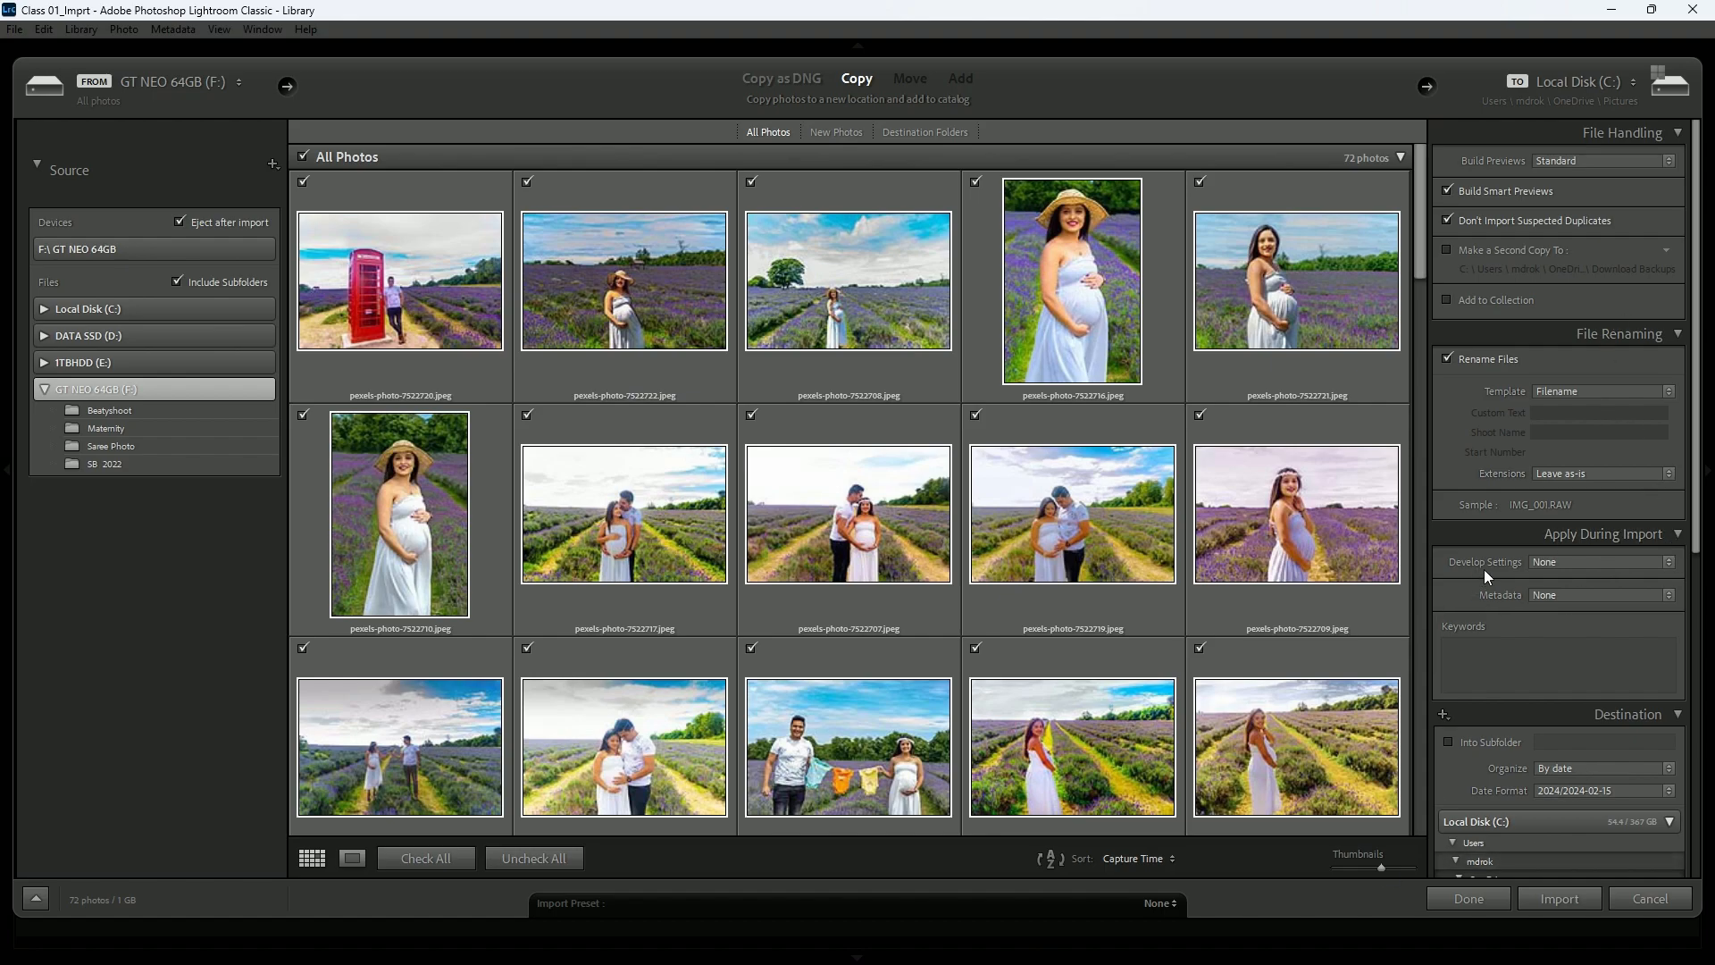
# - Review the Develop Settings presets and the Metadata options for the import, leaving both at None
pyautogui.click(1599, 565)
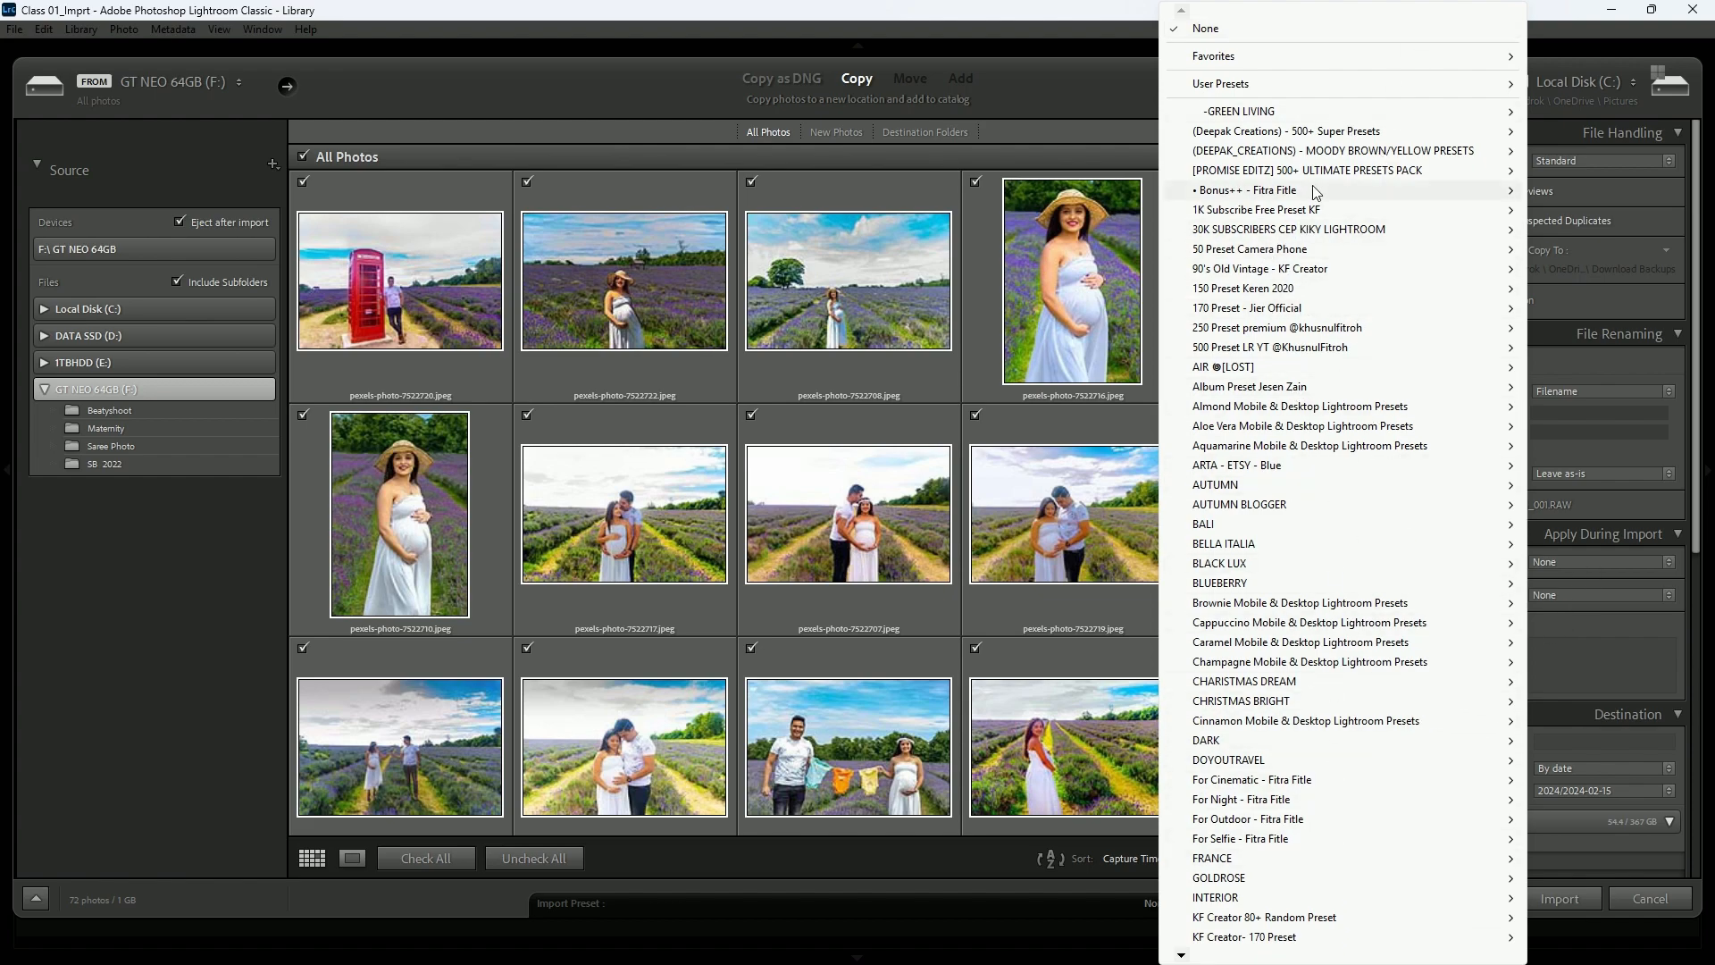
pyautogui.click(1052, 83)
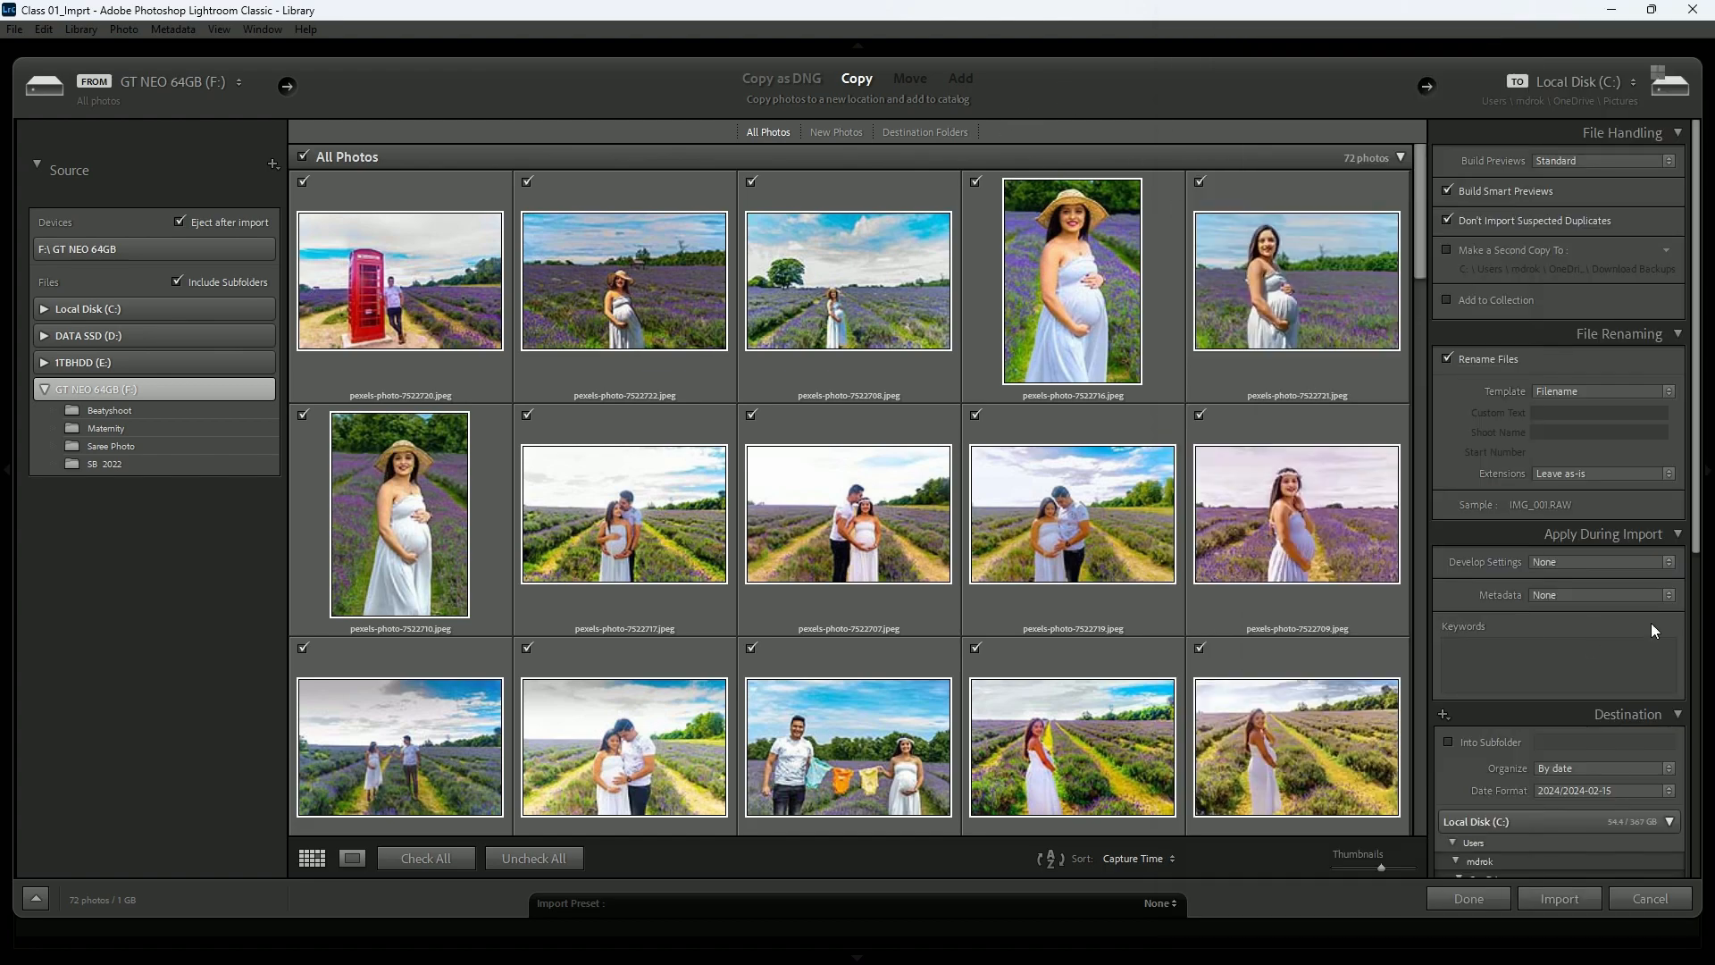
pyautogui.click(1582, 594)
pyautogui.click(1493, 605)
pyautogui.click(1575, 597)
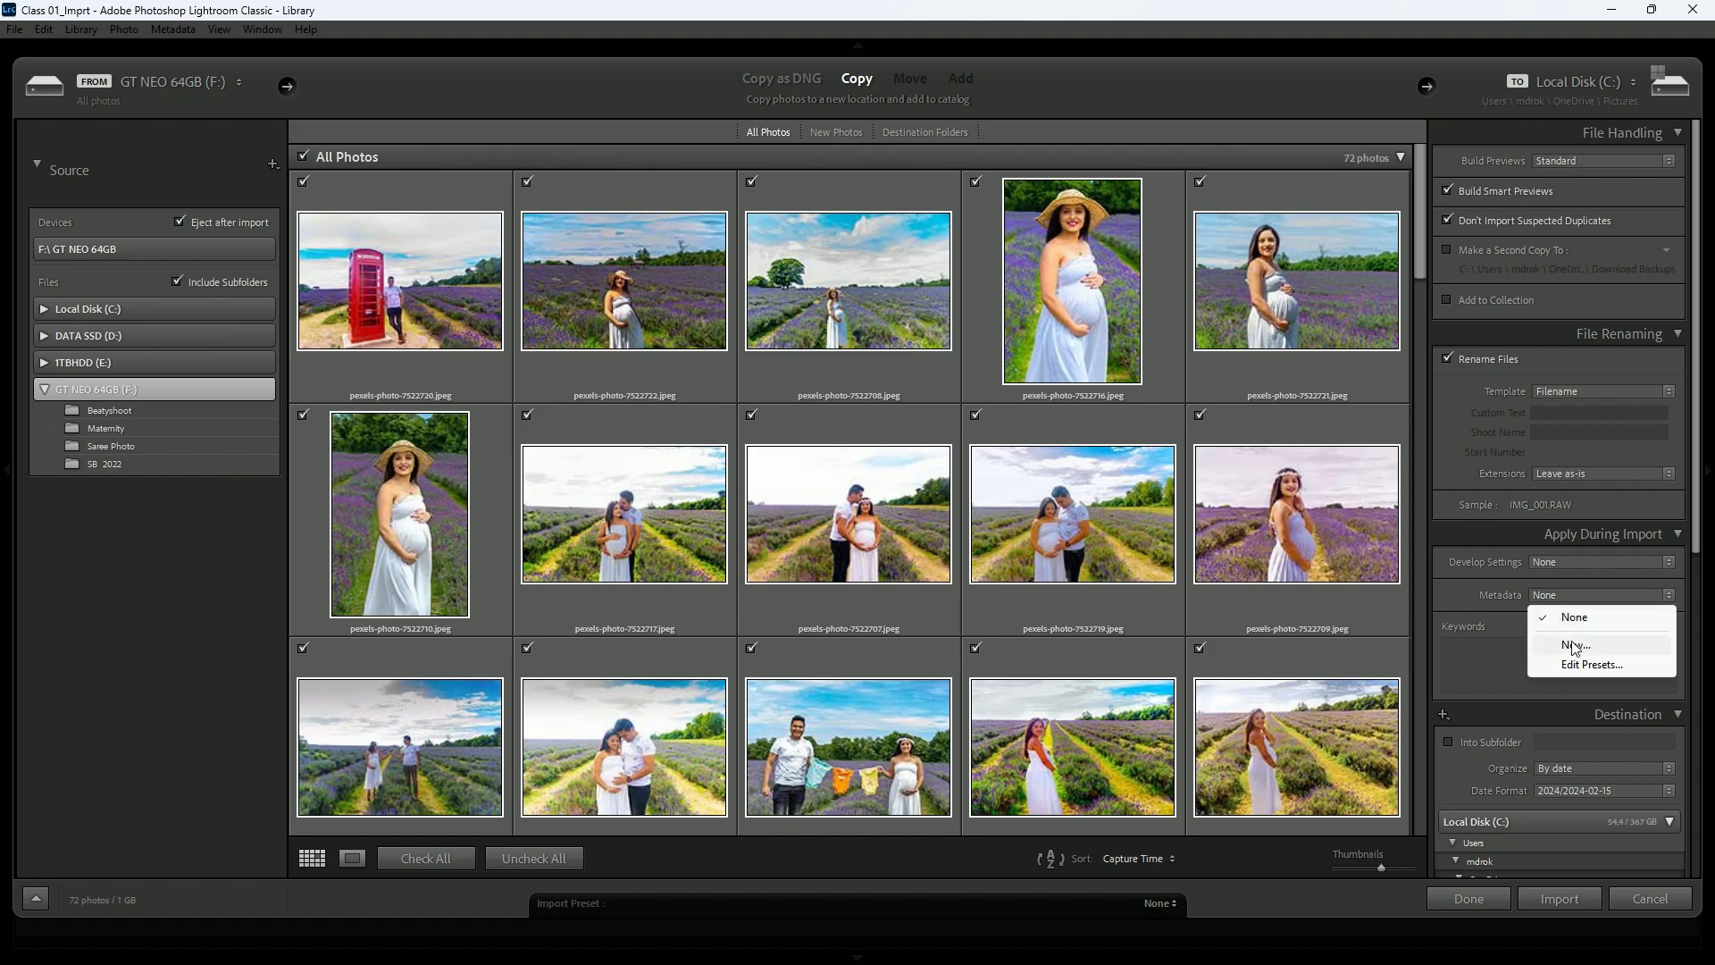
pyautogui.click(1619, 618)
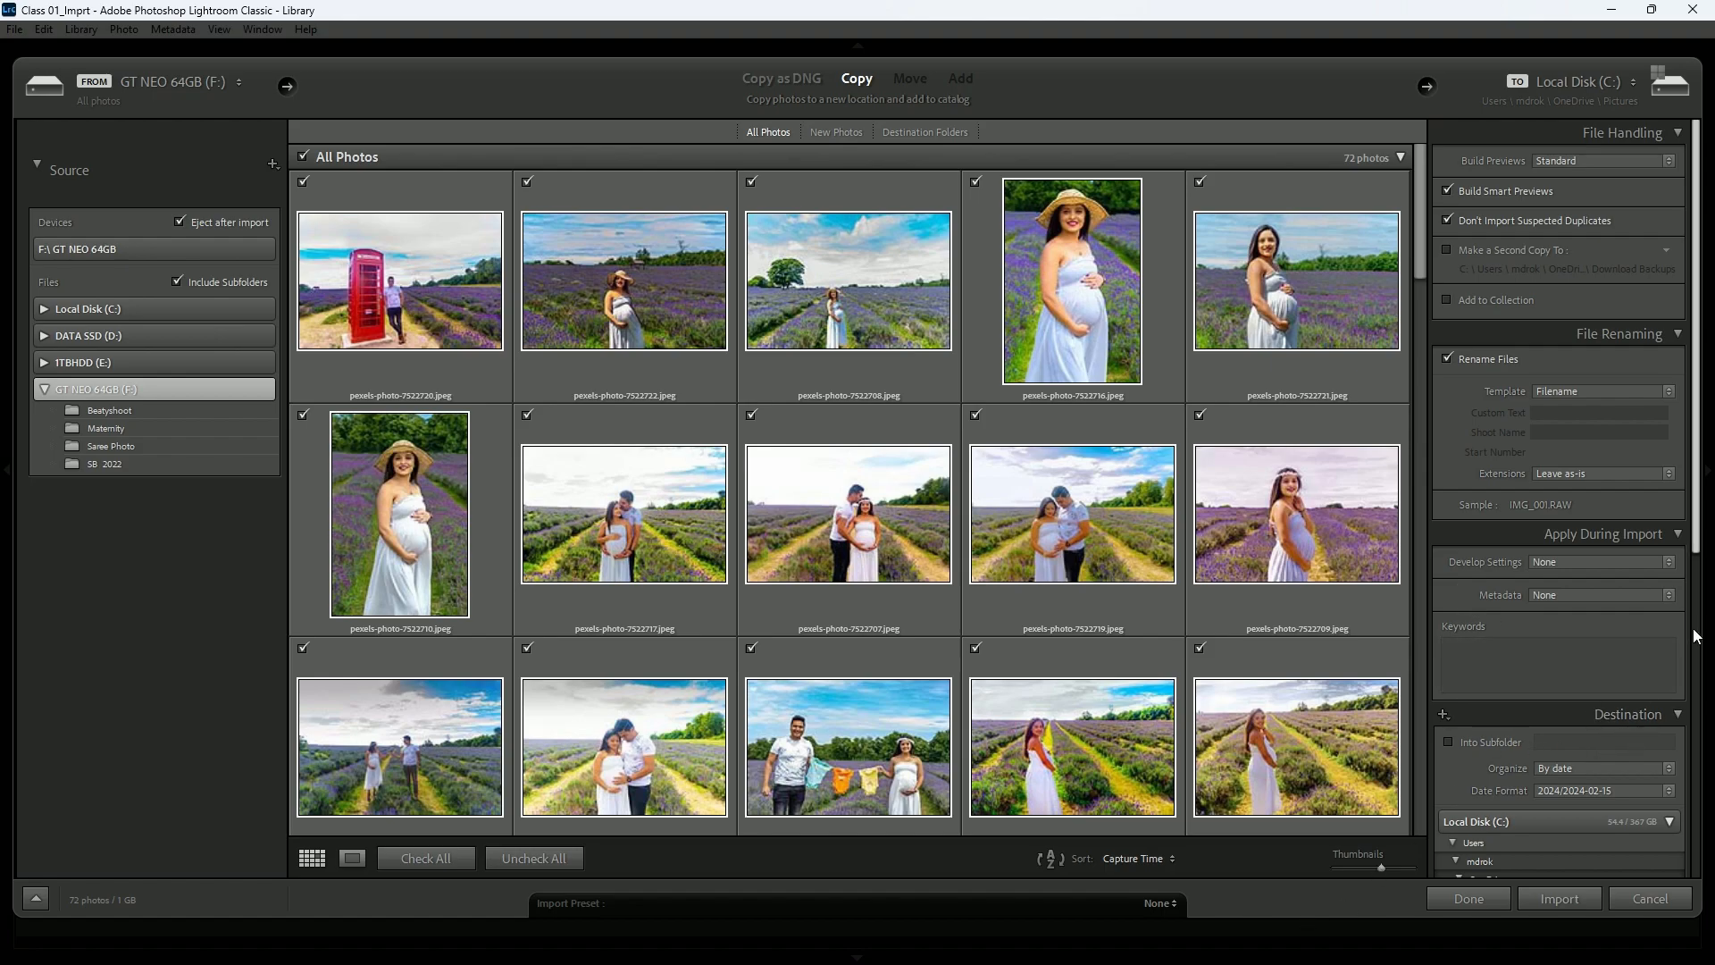
# - Check the destination folders on Local Disk (C:), import the checked photos into Pictures, and dismiss the import results
pyautogui.scroll(-3, 1704, 636)
pyautogui.moveTo(1704, 636); pyautogui.dragTo(1704, 859)
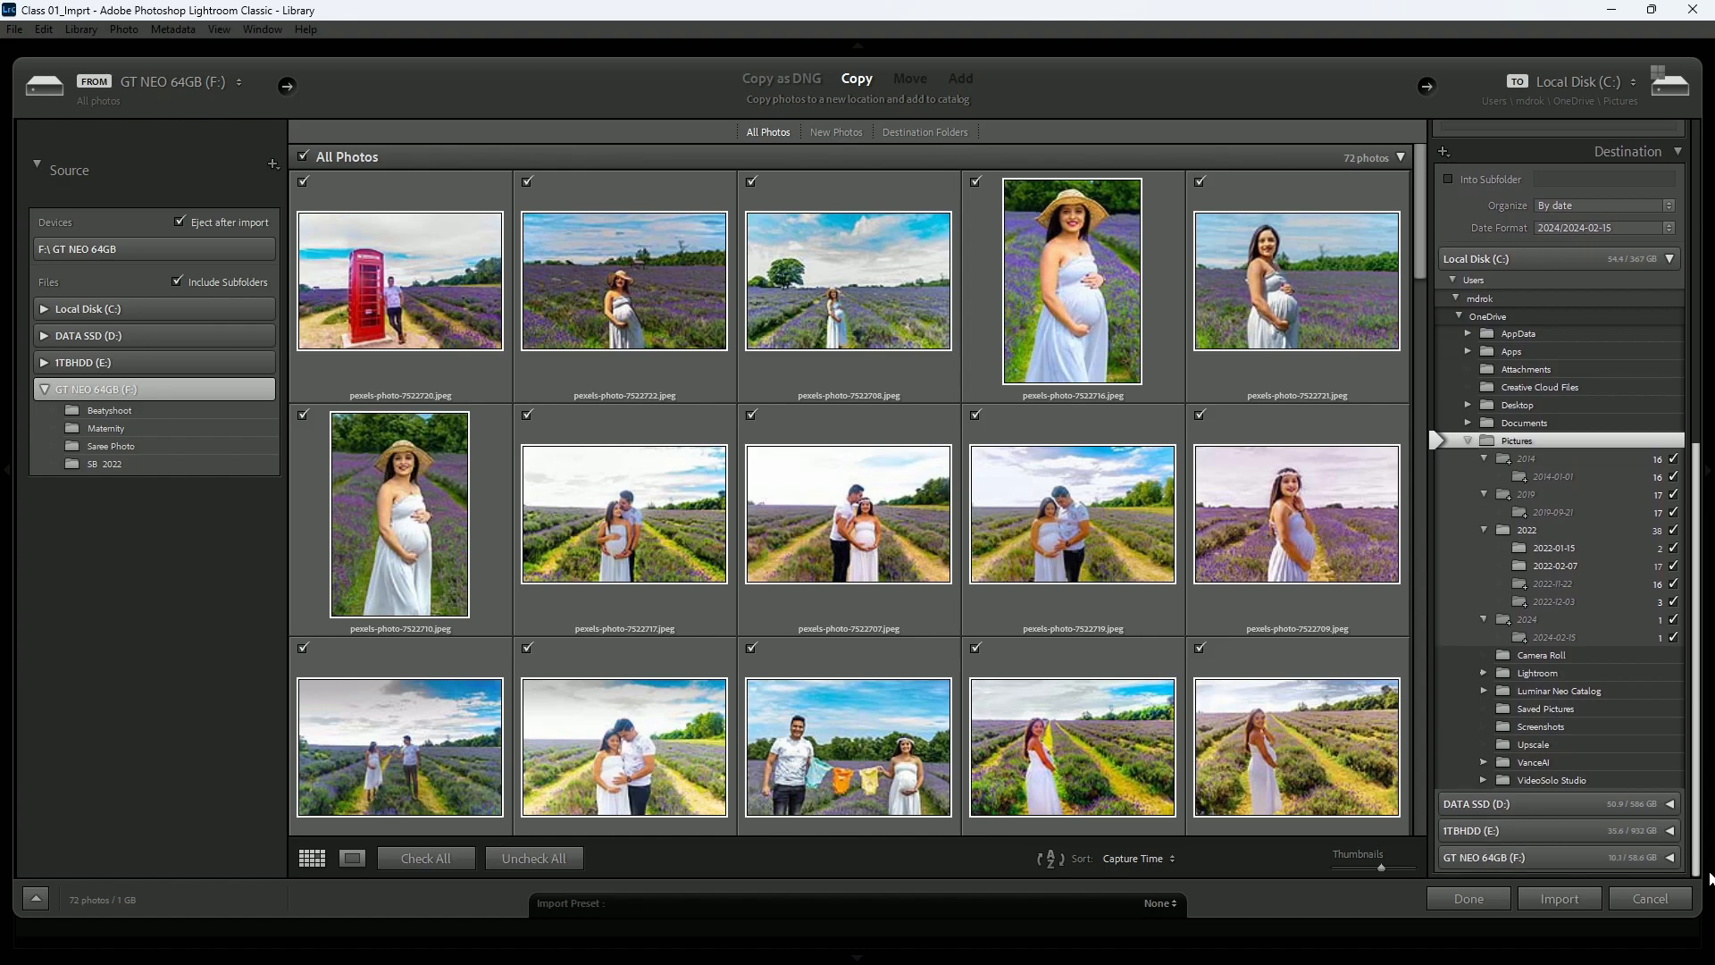
pyautogui.moveTo(1698, 746)
pyautogui.mouseDown()
pyautogui.moveTo(1697, 628)
pyautogui.moveTo(1694, 772)
pyautogui.mouseUp()
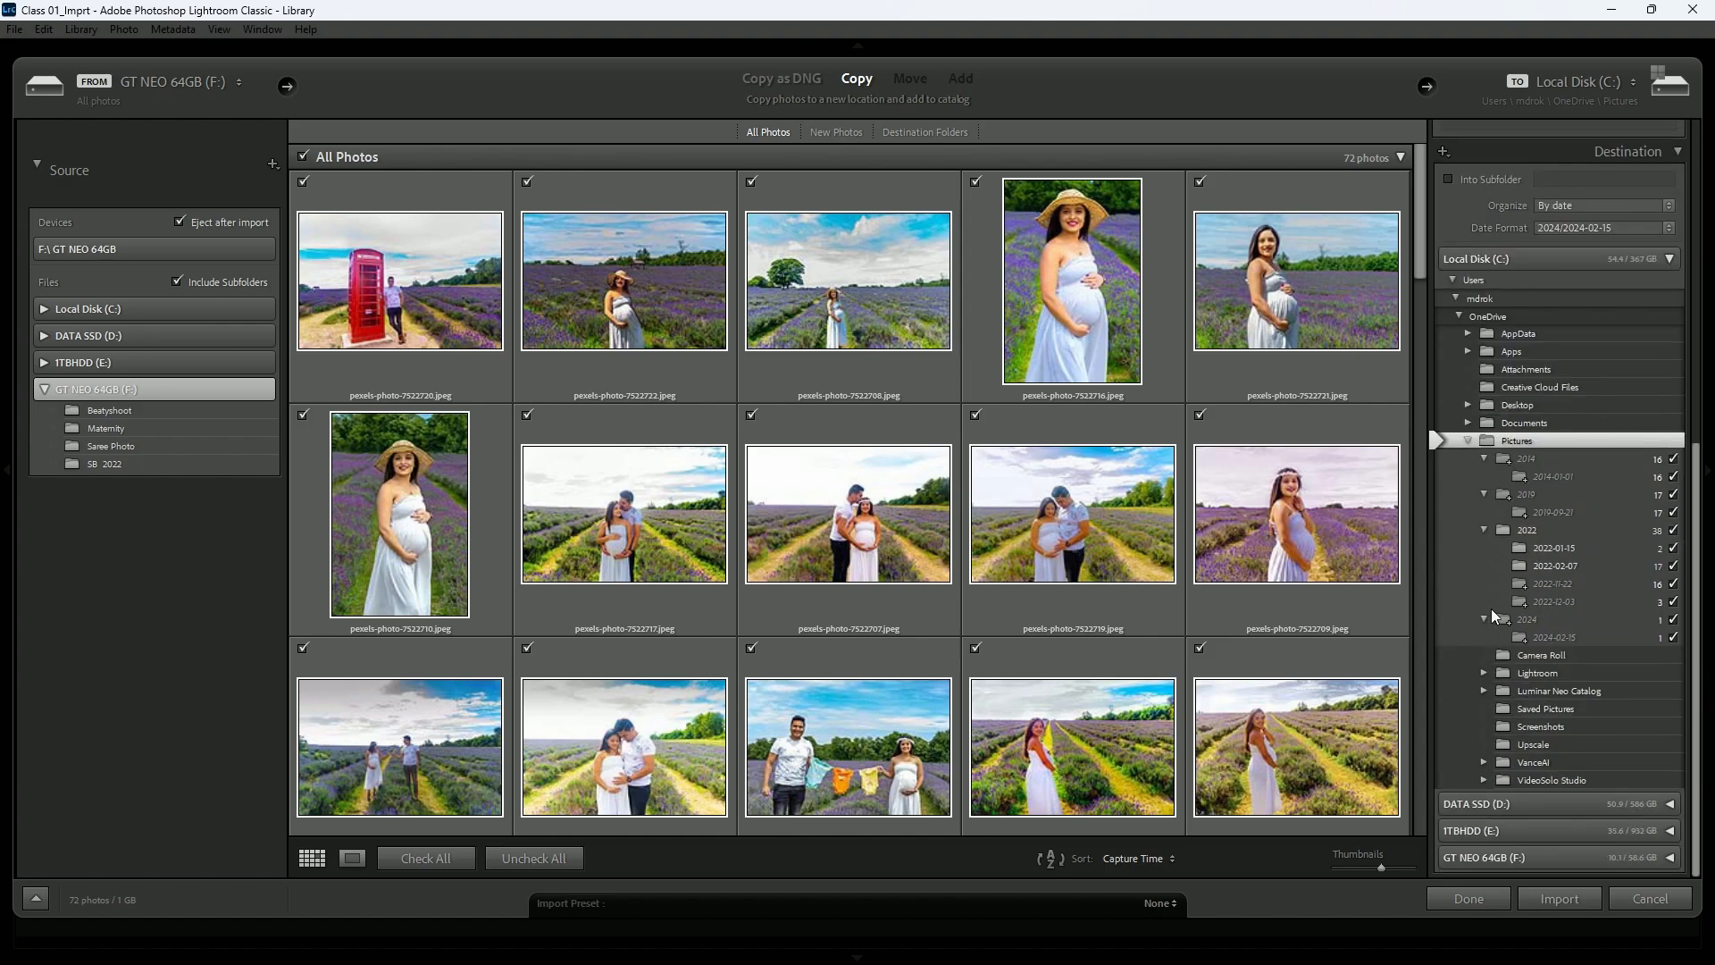
pyautogui.moveTo(1701, 465); pyautogui.dragTo(1704, 120)
pyautogui.moveTo(1704, 218); pyautogui.dragTo(1706, 602)
pyautogui.click(1558, 898)
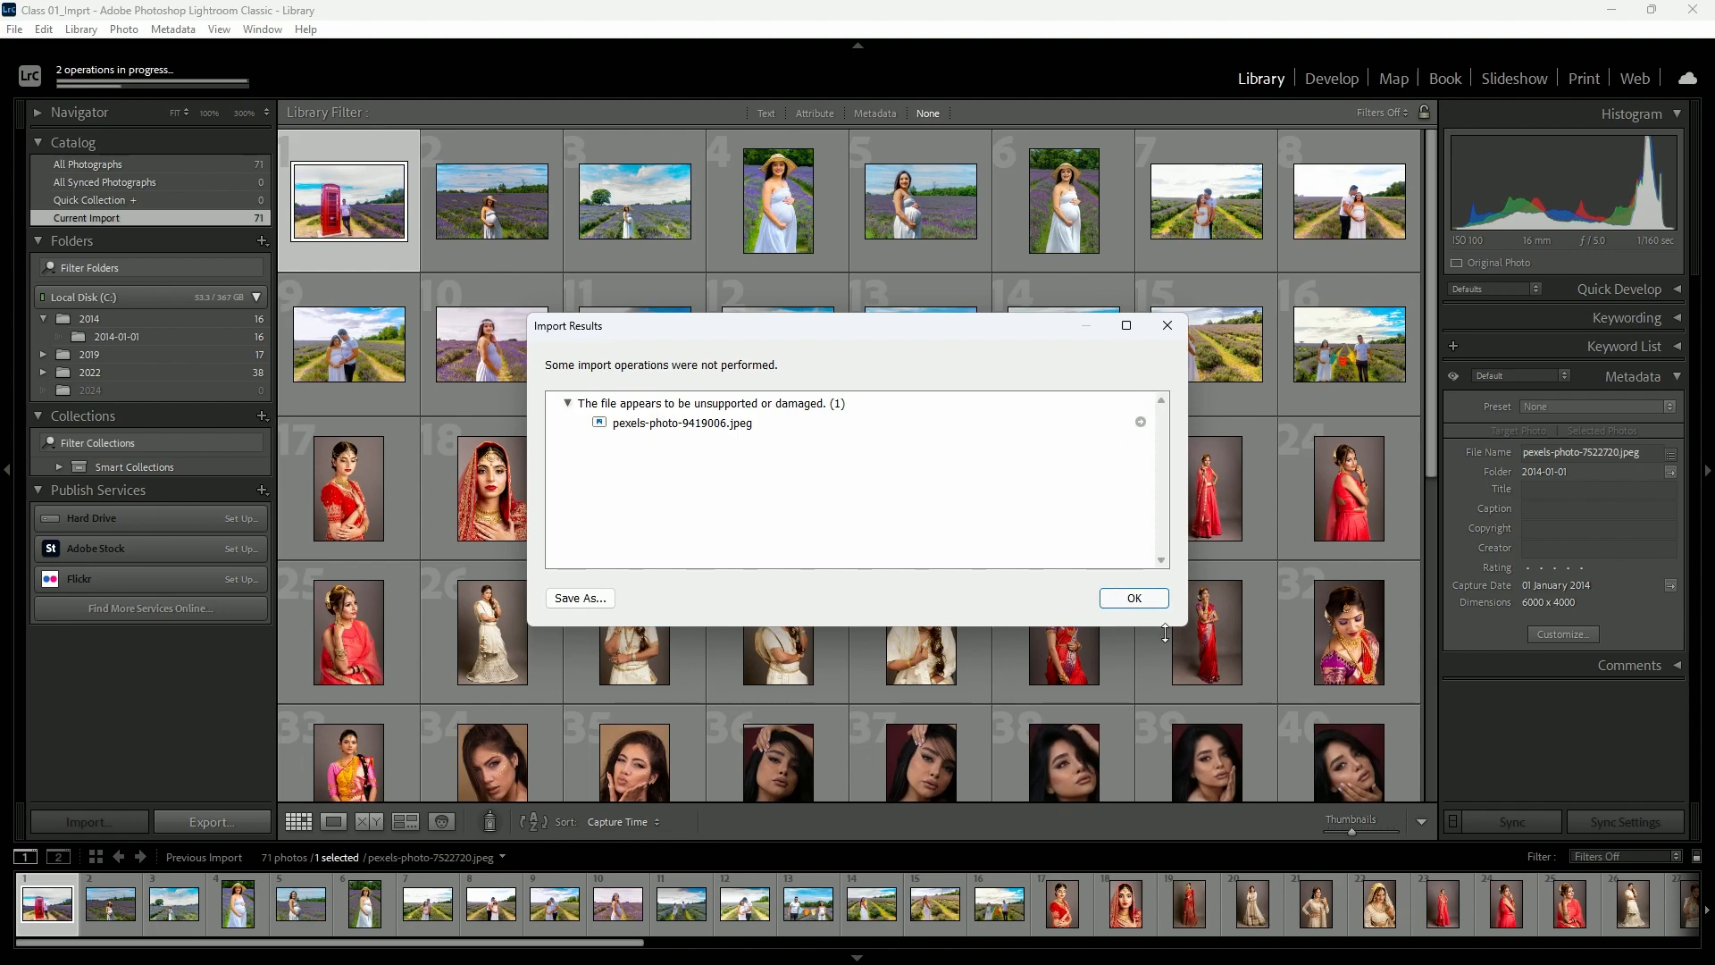
pyautogui.click(1146, 599)
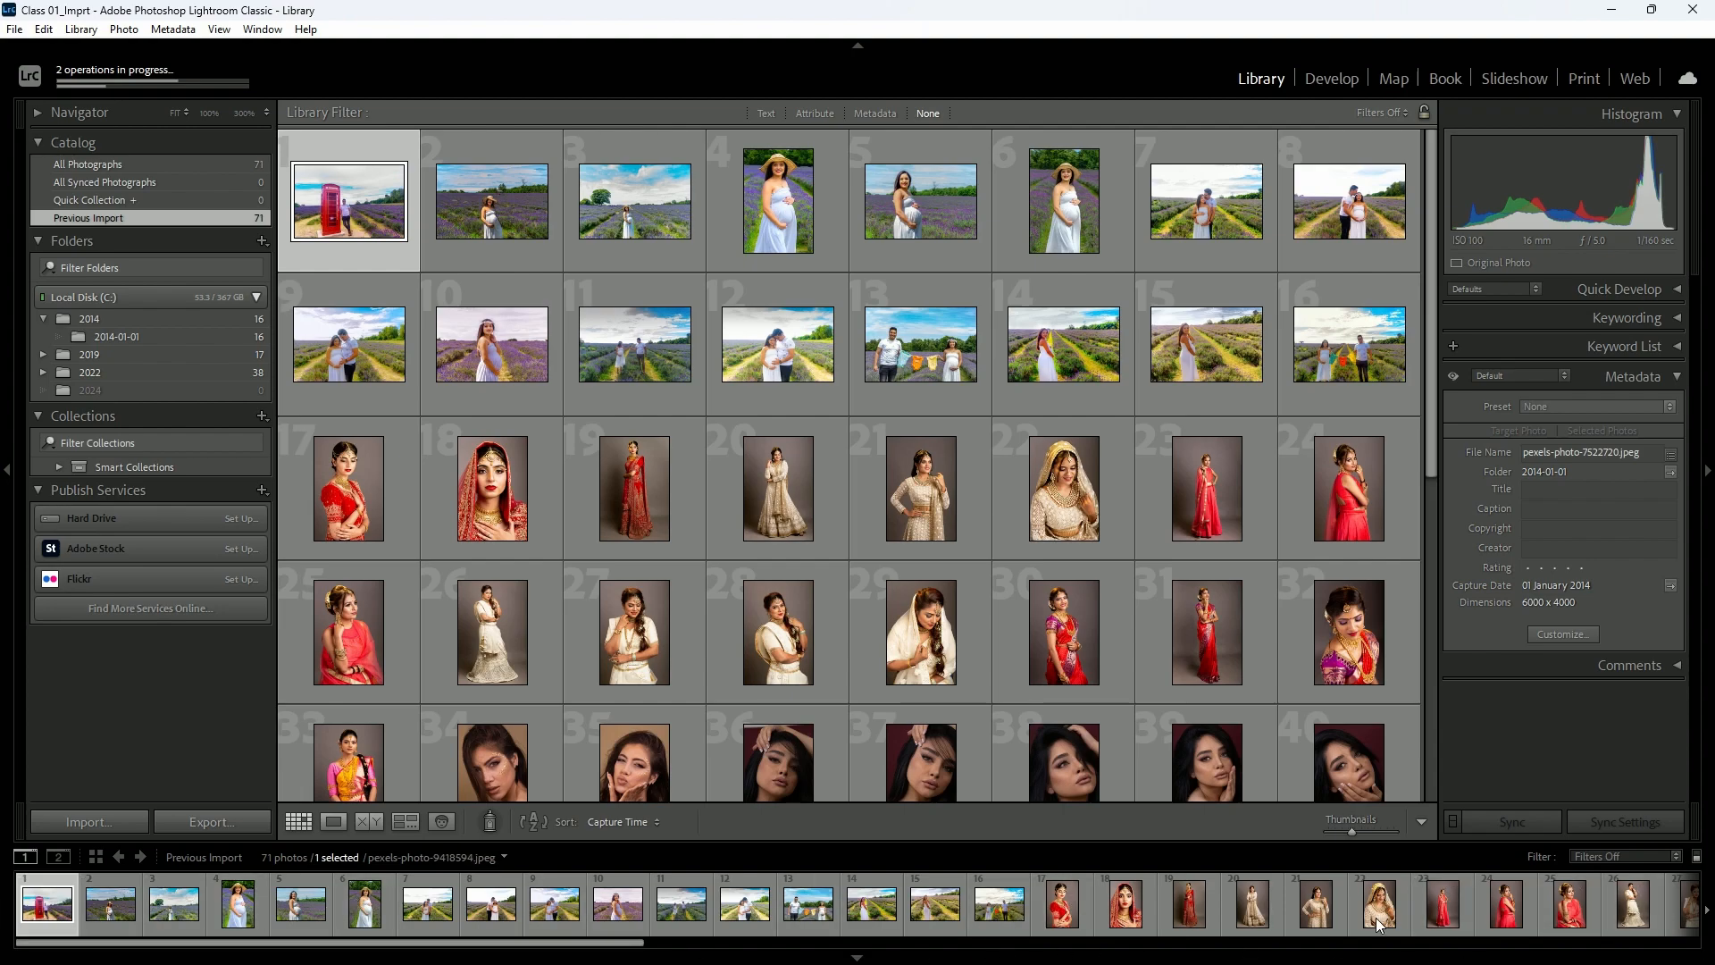
# - Browse the imported photos to the end of the filmstrip and dismiss the Smart Previews message
pyautogui.moveTo(629, 949); pyautogui.dragTo(908, 954)
pyautogui.moveTo(976, 944); pyautogui.dragTo(1706, 940)
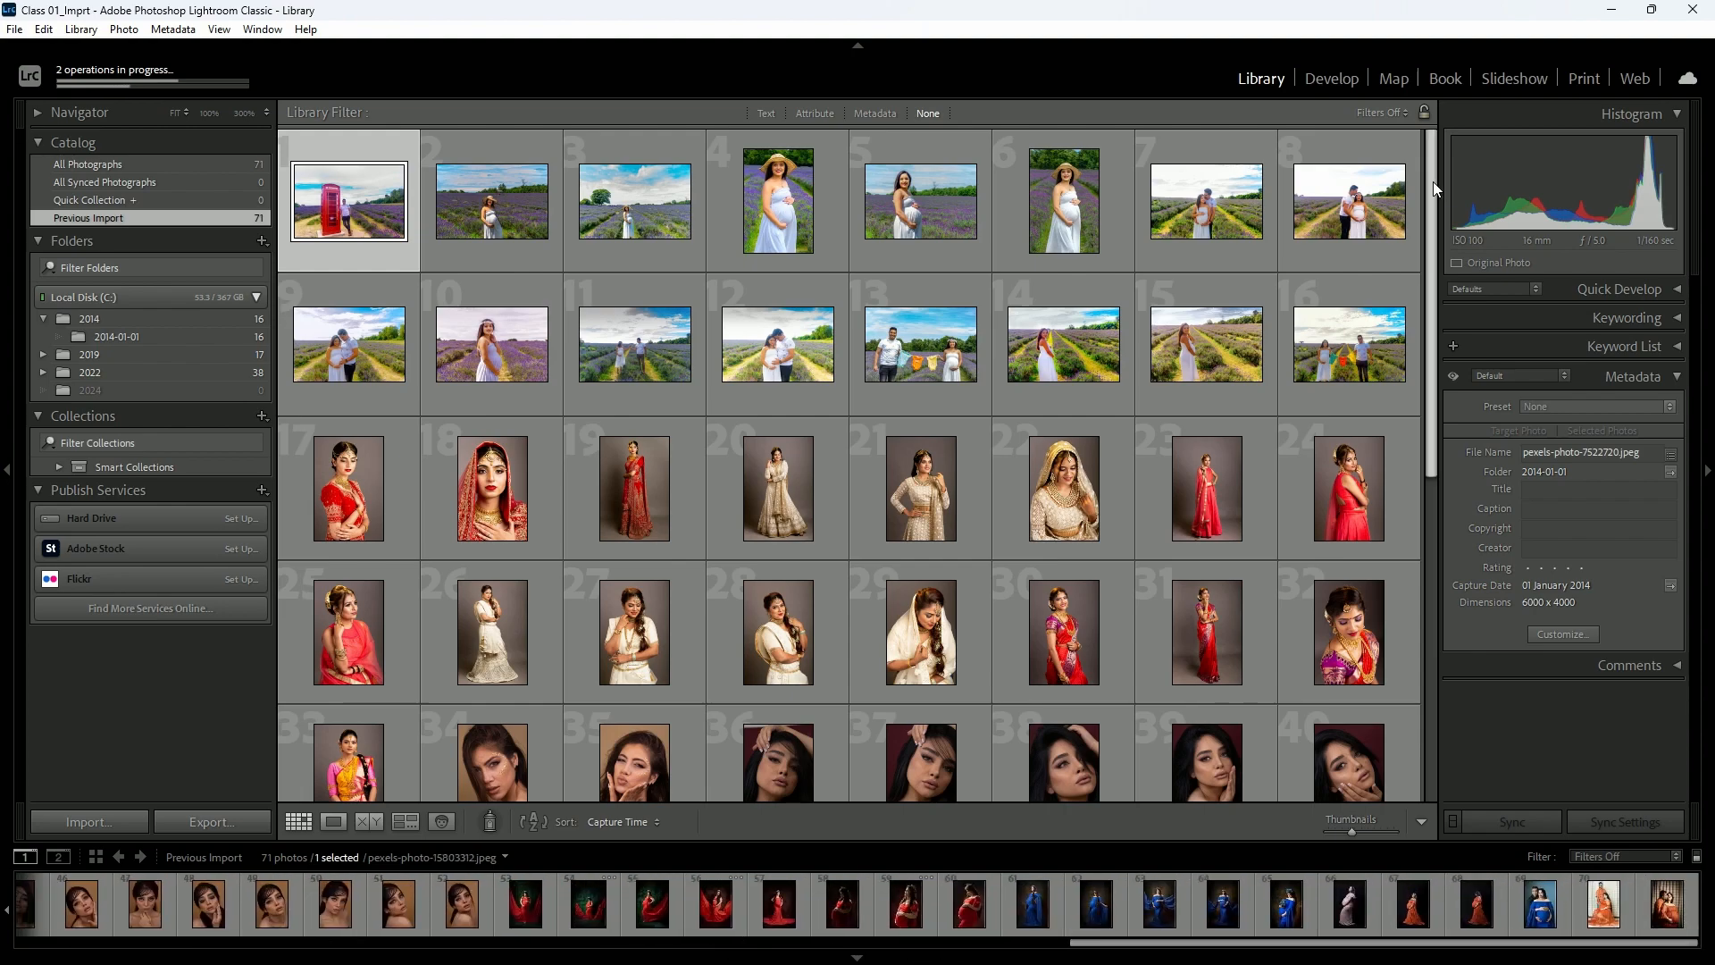
pyautogui.moveTo(1434, 190)
pyautogui.mouseDown()
pyautogui.moveTo(1437, 571)
pyautogui.moveTo(1435, 178)
pyautogui.mouseUp()
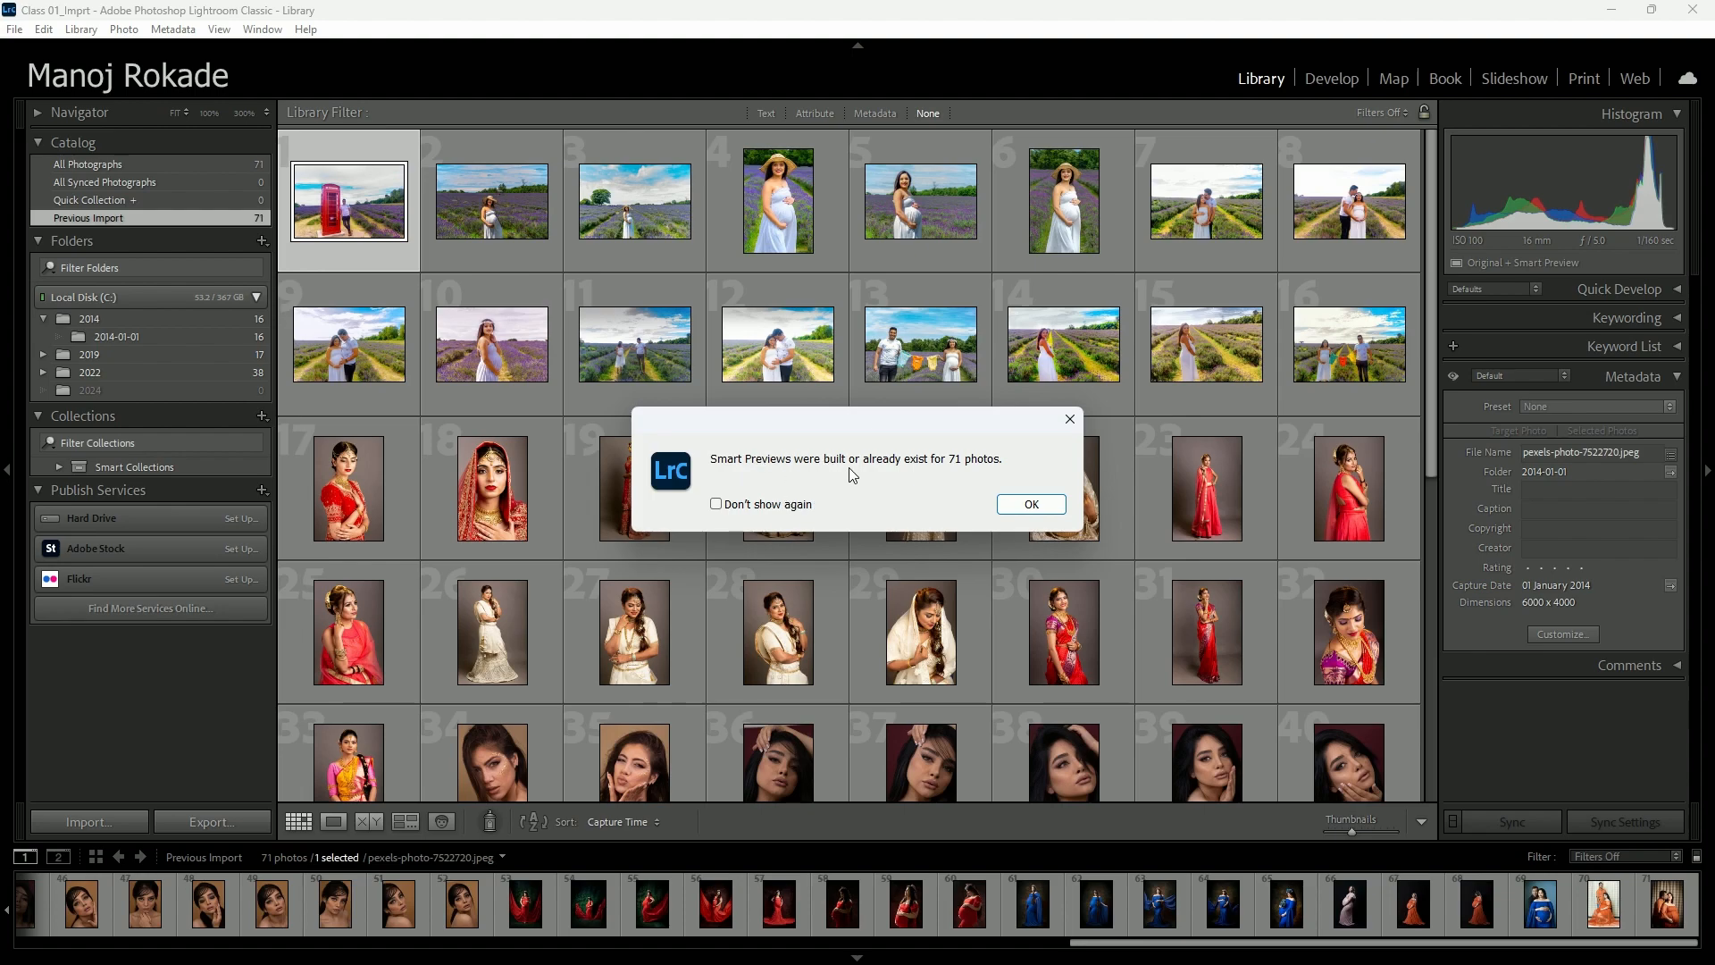
pyautogui.click(1038, 506)
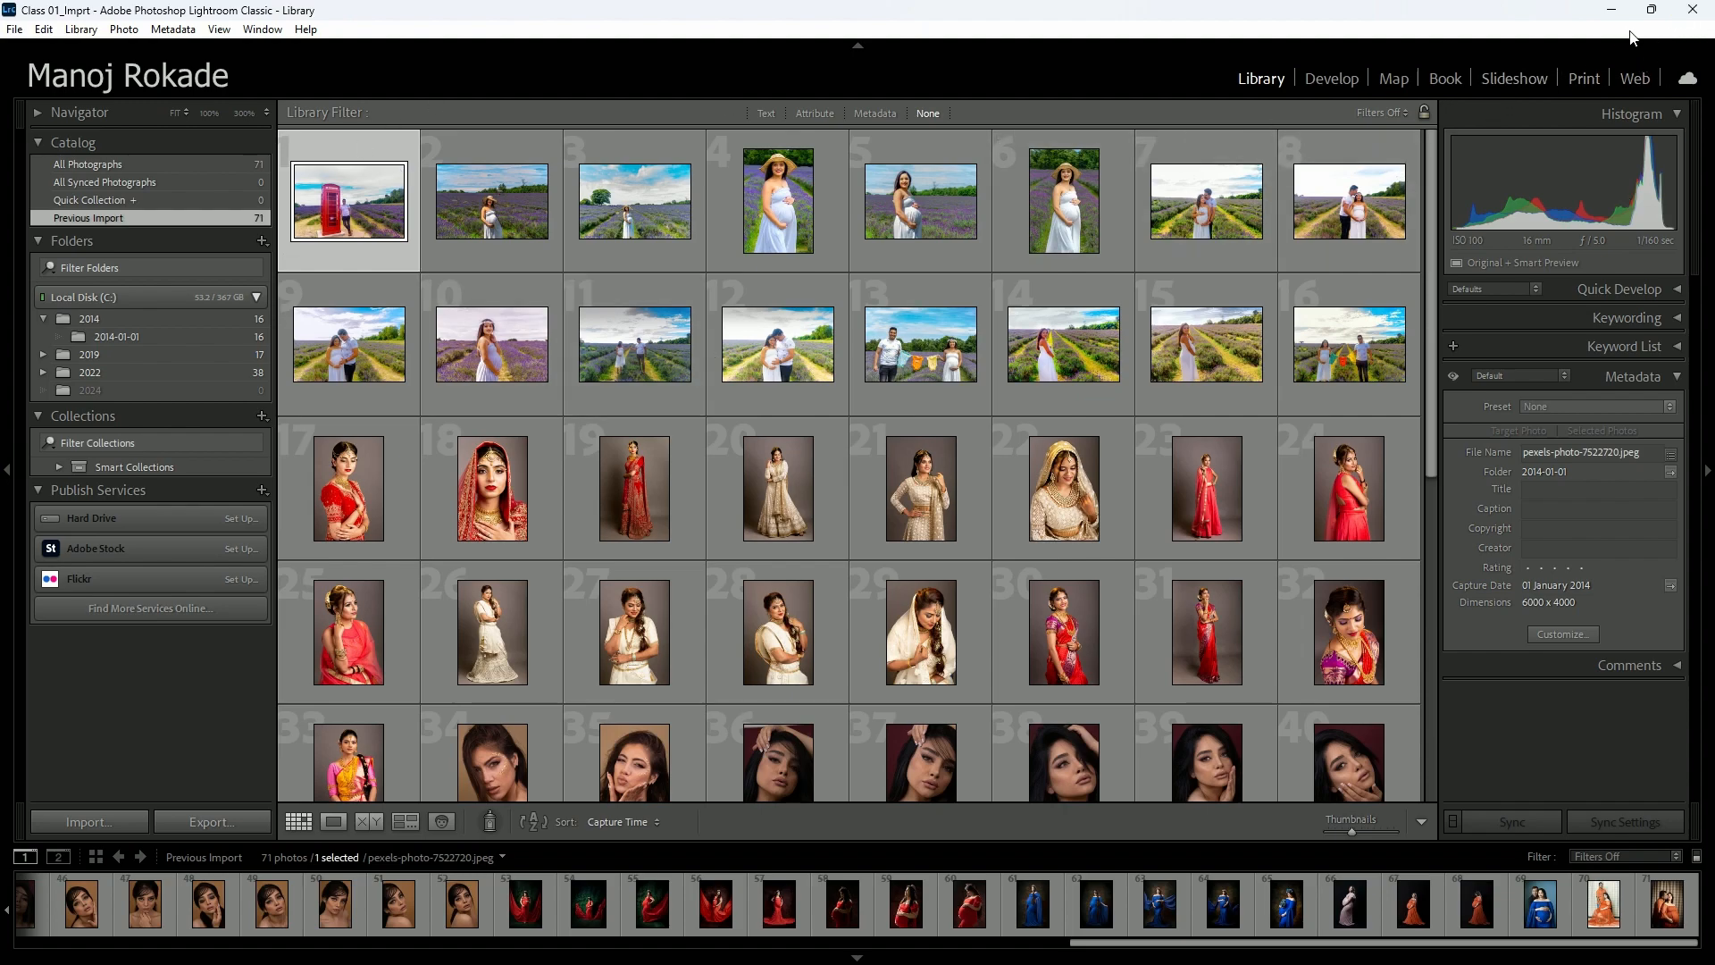
# - Close Lightroom Classic and select the Class 01_Imprt catalog folder on the Desktop in File Explorer
pyautogui.click(1690, 11)
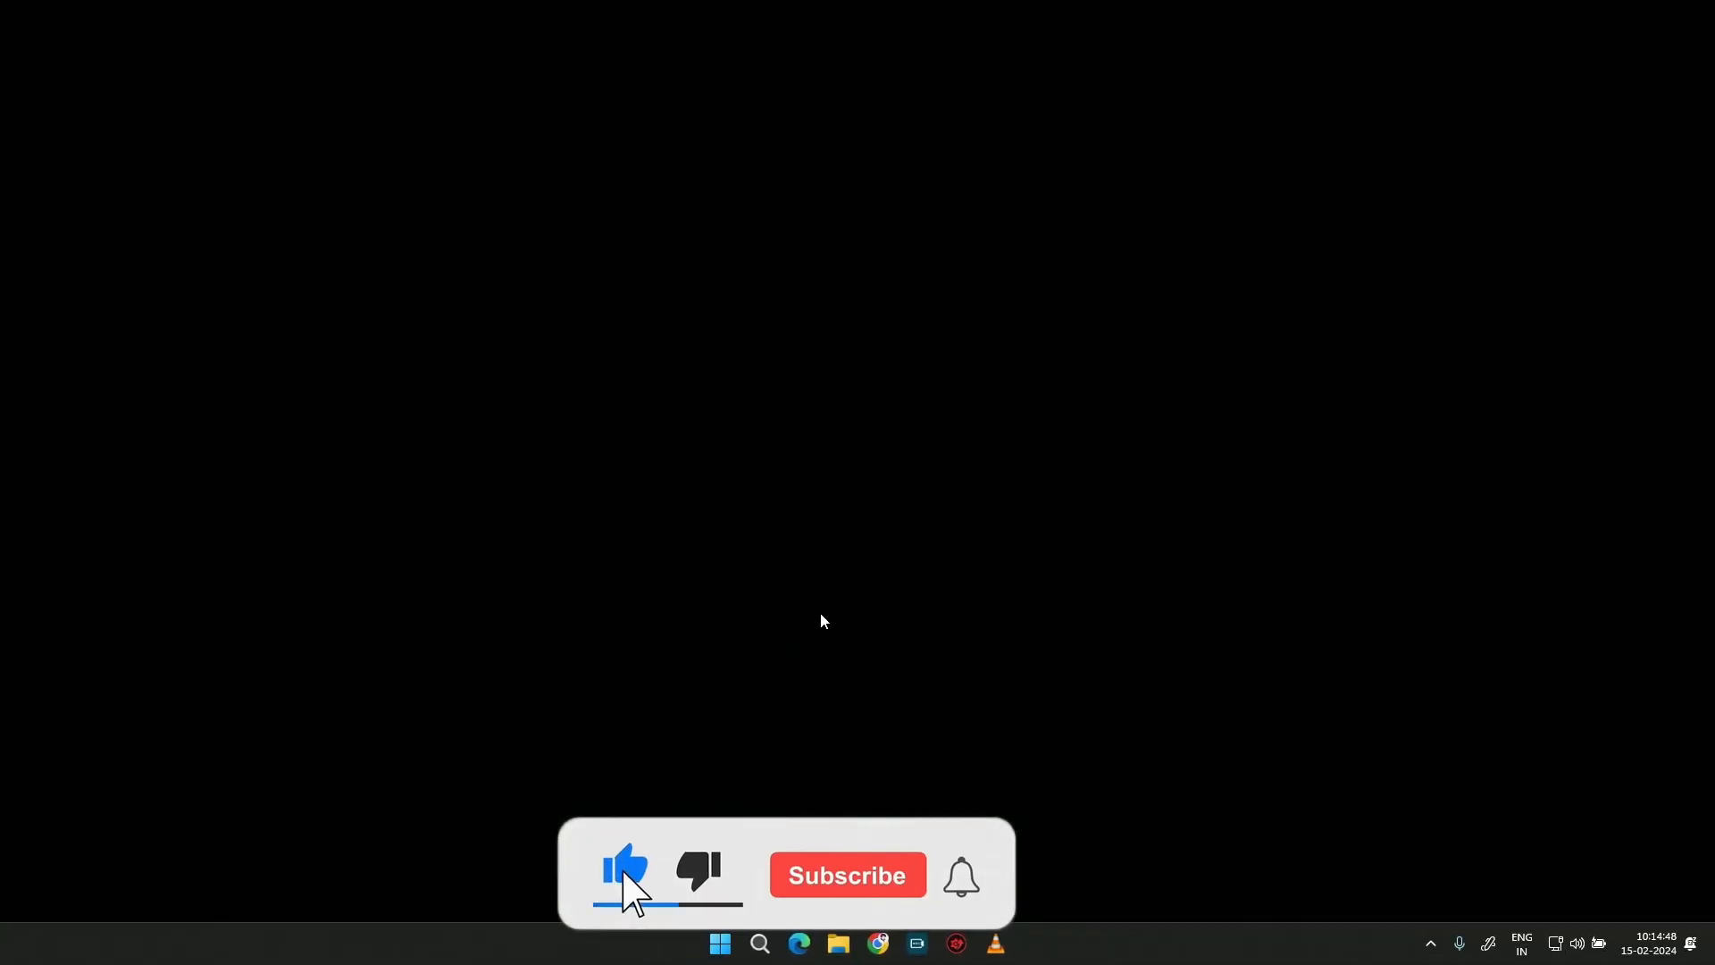
pyautogui.click(838, 943)
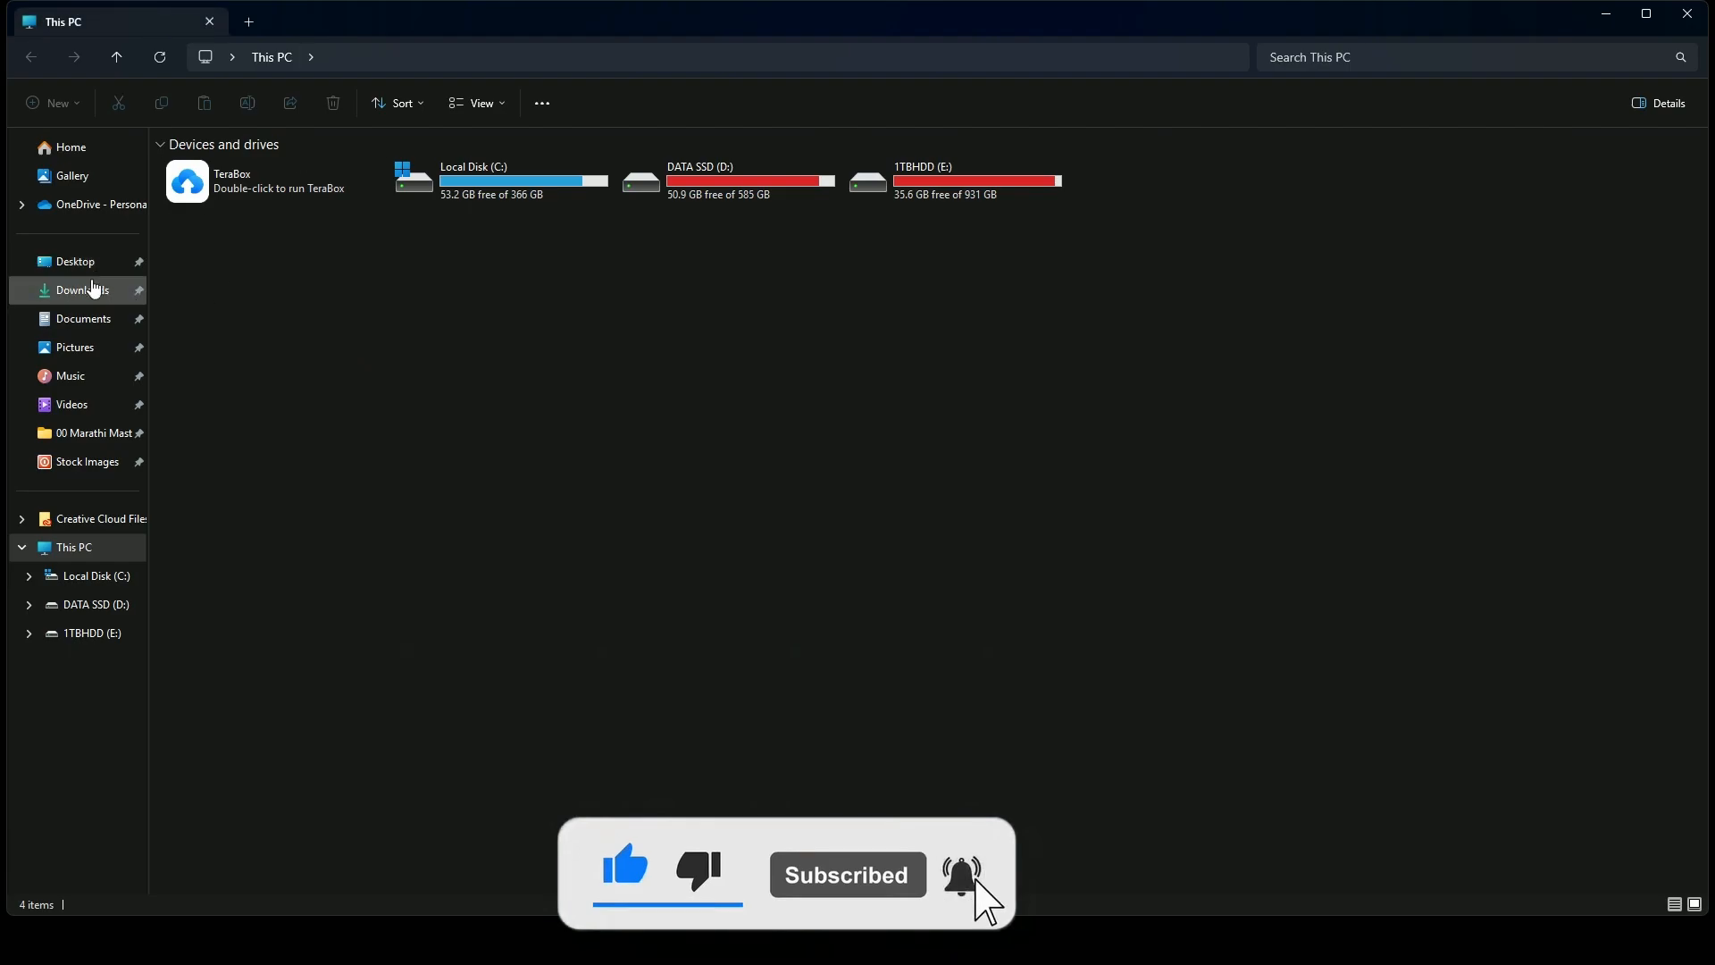
pyautogui.click(98, 264)
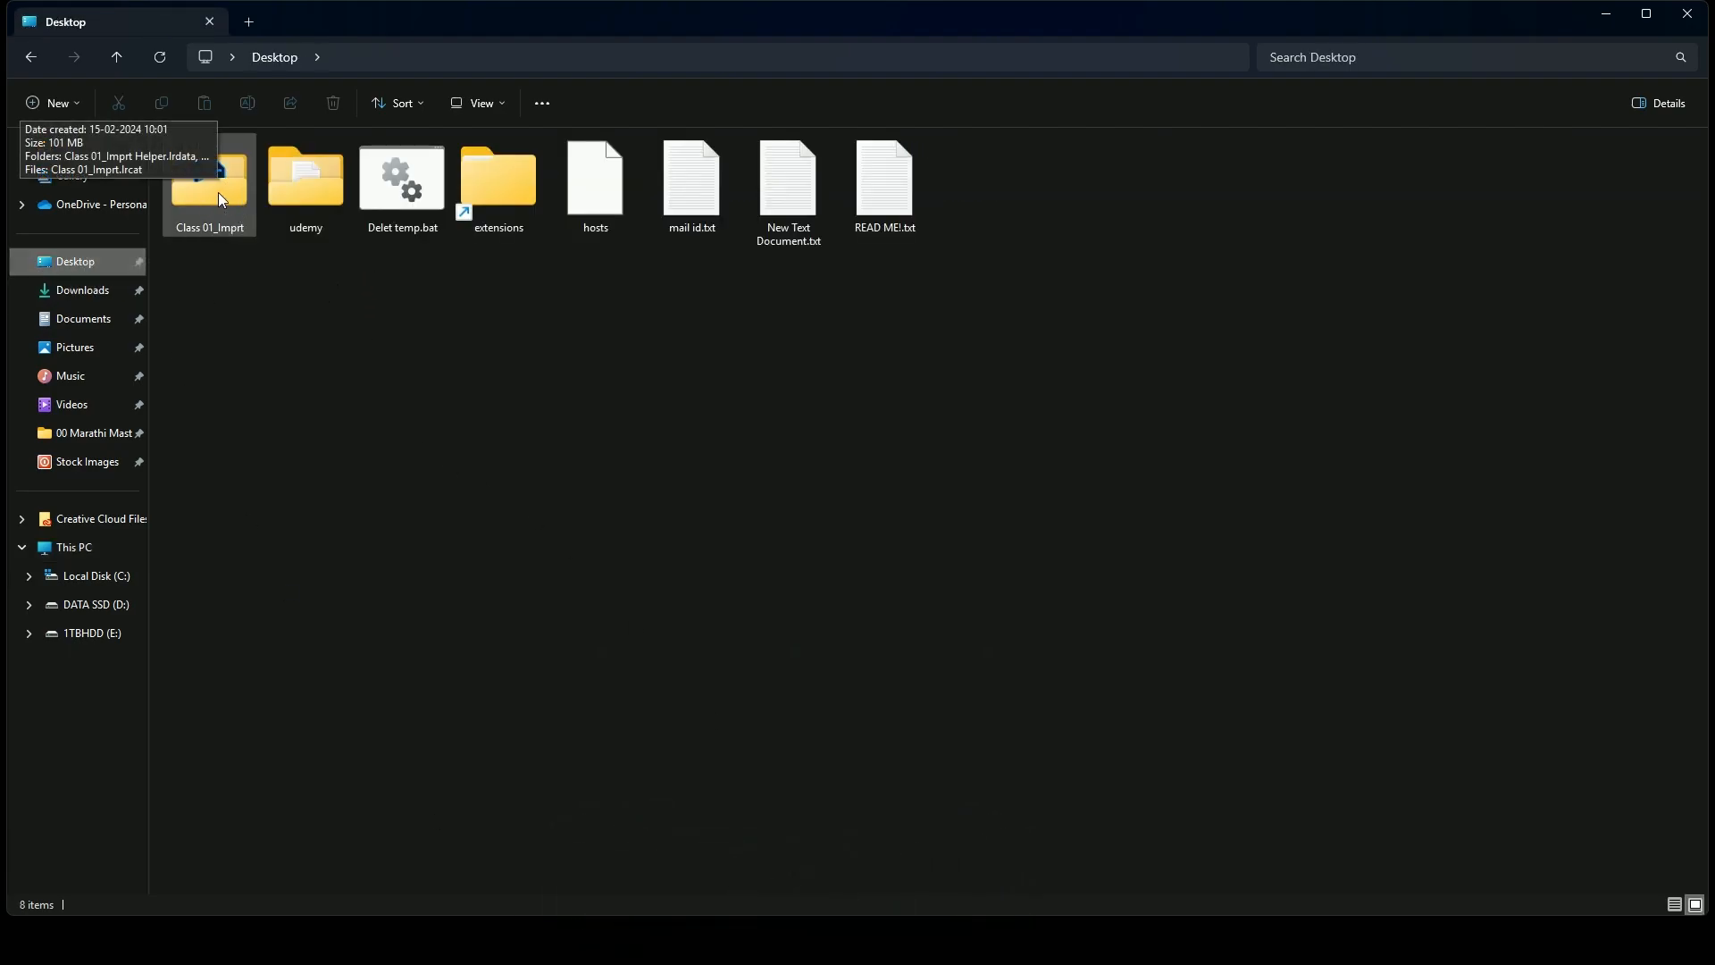
pyautogui.click(241, 214)
pyautogui.moveTo(220, 193)
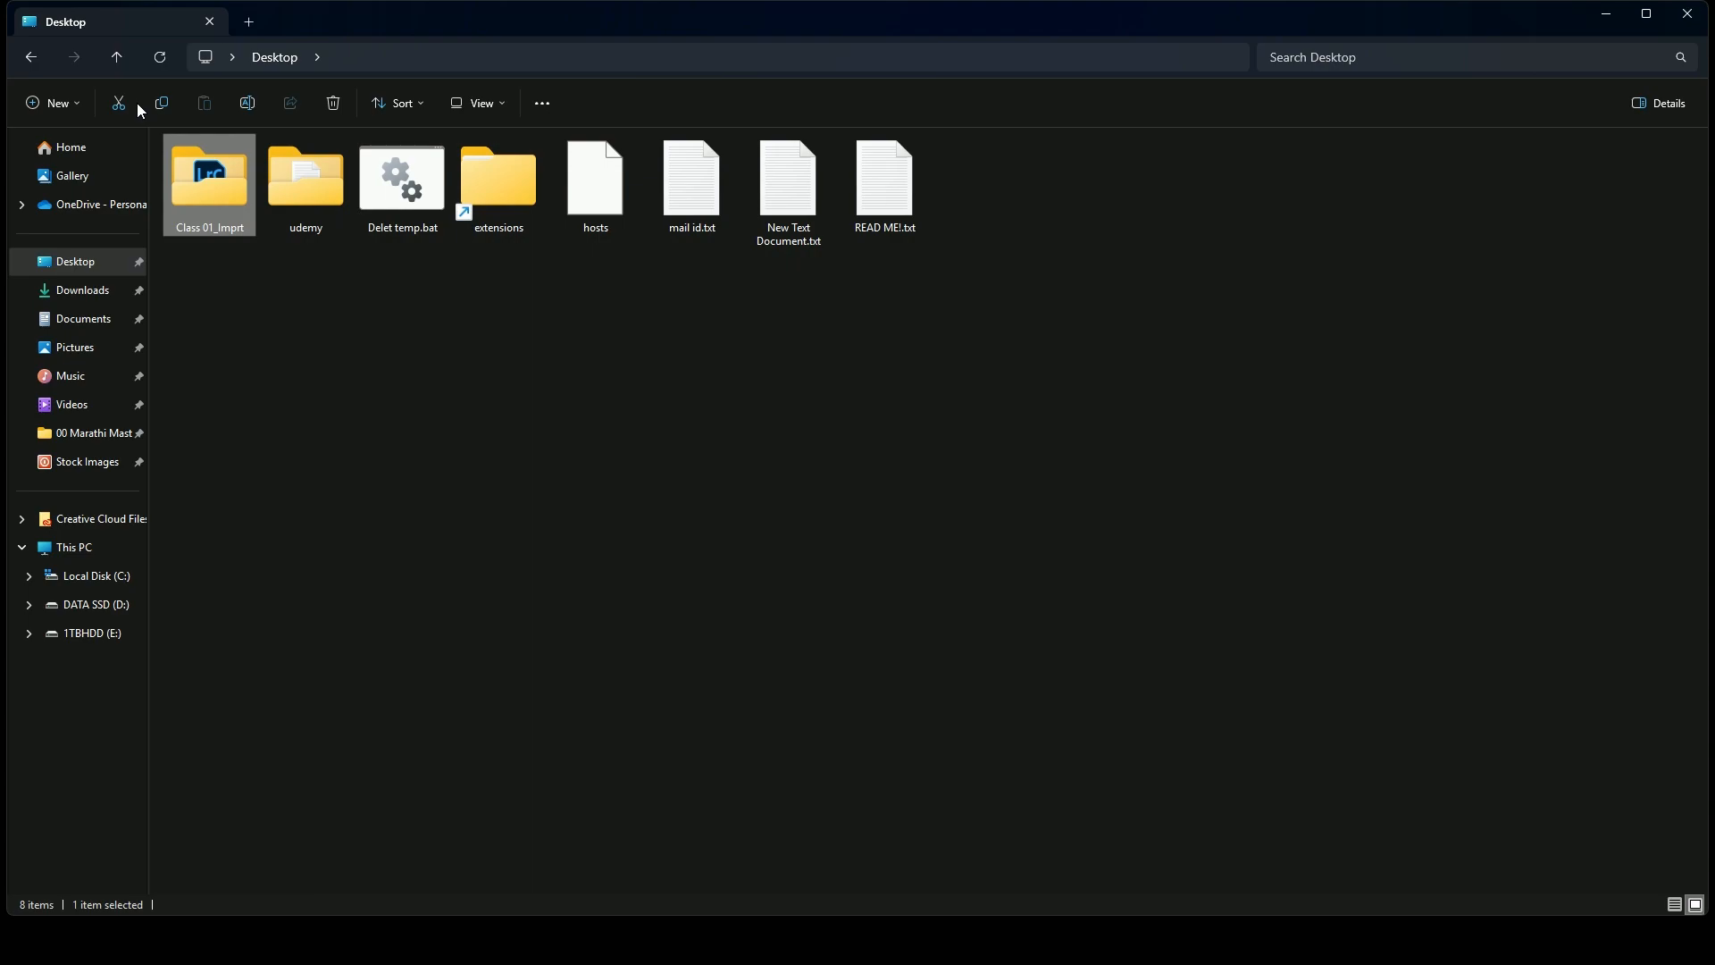
# - Open GT NEO 64GB (F:) and check the combined properties of the Beatyshoot, Maternity and Saree Photo folders
pyautogui.click(100, 547)
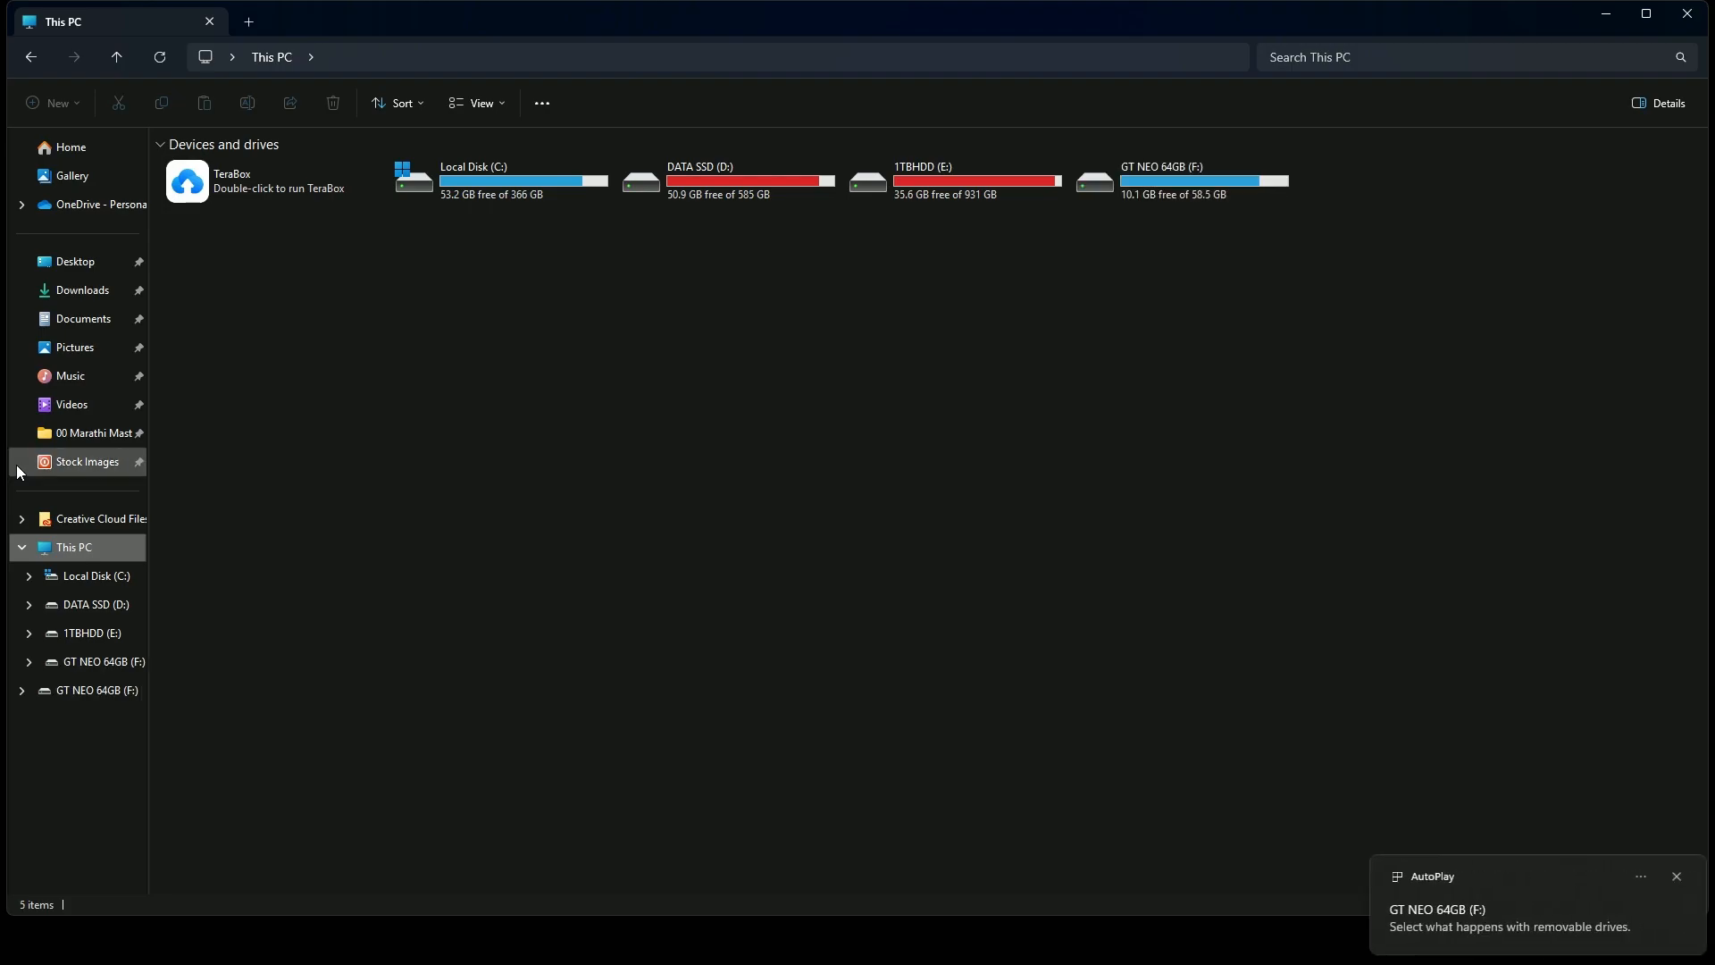
pyautogui.doubleClick(1106, 189)
pyautogui.moveTo(226, 269); pyautogui.dragTo(384, 211)
pyautogui.rightClick(384, 210)
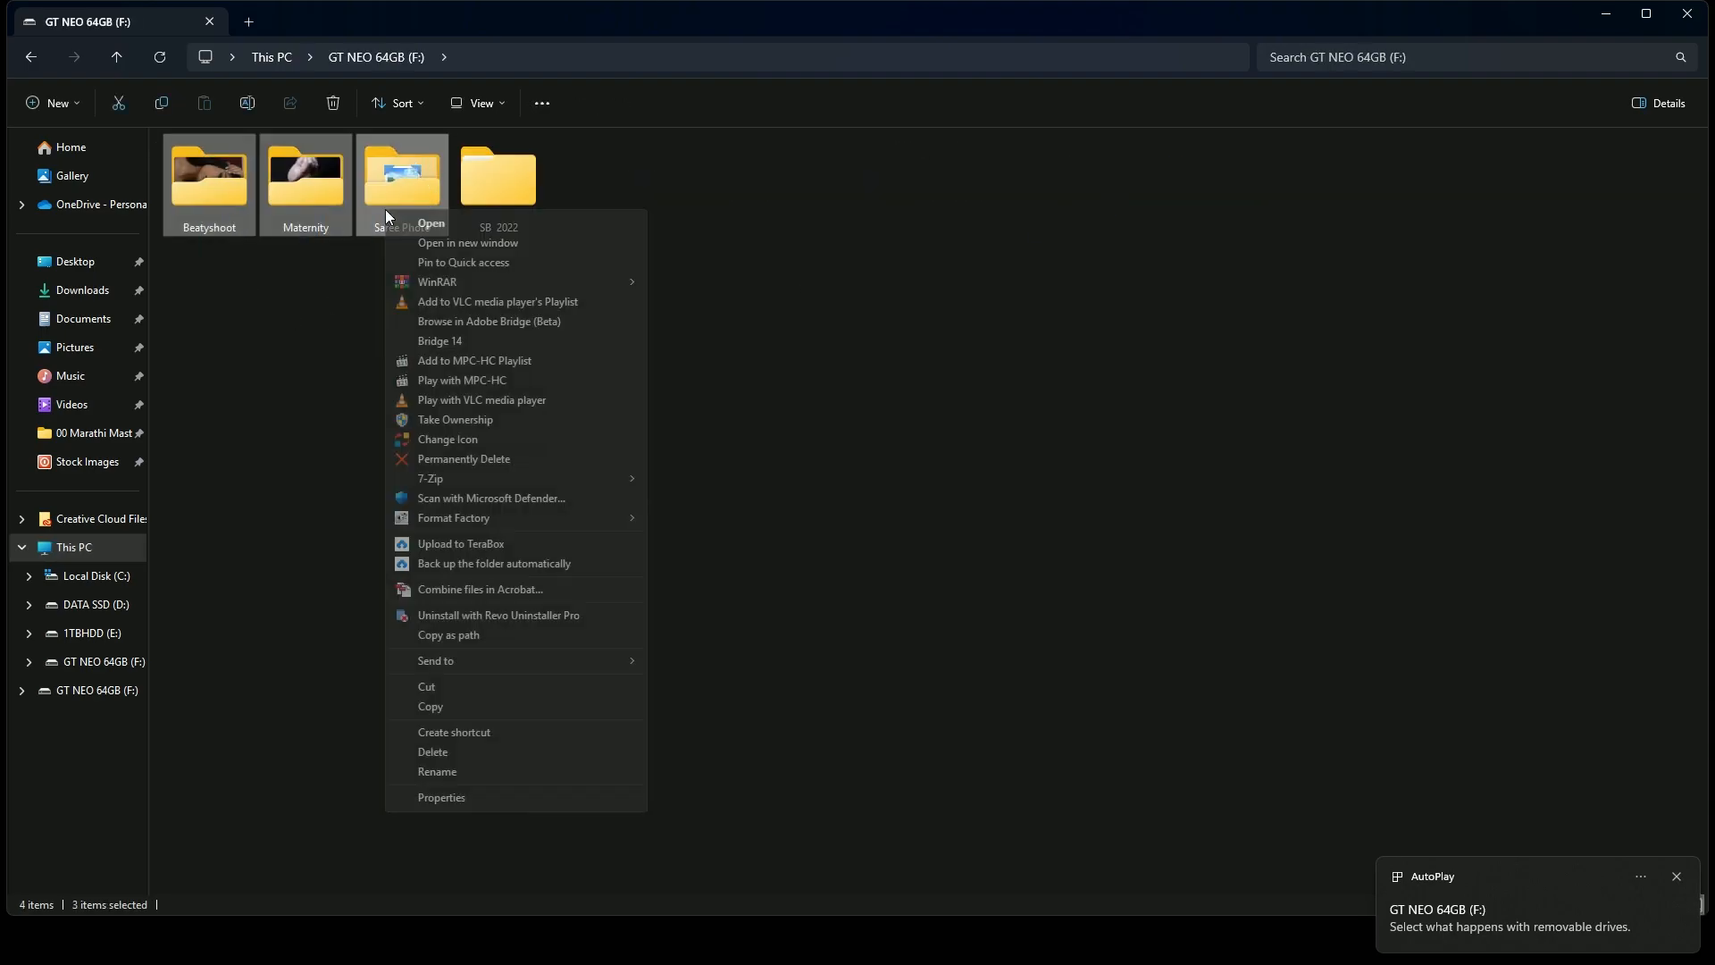
pyautogui.click(441, 797)
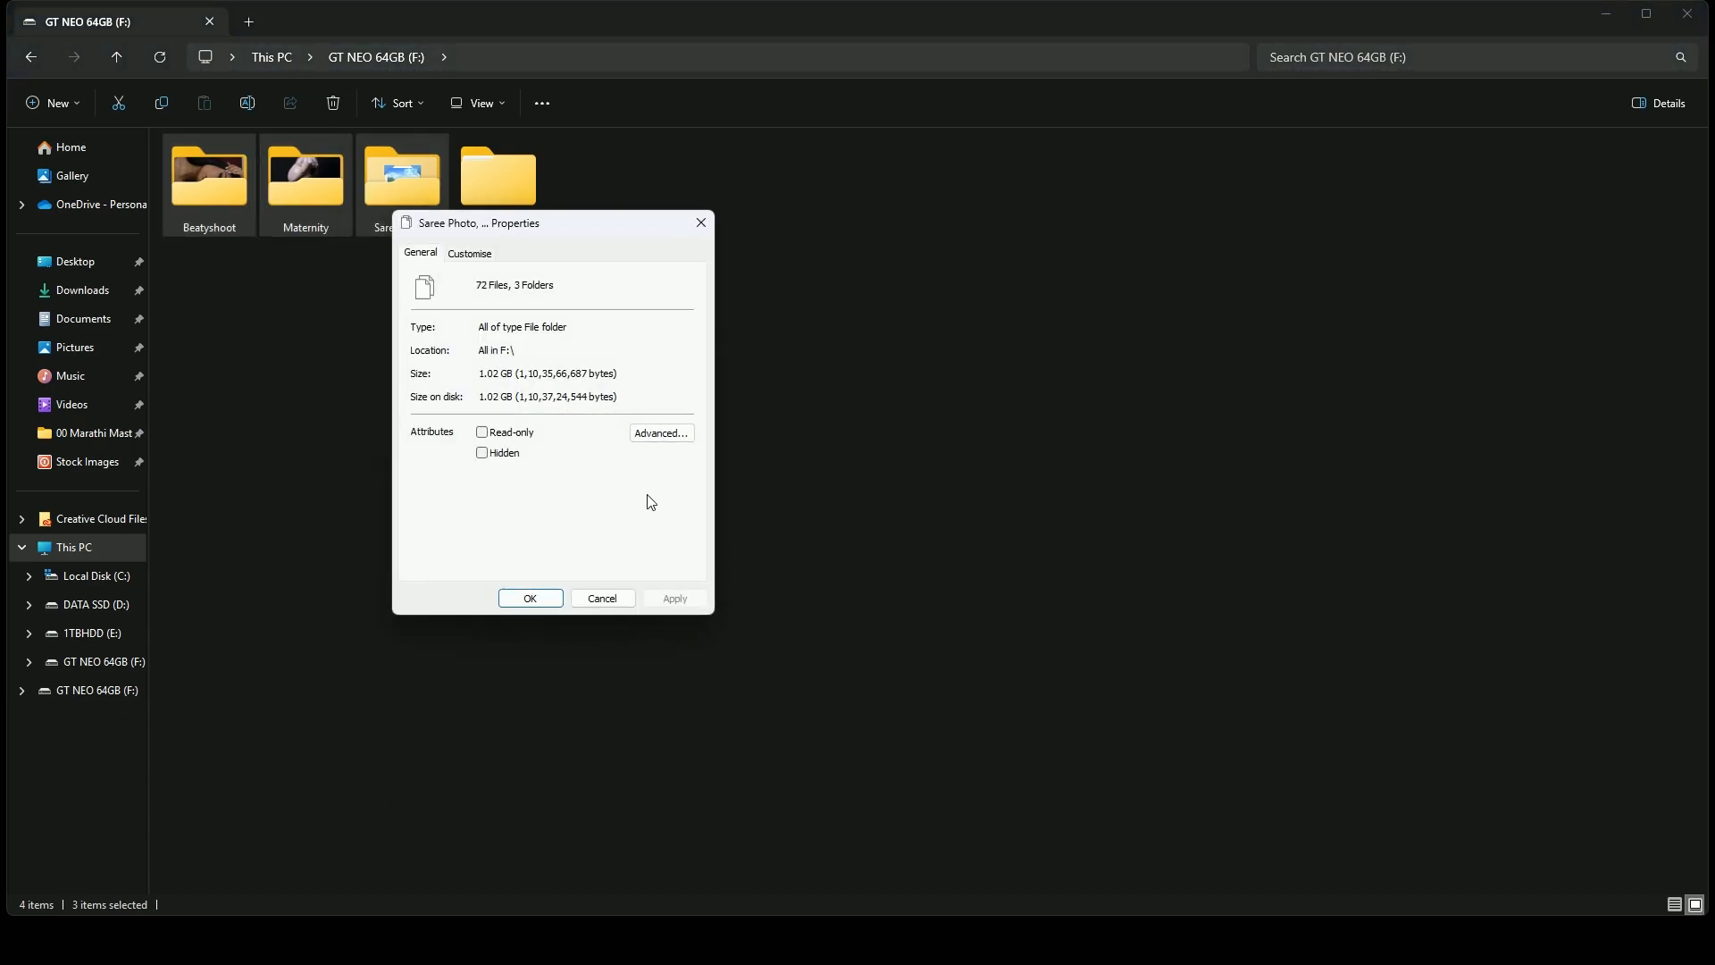
pyautogui.click(623, 598)
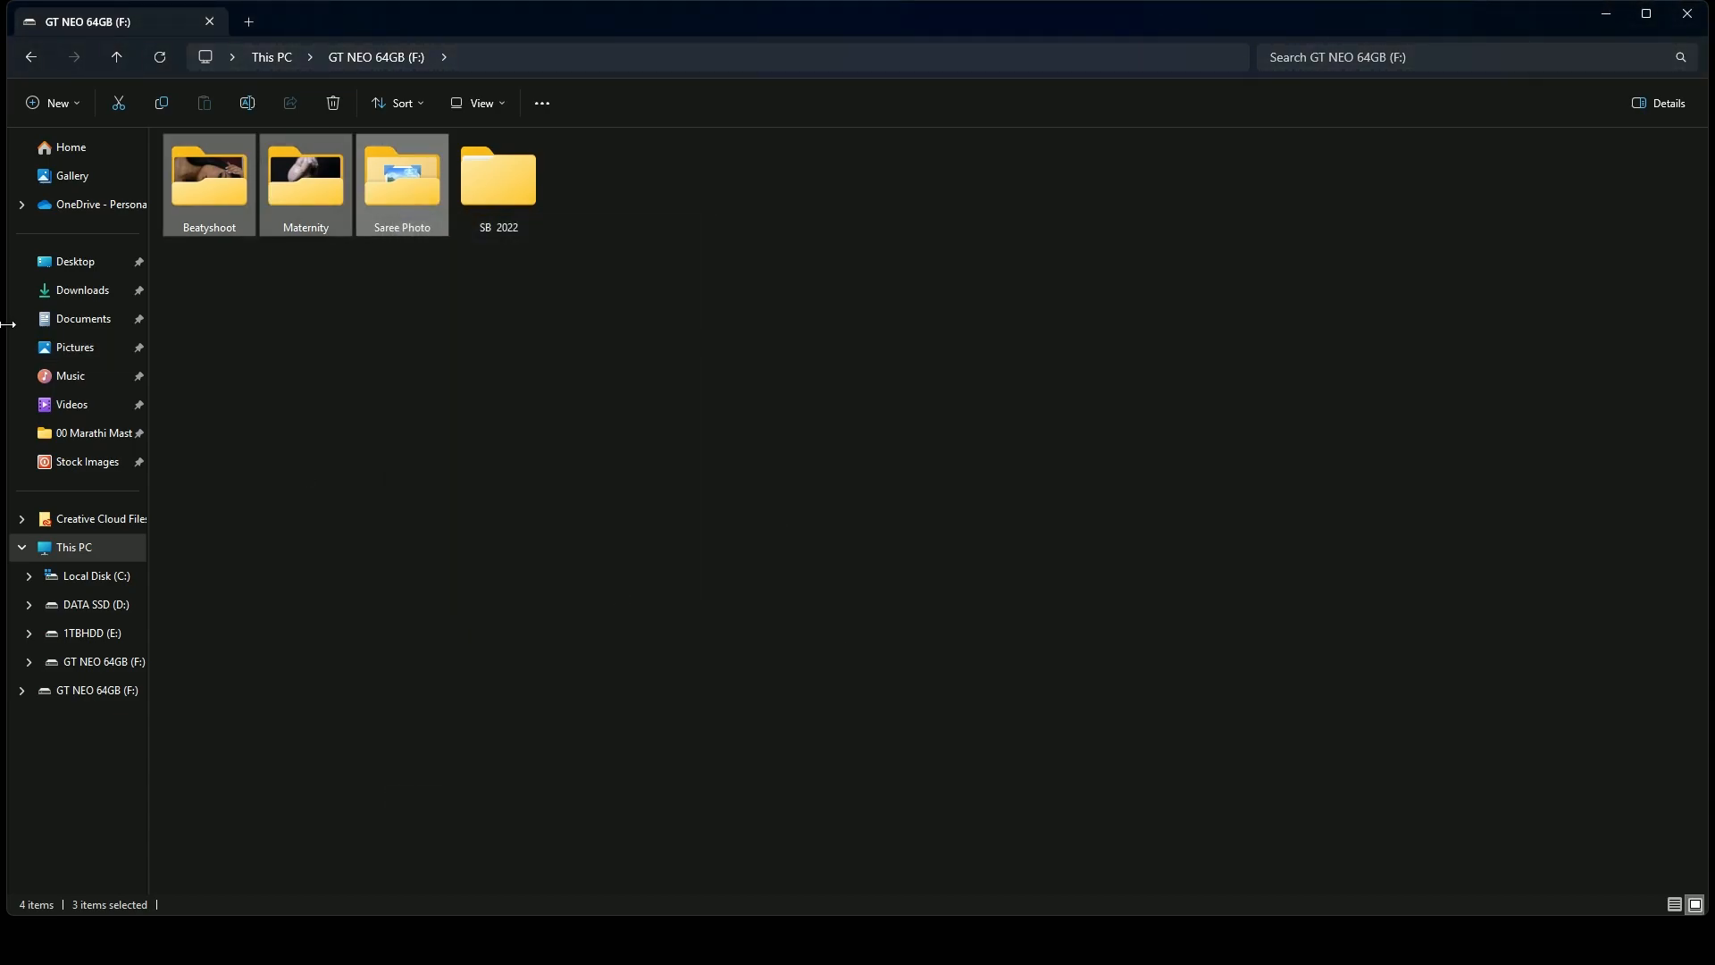
# - Check the properties of the Class 01_Imprt folder on the Desktop for its size
pyautogui.click(62, 266)
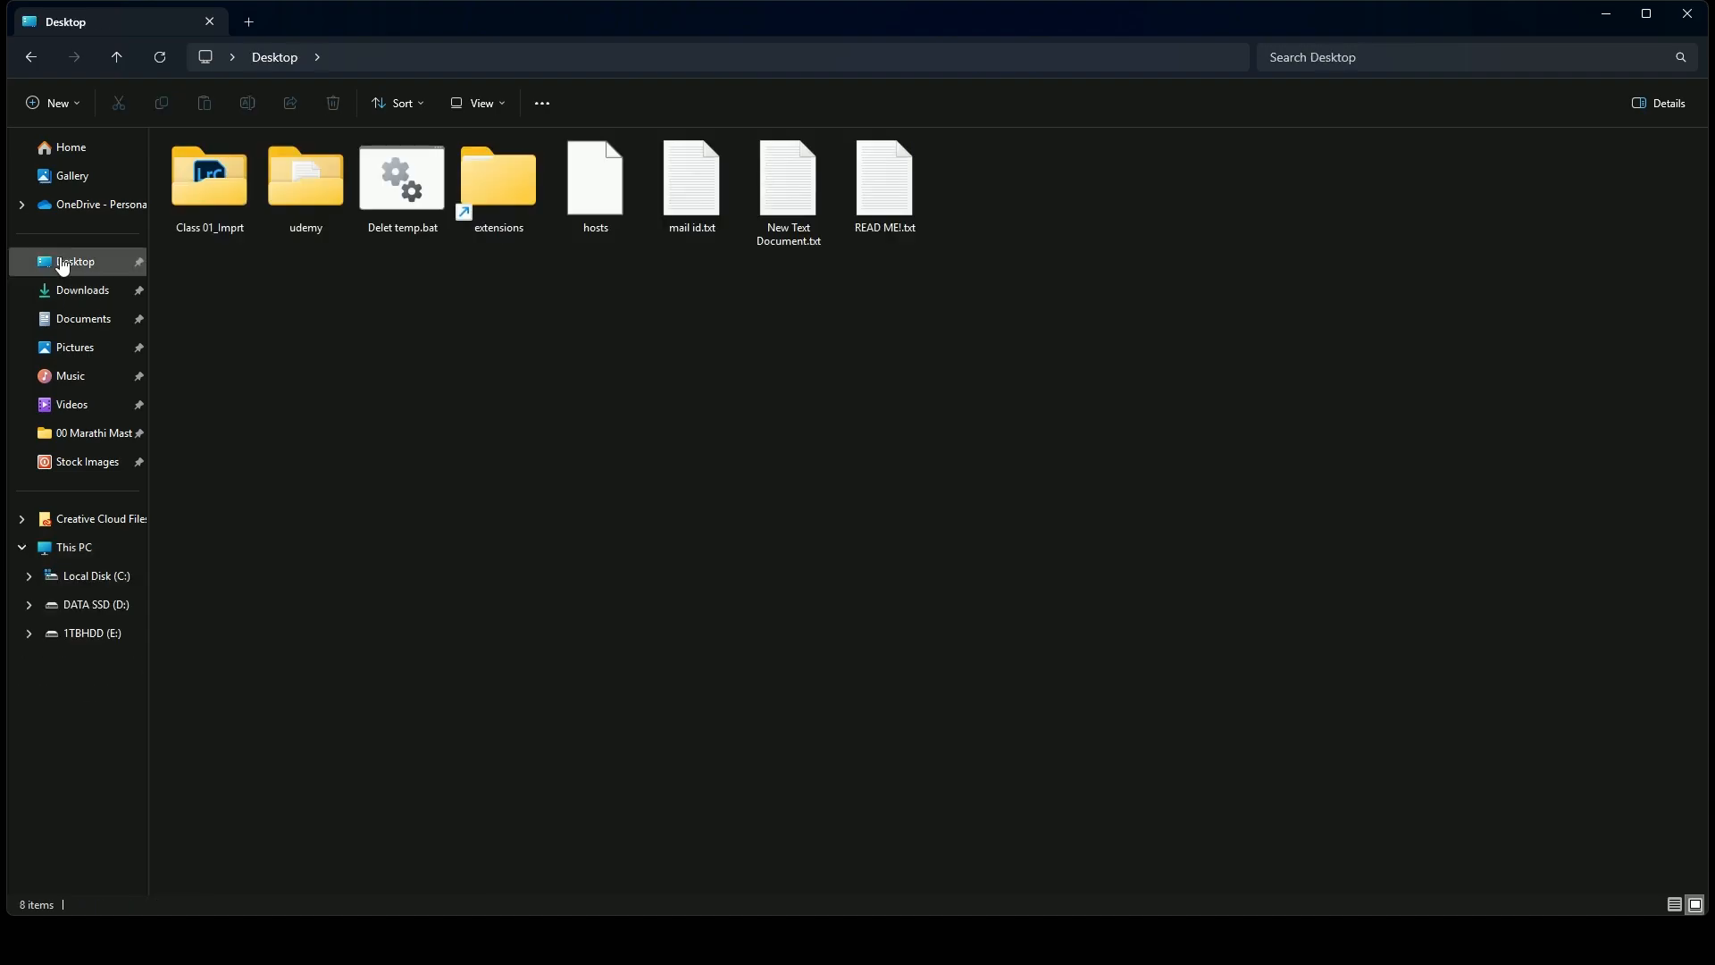
pyautogui.rightClick(230, 200)
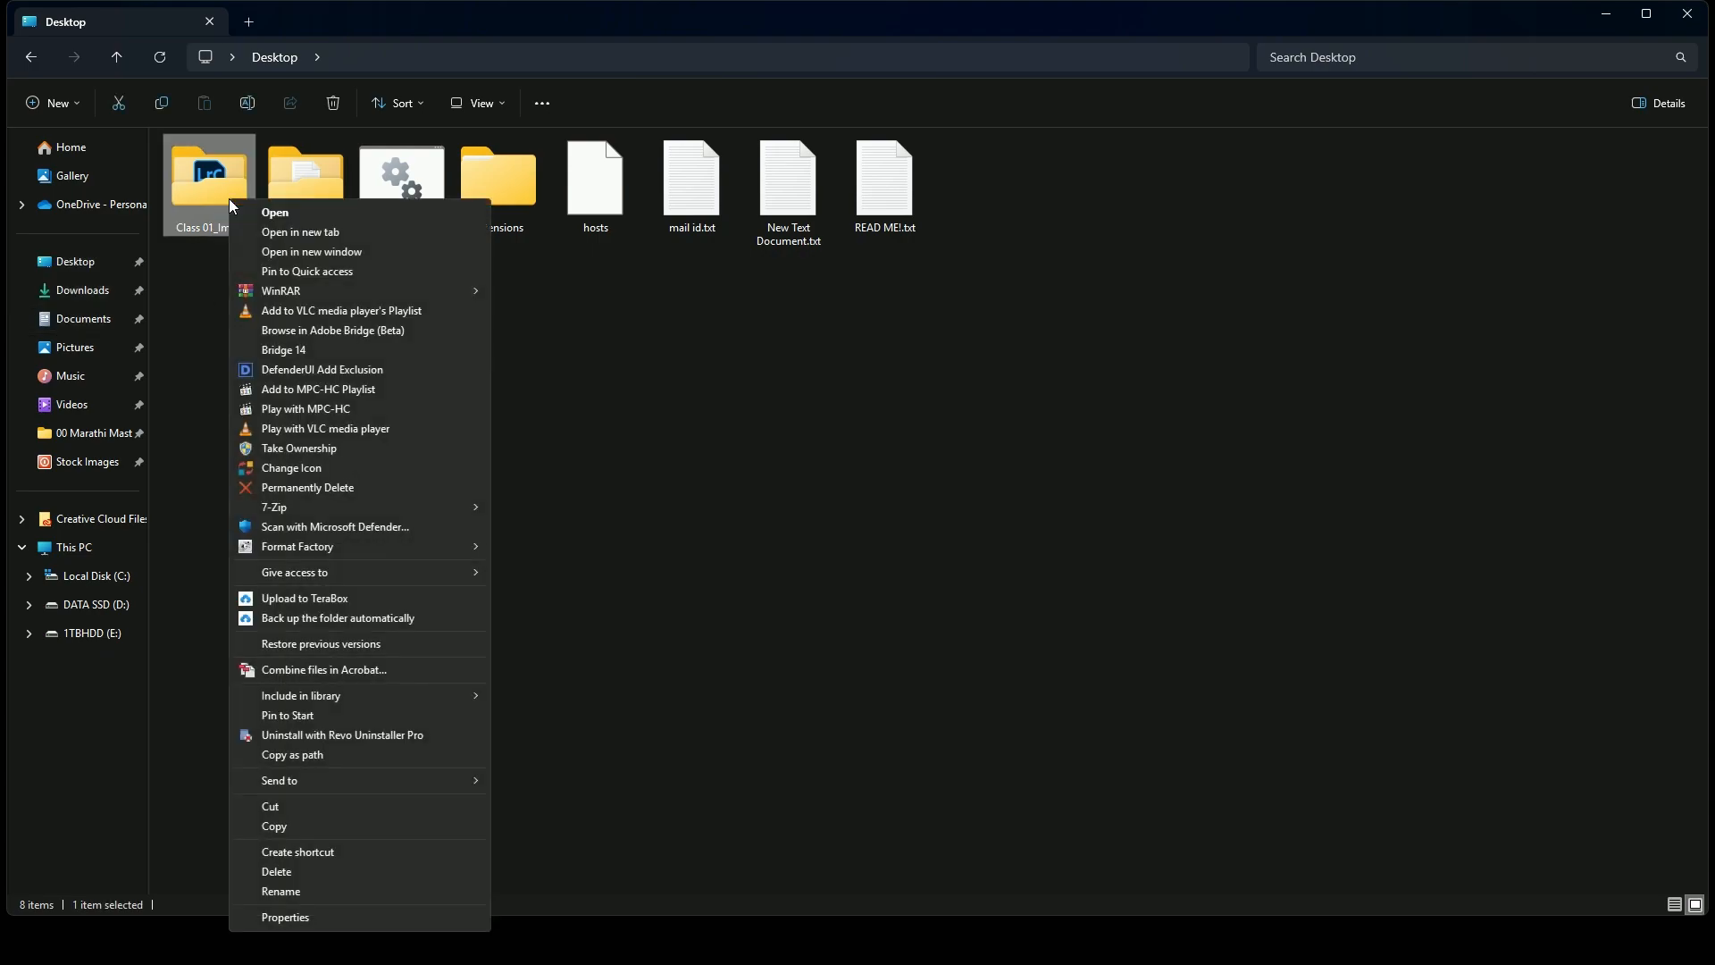
pyautogui.click(366, 917)
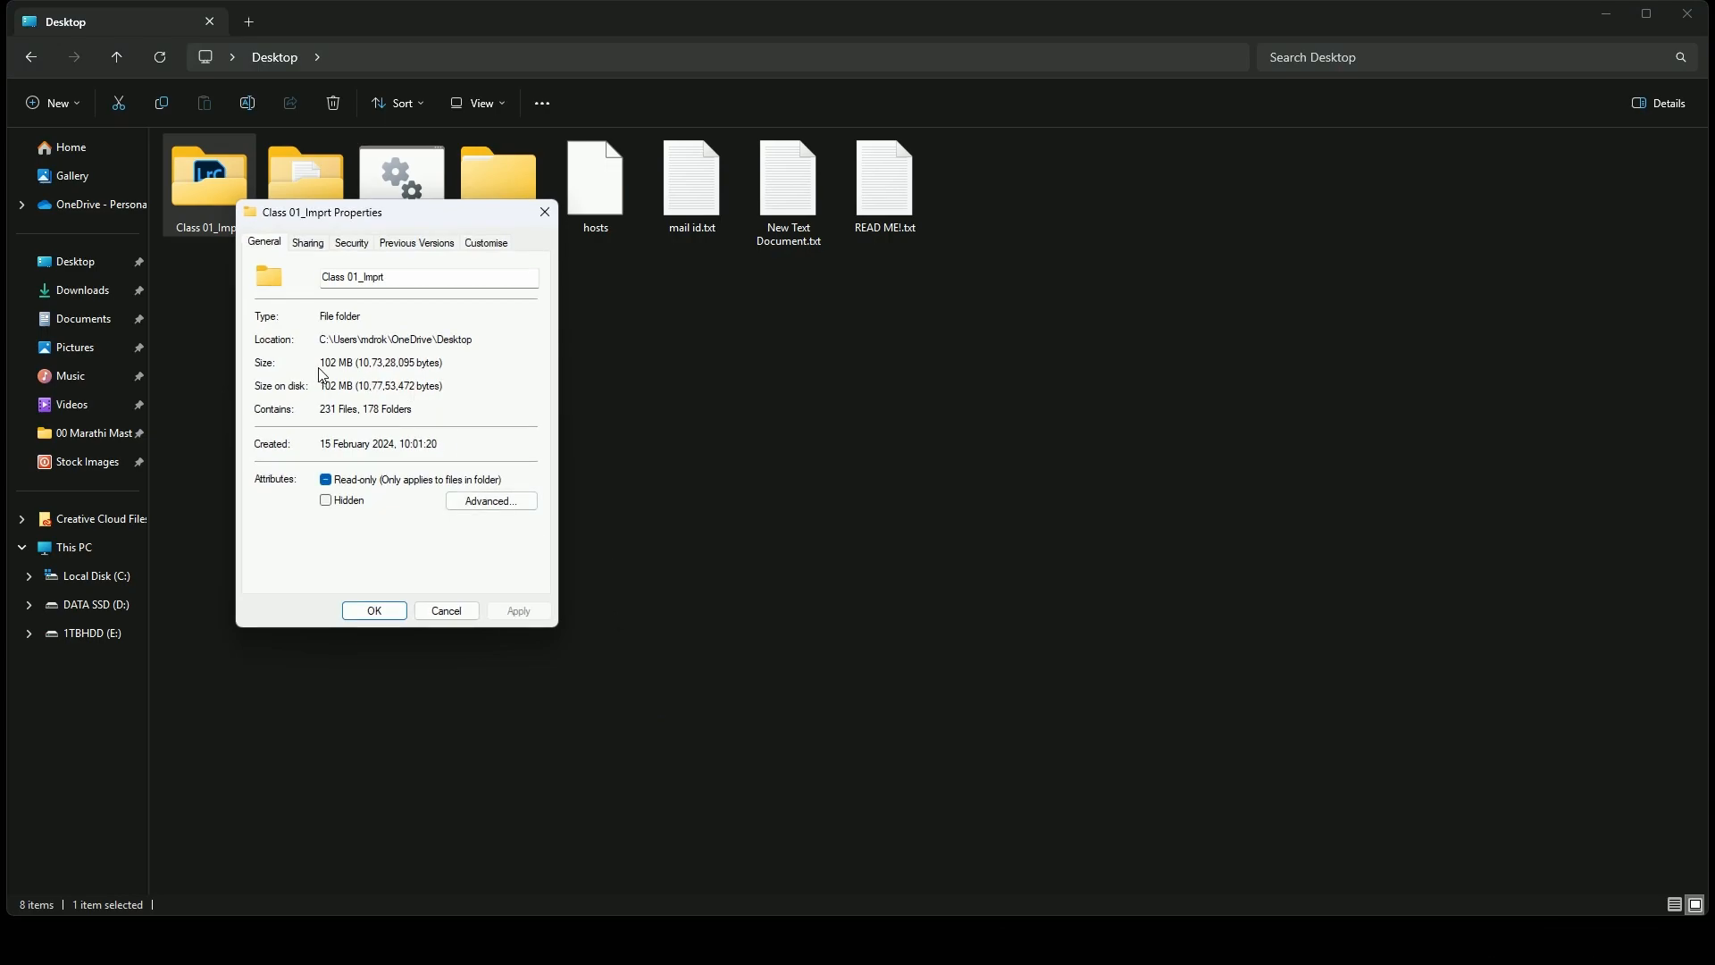
pyautogui.click(375, 611)
# - Open the Class 01_Imprt folder, enlarge the file icons, and inspect the .lrcat and .lrcat-data items
pyautogui.press('Return')
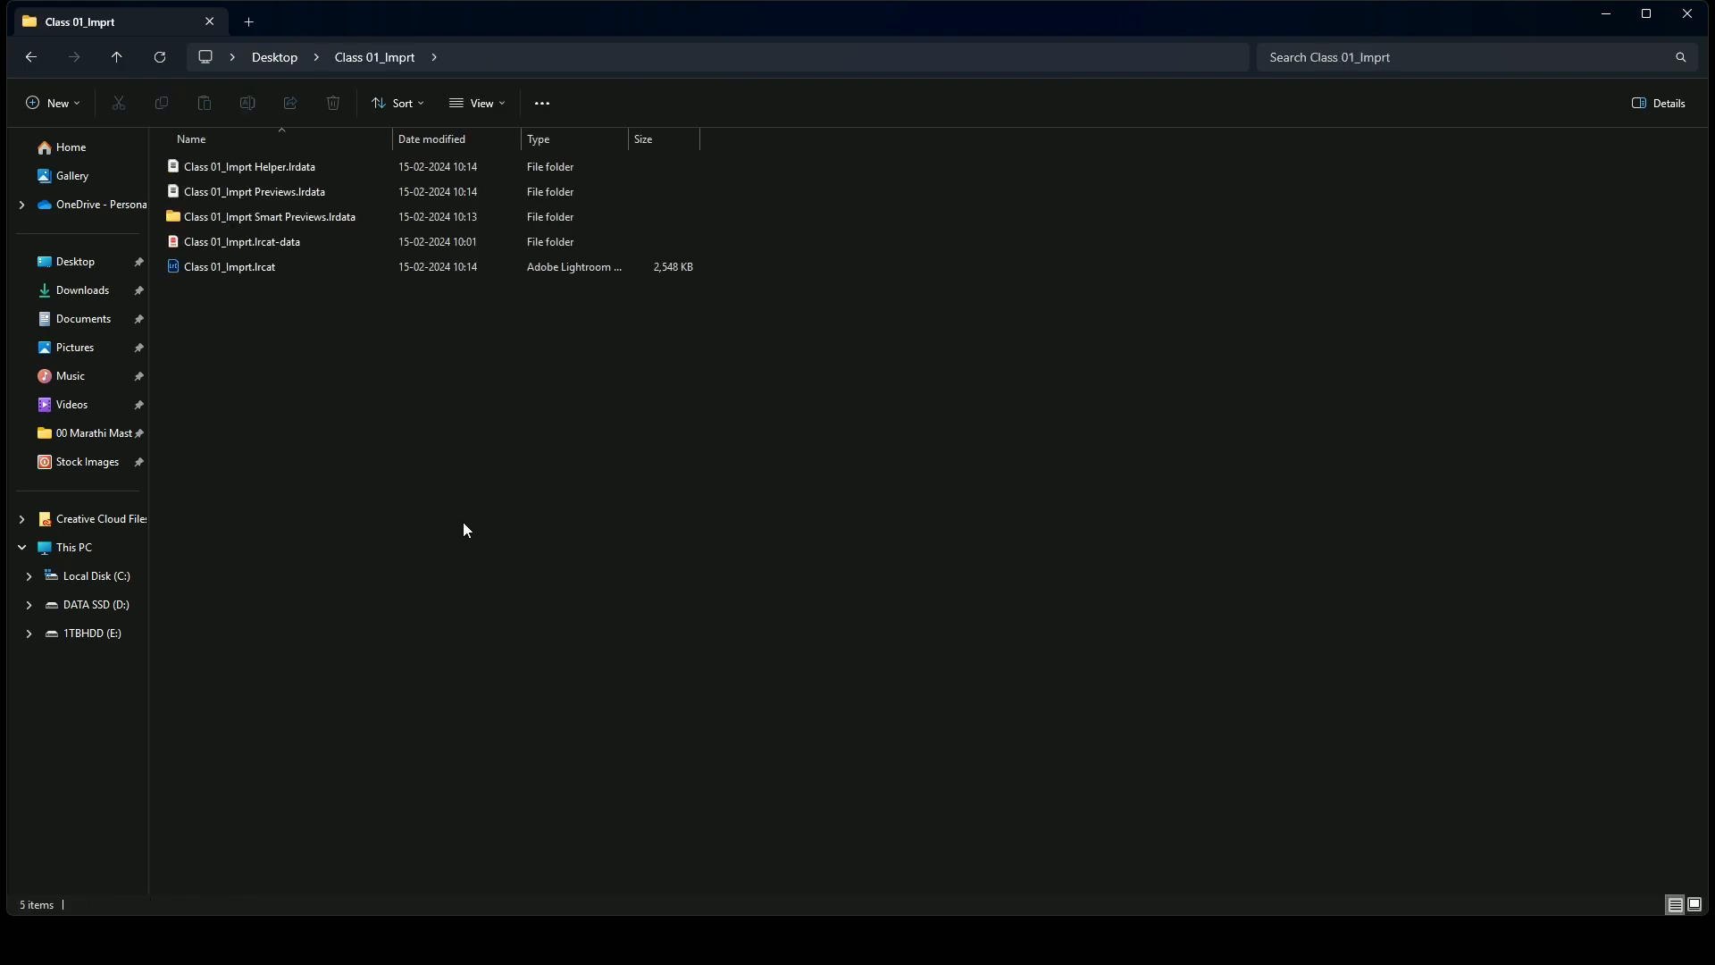
pyautogui.keyDown('ctrl'); pyautogui.scroll(5, 909, 581); pyautogui.keyUp('ctrl')
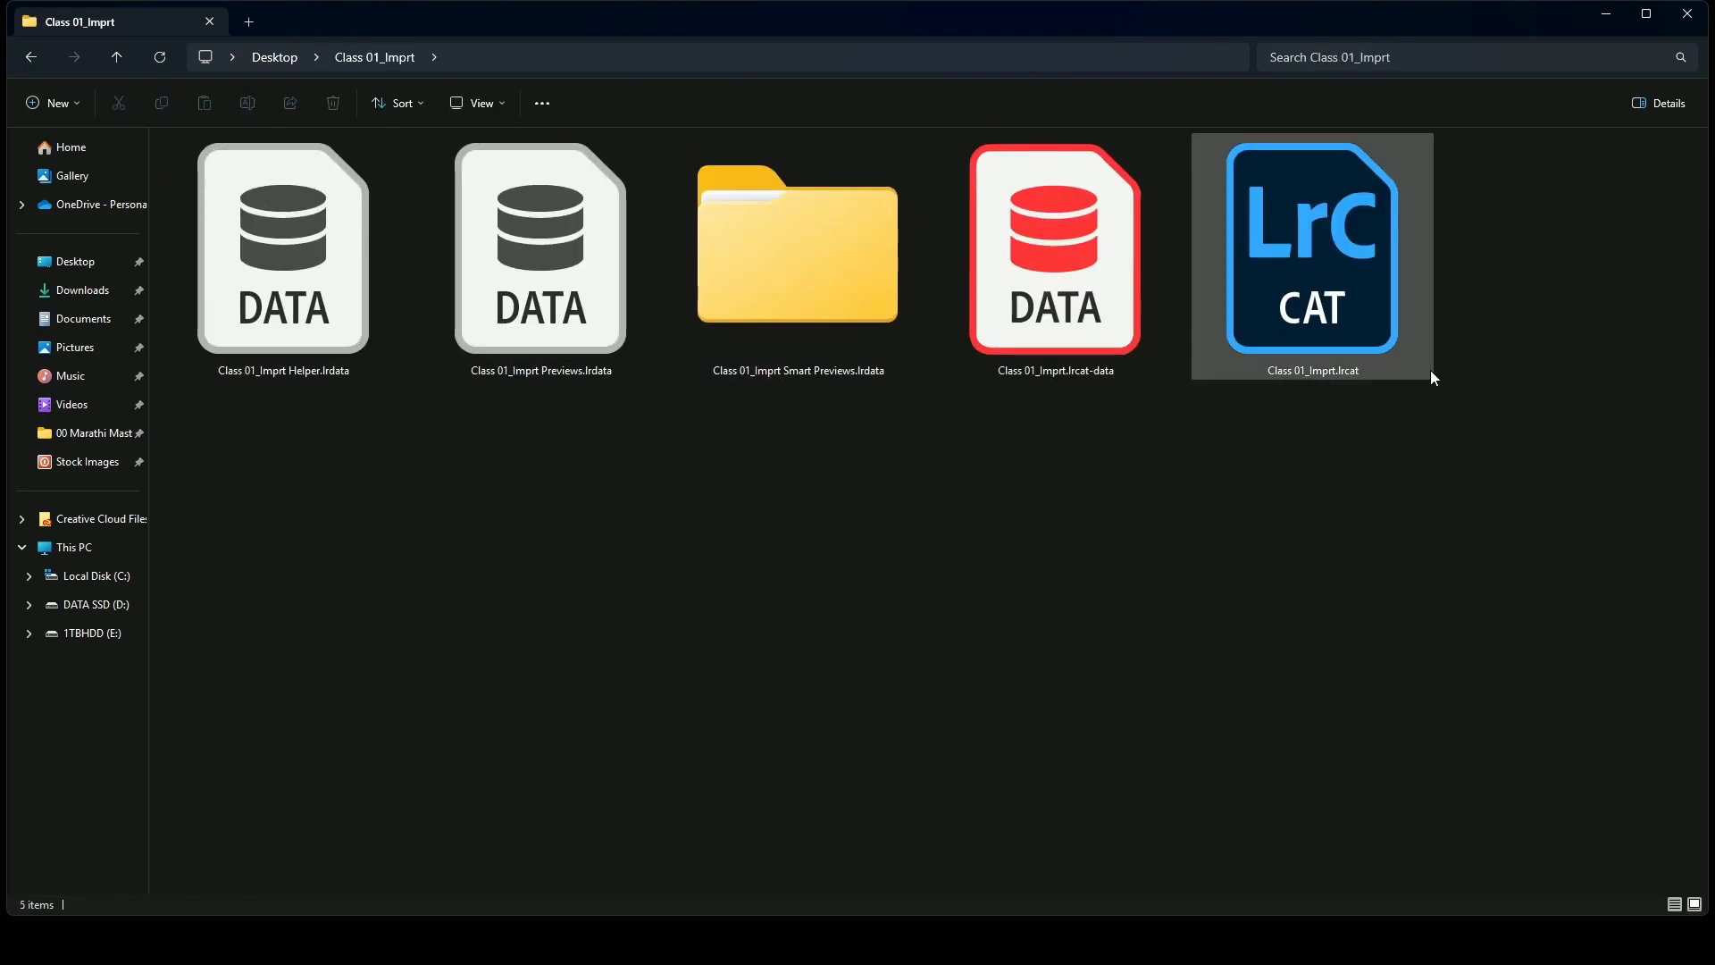
pyautogui.moveTo(1359, 252)
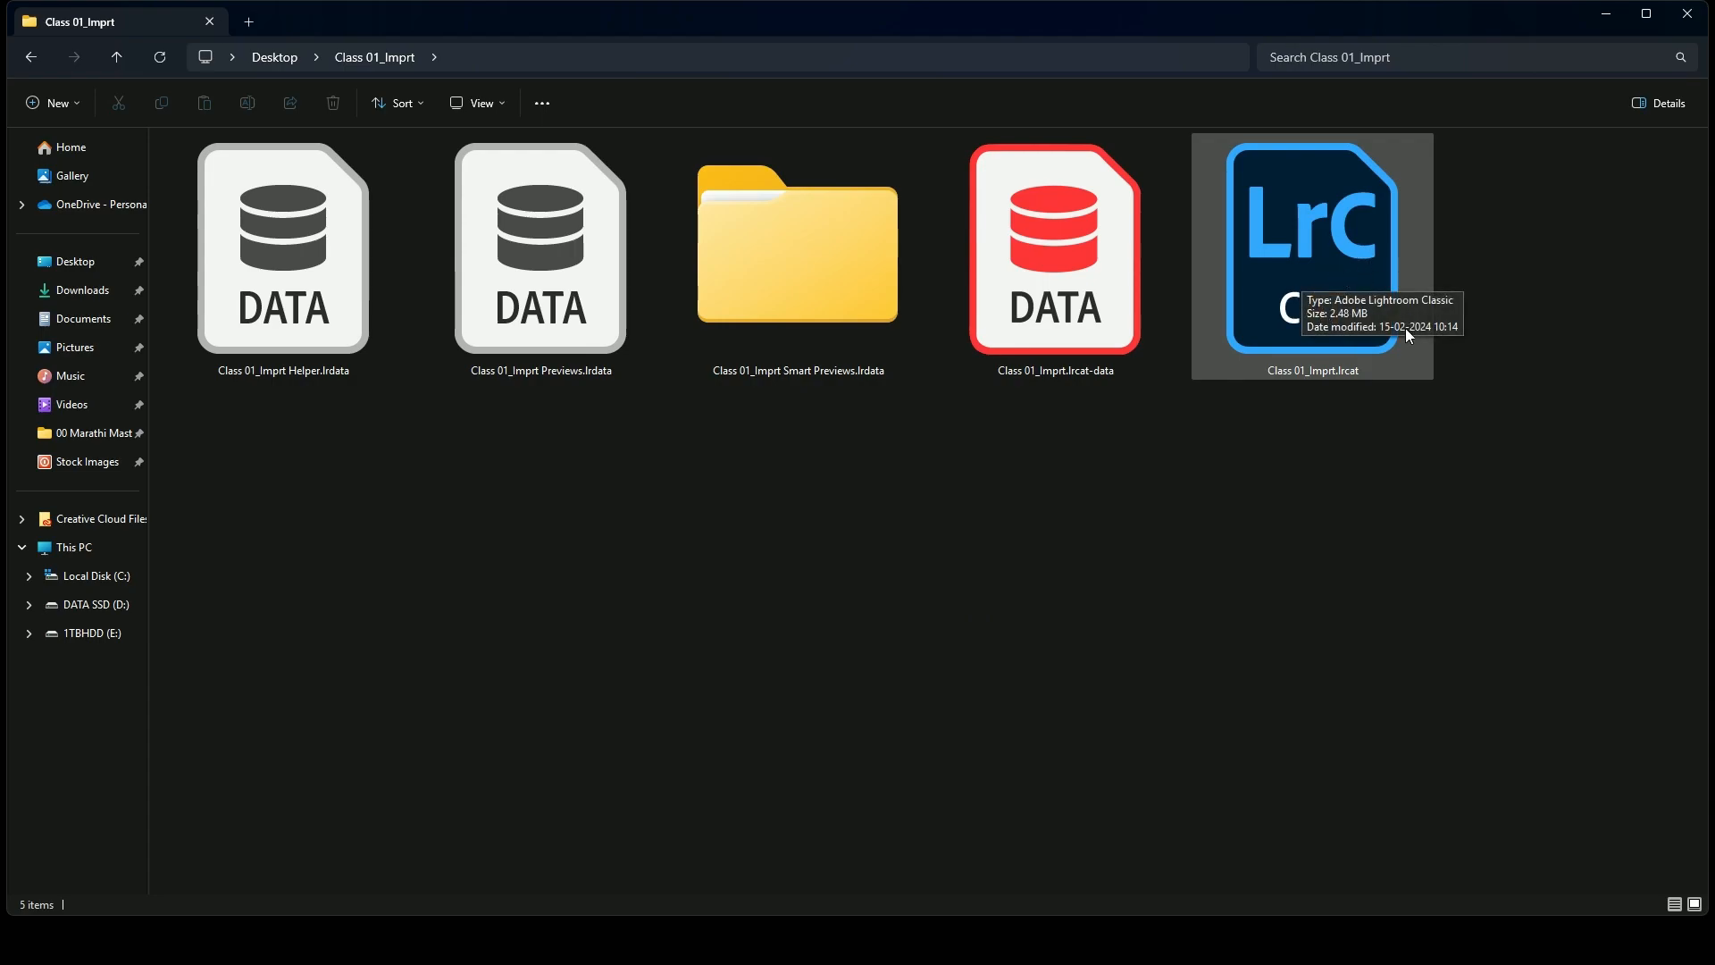
pyautogui.click(1357, 215)
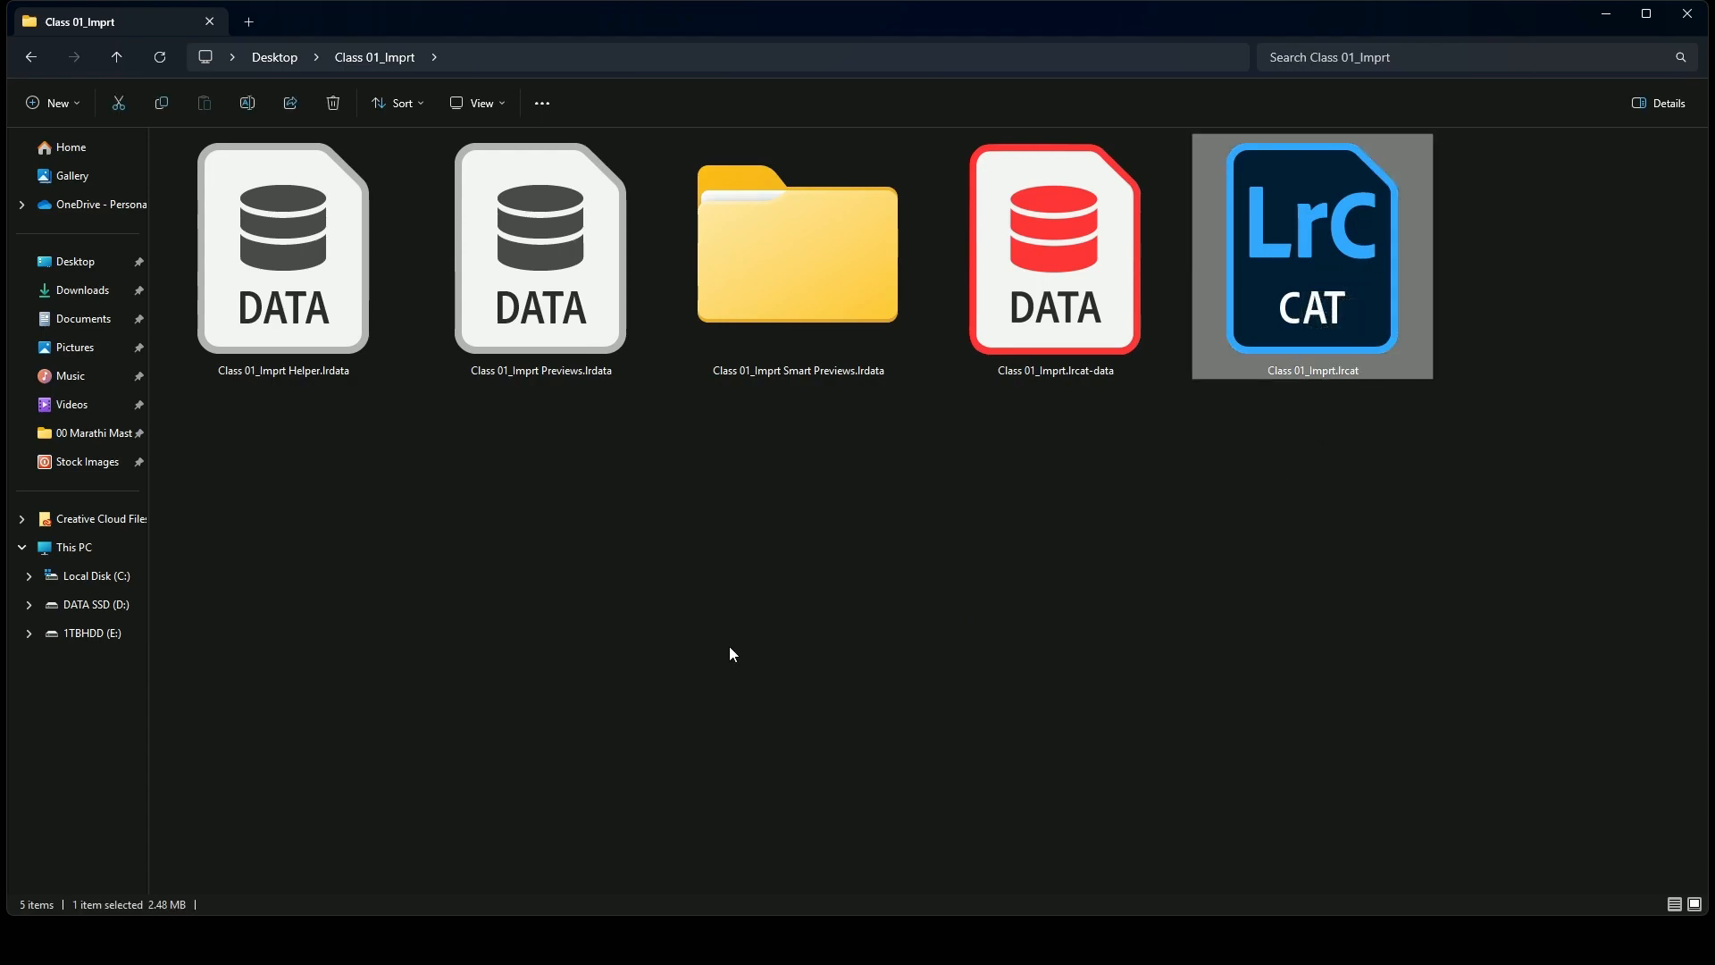
pyautogui.click(1105, 341)
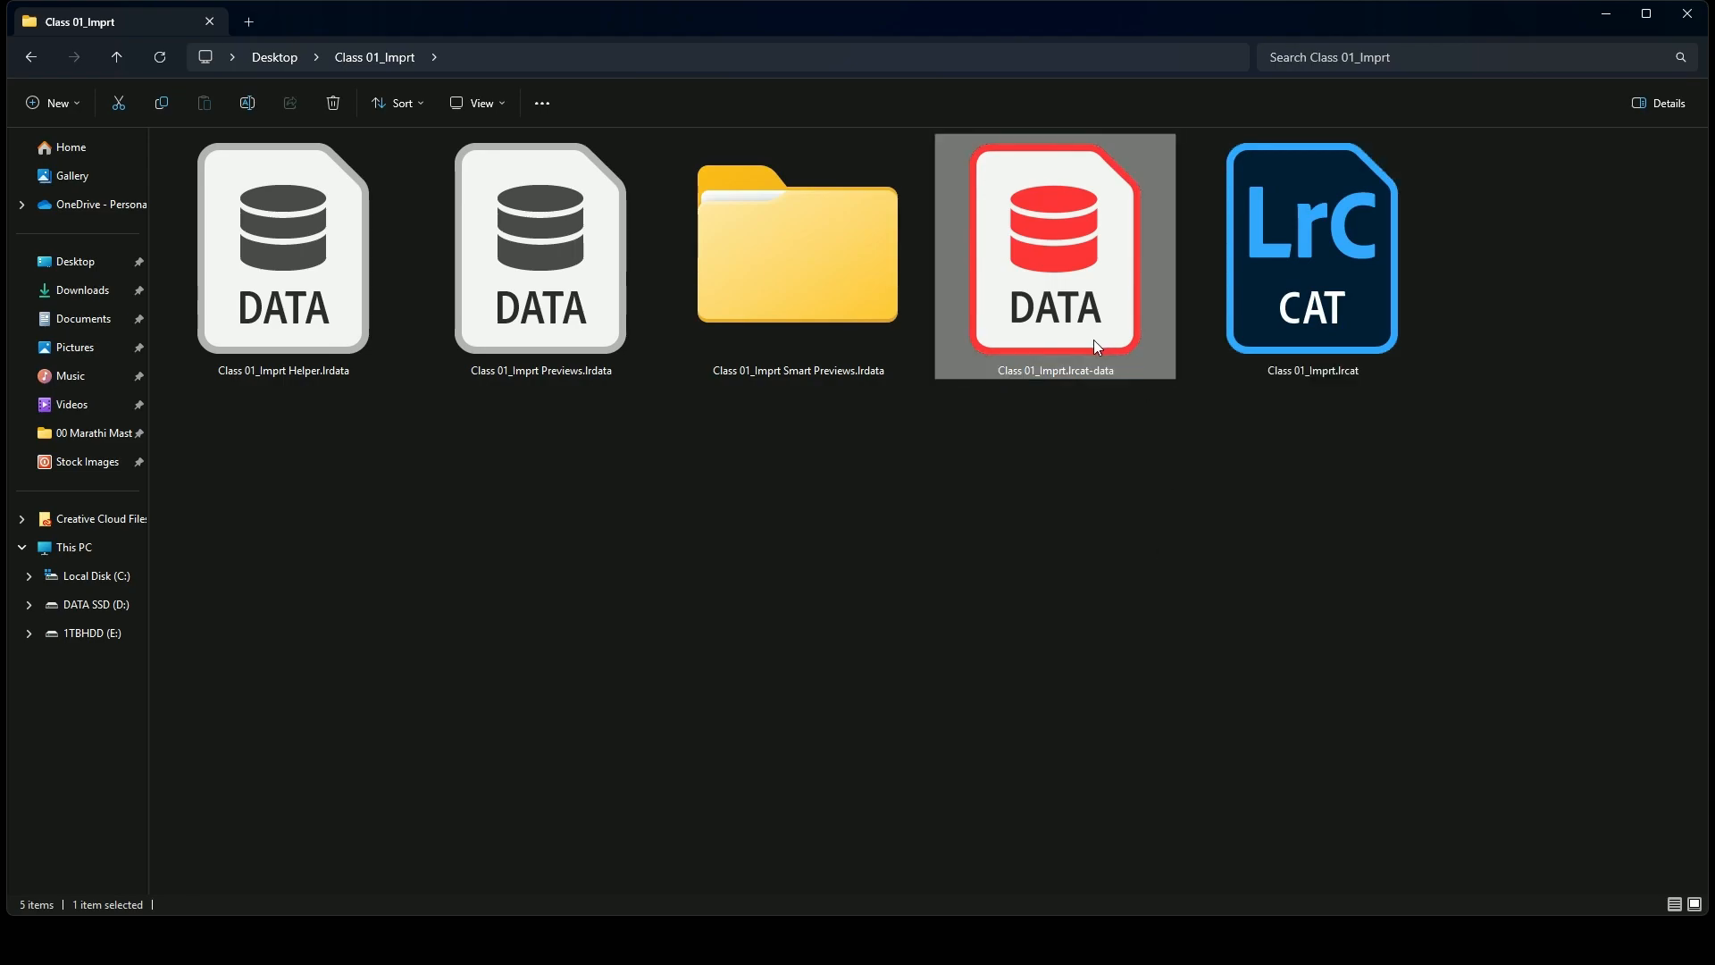
pyautogui.moveTo(1096, 341)
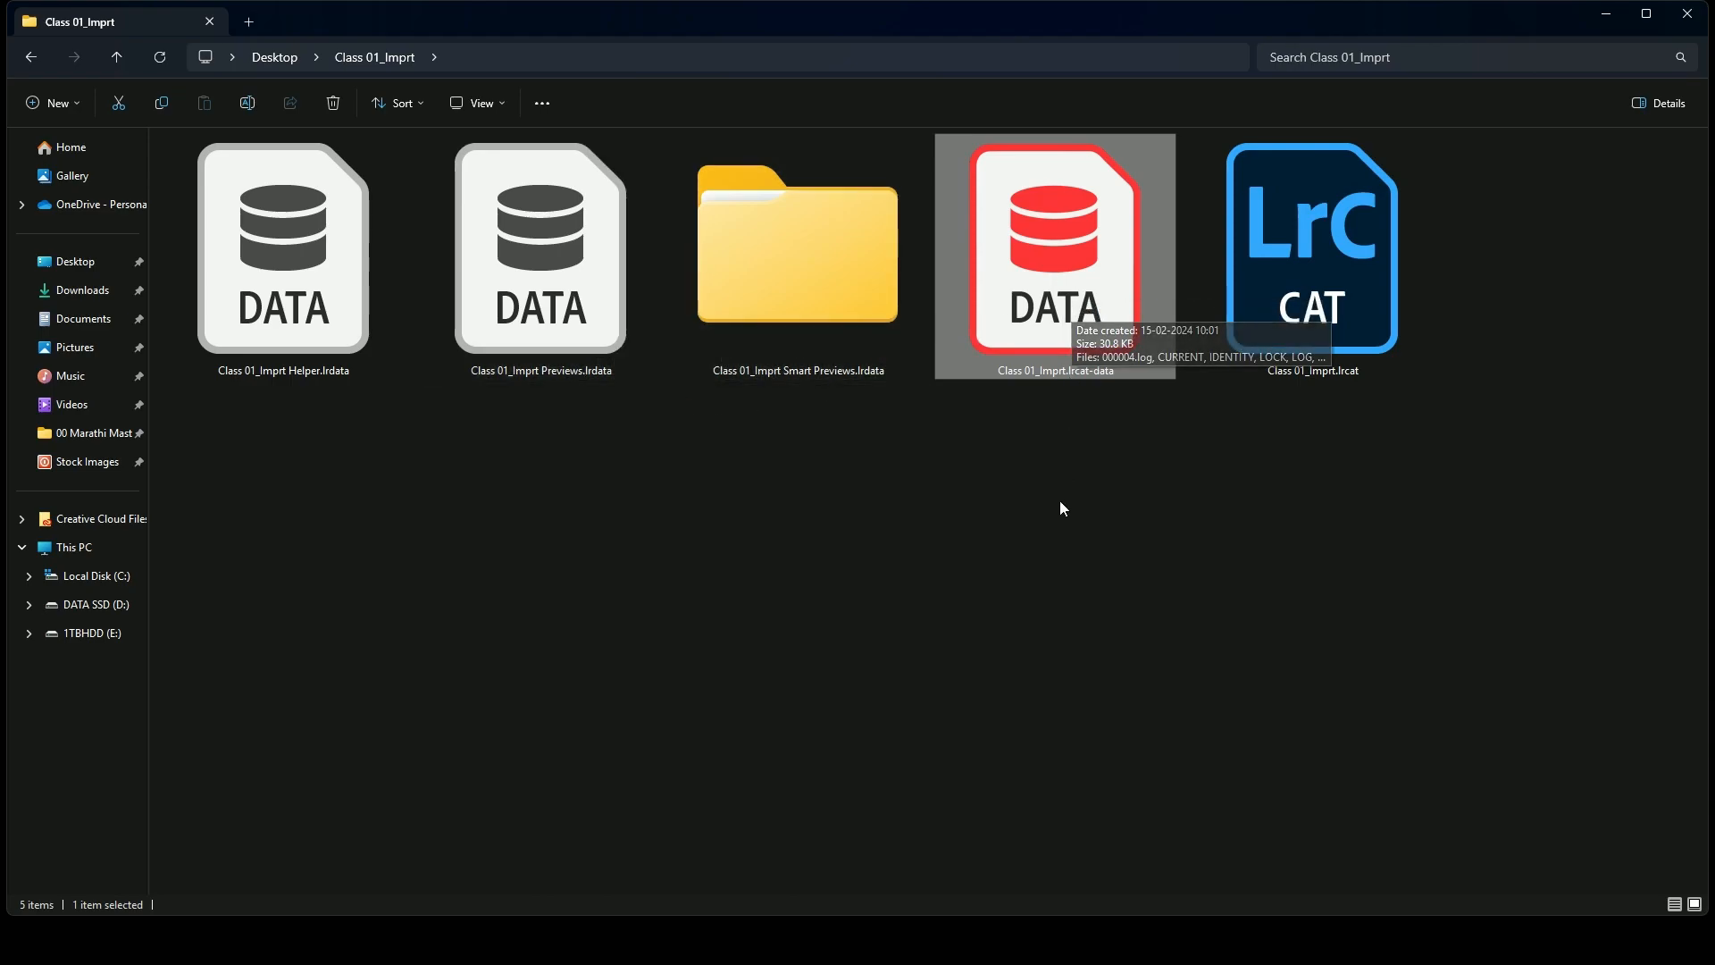
pyautogui.click(1064, 735)
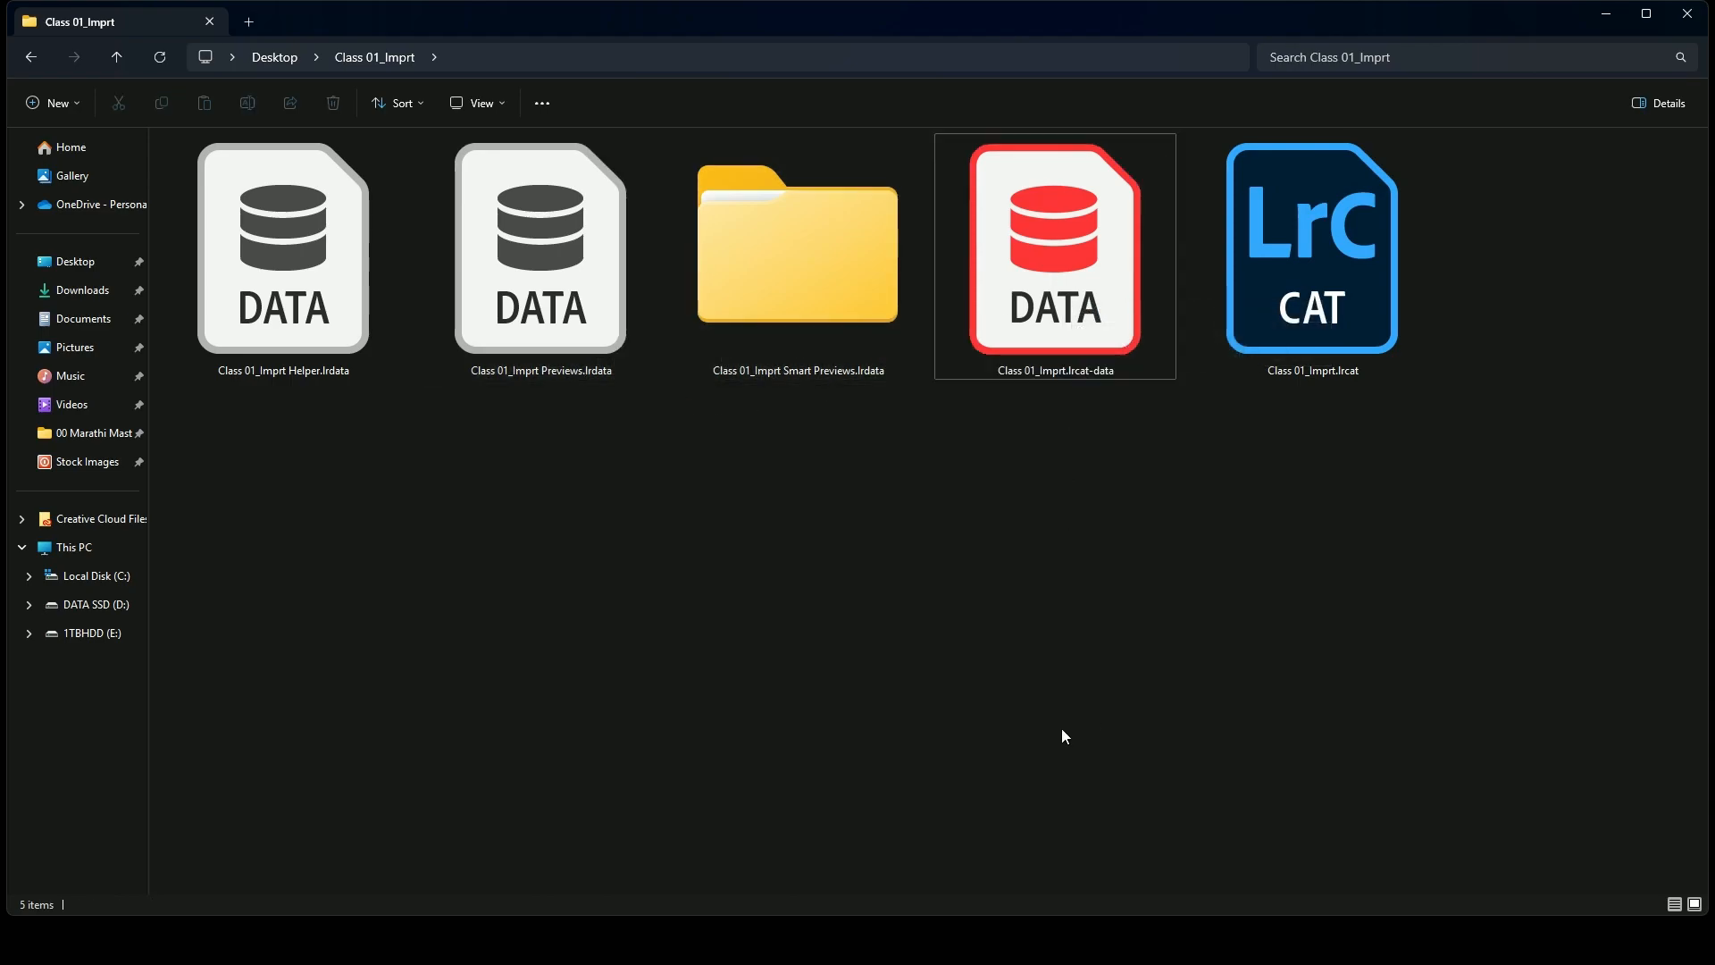
# - Open Class 01_Imprt.lrcat in Lightroom Classic, show _63A6294.CR2 in Loupe view, and advance to the following photo
pyautogui.click(1316, 291)
pyautogui.doubleClick(1317, 290)
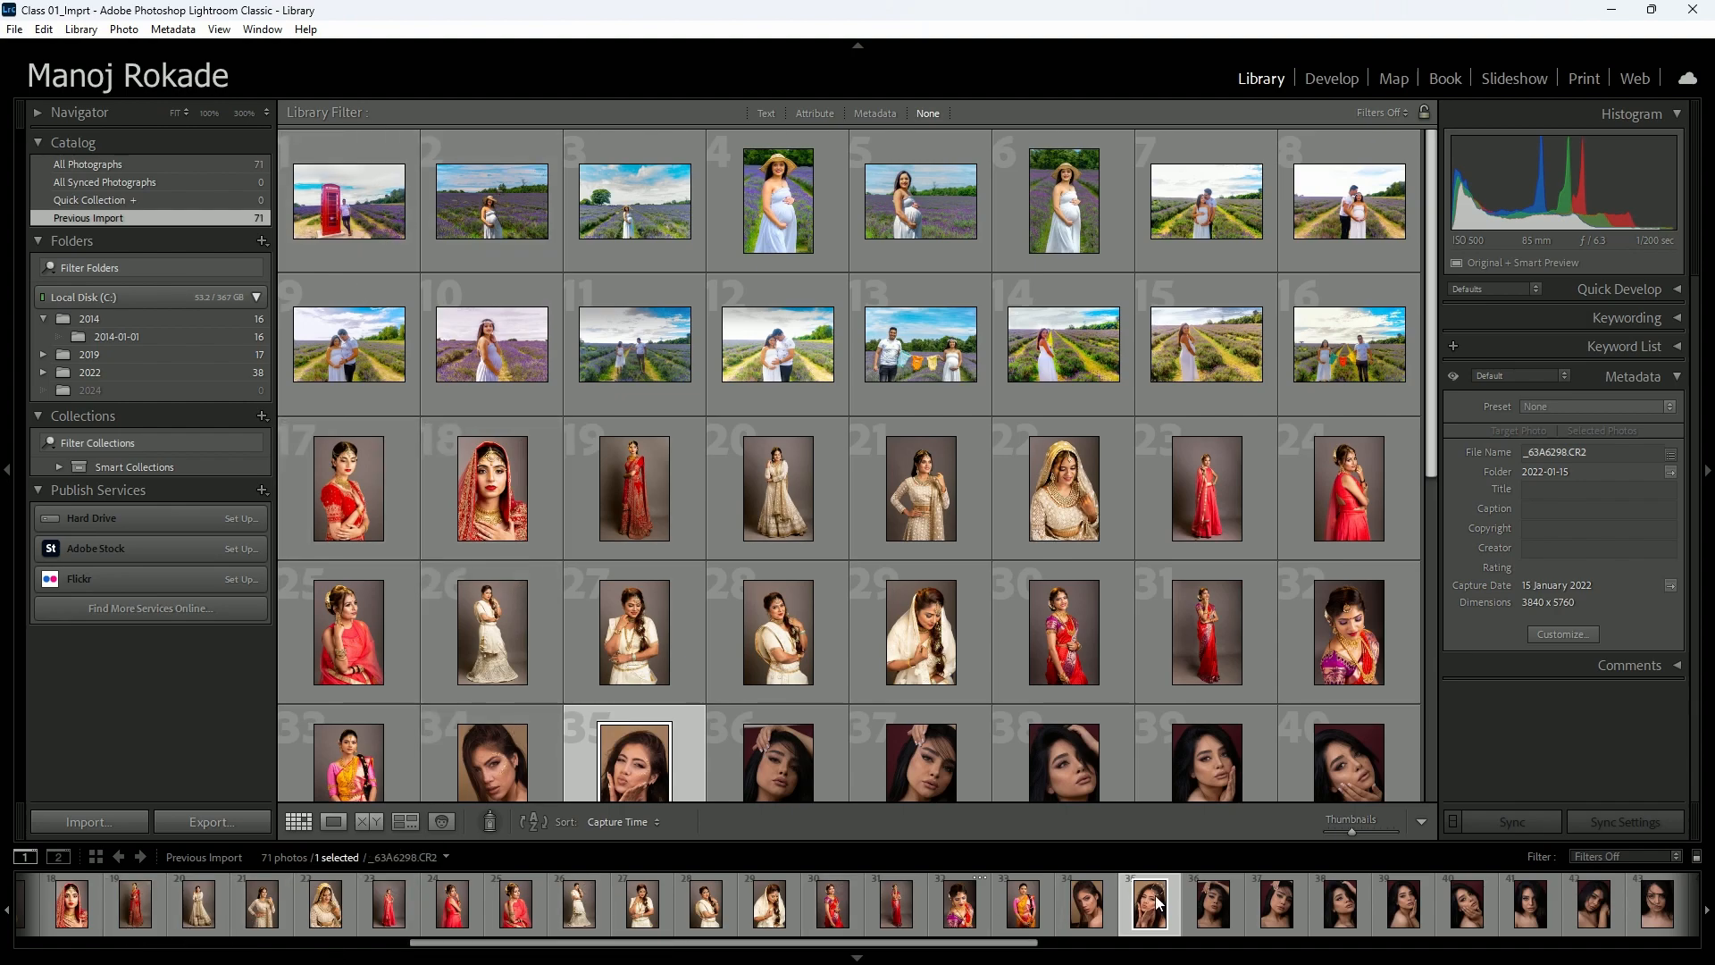
pyautogui.click(1111, 911)
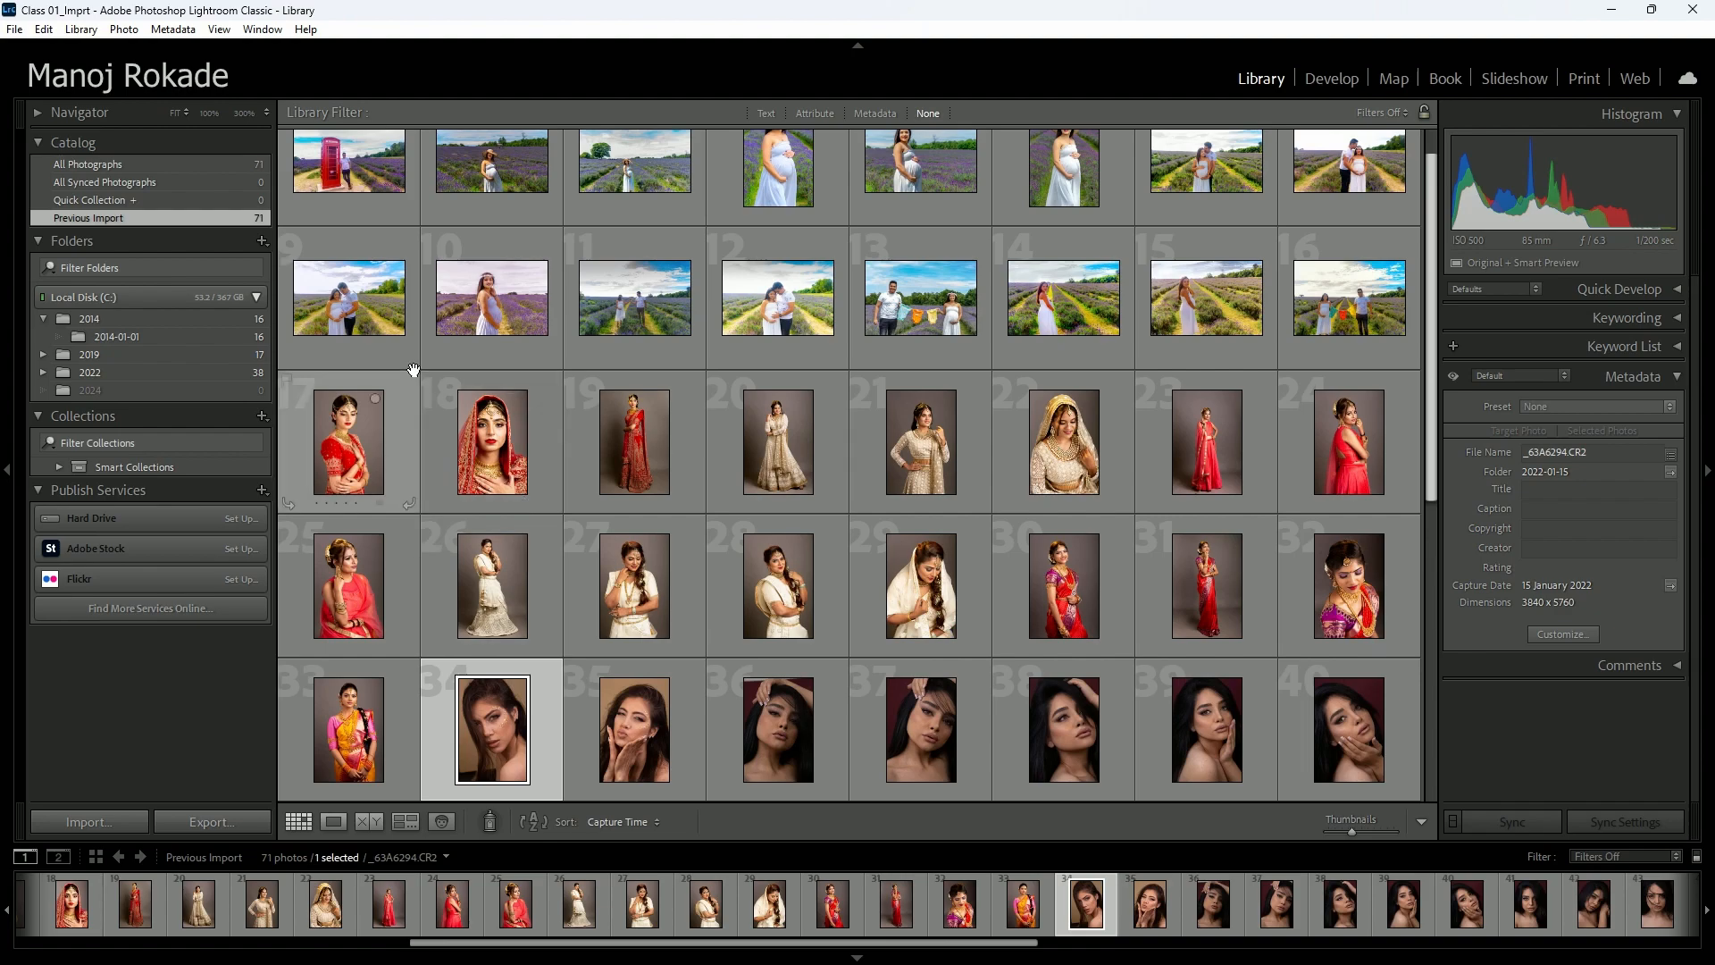
pyautogui.doubleClick(513, 685)
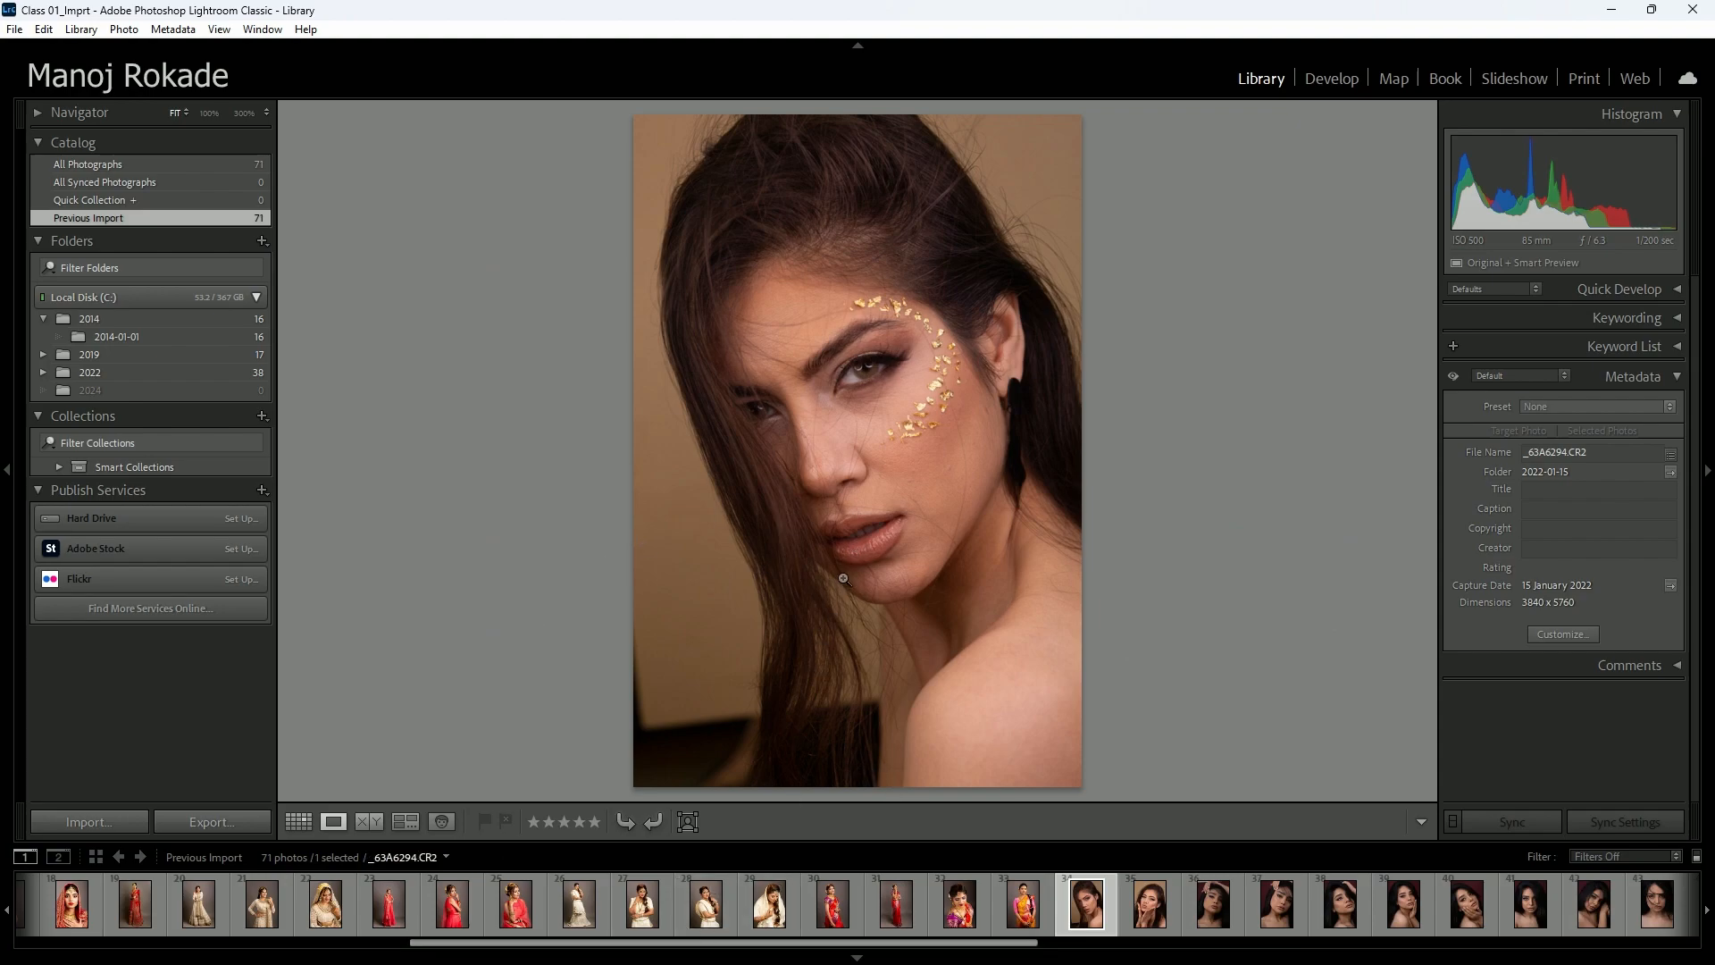
pyautogui.press('Right')
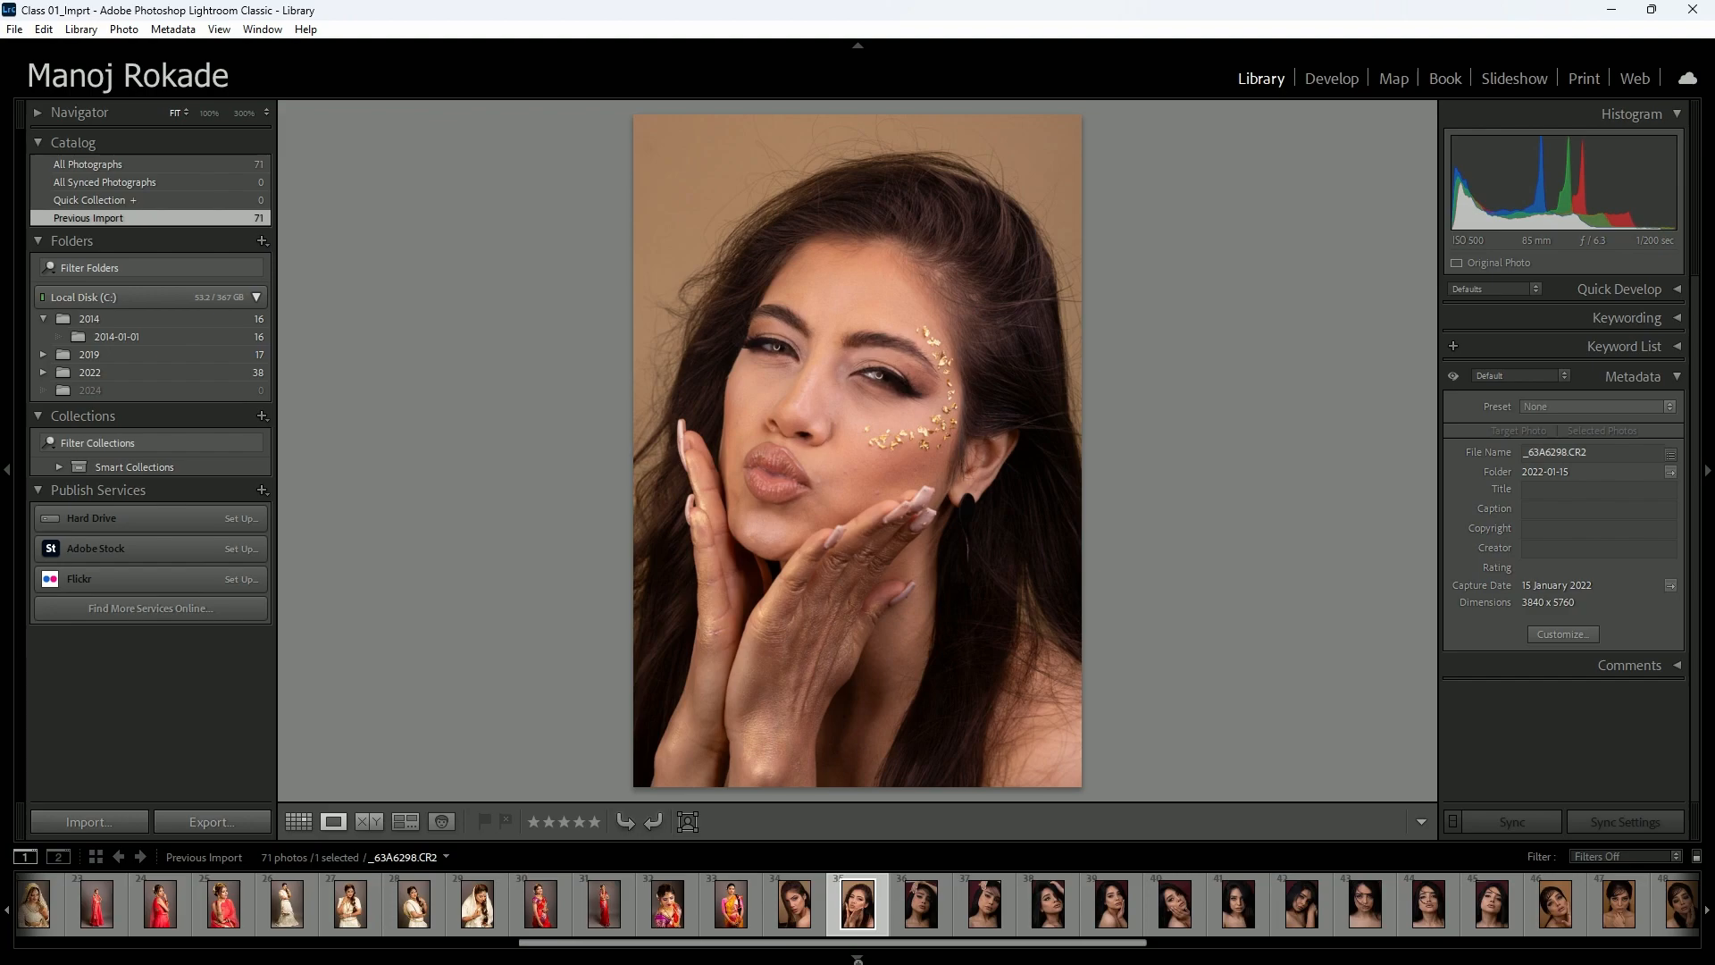
# - Hide the Filmstrip, both side panels and the Module Picker to enlarge the photo
pyautogui.click(860, 959)
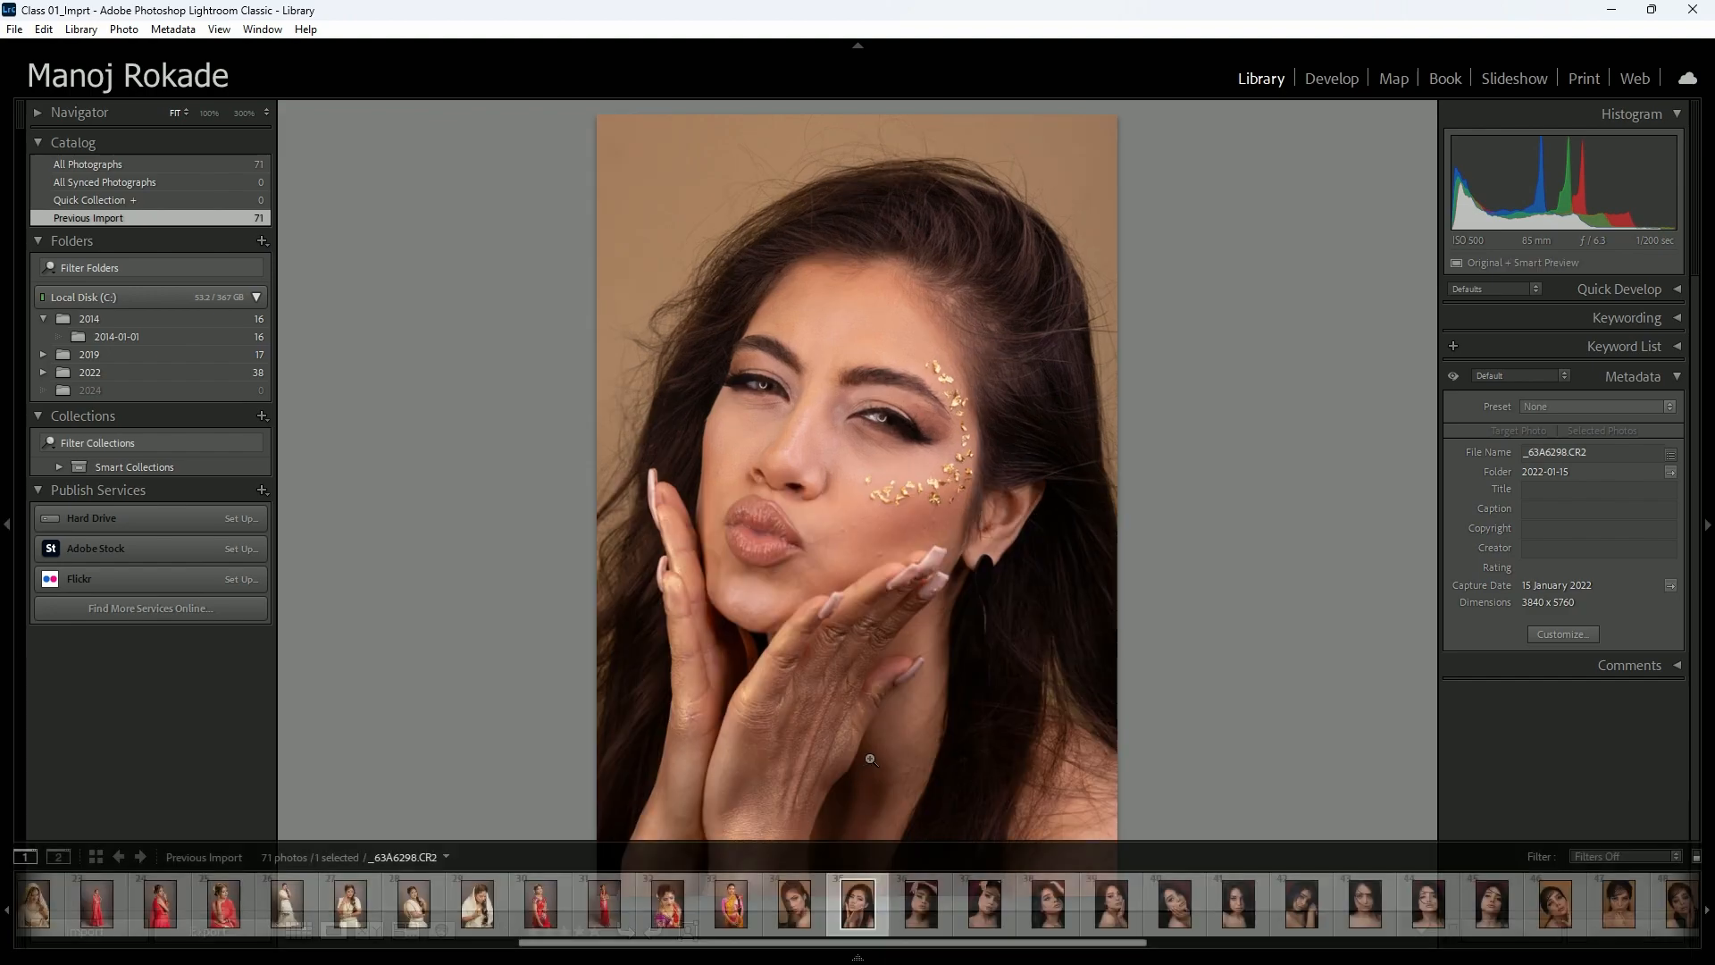
pyautogui.click(7, 525)
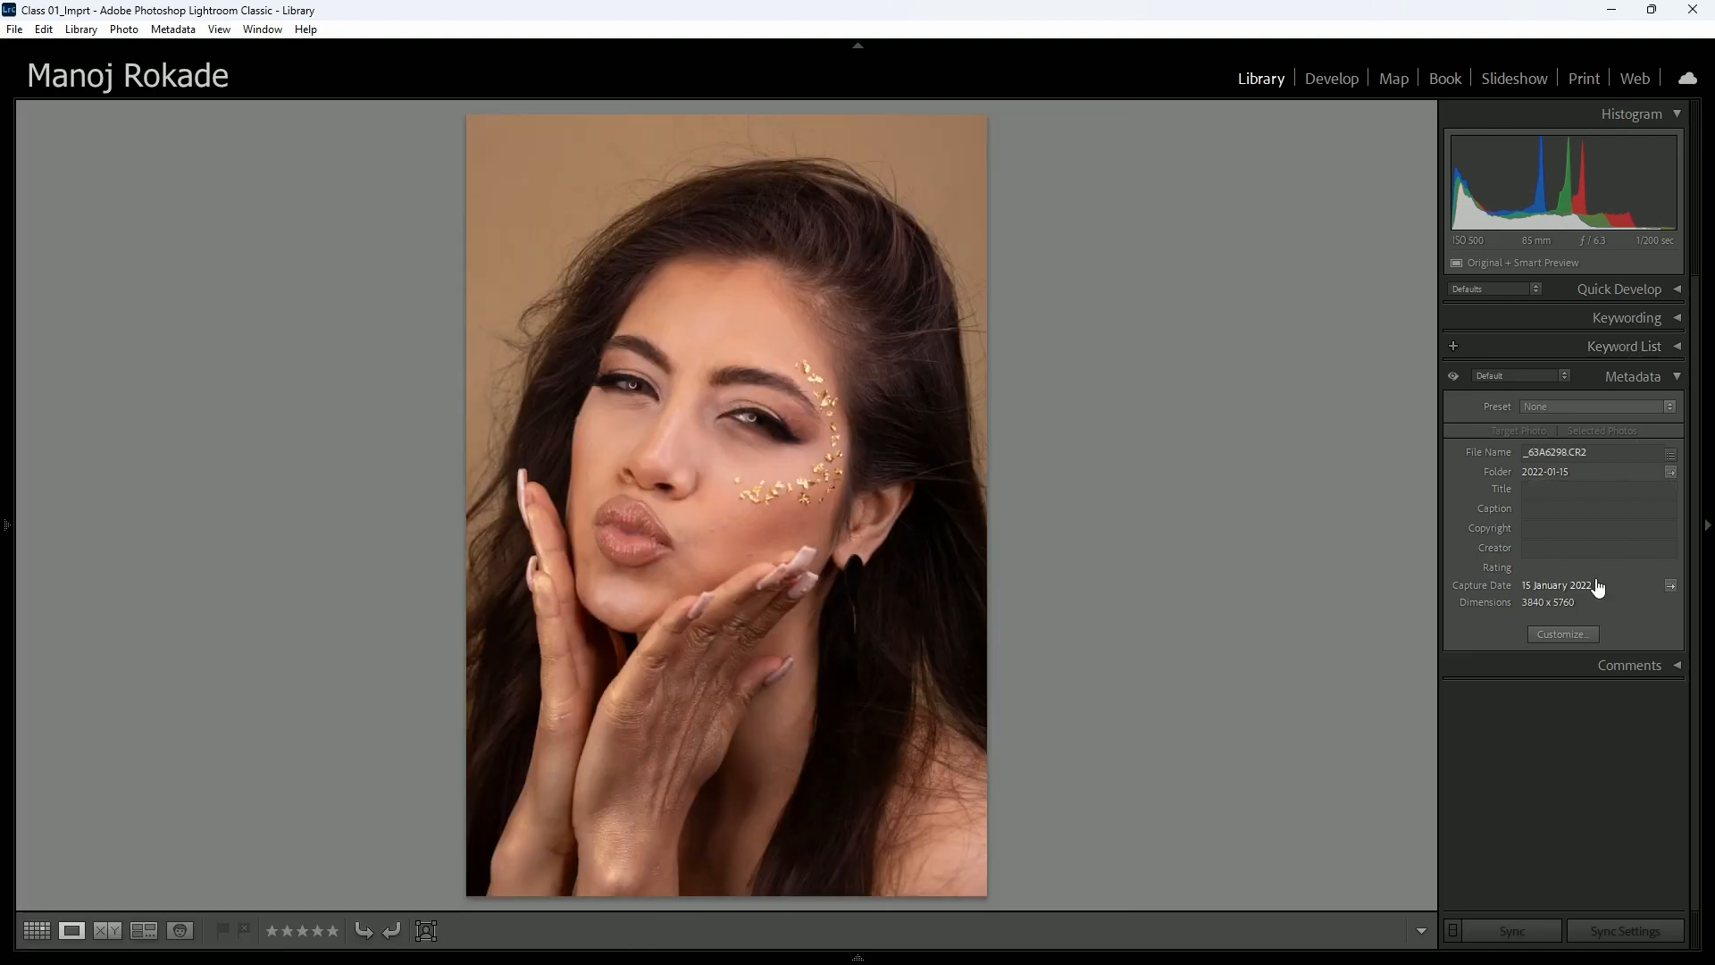
pyautogui.click(1708, 528)
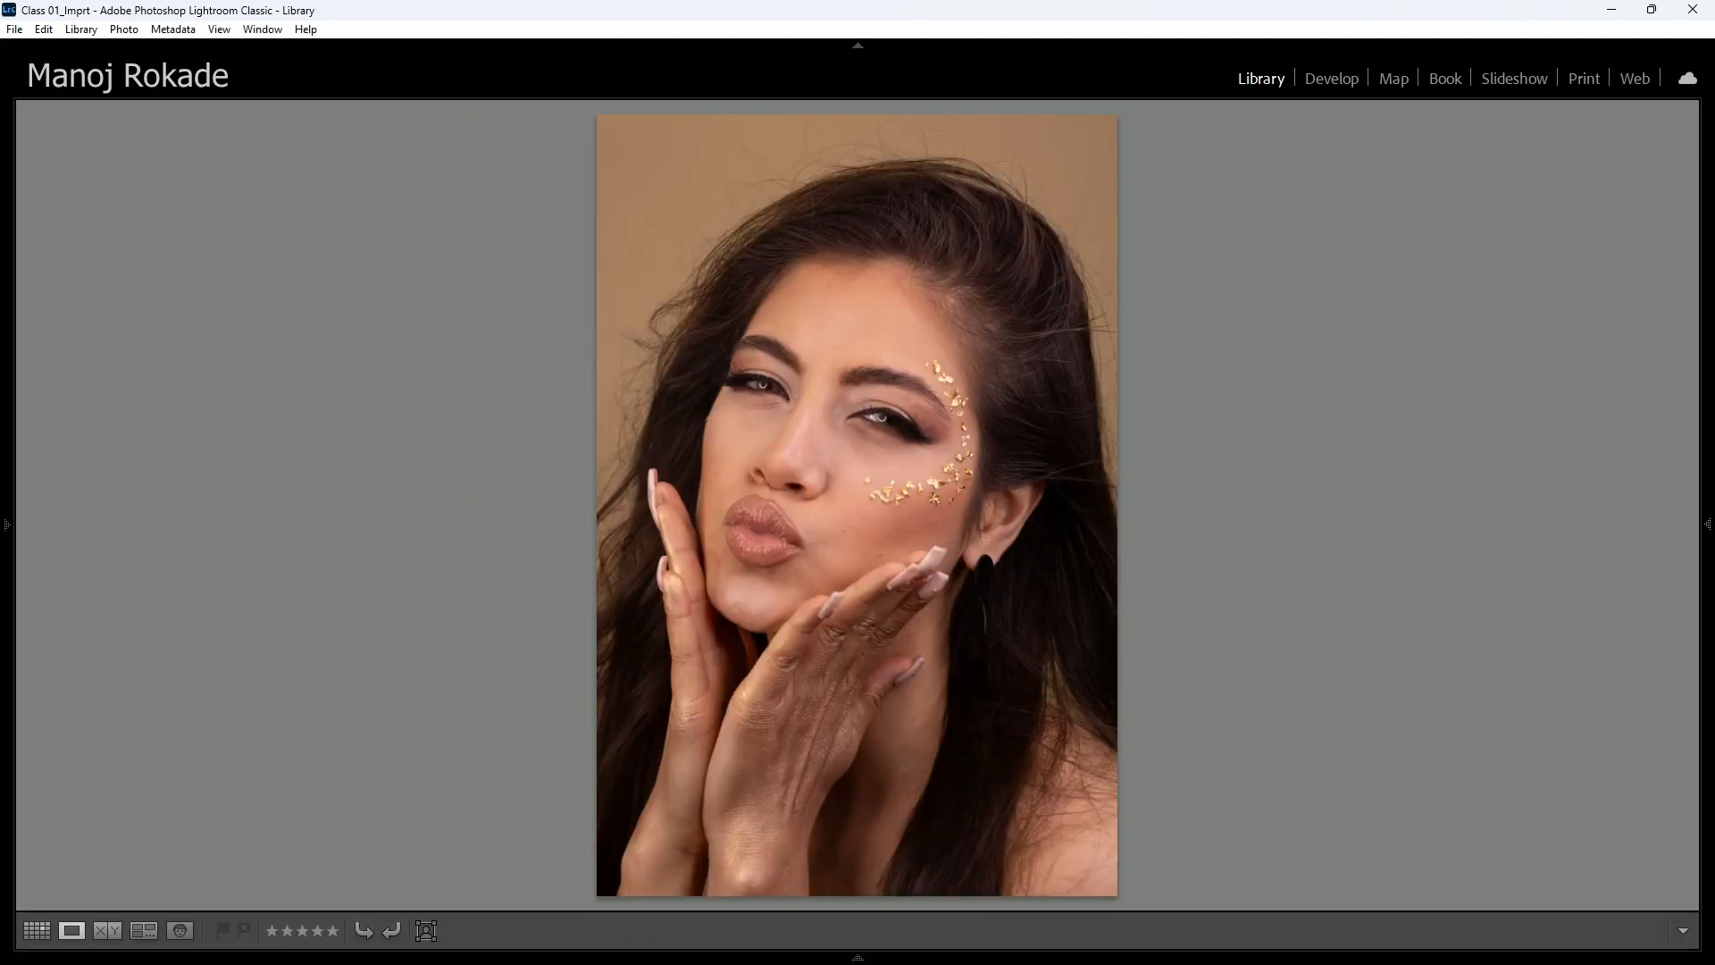
pyautogui.click(859, 46)
# - Browse forward through the dark-haired model's portraits and zoom into the cheek of the hand-on-chin shot to examine skin detail
pyautogui.press('Right')
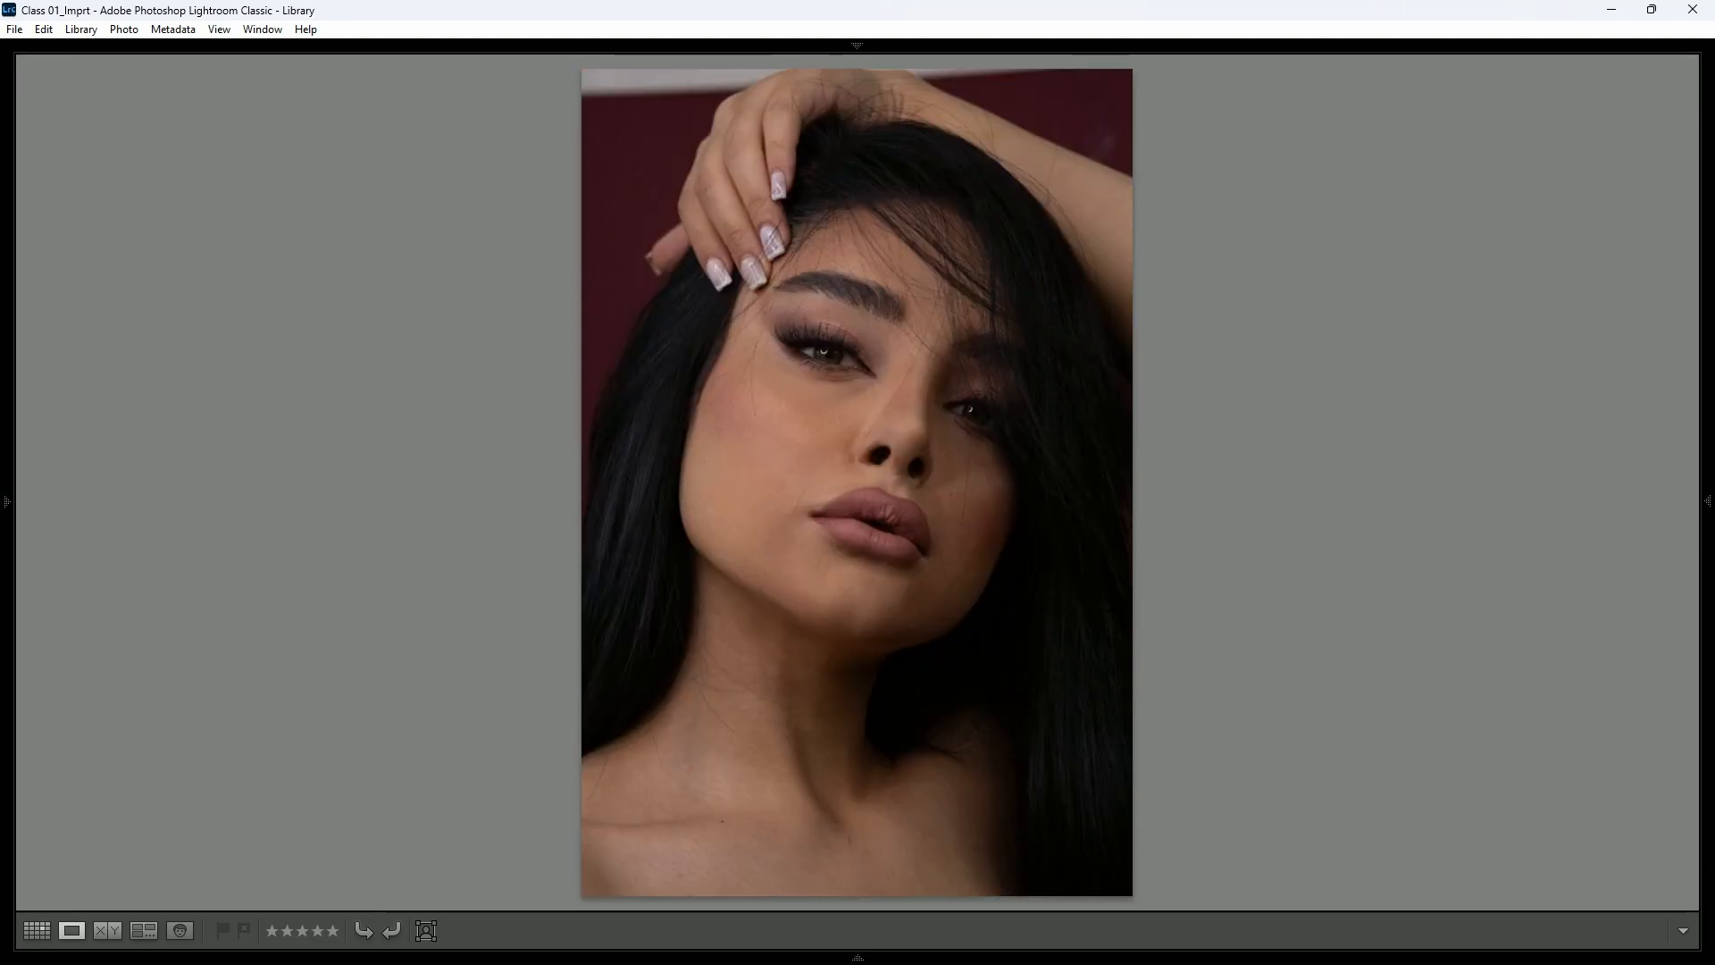
pyautogui.press('Right')
pyautogui.press('Right')
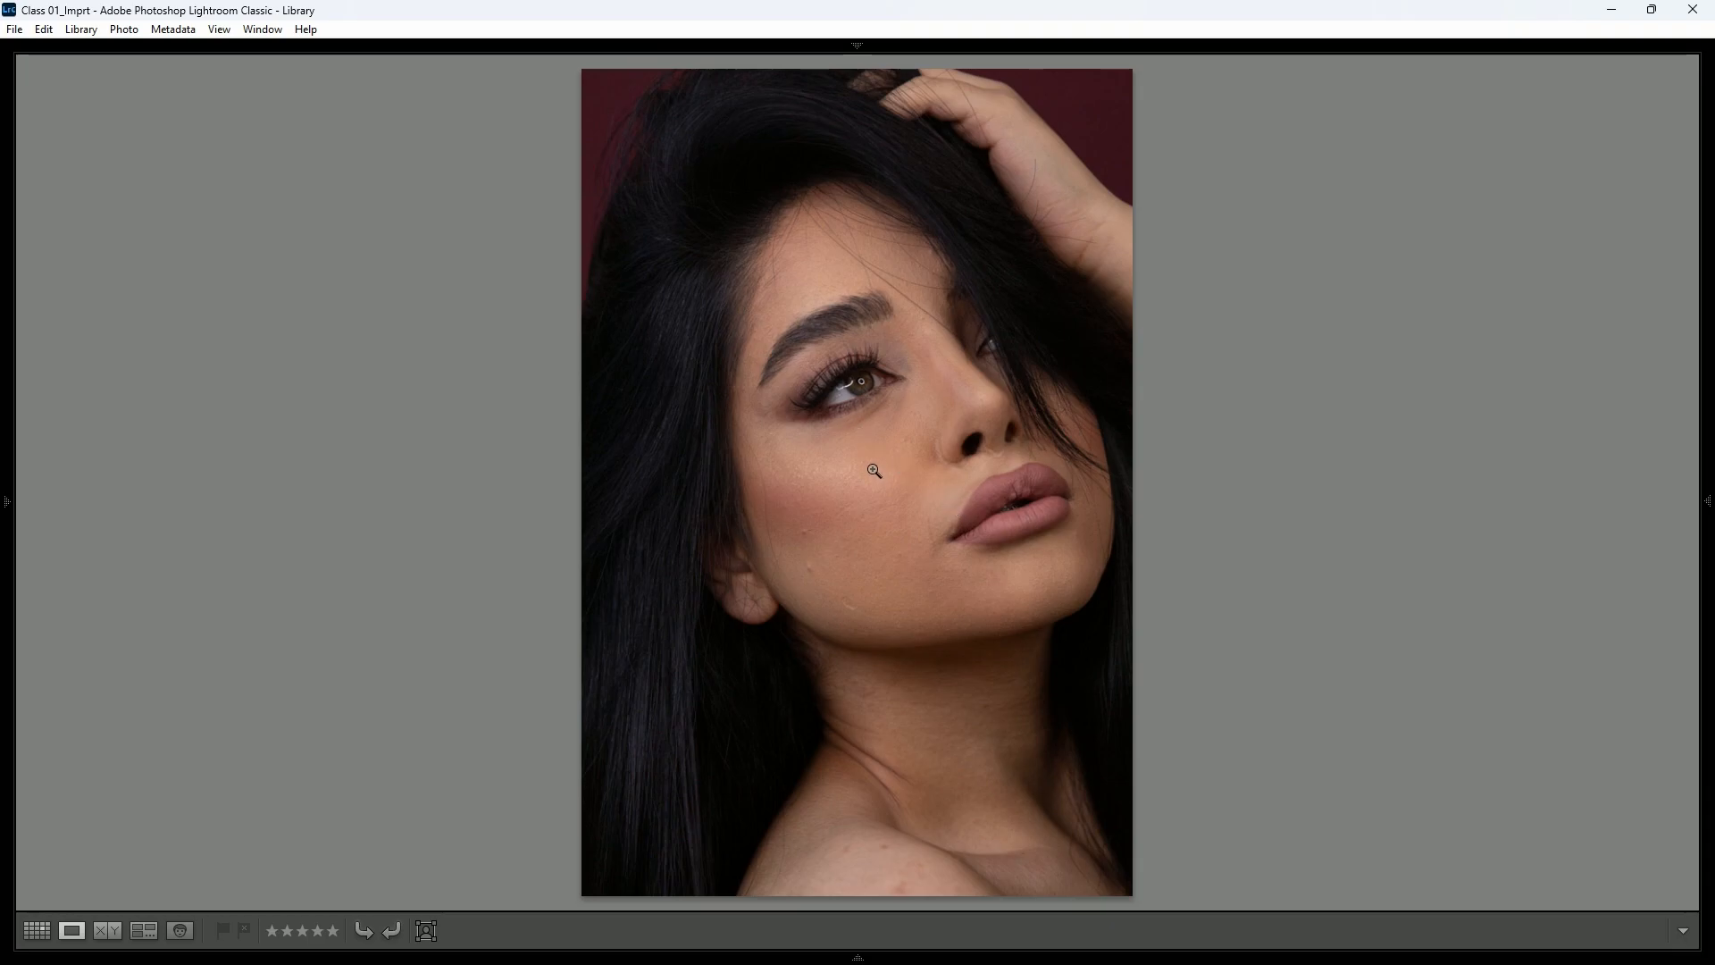
pyautogui.press('Right')
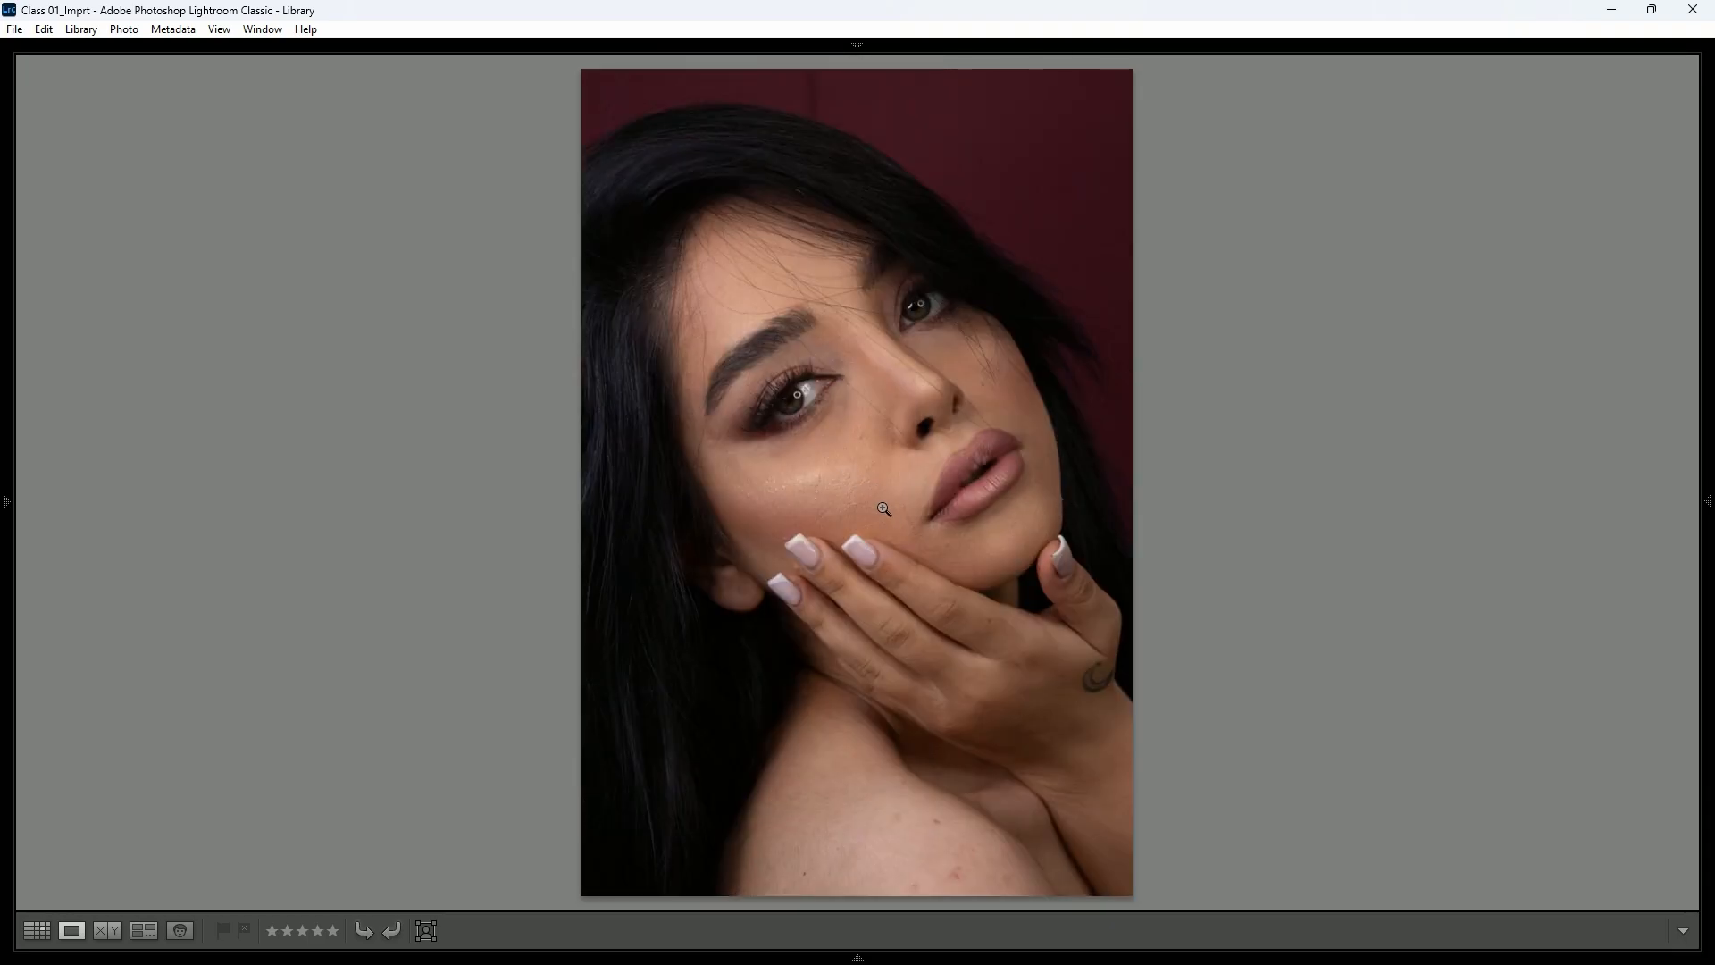
pyautogui.click(776, 407)
pyautogui.click(792, 449)
pyautogui.click(791, 448)
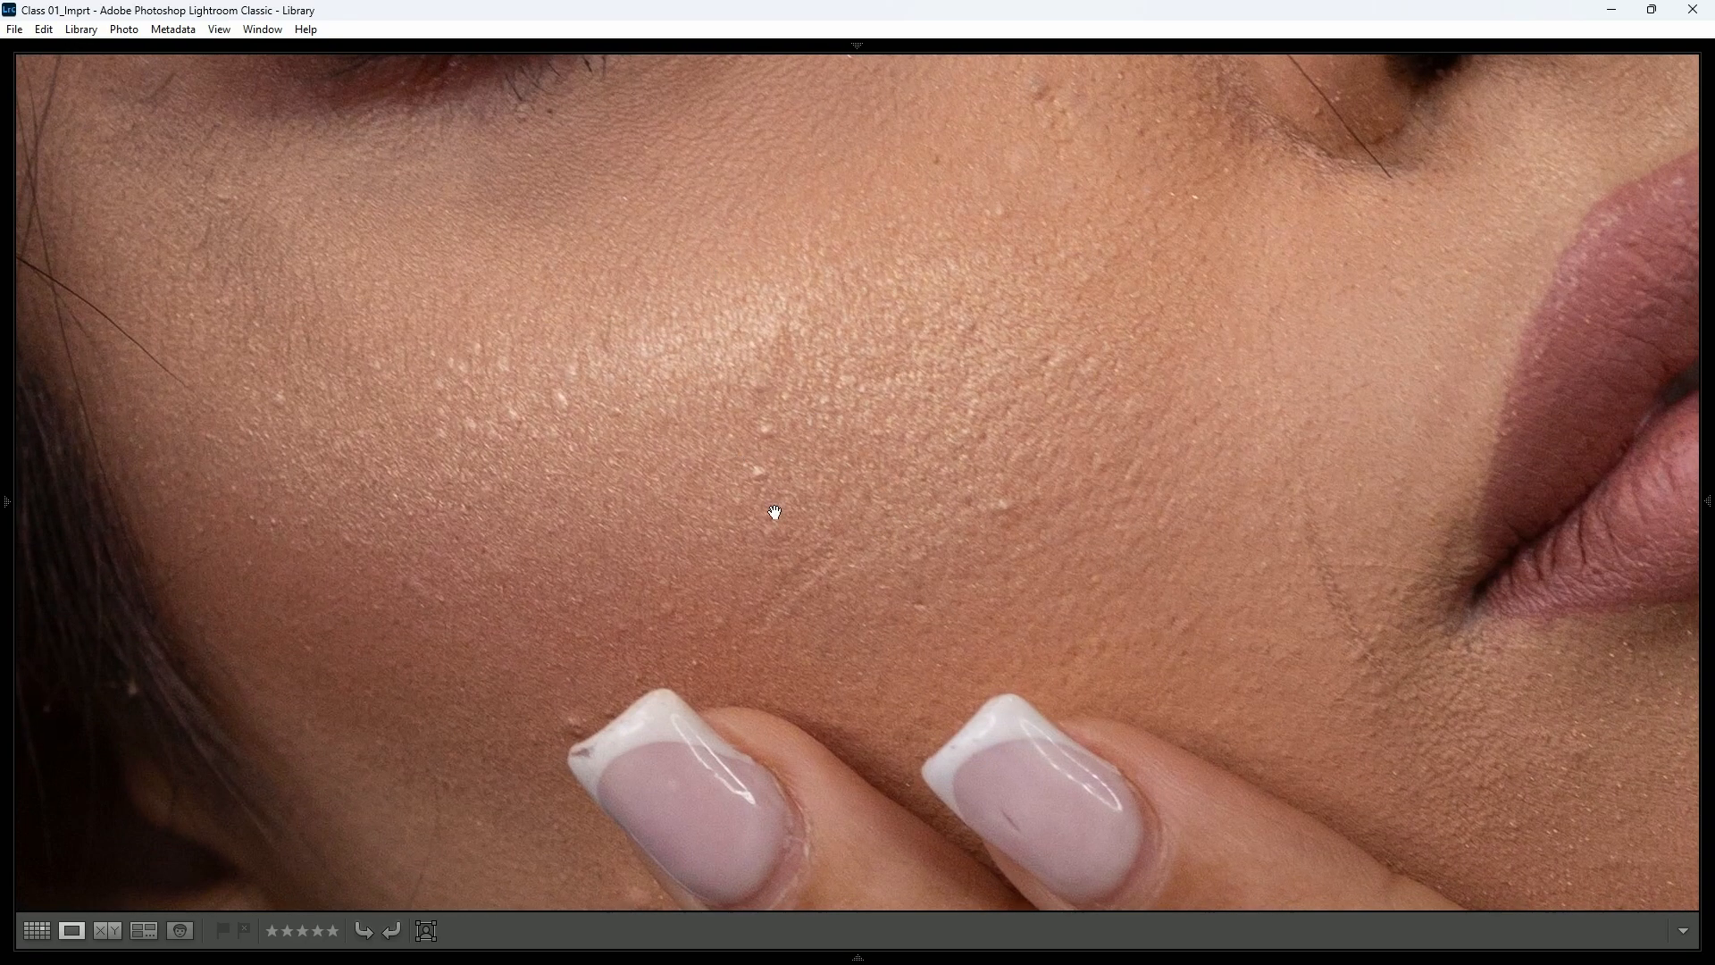
pyautogui.scroll(-5, 858, 566)
pyautogui.scroll(8, 875, 450)
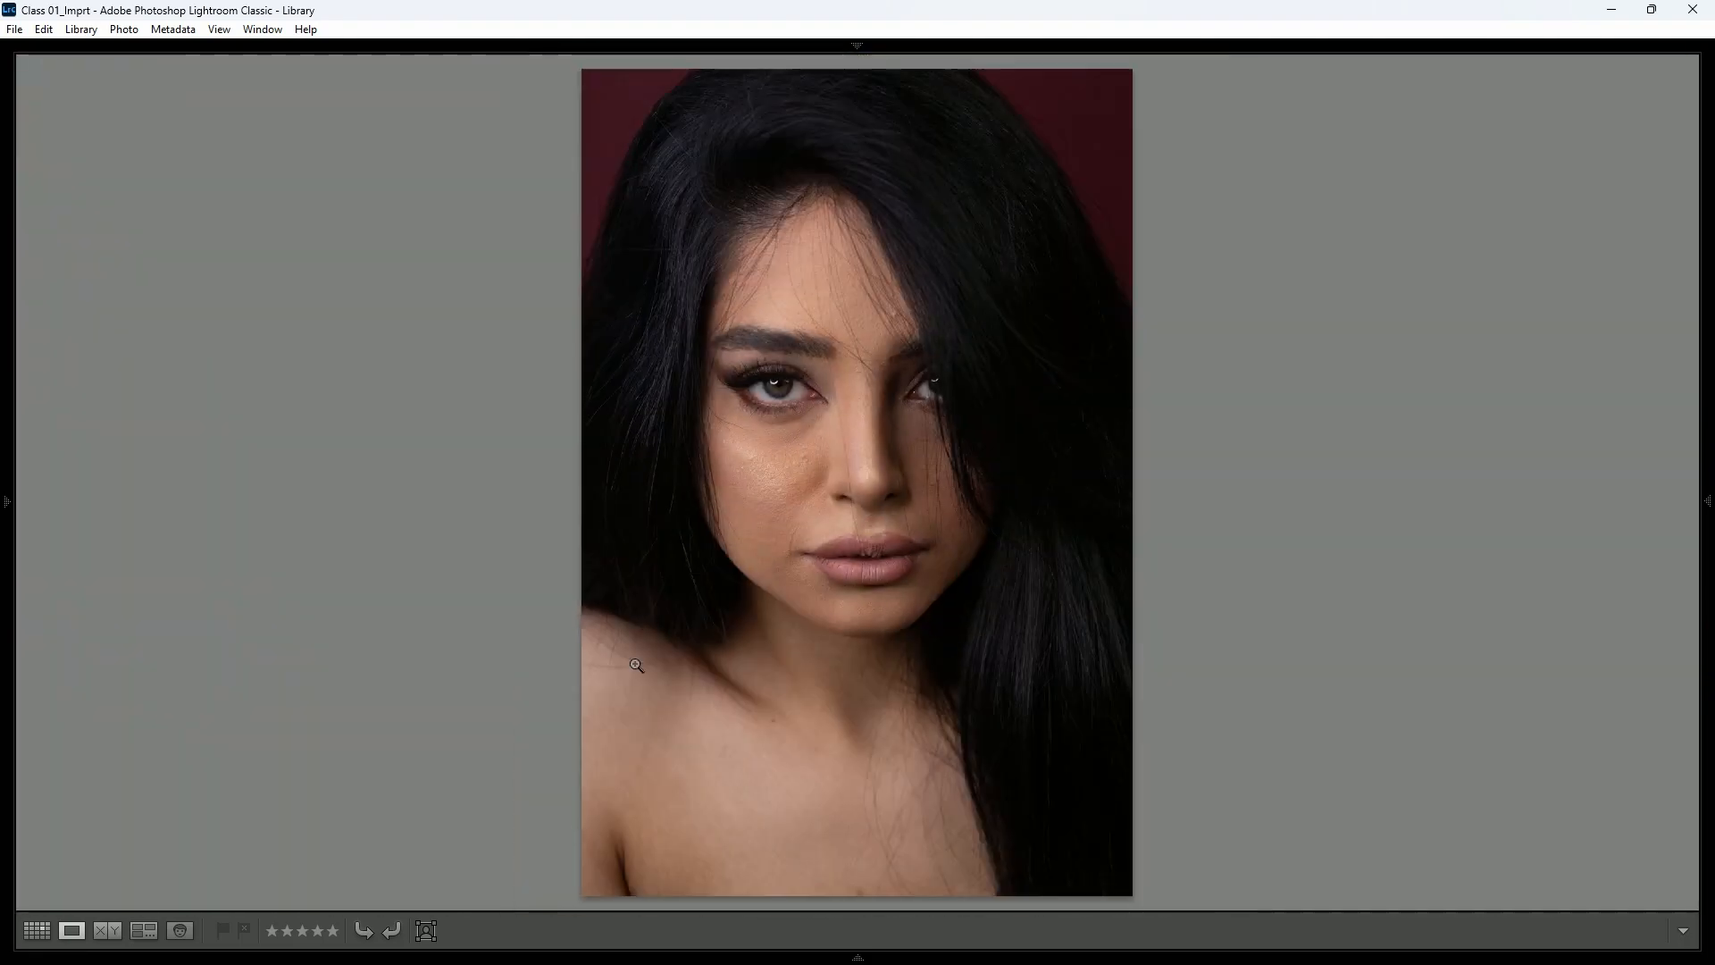
# - Zoom into the cheek of the front-facing portrait to examine skin detail, and return to the fitted view
pyautogui.click(648, 450)
pyautogui.click(897, 646)
pyautogui.click(806, 487)
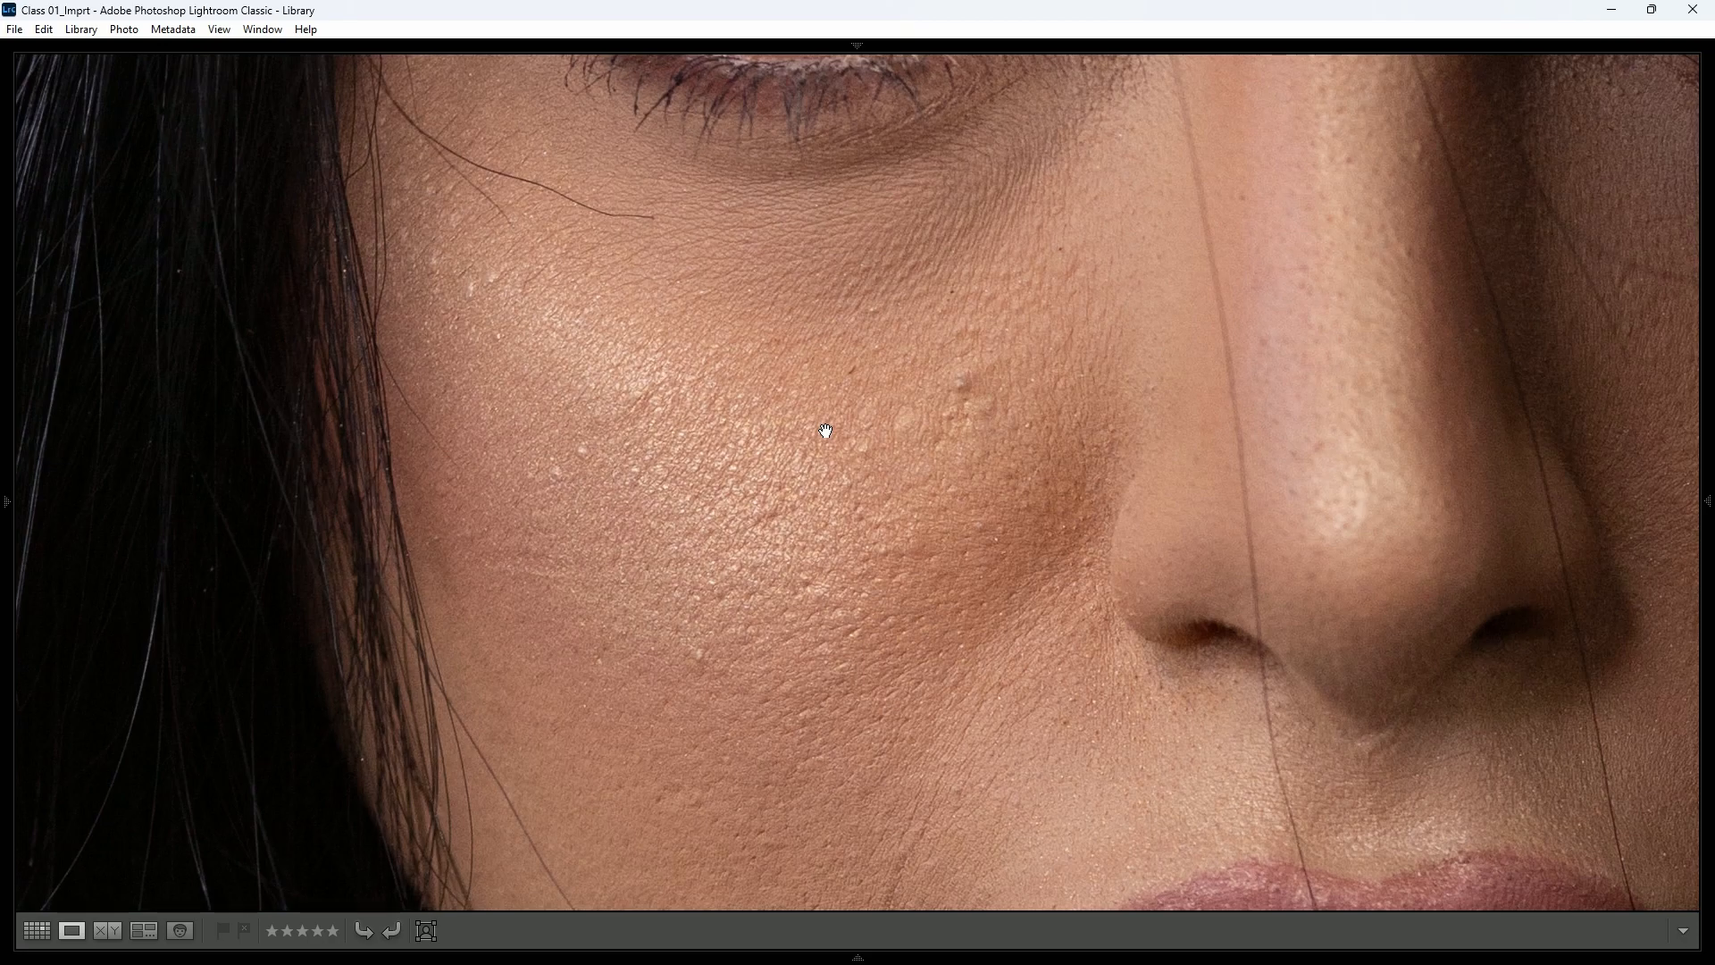
pyautogui.click(826, 432)
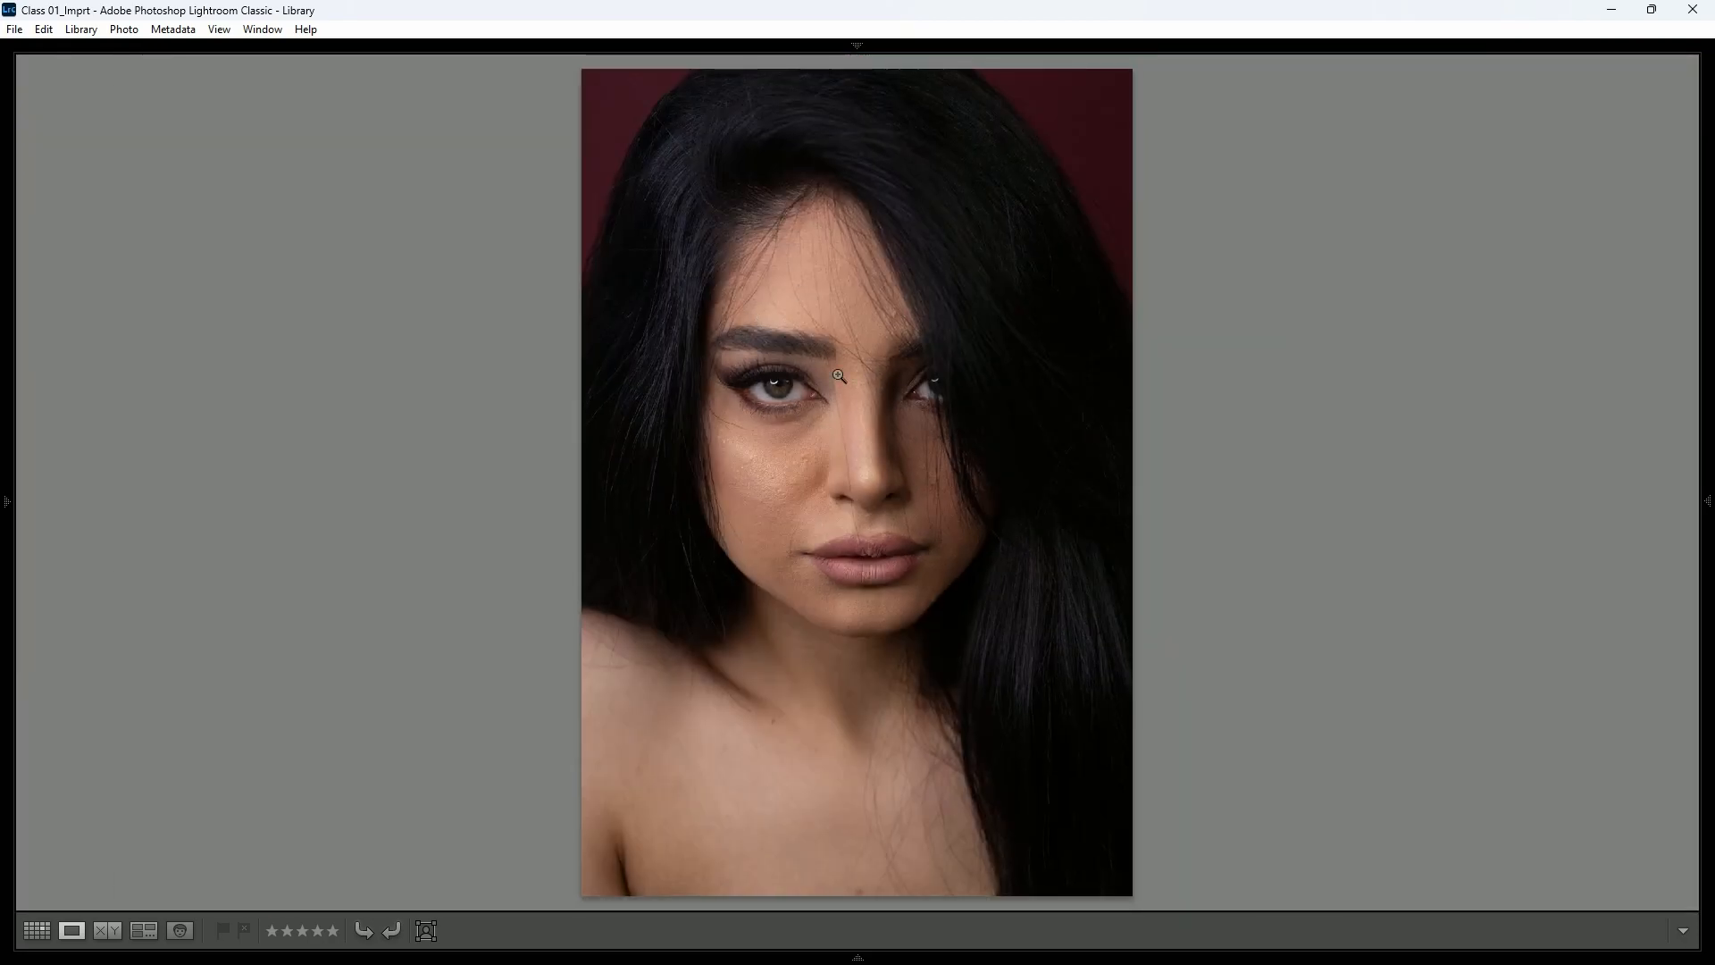
# - Advance two photos to _63A9499.CR2 and show the Filmstrip and the Histogram and Metadata side panel again
pyautogui.press('Right')
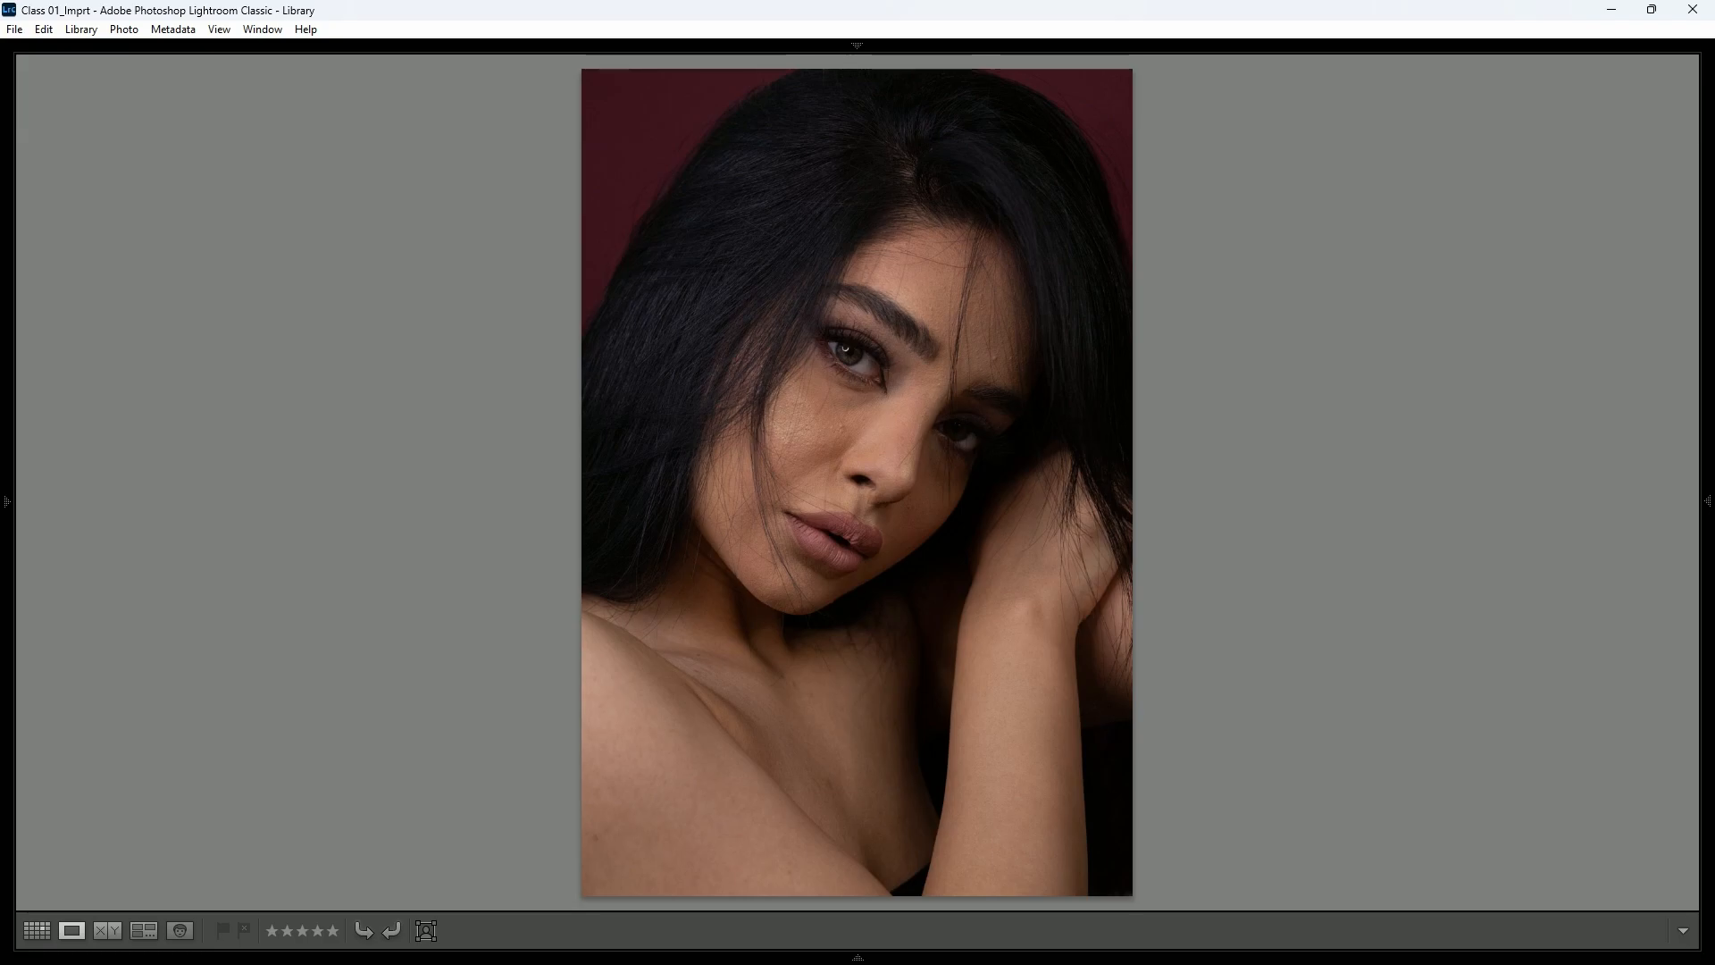
pyautogui.press('Right')
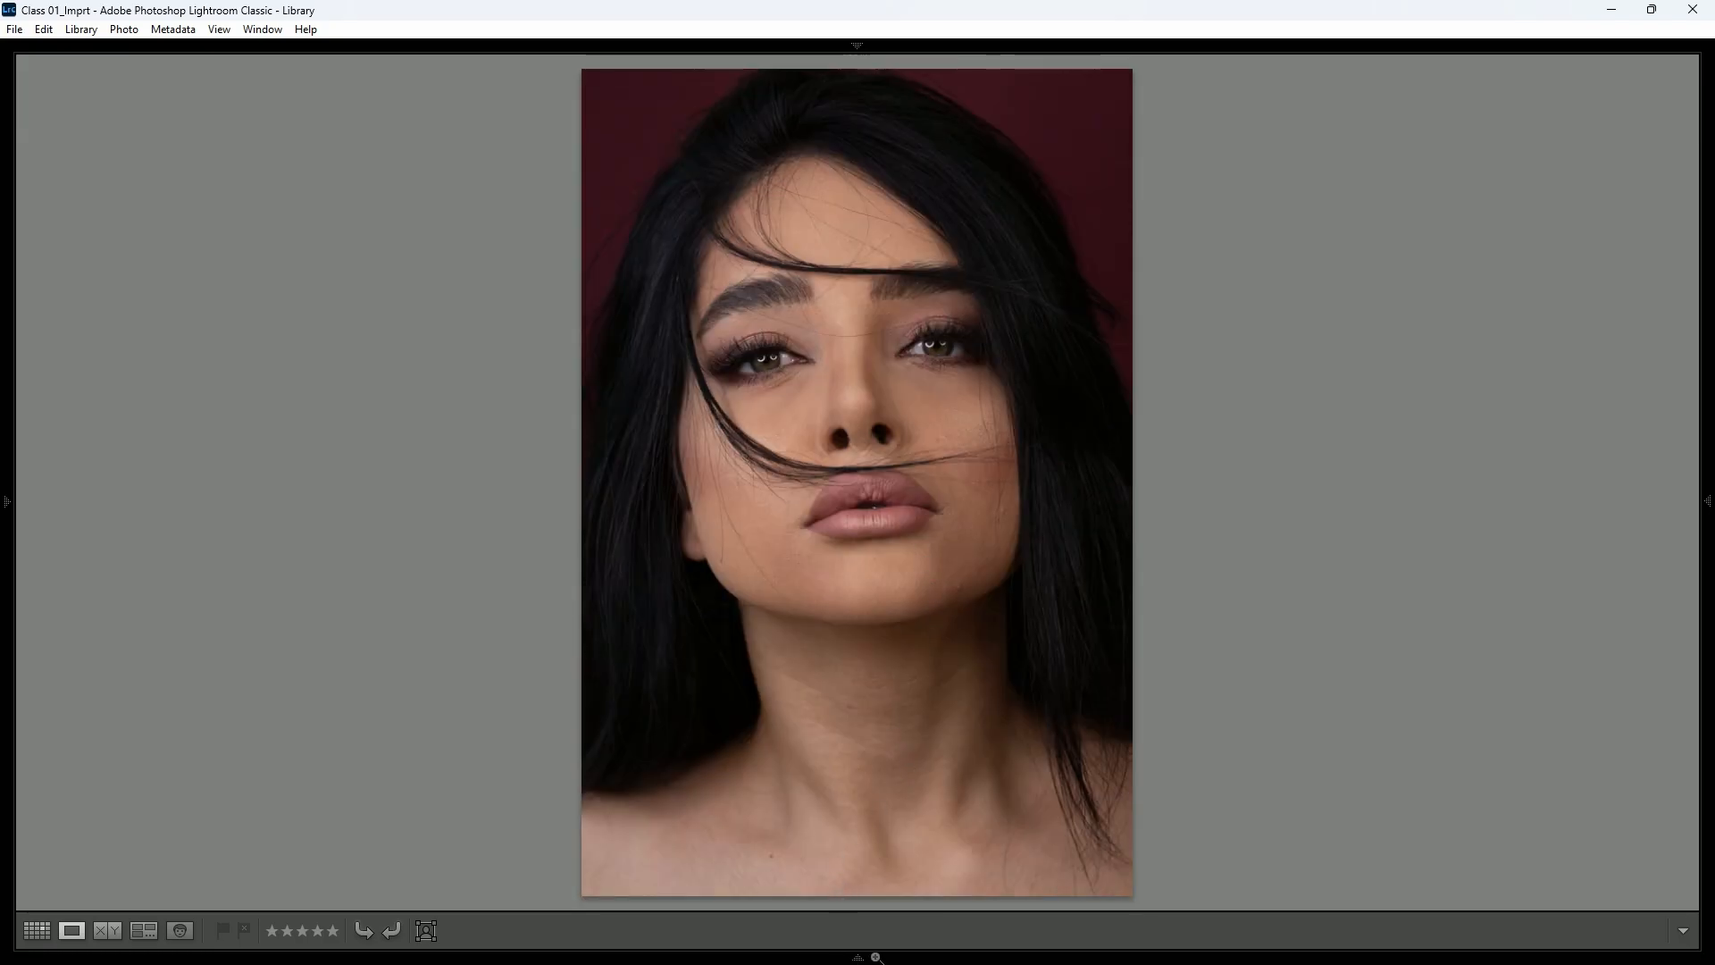
pyautogui.click(858, 956)
pyautogui.click(1707, 500)
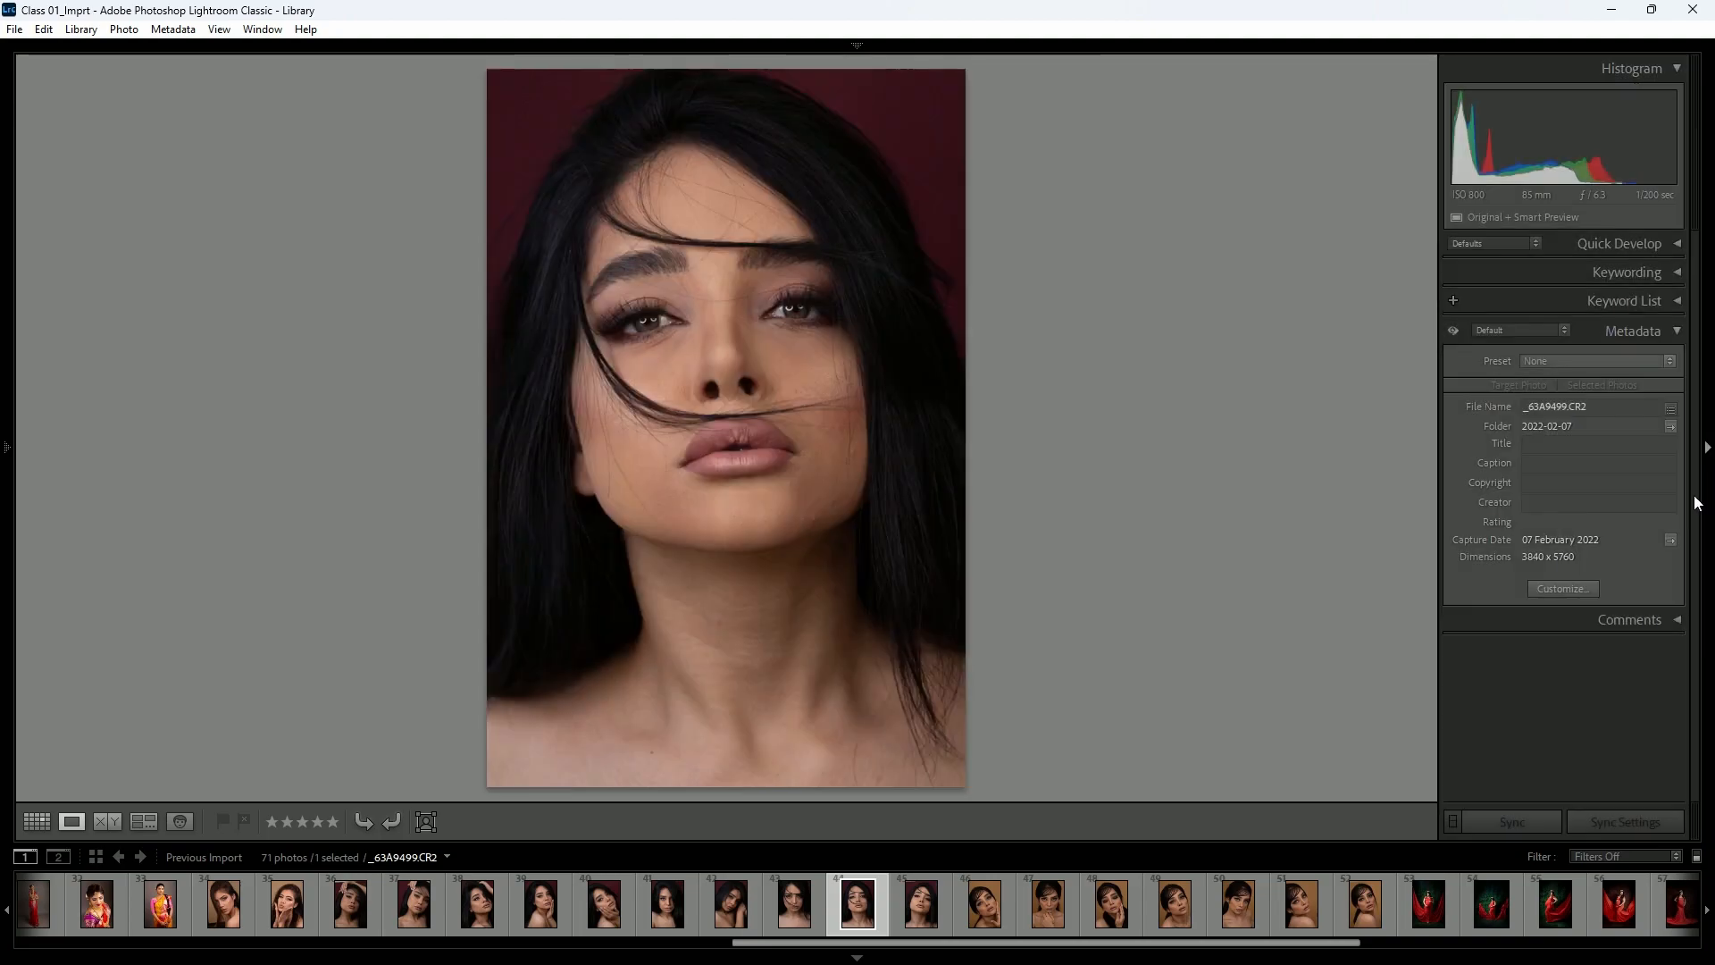